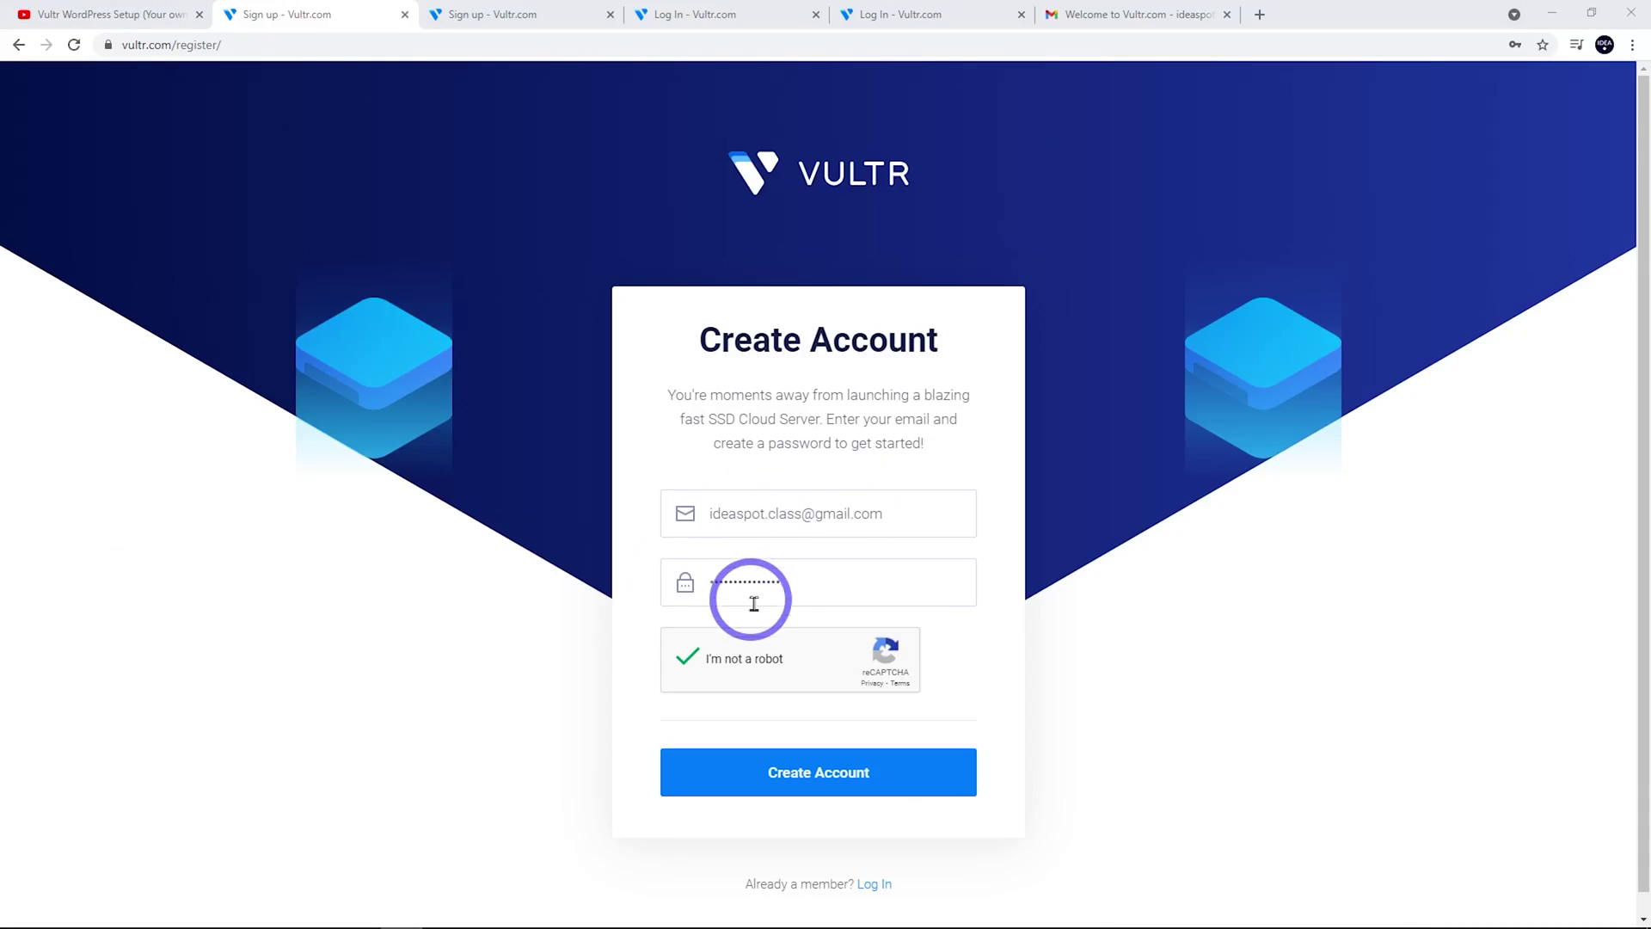
Submit the new Vultr account sign-up and return to the filled credit card payment form.
{"action": "left_click", "coordinate": [791, 784]}
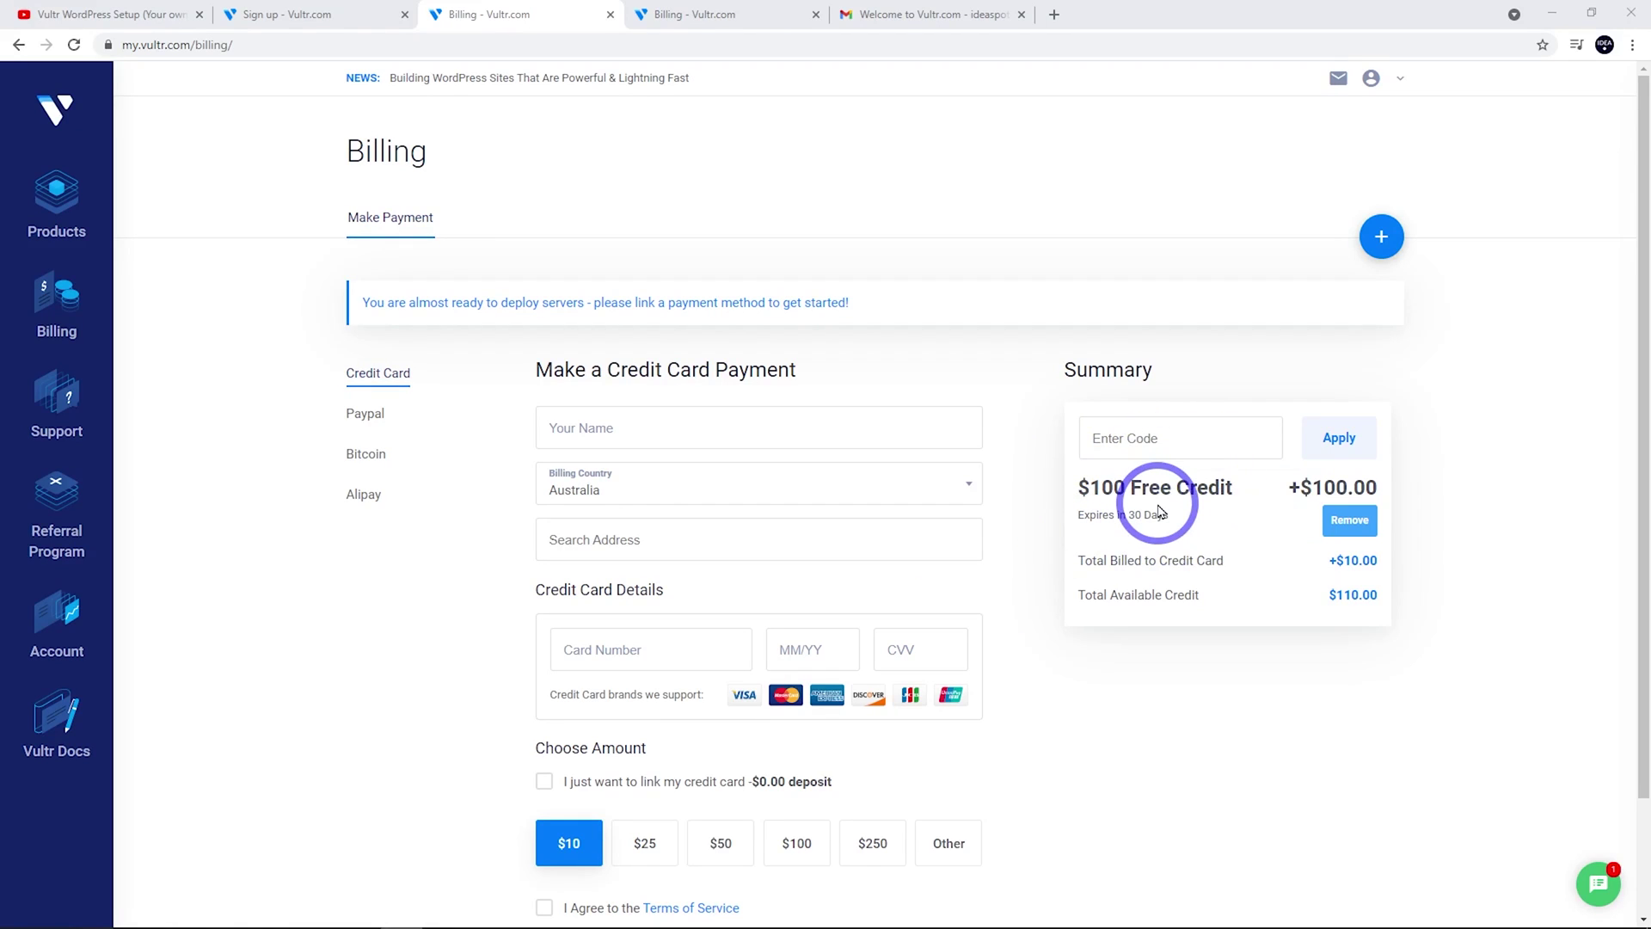
{"action": "key", "text": "ctrl+Tab"}
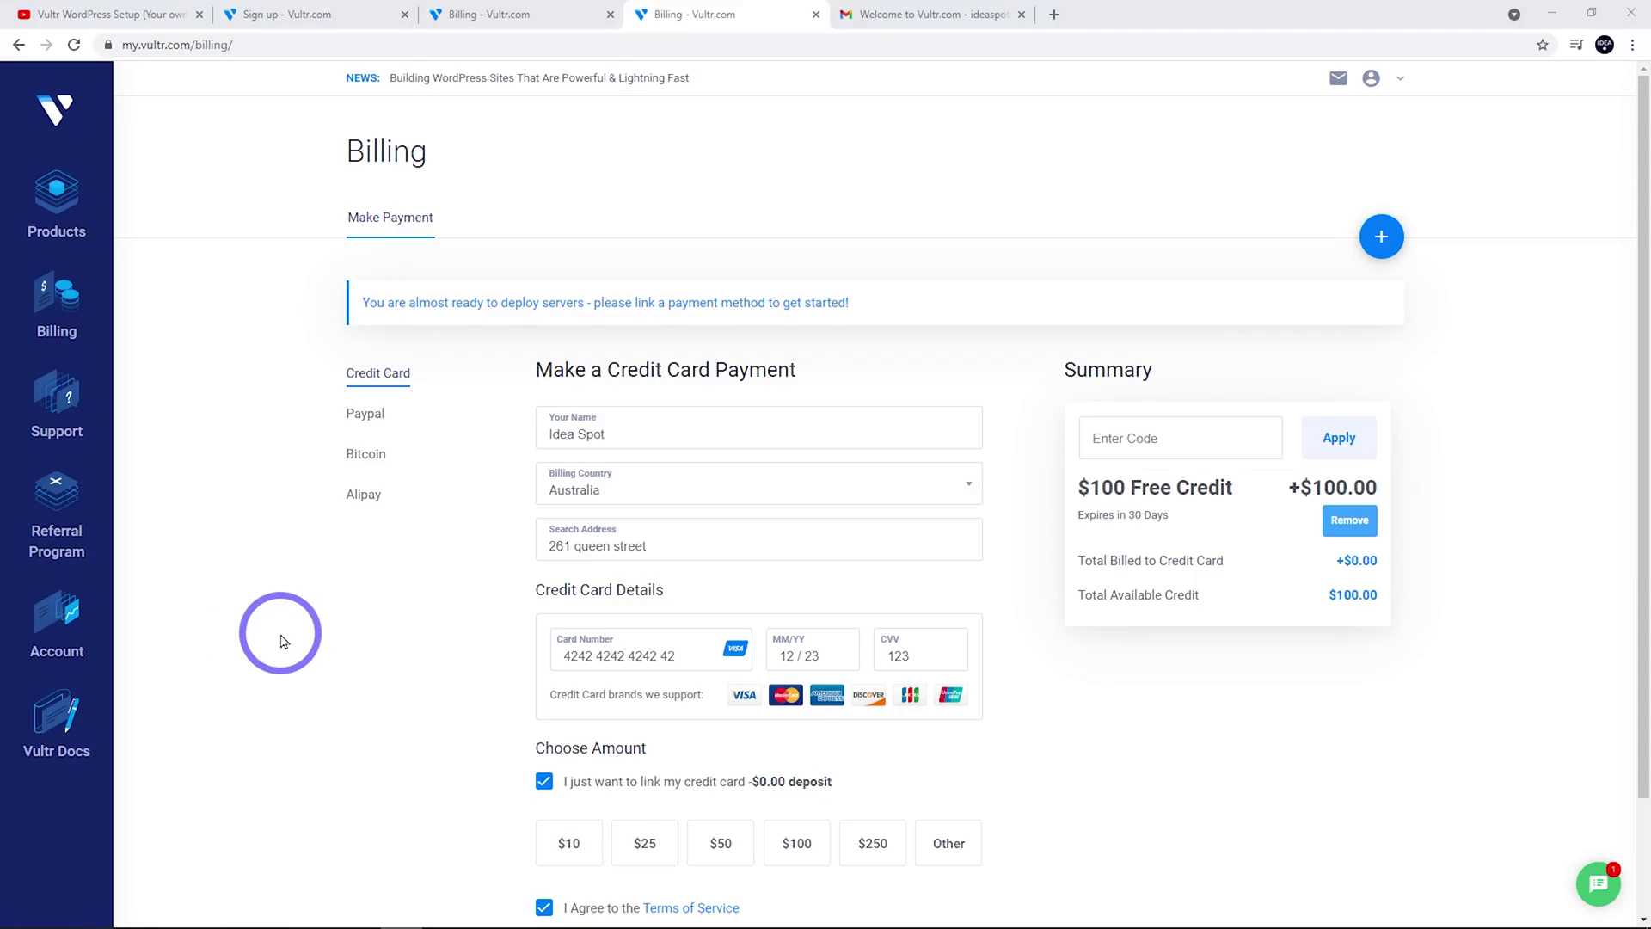
{"action": "scroll", "coordinate": [280, 642], "scroll_direction": "down", "scroll_amount": 2}
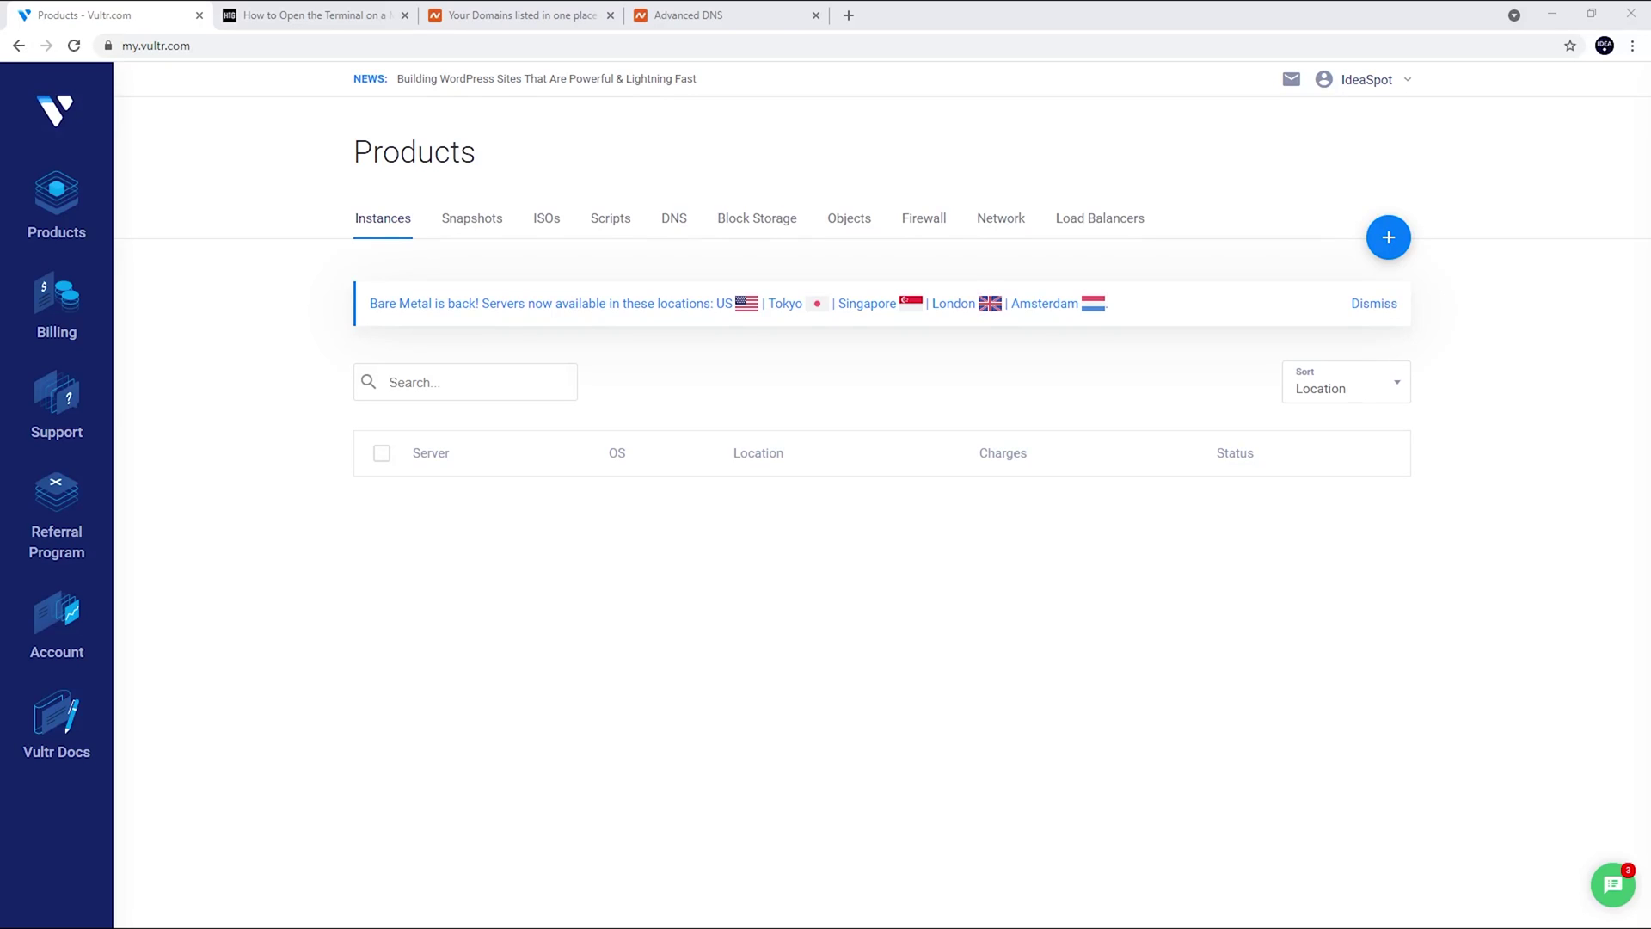
Start a new High Frequency server deployment located in New York (NJ).
{"action": "left_click", "coordinate": [51, 235]}
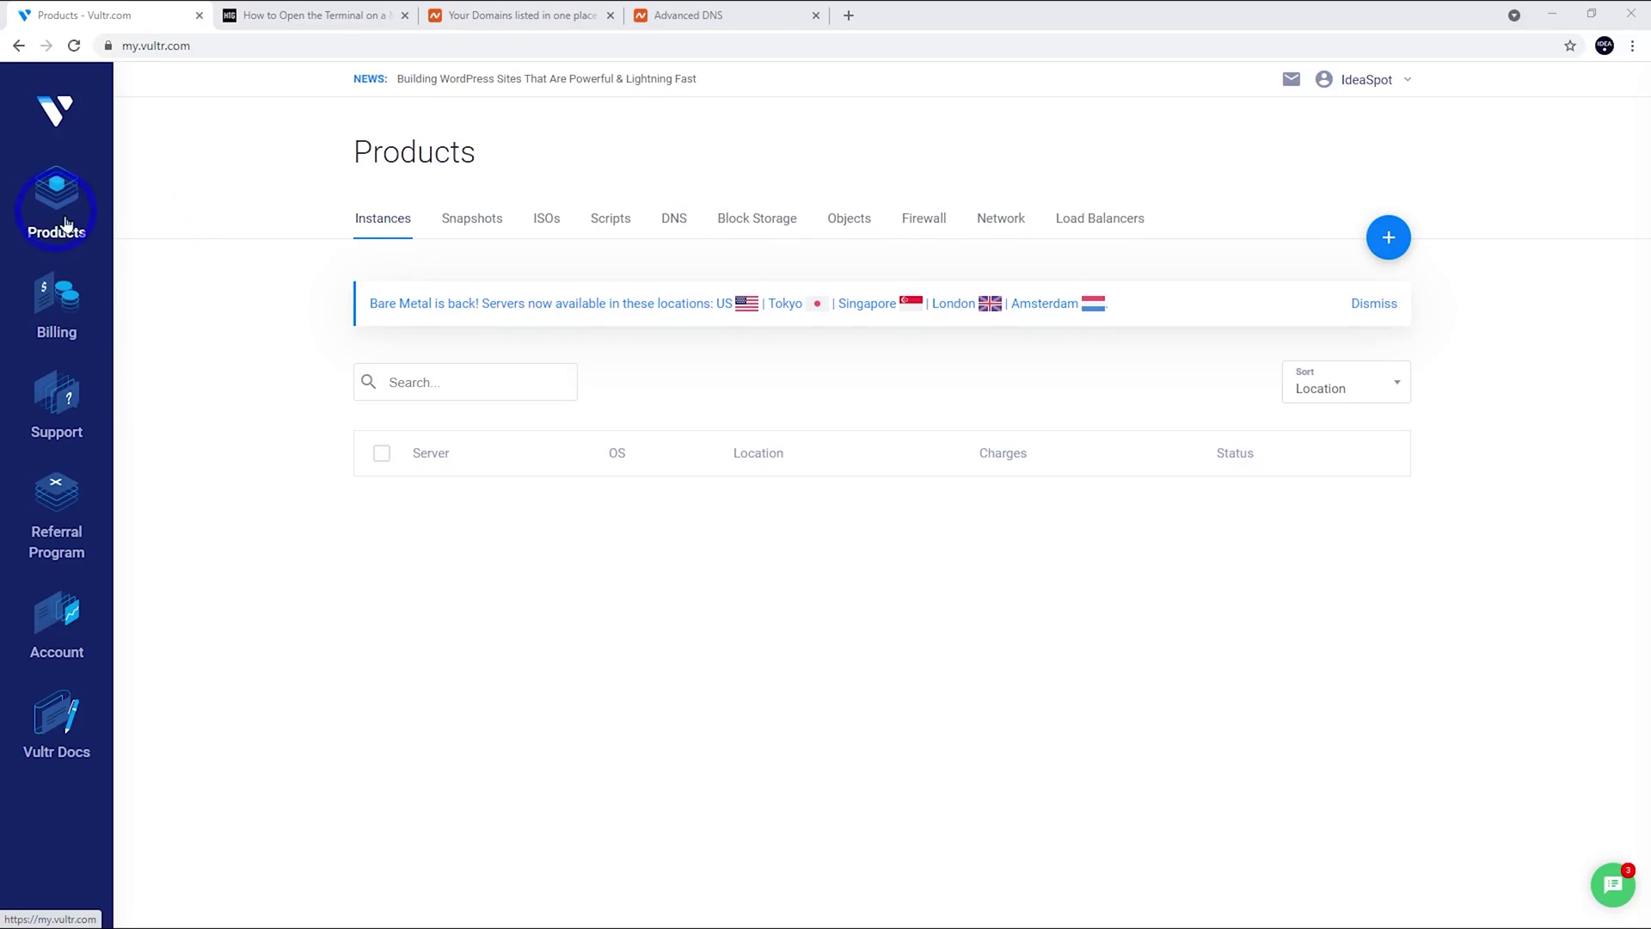
{"action": "left_click", "coordinate": [1388, 237]}
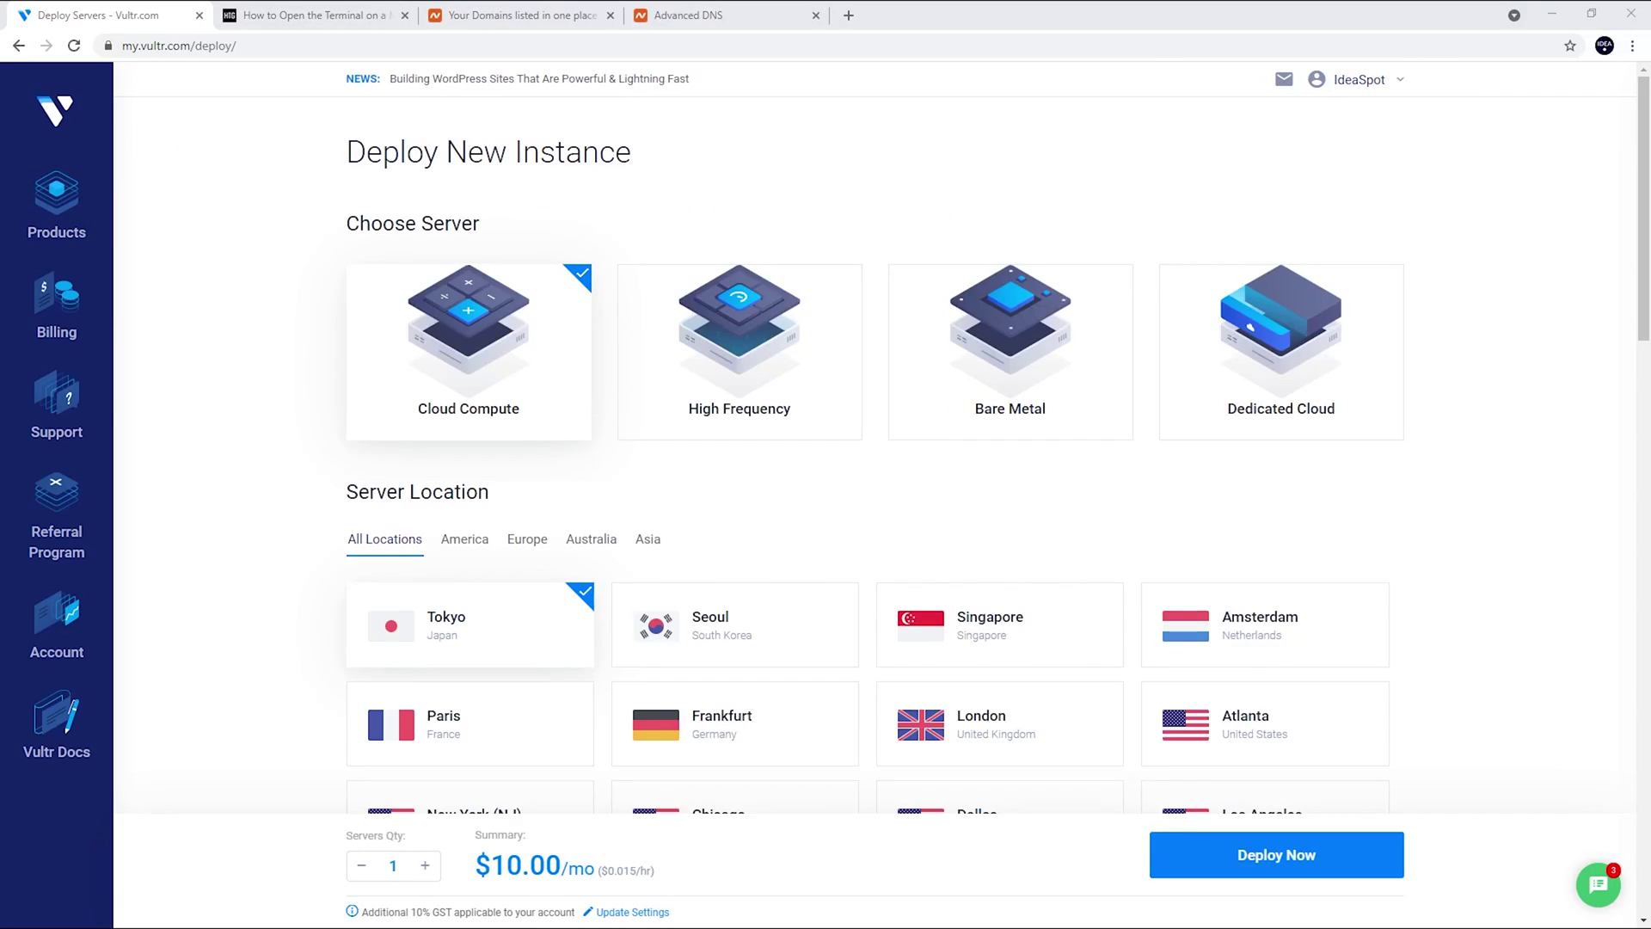
{"action": "left_click", "coordinate": [721, 350]}
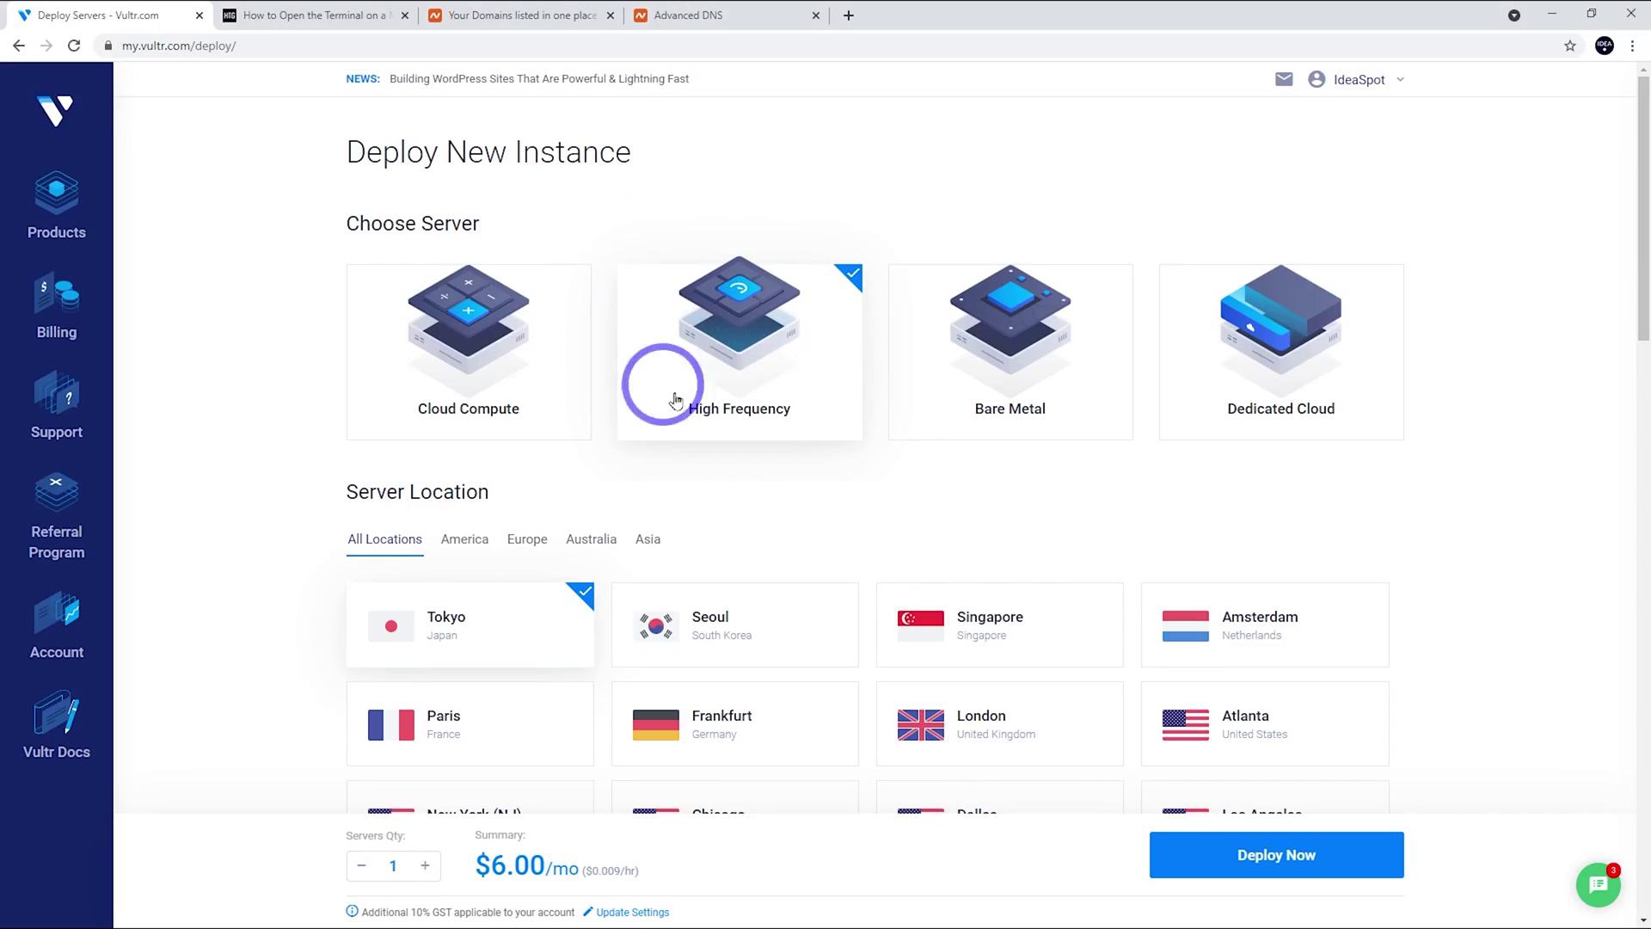
{"action": "scroll", "coordinate": [773, 316], "scroll_direction": "down", "scroll_amount": 2}
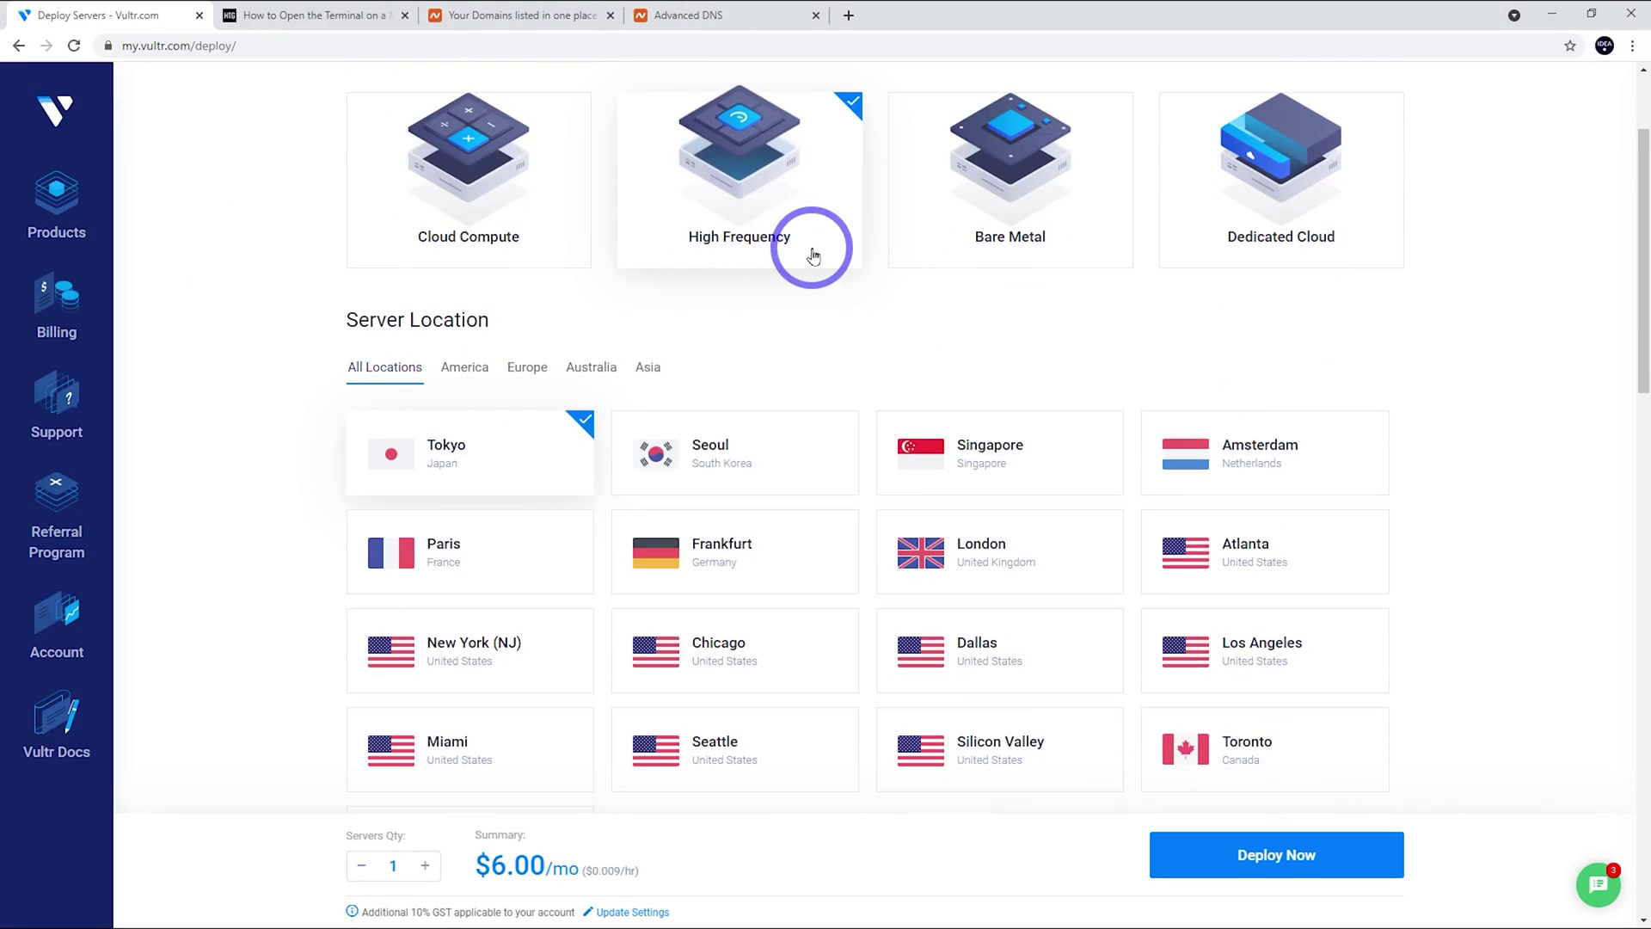
{"action": "scroll", "coordinate": [1185, 389], "scroll_direction": "down", "scroll_amount": 3}
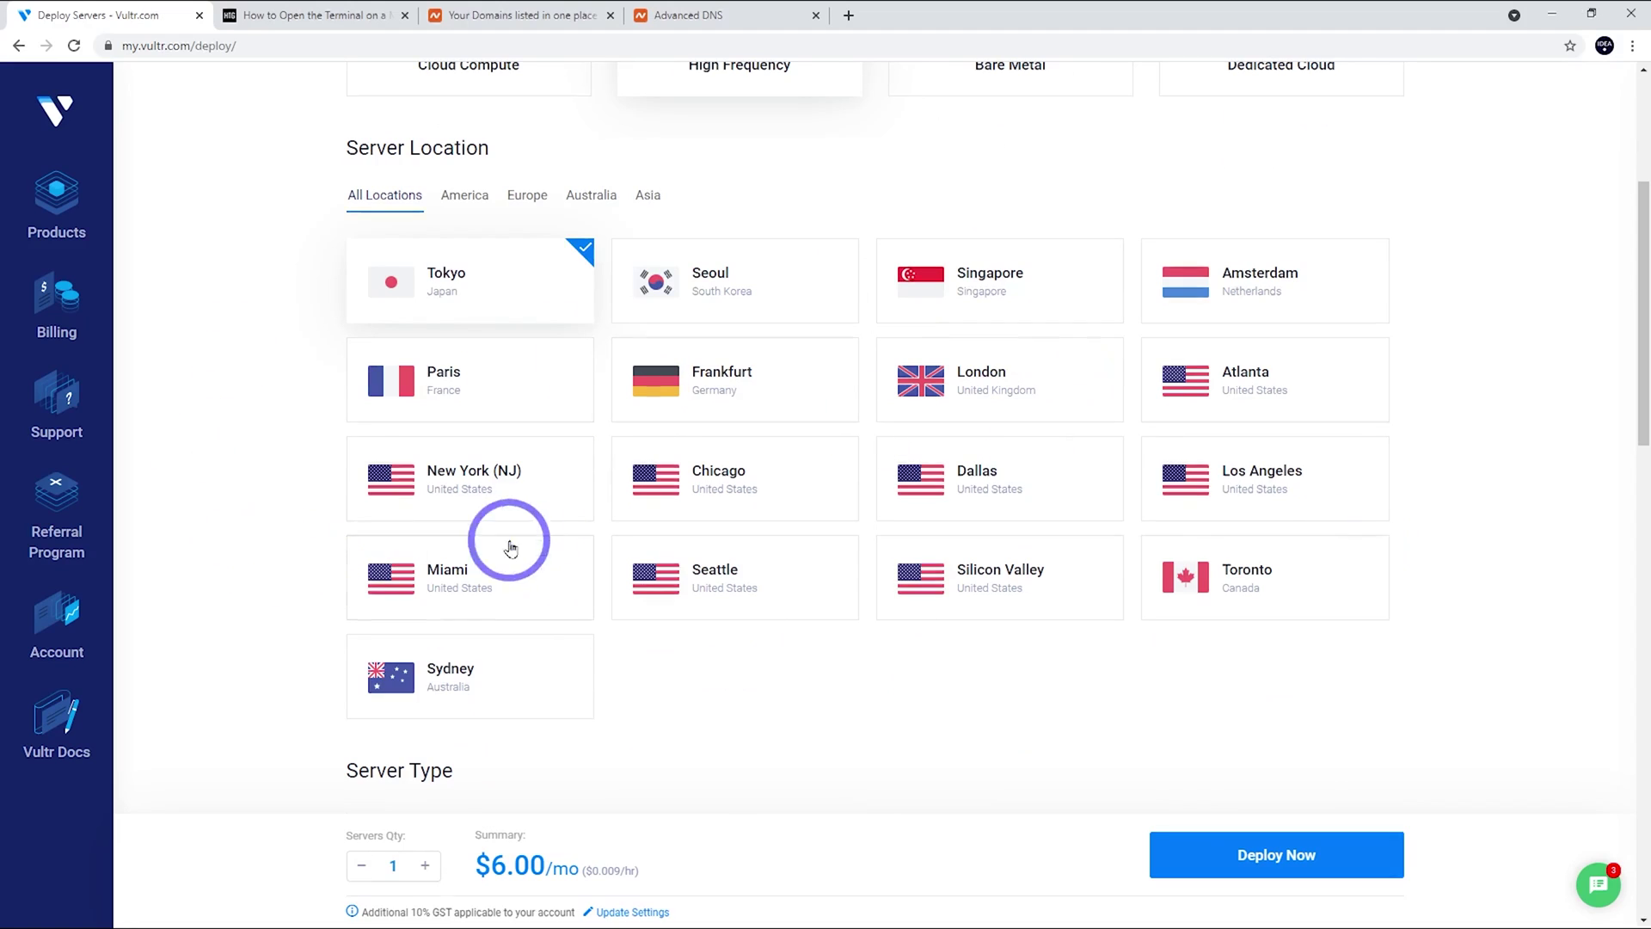
{"action": "left_click", "coordinate": [526, 499]}
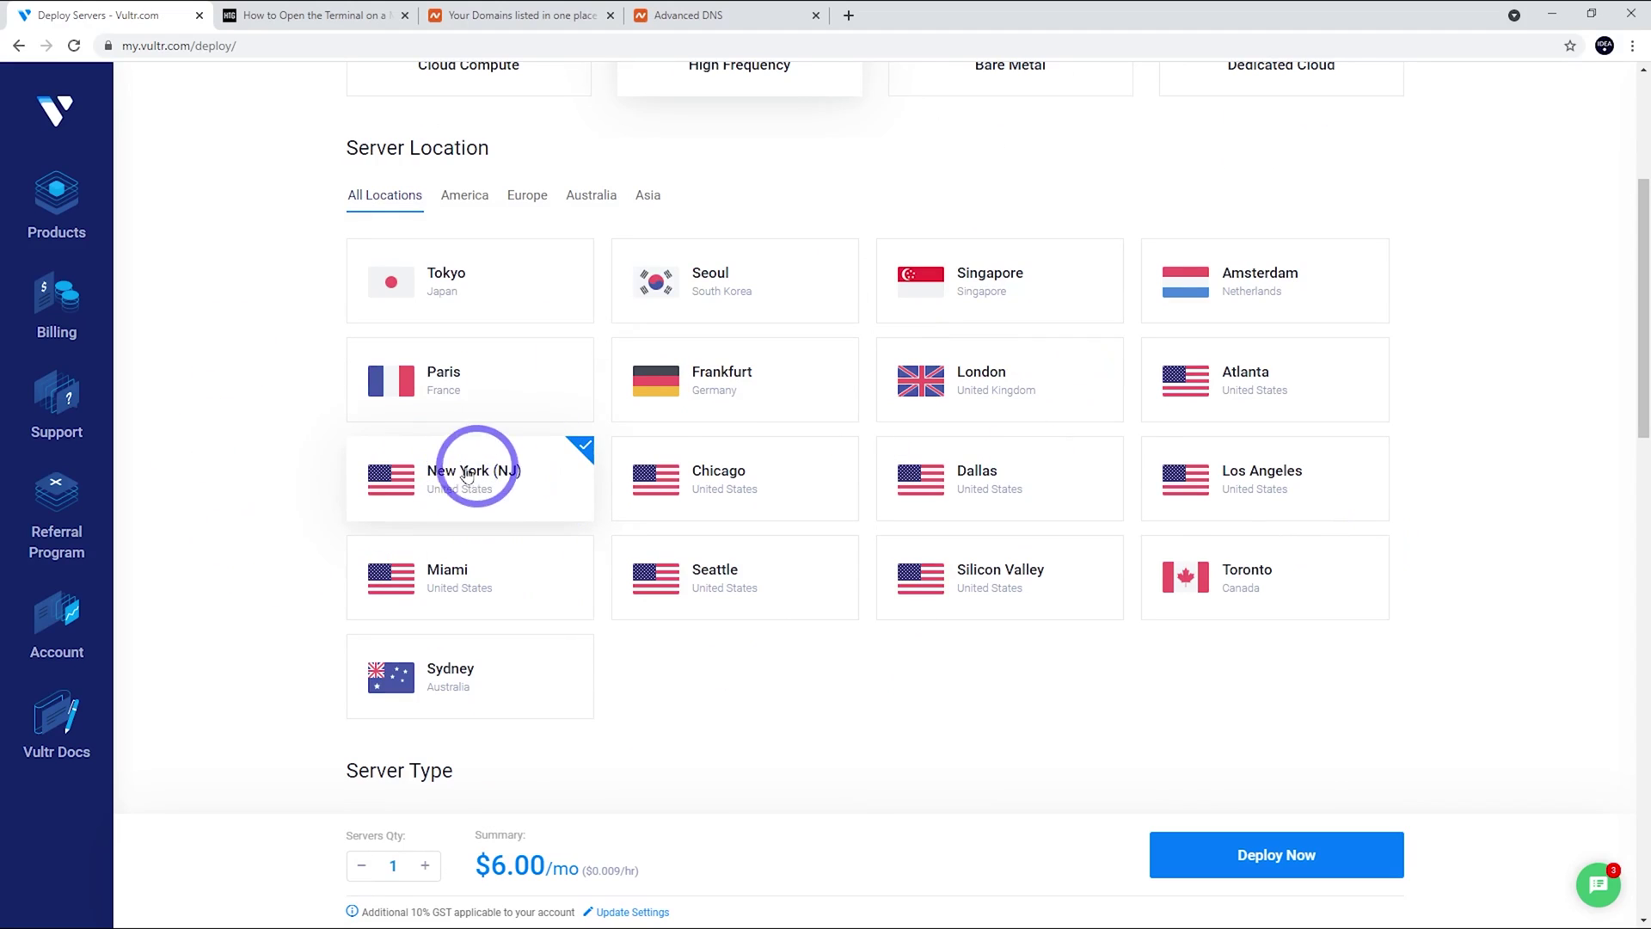
Choose Ubuntu 20.04 x64 as the server's operating system.
{"action": "scroll", "coordinate": [516, 450], "scroll_direction": "down", "scroll_amount": 6}
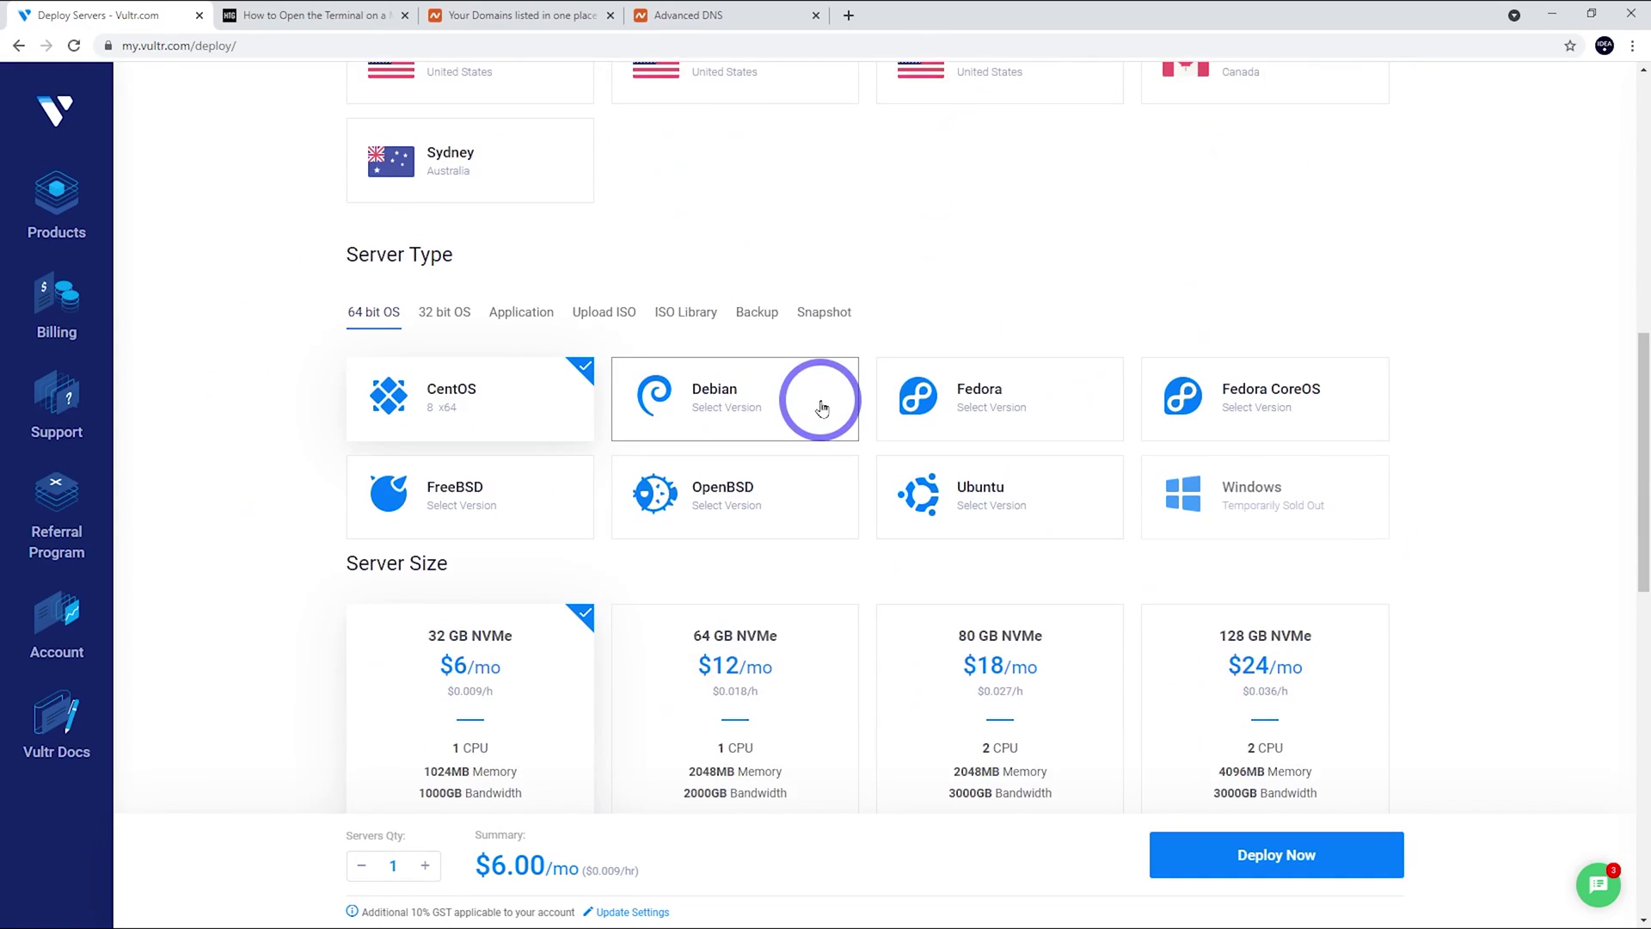
{"action": "scroll", "coordinate": [822, 406], "scroll_direction": "down", "scroll_amount": 1}
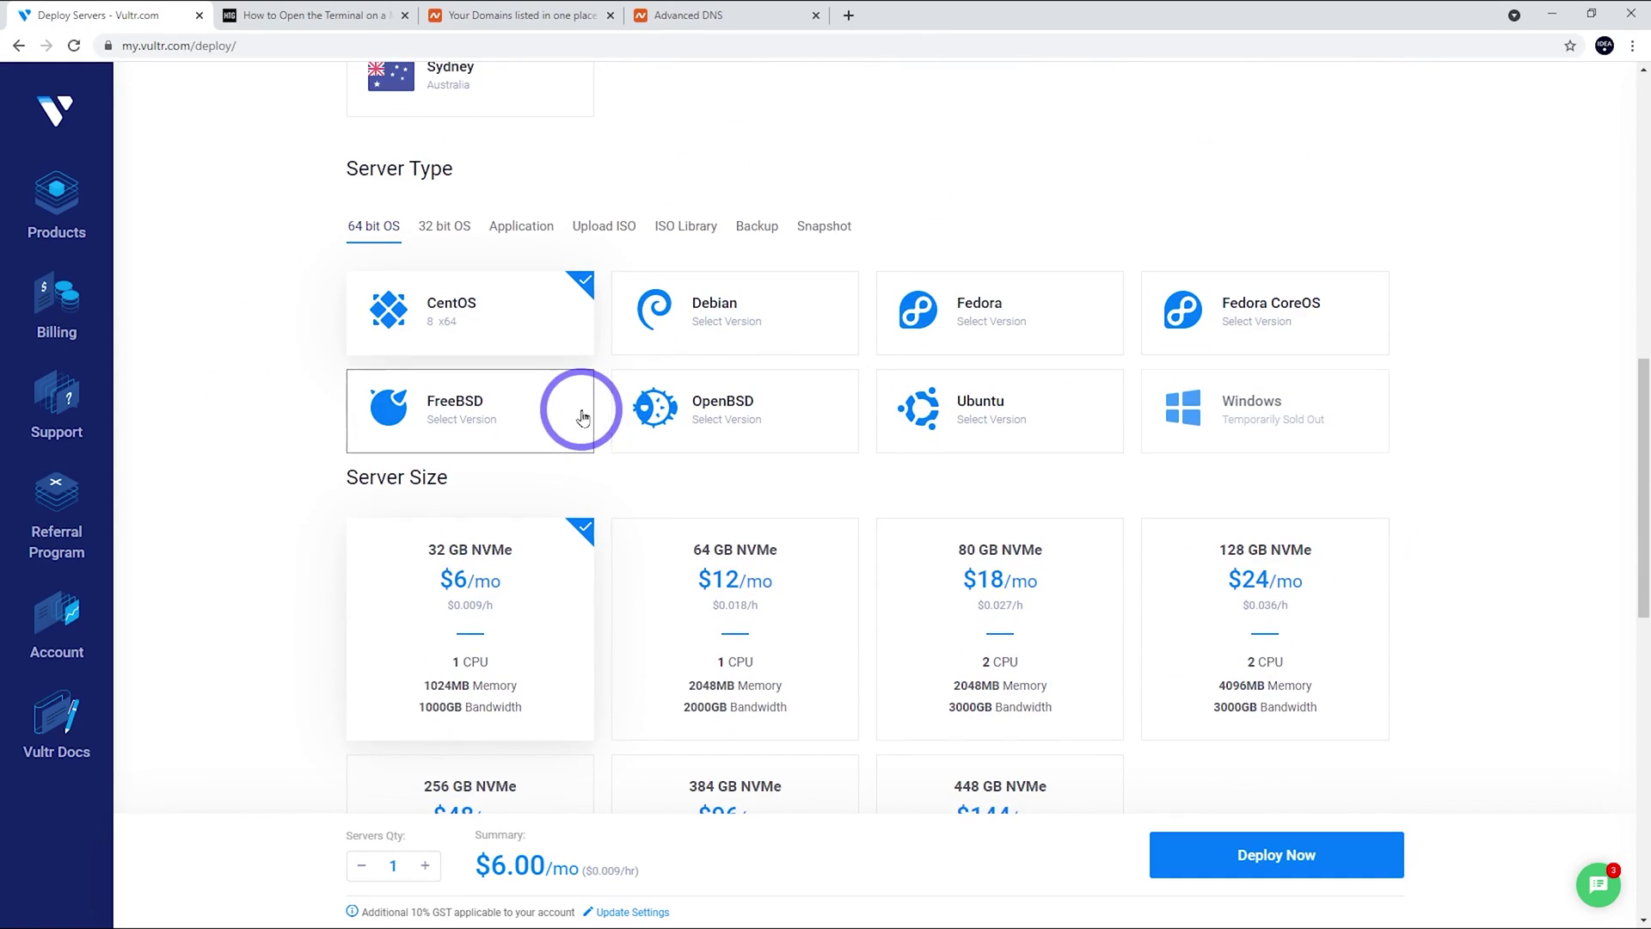
{"action": "left_click", "coordinate": [1063, 430]}
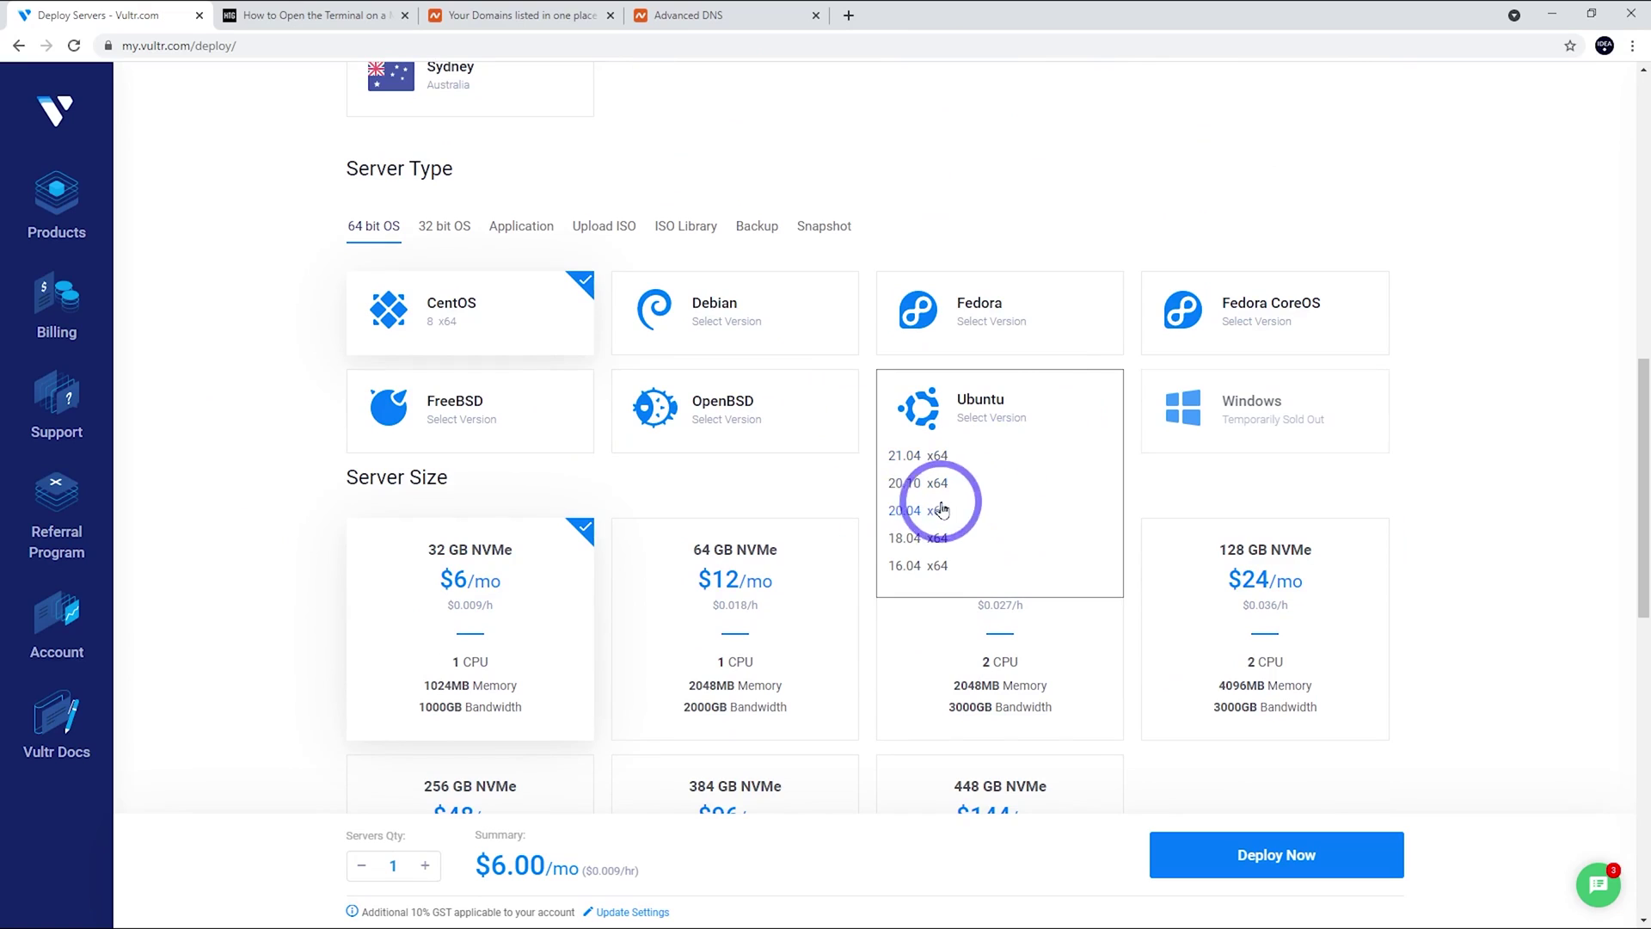
{"action": "left_click", "coordinate": [908, 513]}
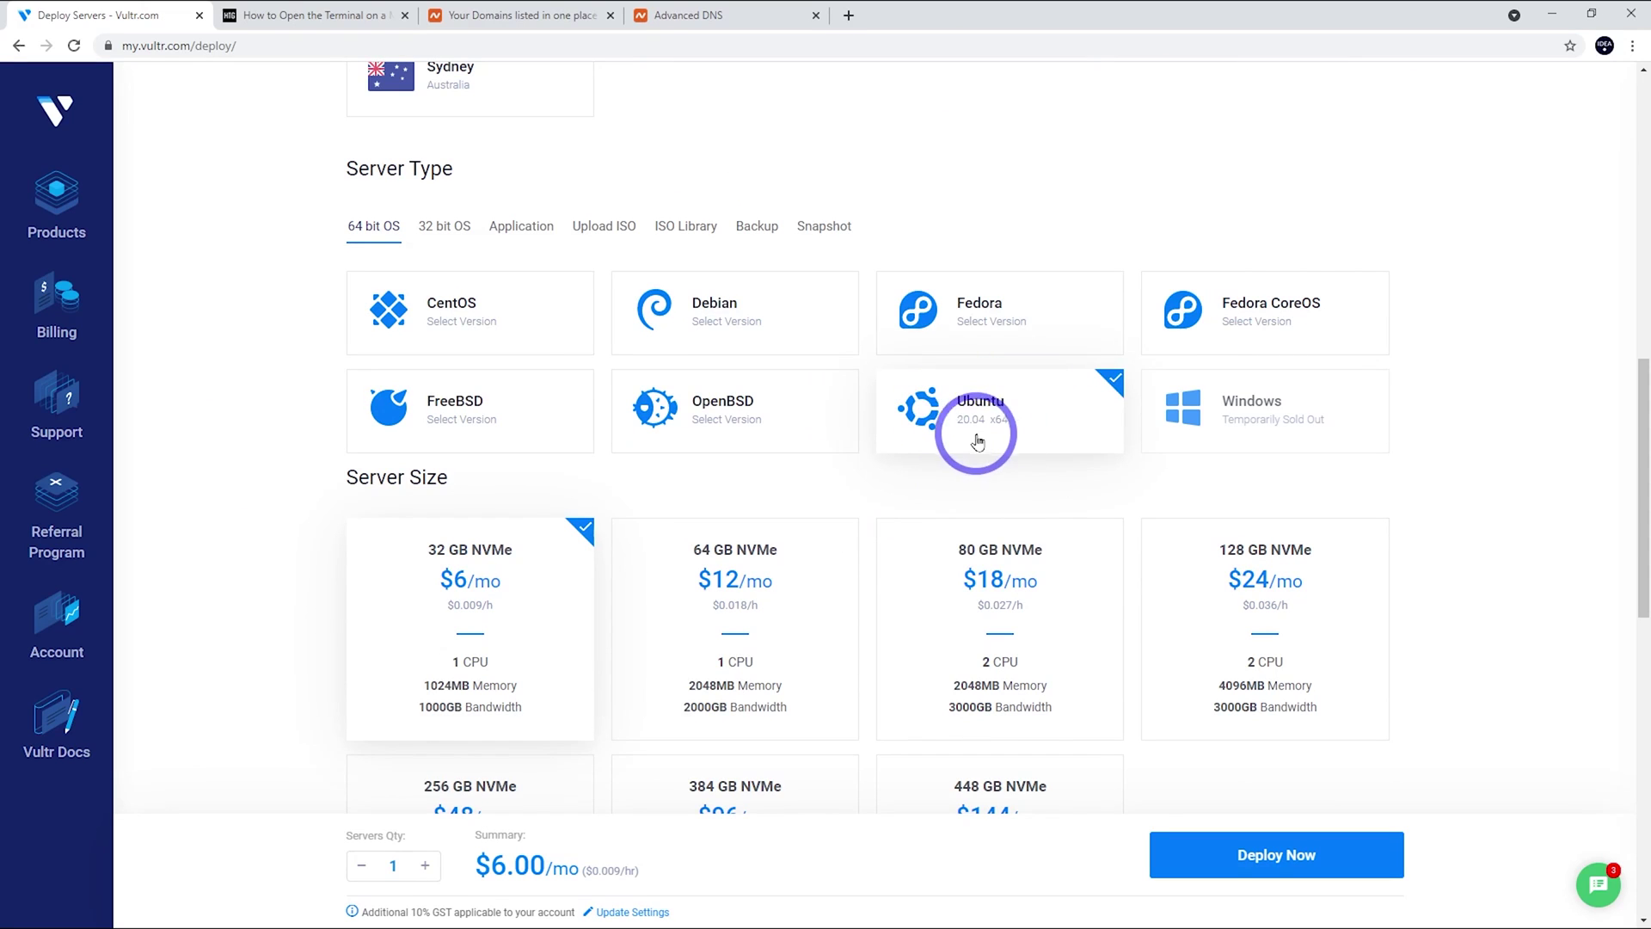
Keep the $6/mo 32 GB NVMe size, name the server cyberdemo and deploy it.
{"action": "scroll", "coordinate": [981, 439], "scroll_direction": "down", "scroll_amount": 2}
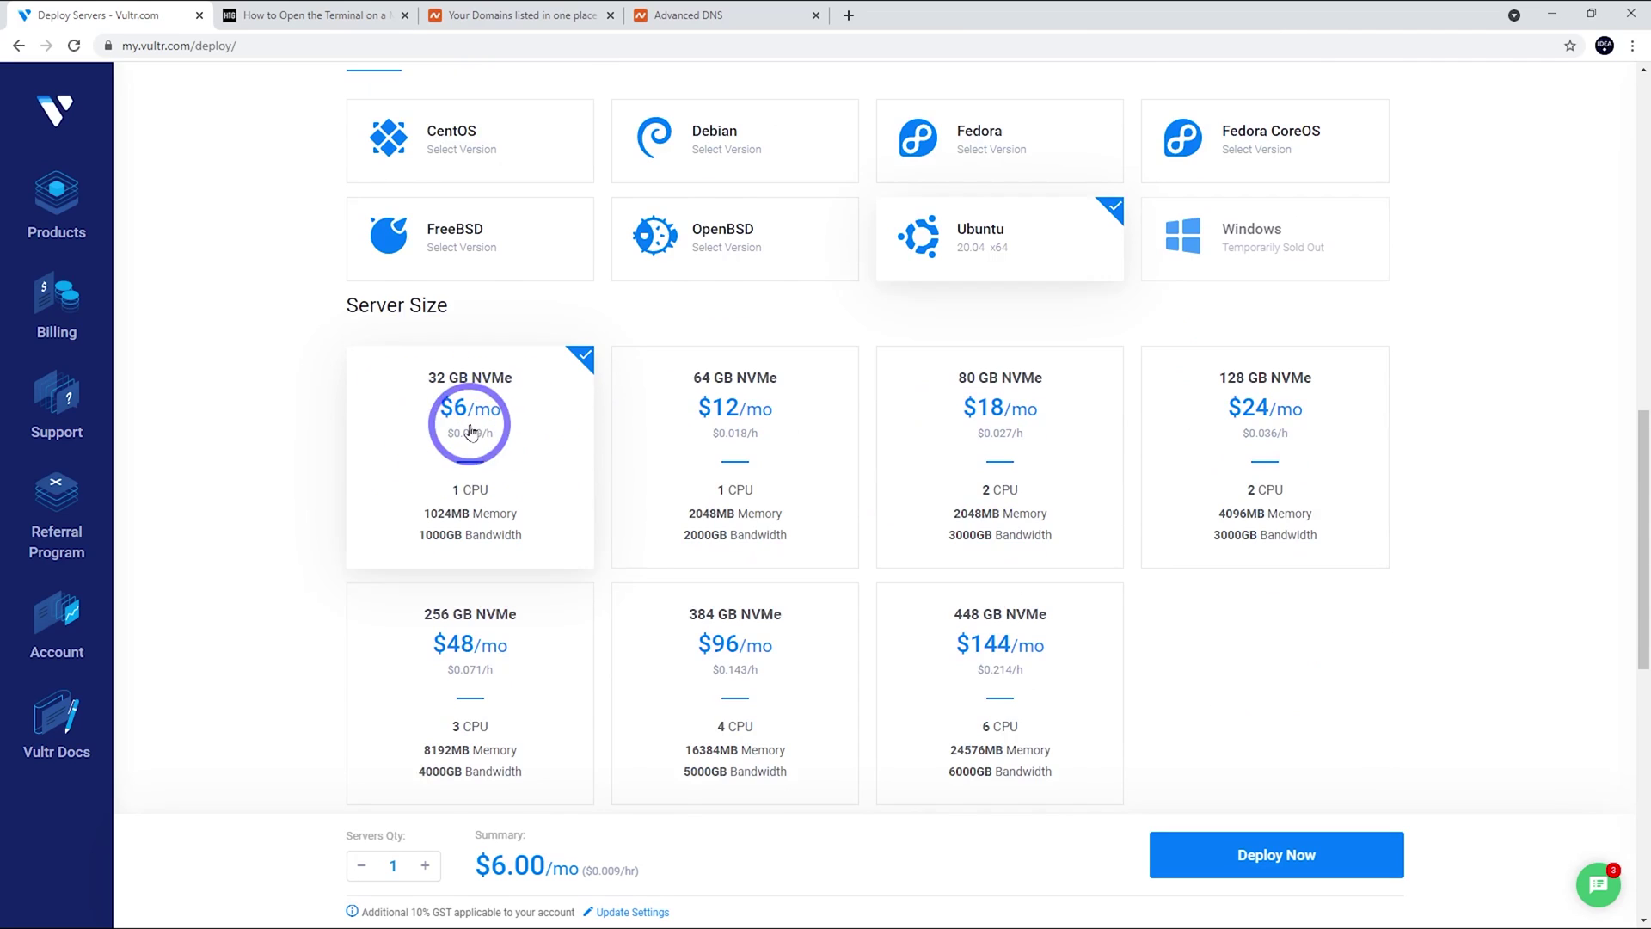
{"action": "scroll", "coordinate": [534, 318], "scroll_direction": "down", "scroll_amount": 1}
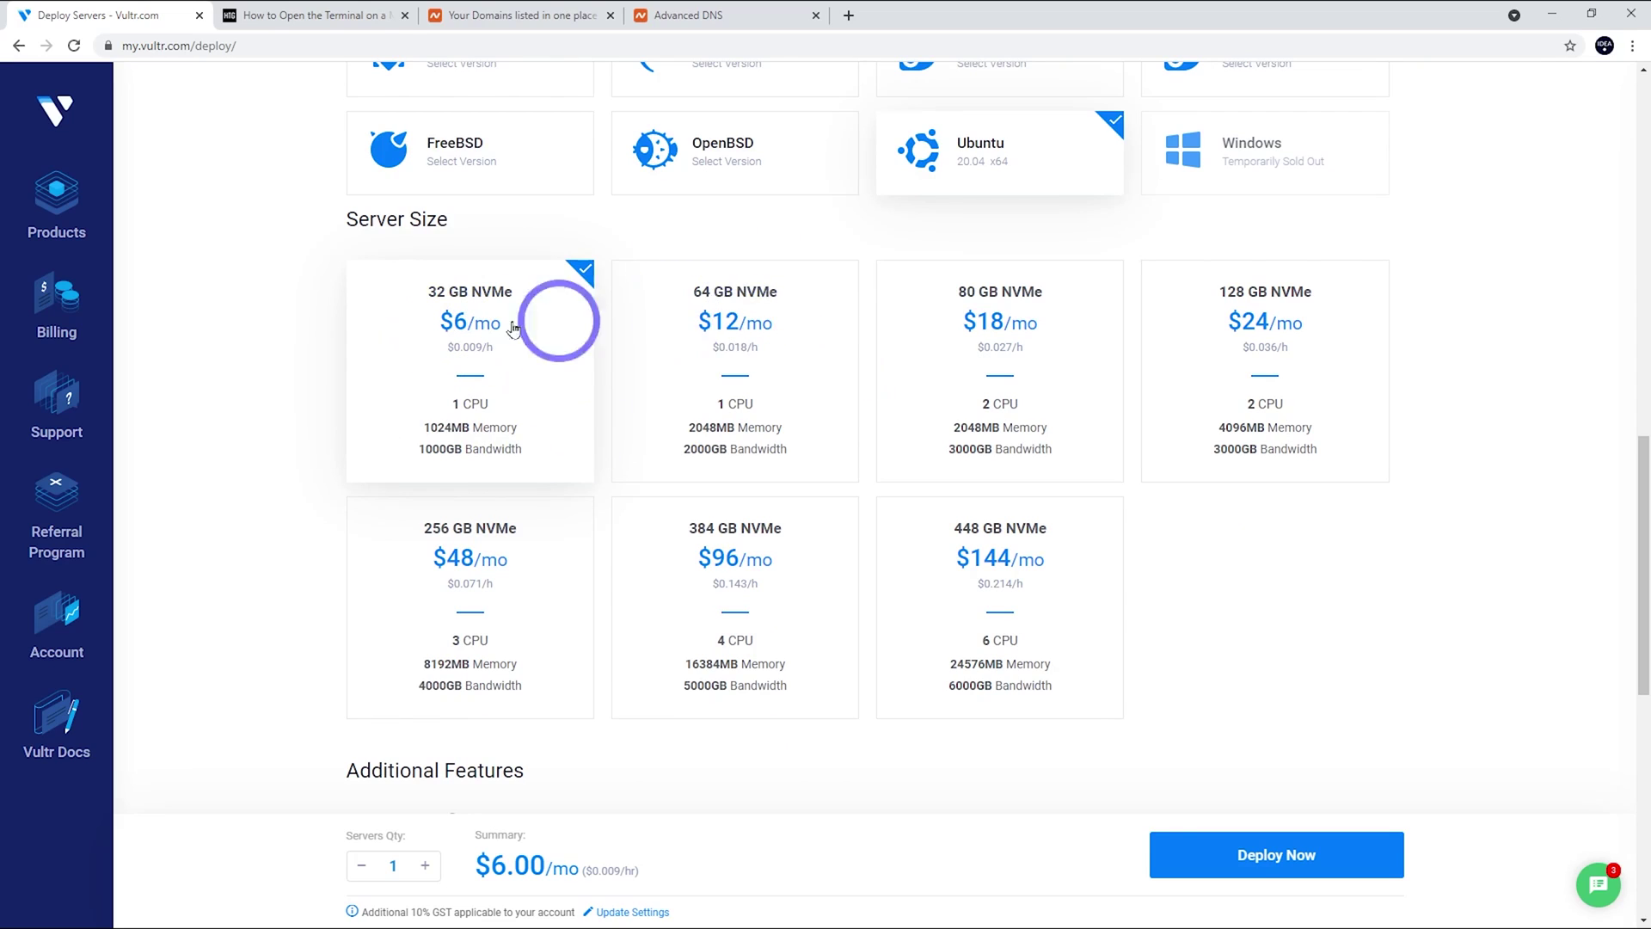
{"action": "scroll", "coordinate": [486, 384], "scroll_direction": "down", "scroll_amount": 6}
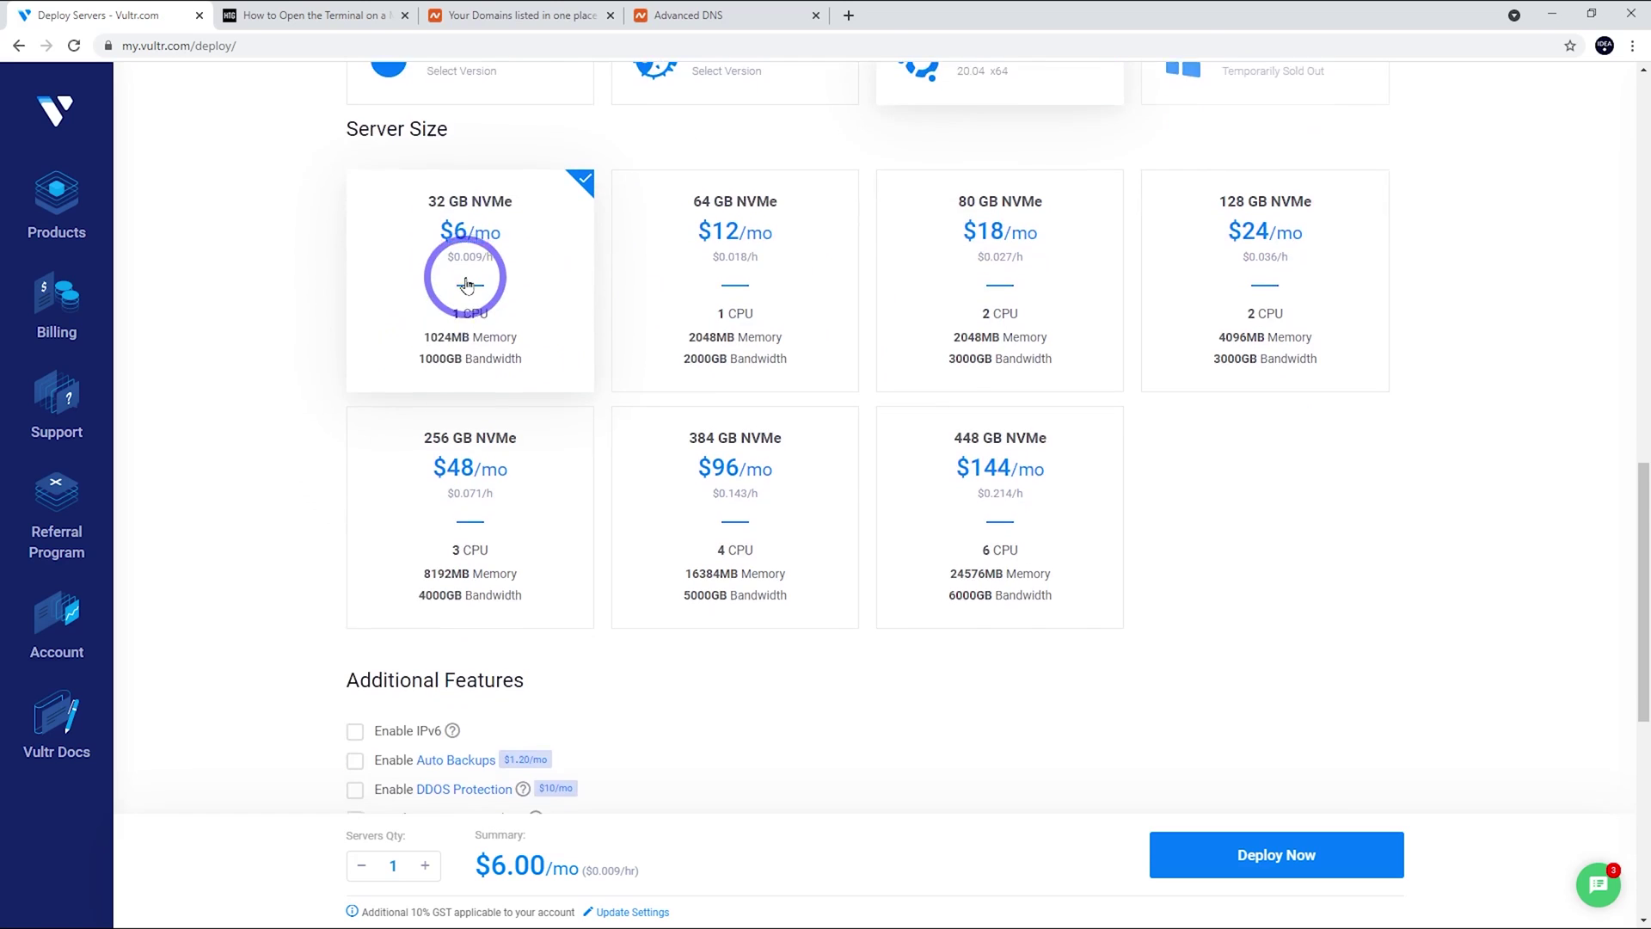
{"action": "scroll", "coordinate": [519, 361], "scroll_direction": "down", "scroll_amount": 3}
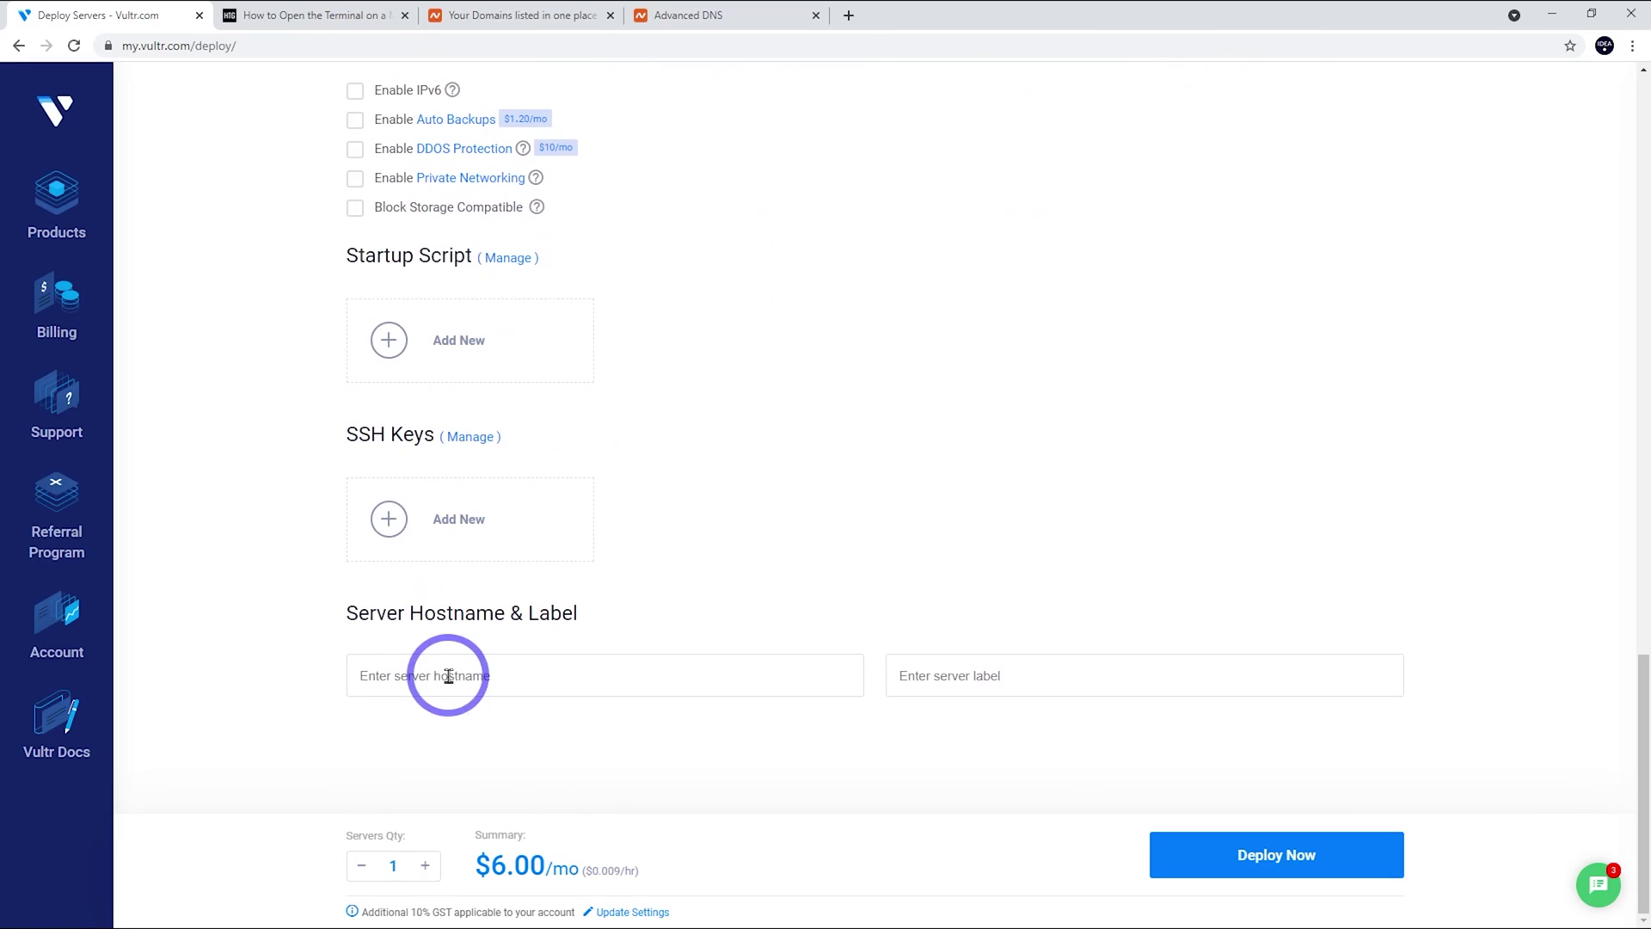
{"action": "left_click", "coordinate": [387, 675]}
{"action": "type", "text": "cyberdemo"}
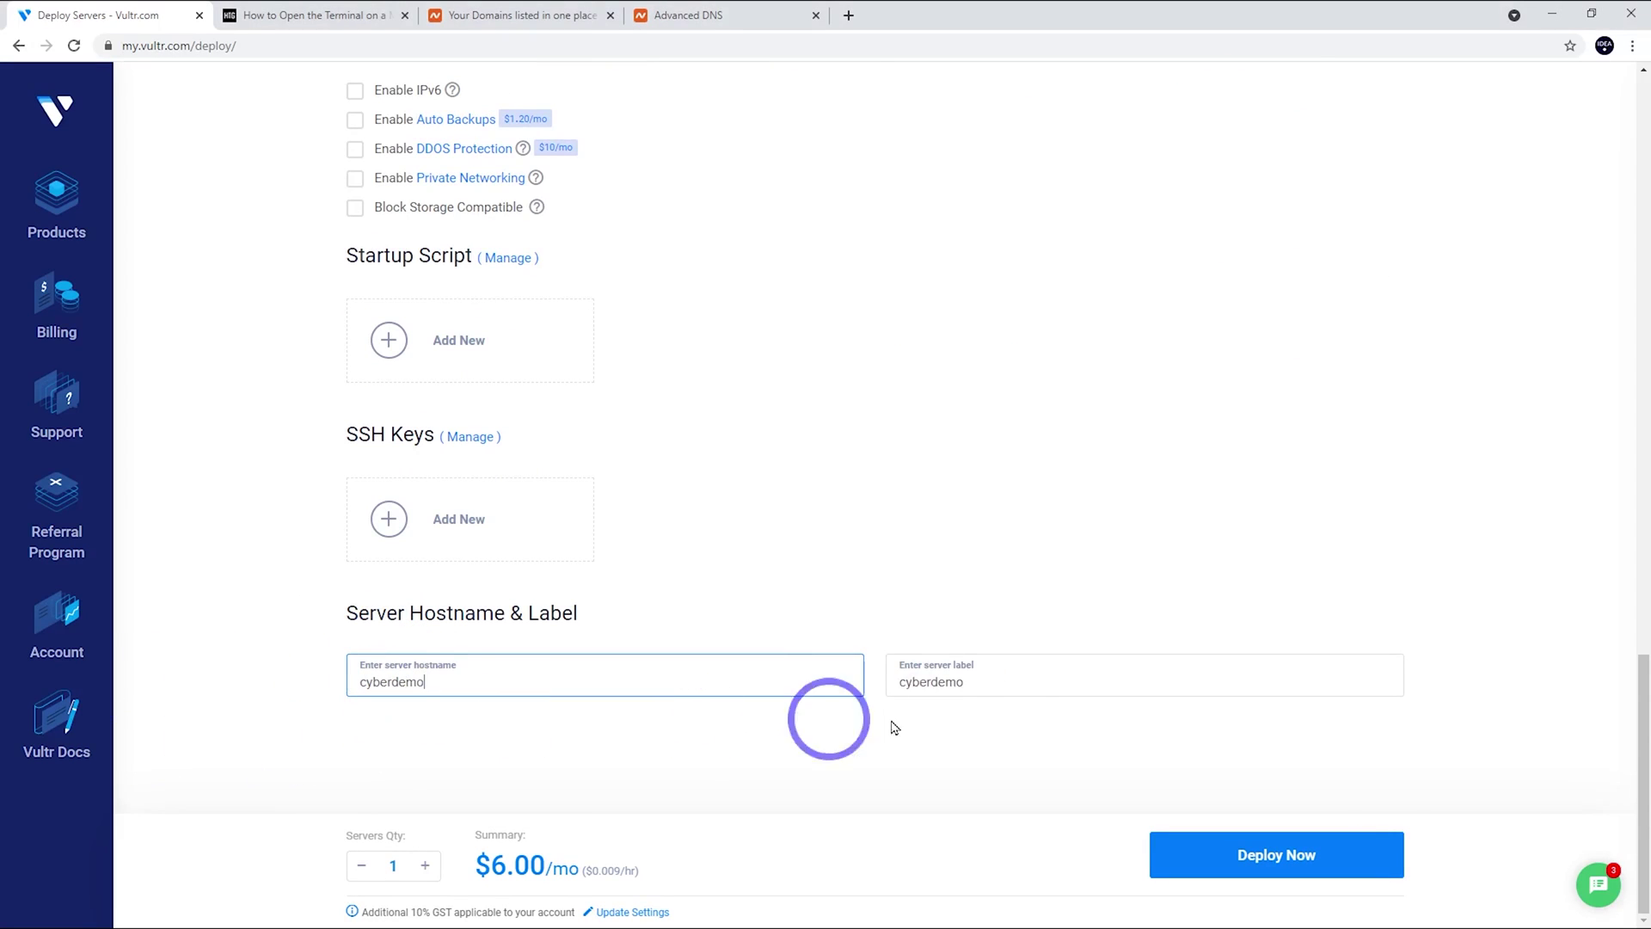
{"action": "left_click", "coordinate": [1227, 859]}
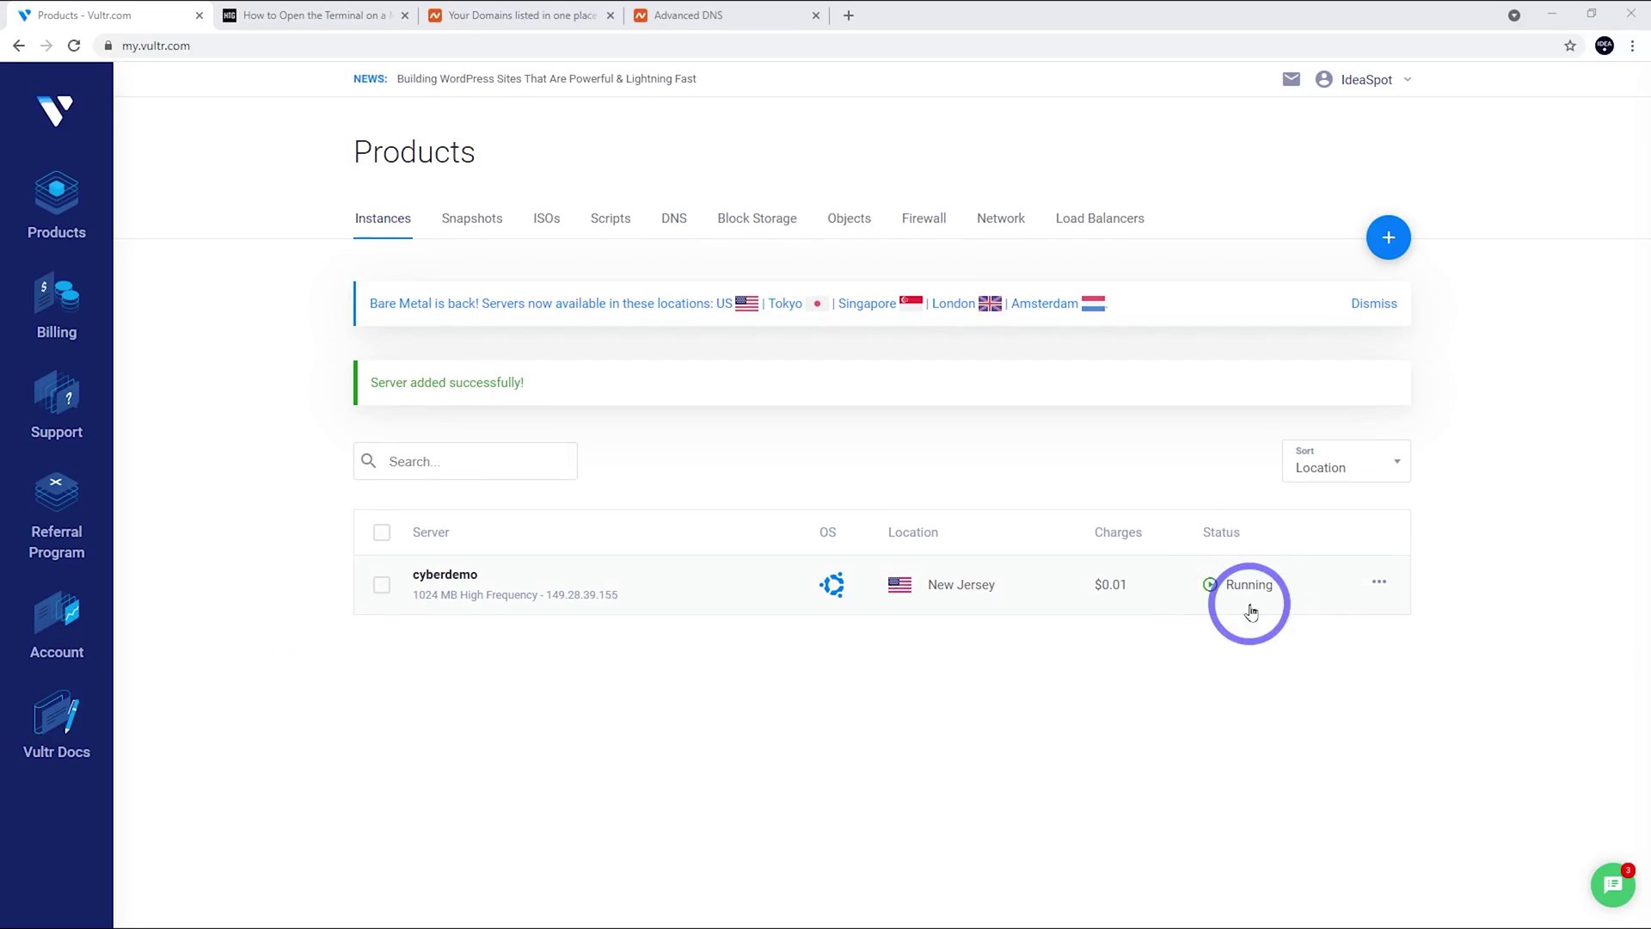
View cyberdemo's overview with its IP and login, then bring up Namecheap's domain list.
{"action": "left_click", "coordinate": [452, 582]}
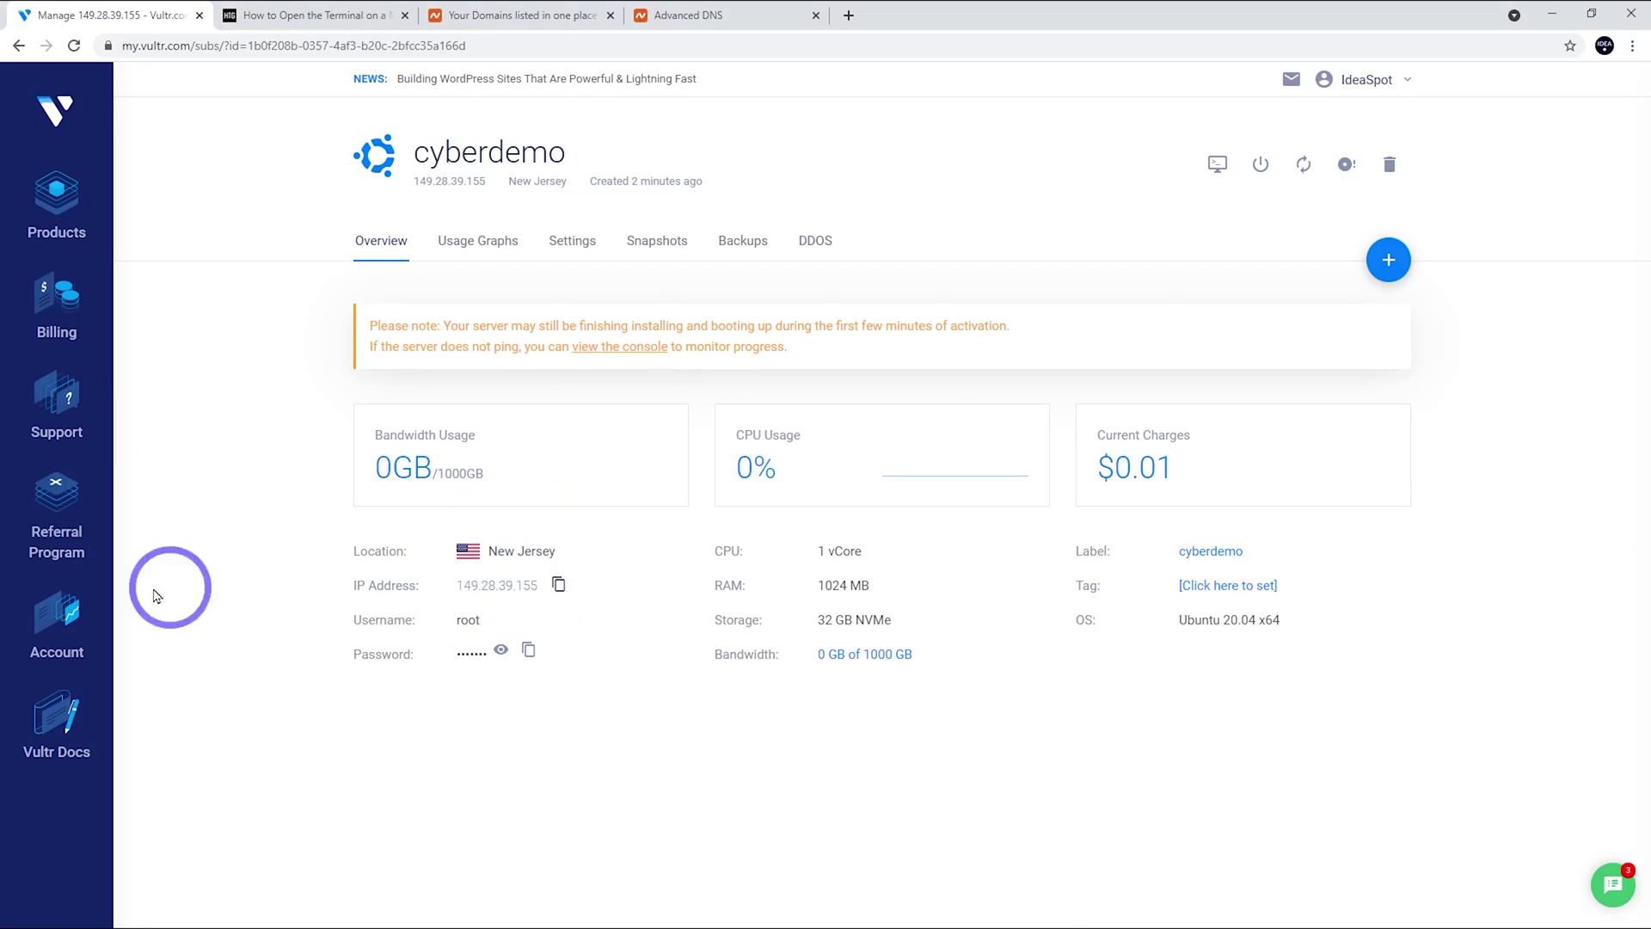
{"action": "key", "text": "ctrl+3"}
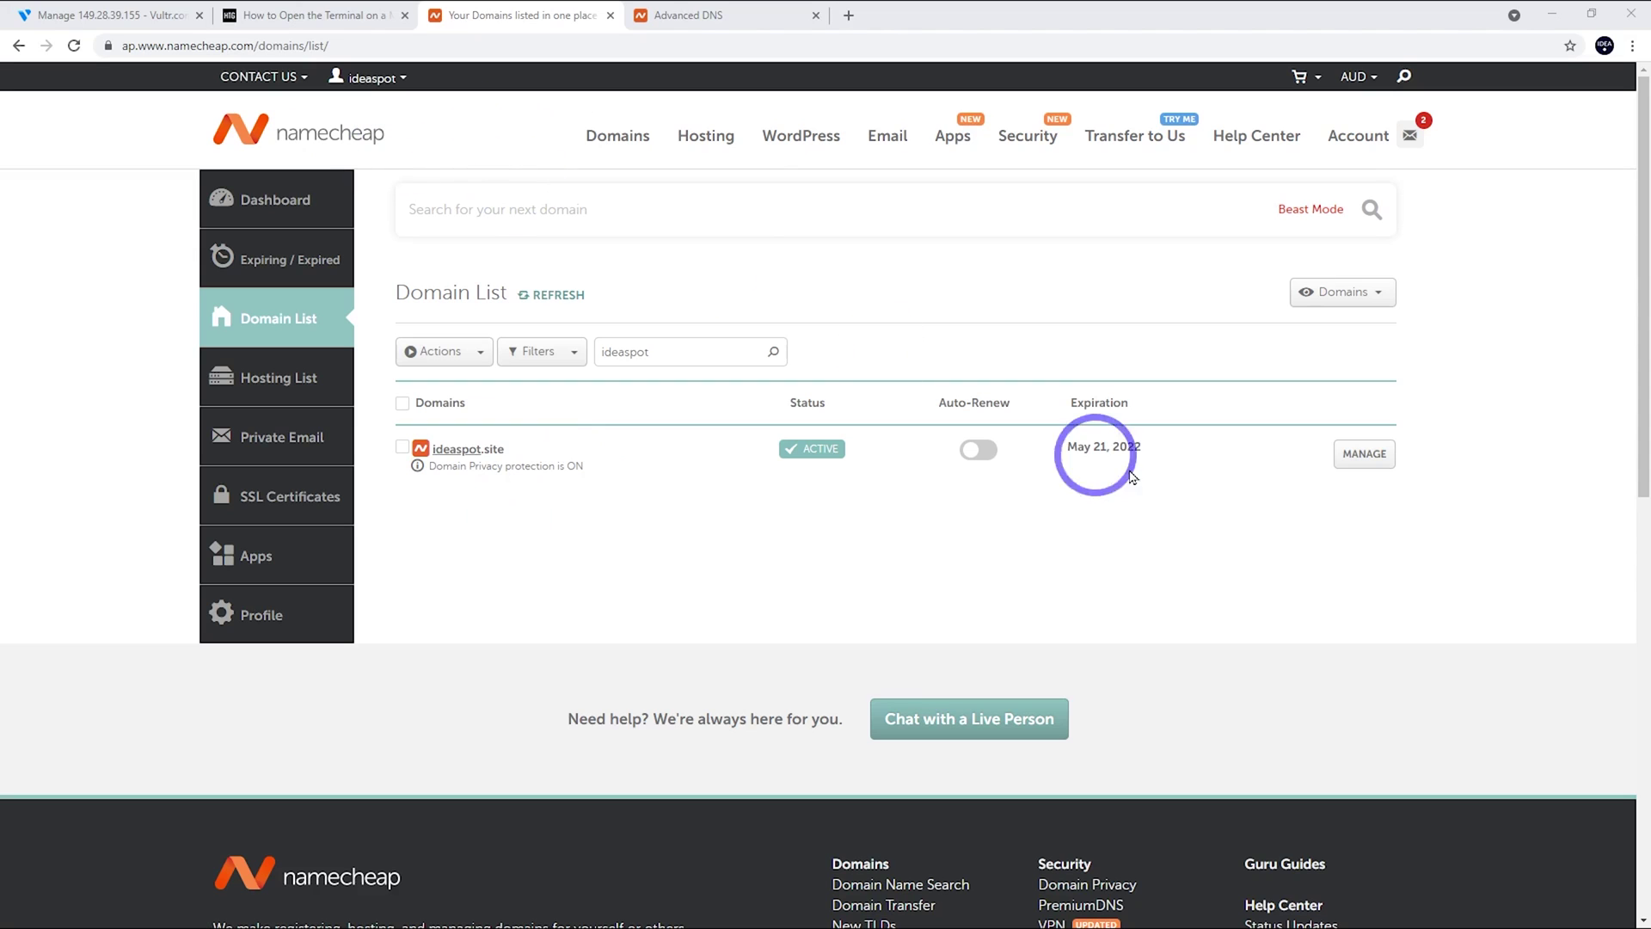
In ideaspot.site's Advanced DNS, delete the existing www CNAME and URL redirect records.
{"action": "left_click", "coordinate": [733, 17]}
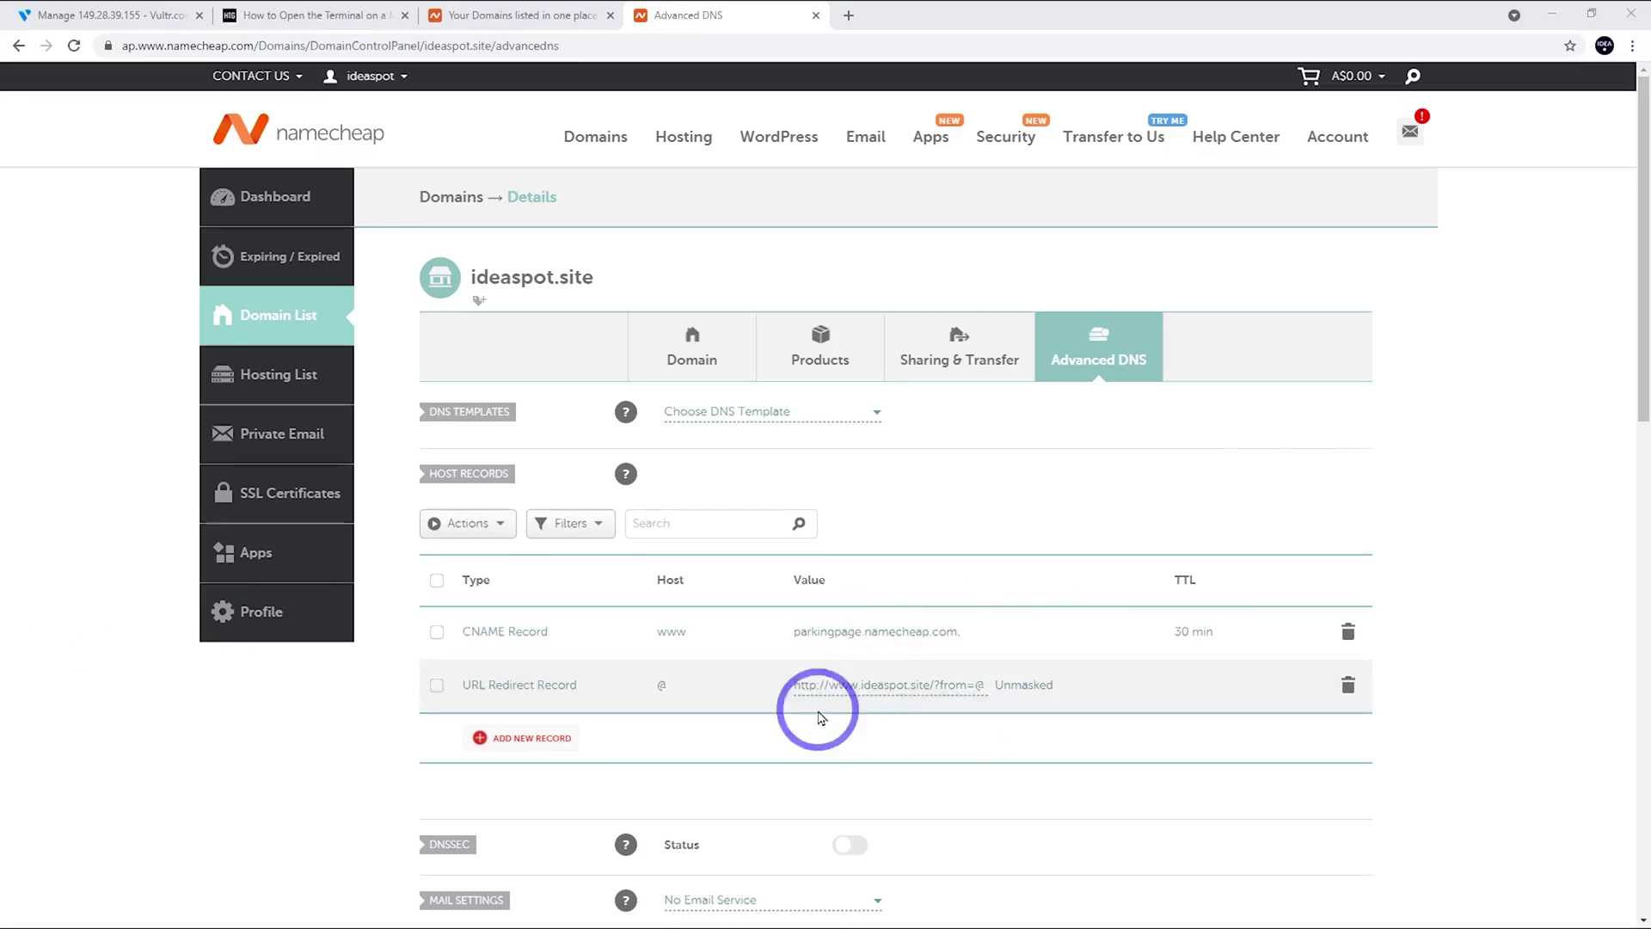
{"action": "left_click", "coordinate": [1349, 633]}
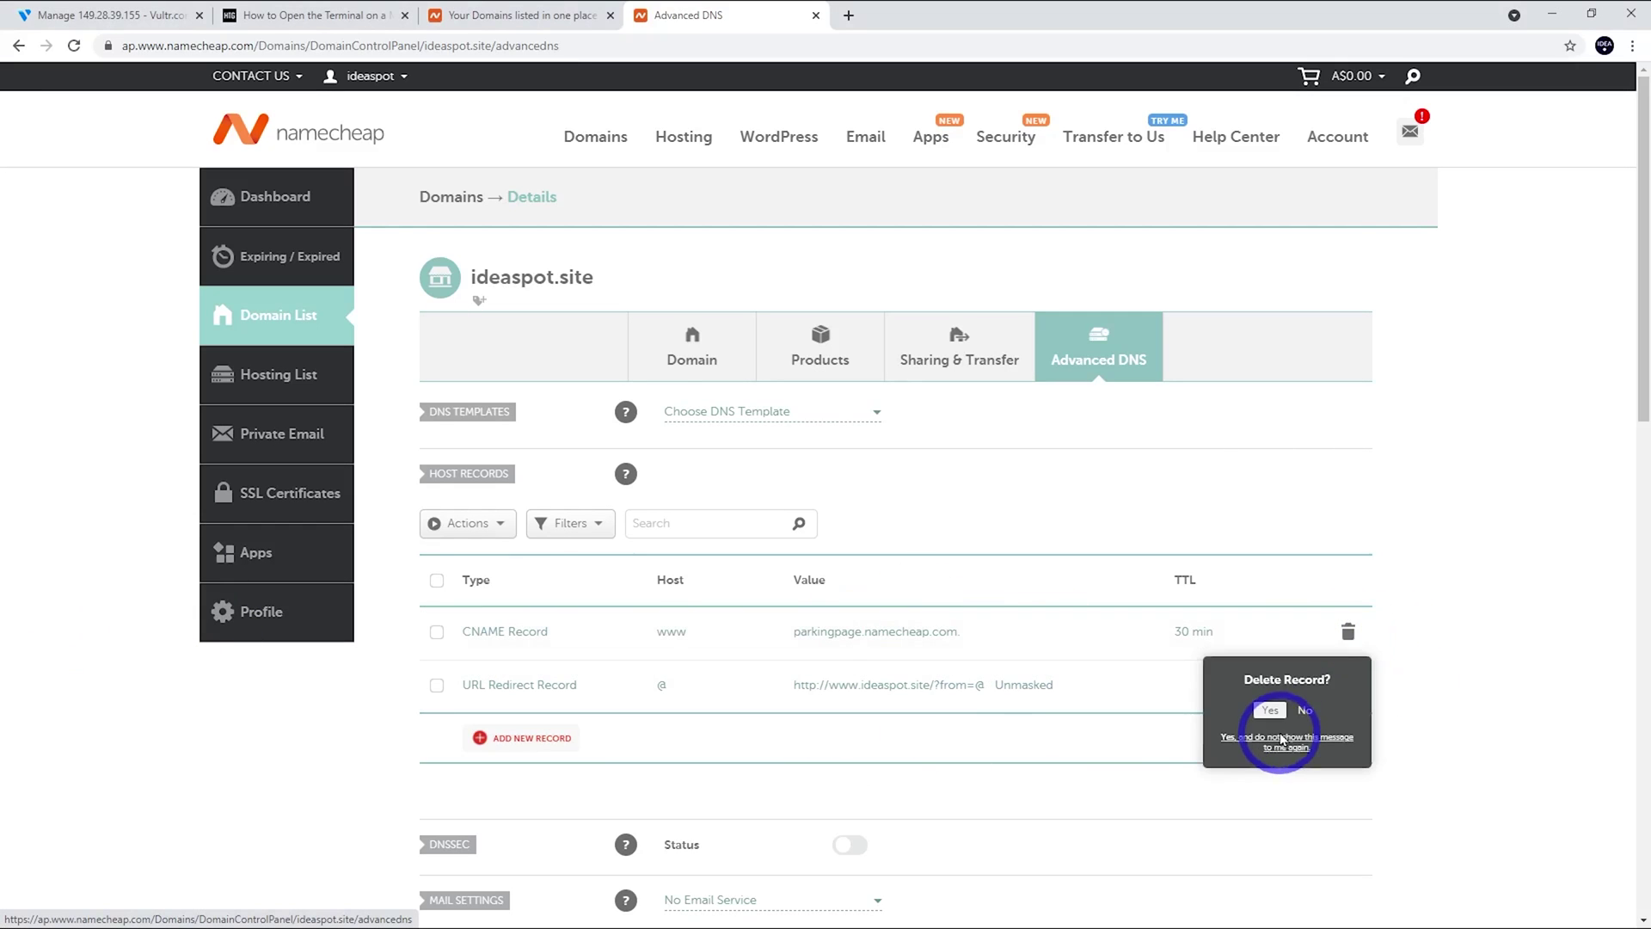
{"action": "left_click", "coordinate": [1272, 710]}
{"action": "left_click", "coordinate": [1347, 631]}
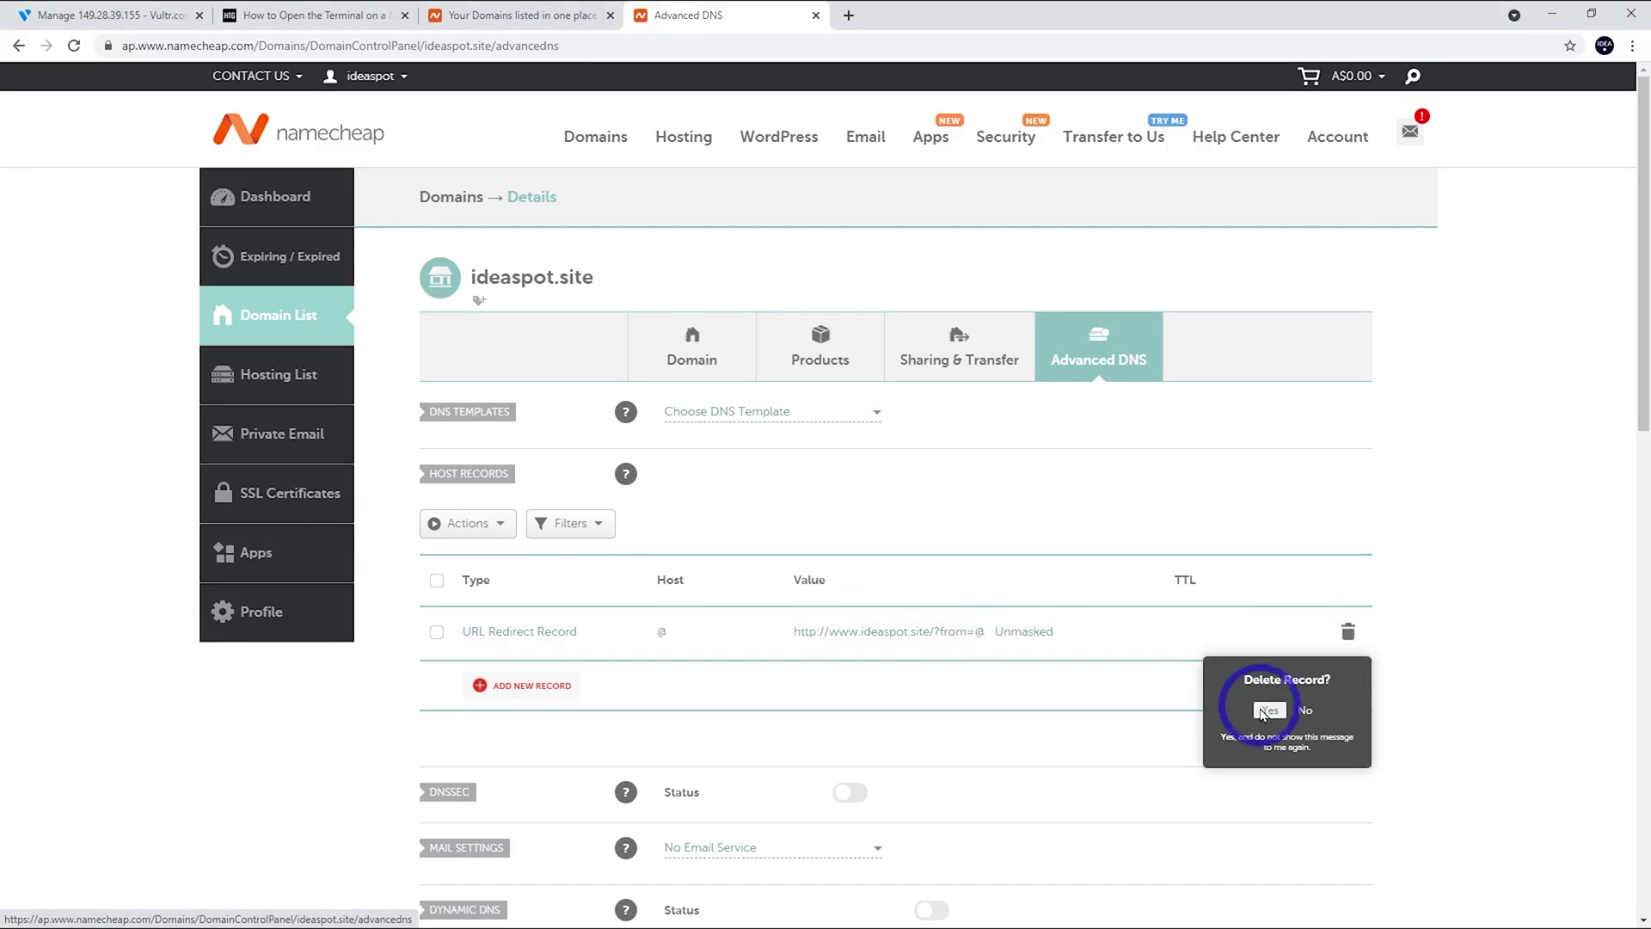
{"action": "left_click", "coordinate": [1270, 710]}
Add and save an A record for @ pointing to the server IP 149.28.39.155.
{"action": "left_click", "coordinate": [486, 685]}
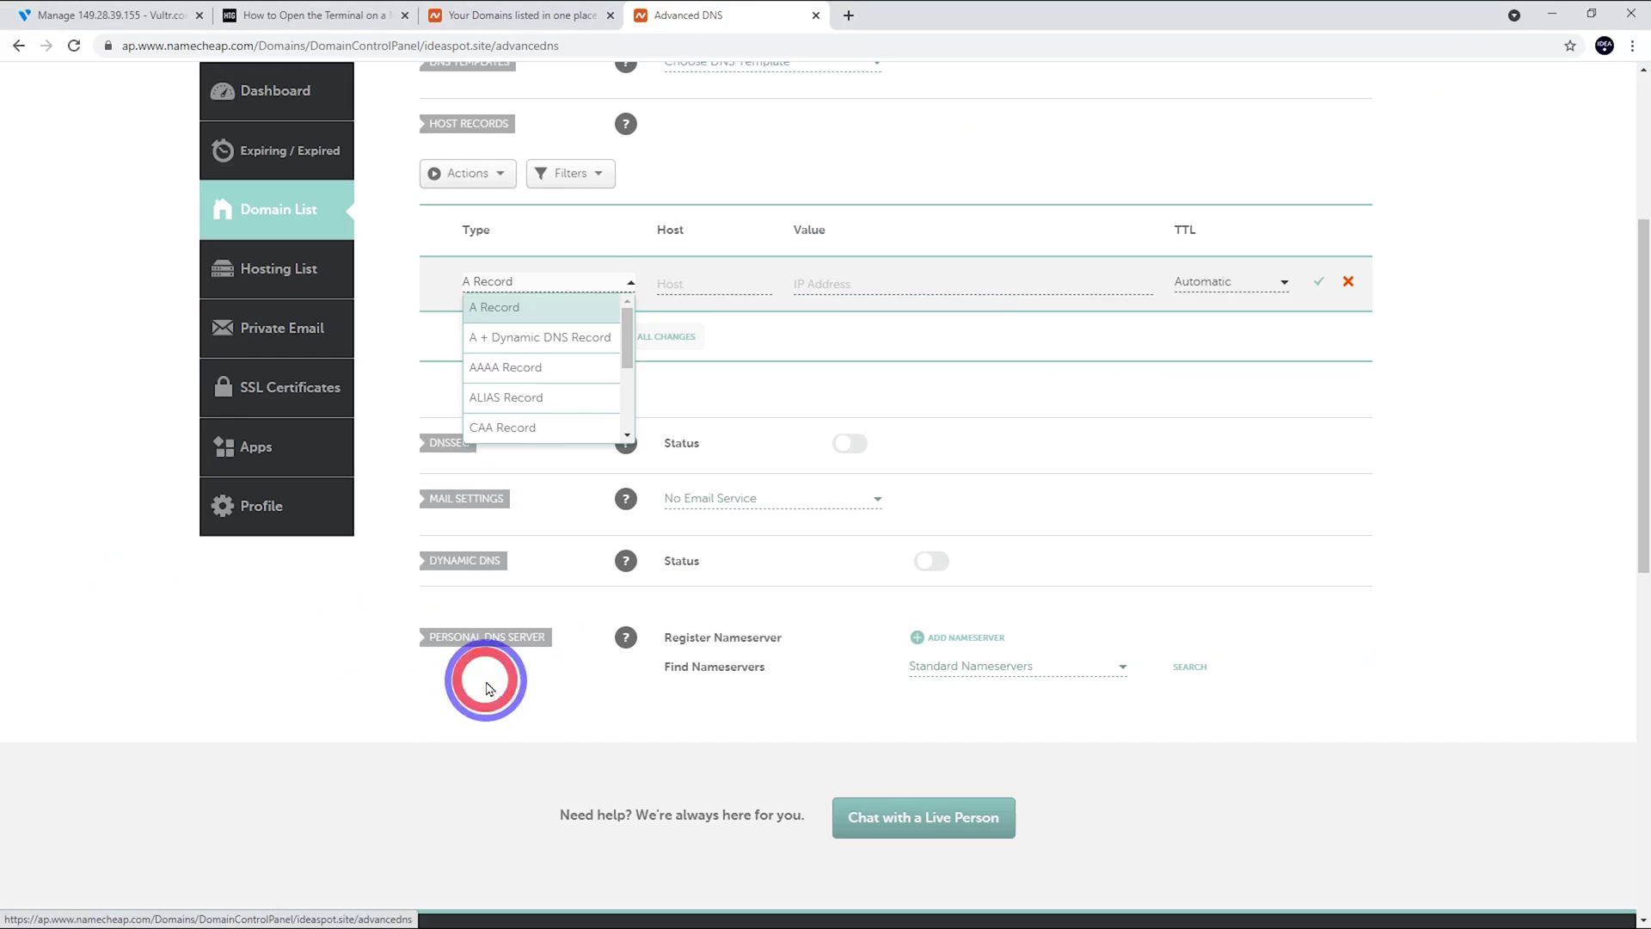
{"action": "left_click", "coordinate": [498, 308]}
{"action": "left_click", "coordinate": [707, 282]}
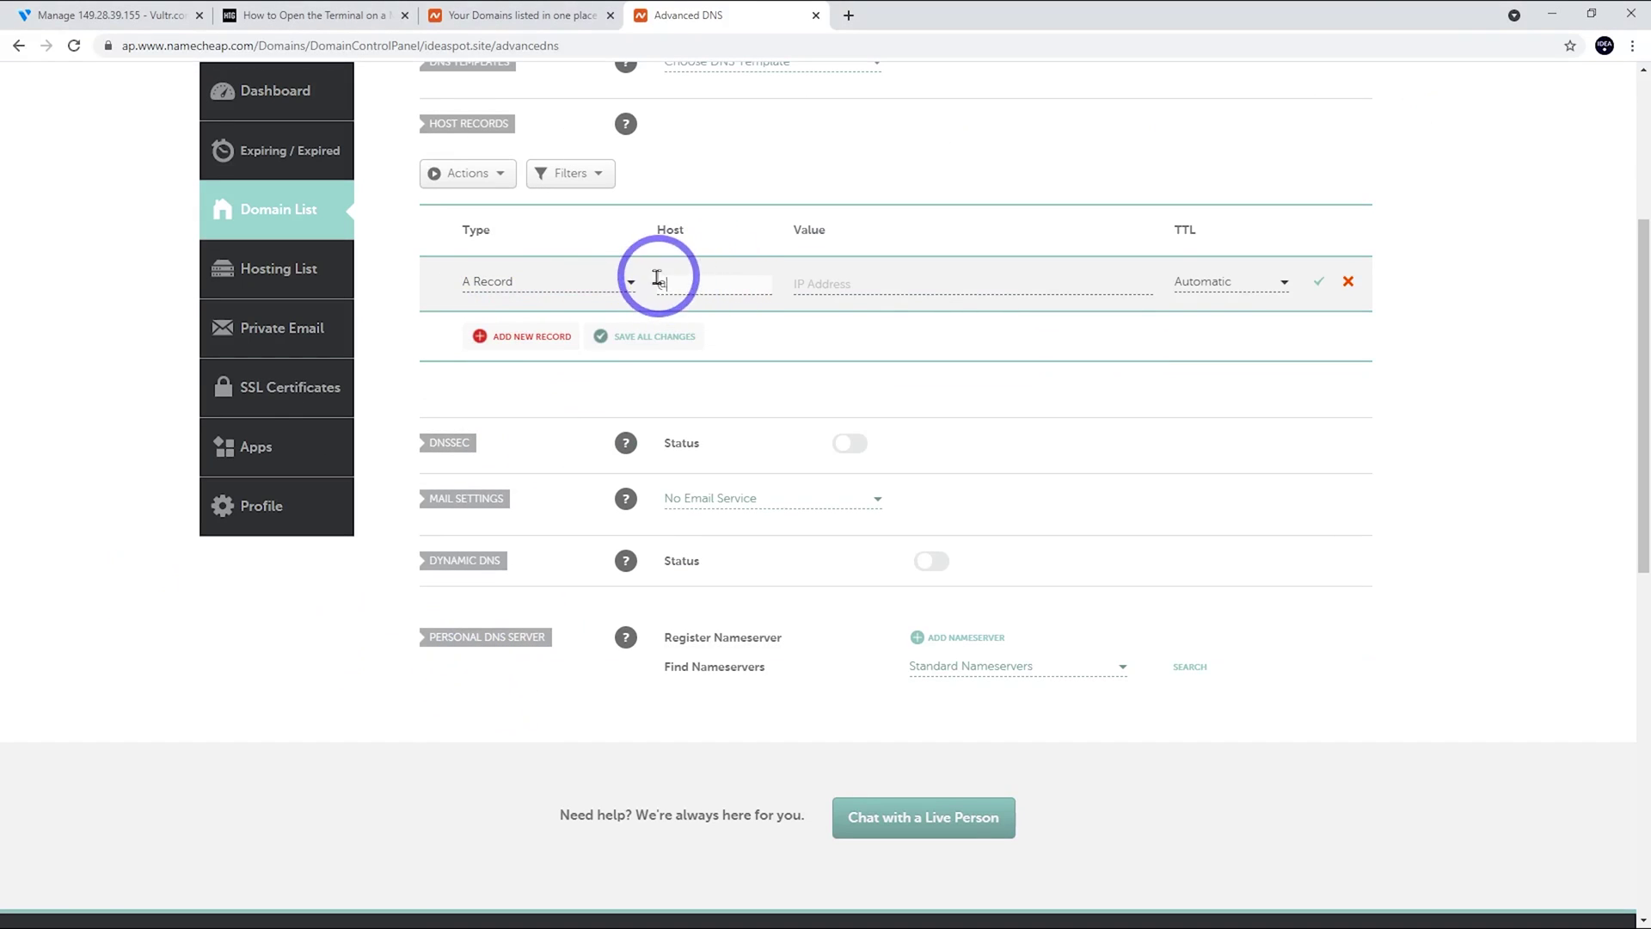
{"action": "left_click", "coordinate": [94, 15]}
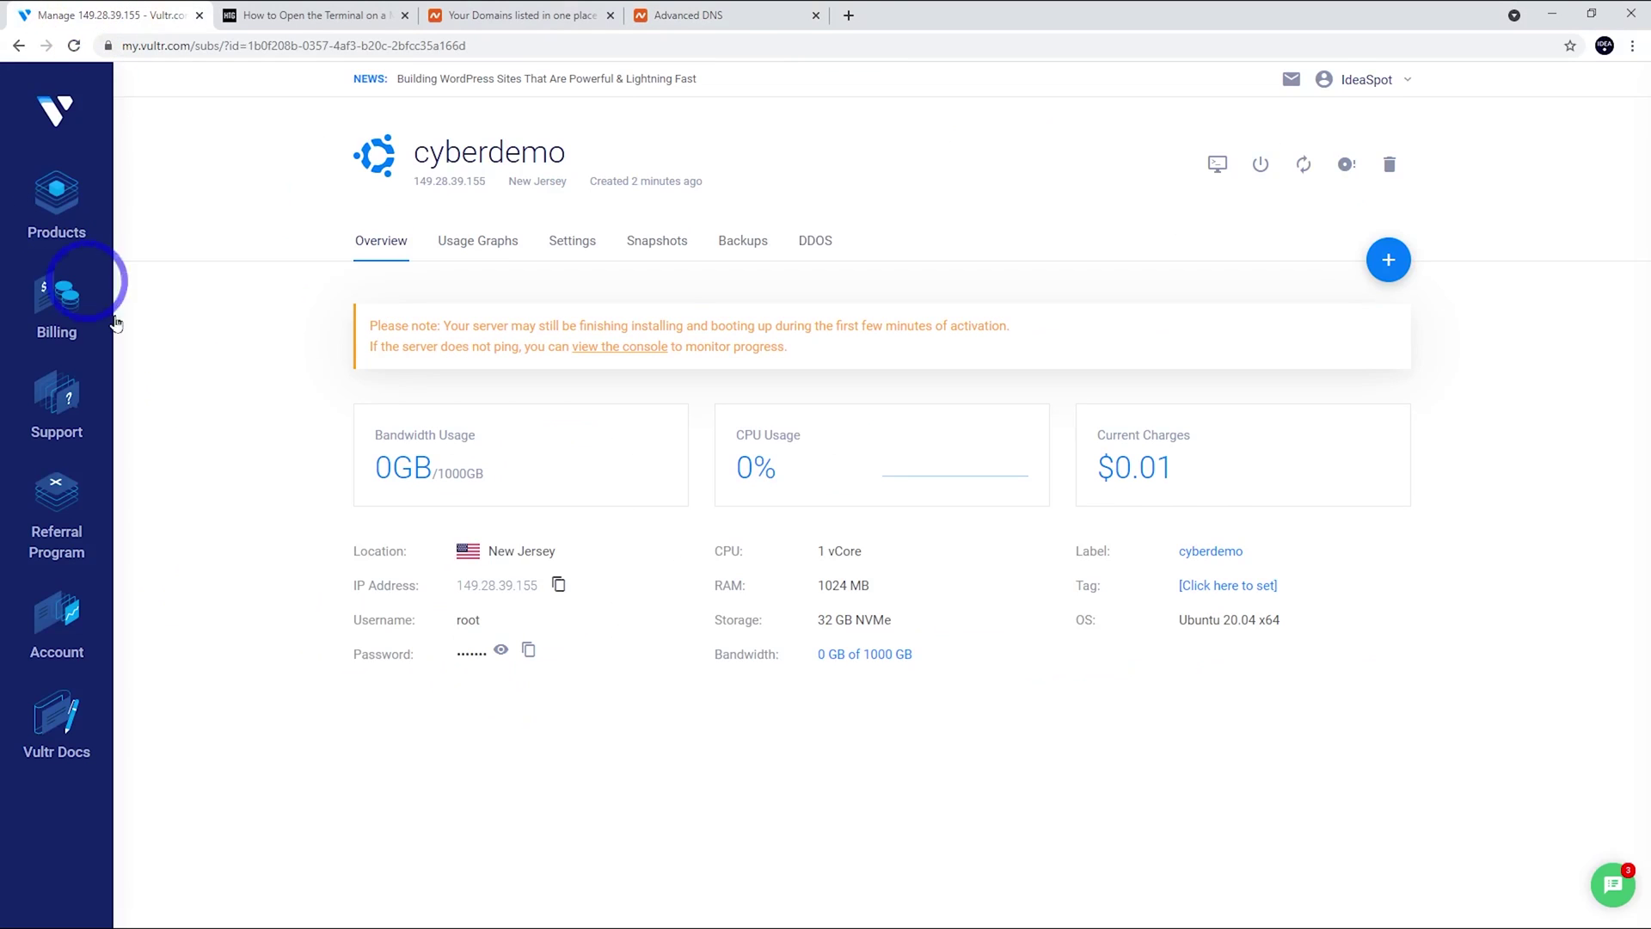
{"action": "left_click", "coordinate": [719, 13]}
{"action": "left_click", "coordinate": [854, 283]}
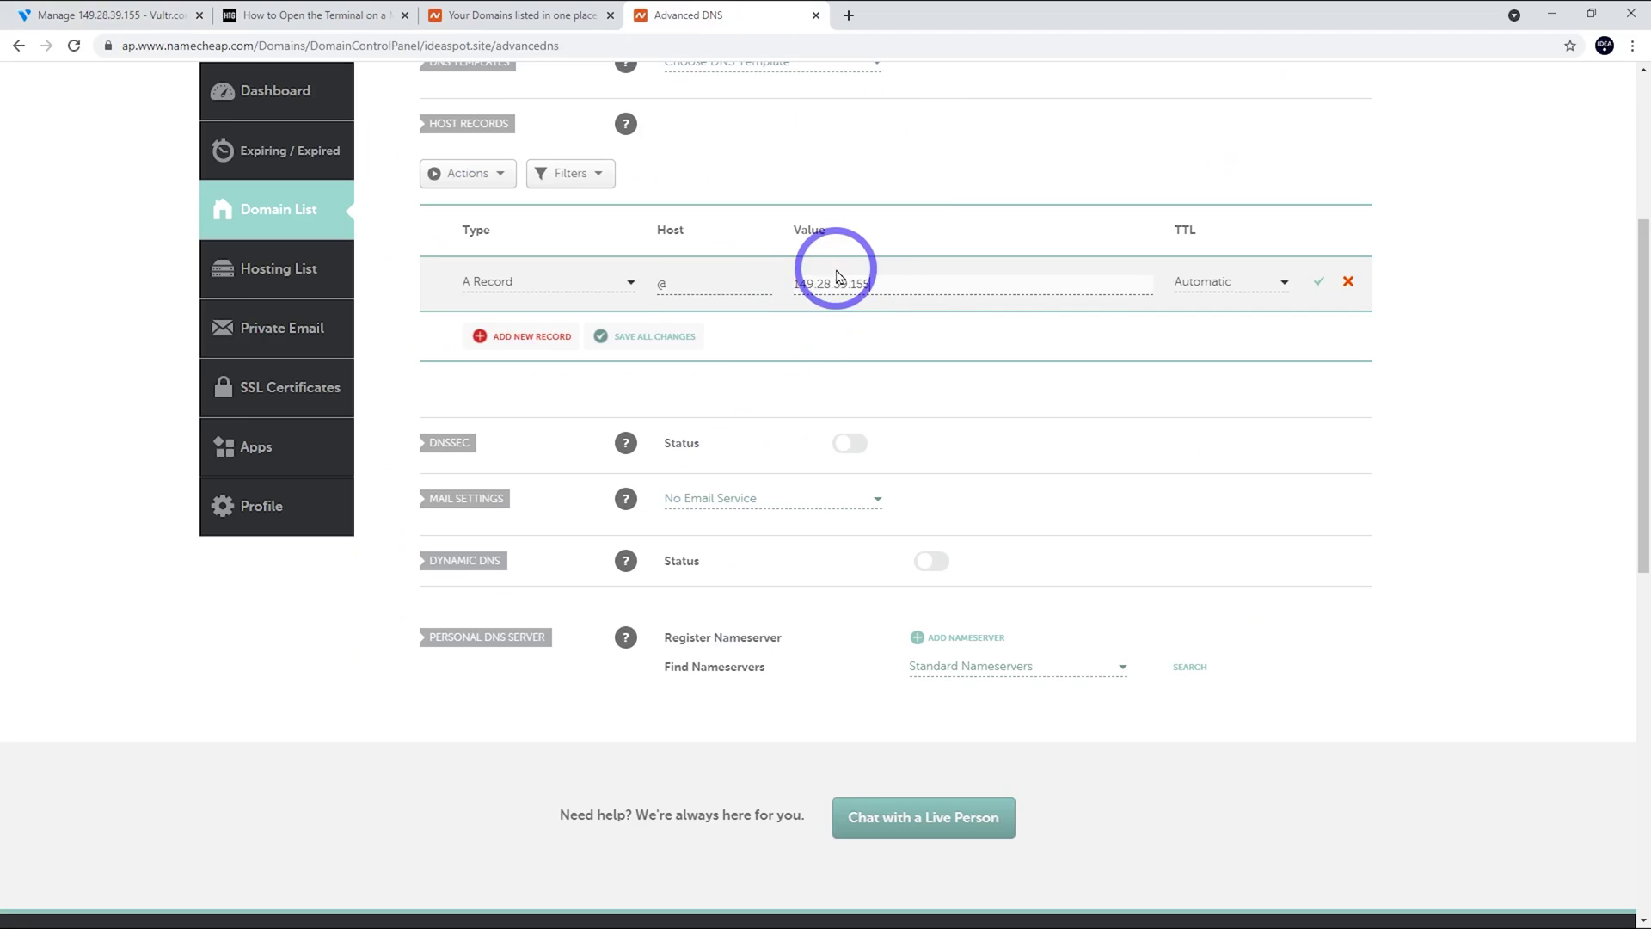
{"action": "type", "text": "149.28.39.155"}
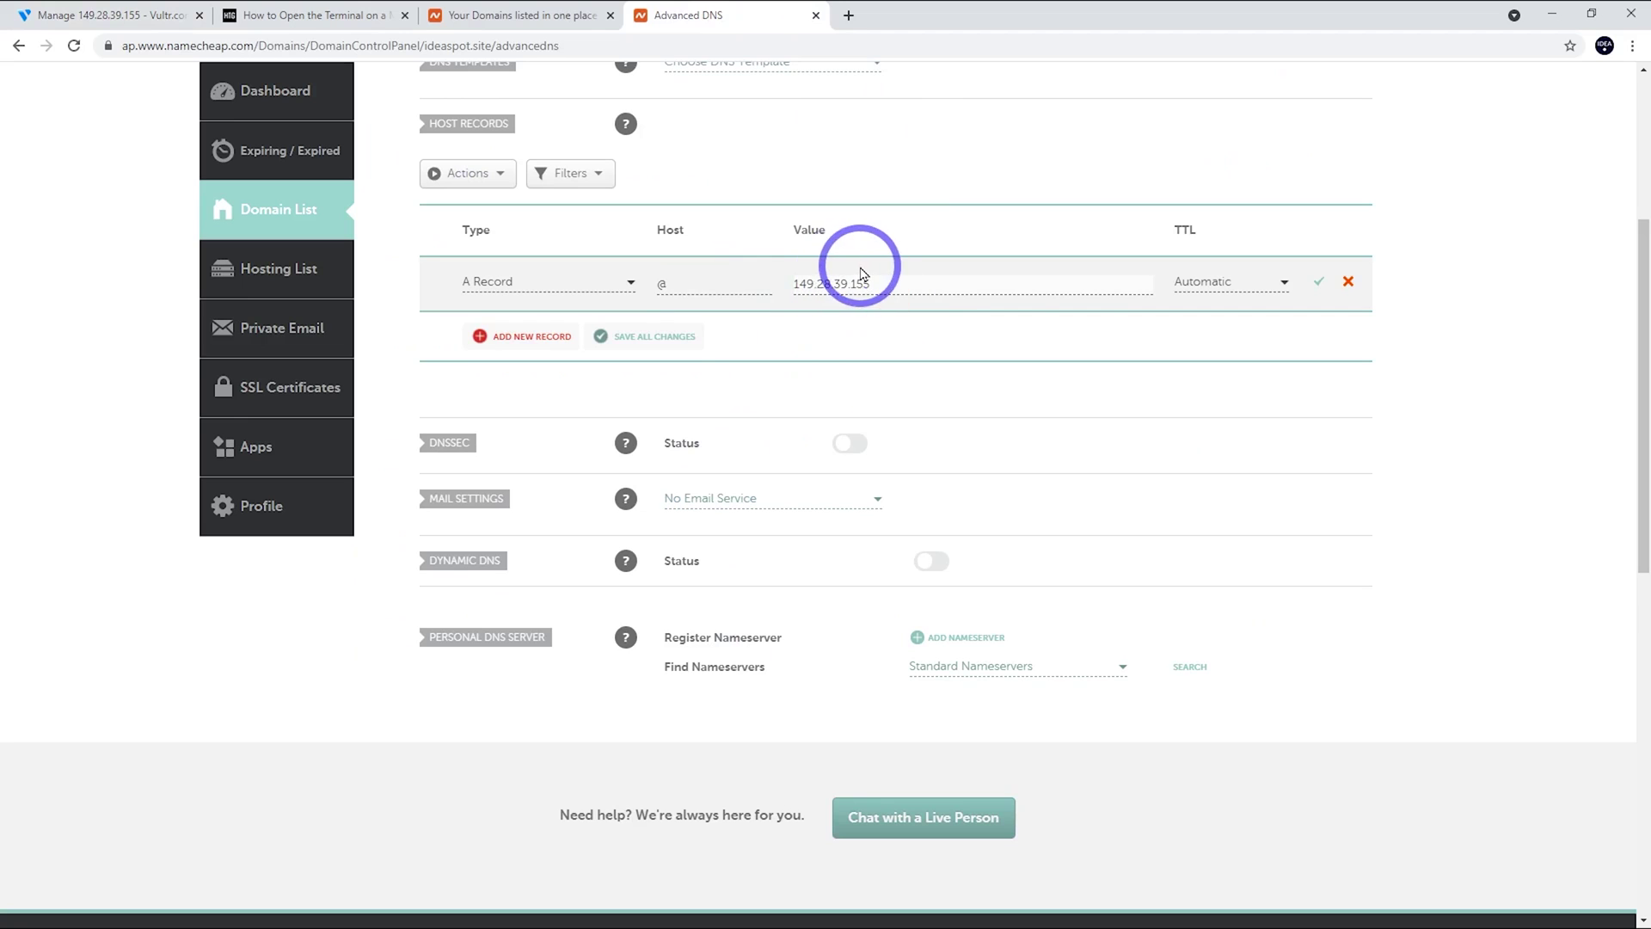
{"action": "left_click", "coordinate": [1321, 286]}
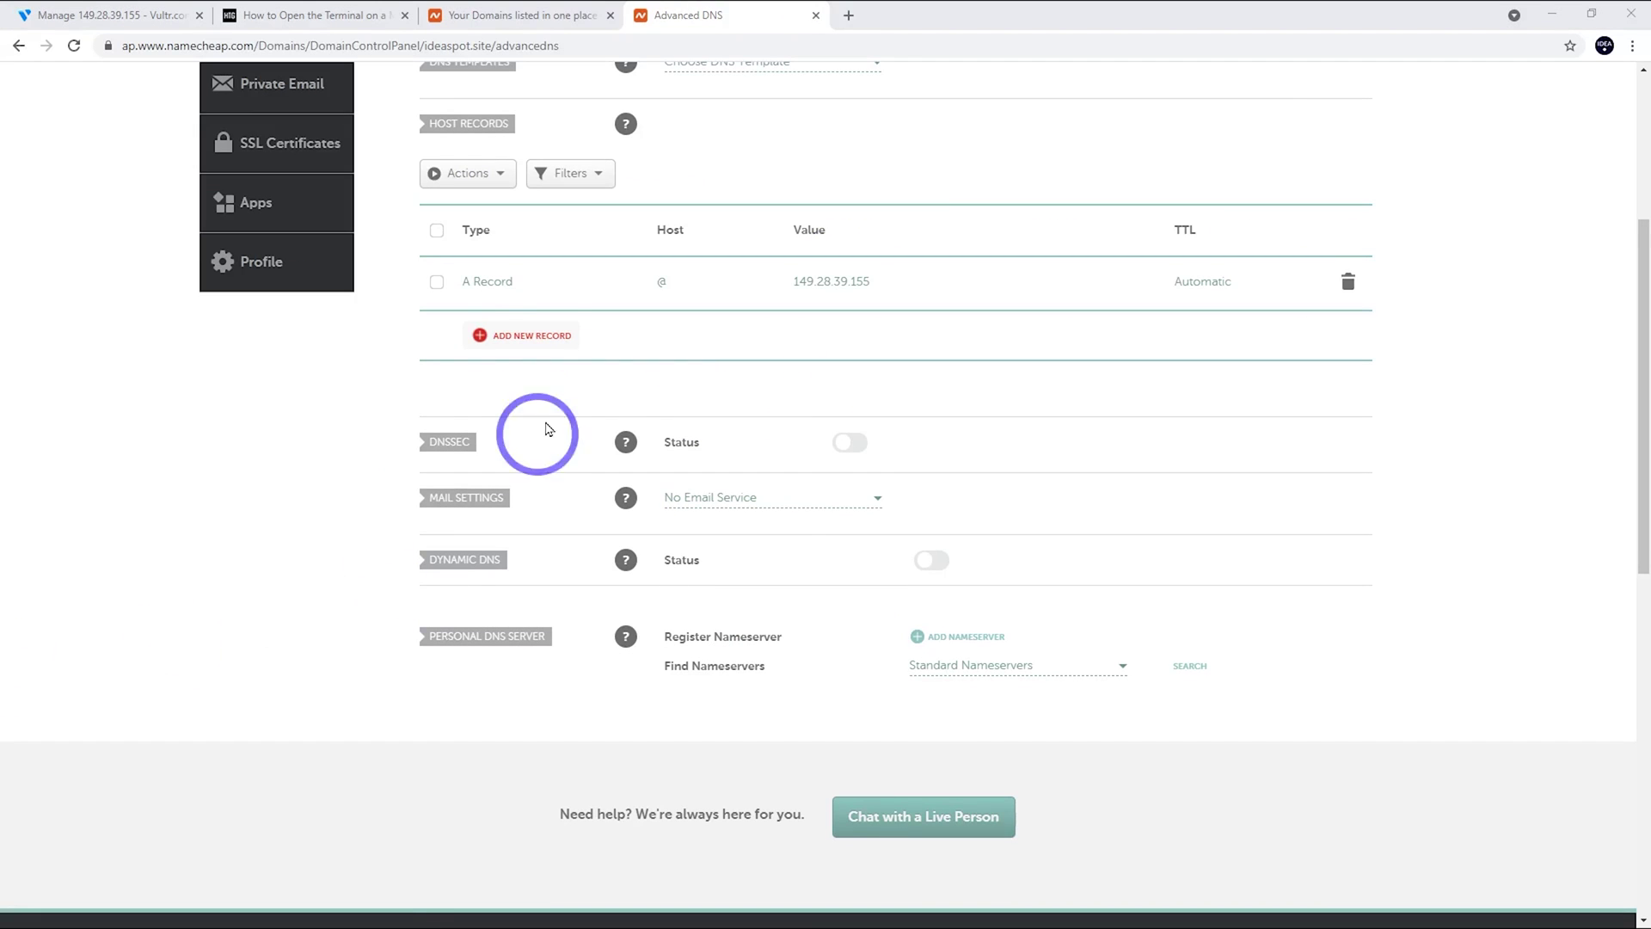
Add and save a CNAME record with host www targeting ideaspot.site.
{"action": "left_click", "coordinate": [526, 330]}
{"action": "scroll", "coordinate": [527, 453], "scroll_direction": "down", "scroll_amount": 1}
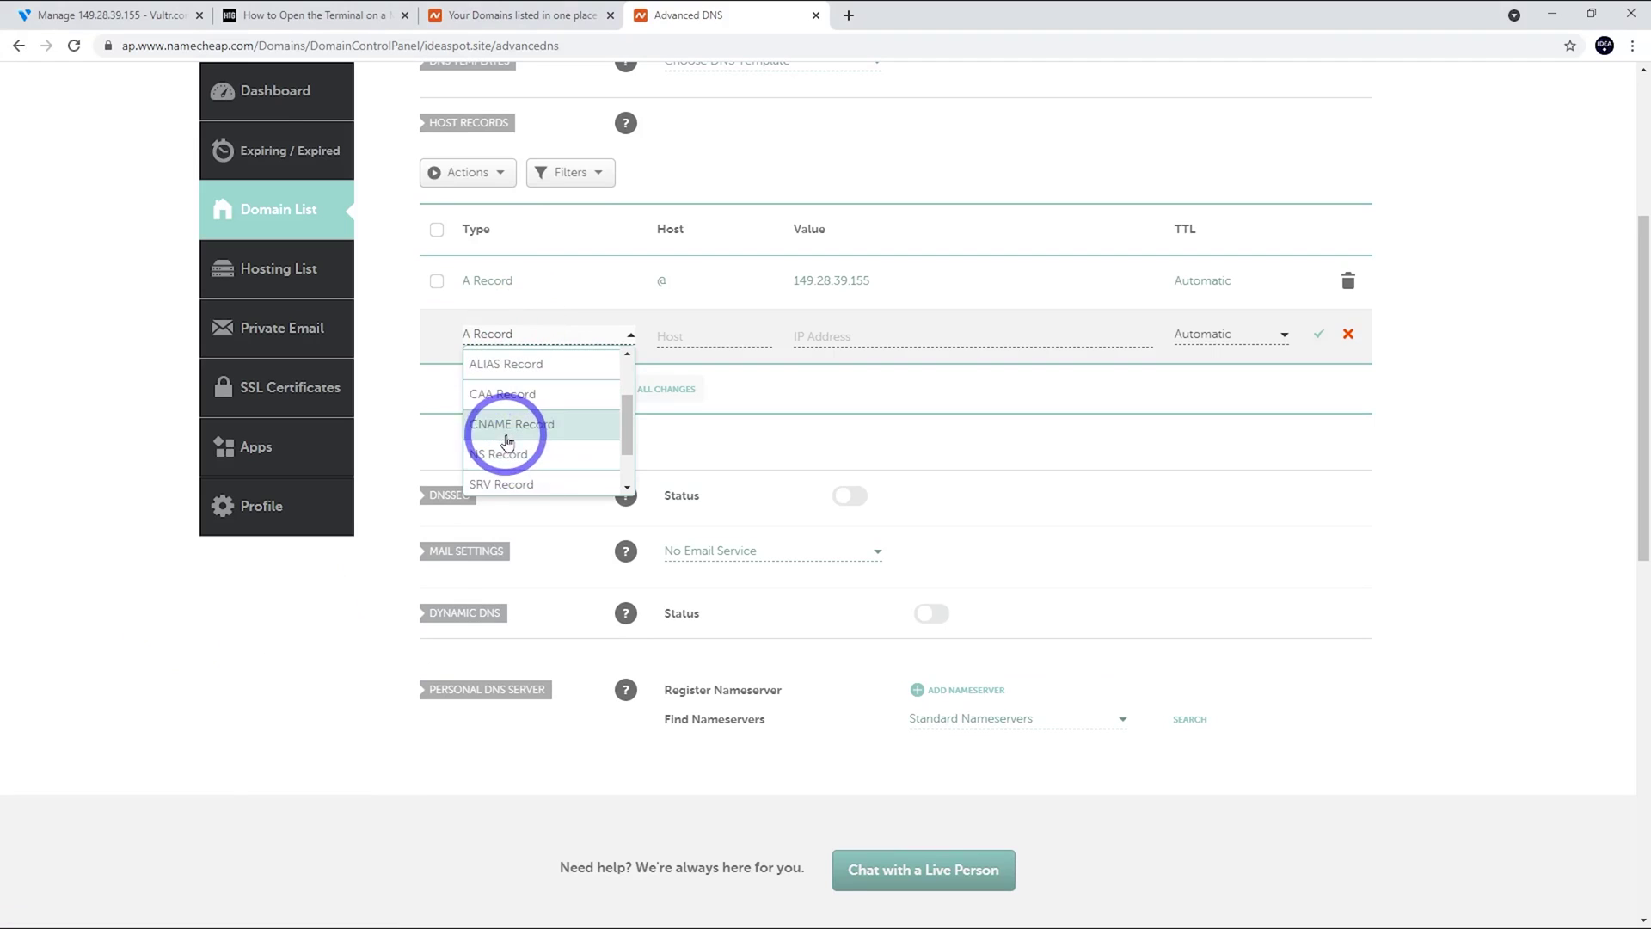
{"action": "left_click", "coordinate": [508, 434]}
{"action": "left_click", "coordinate": [692, 339]}
{"action": "type", "text": "ww"}
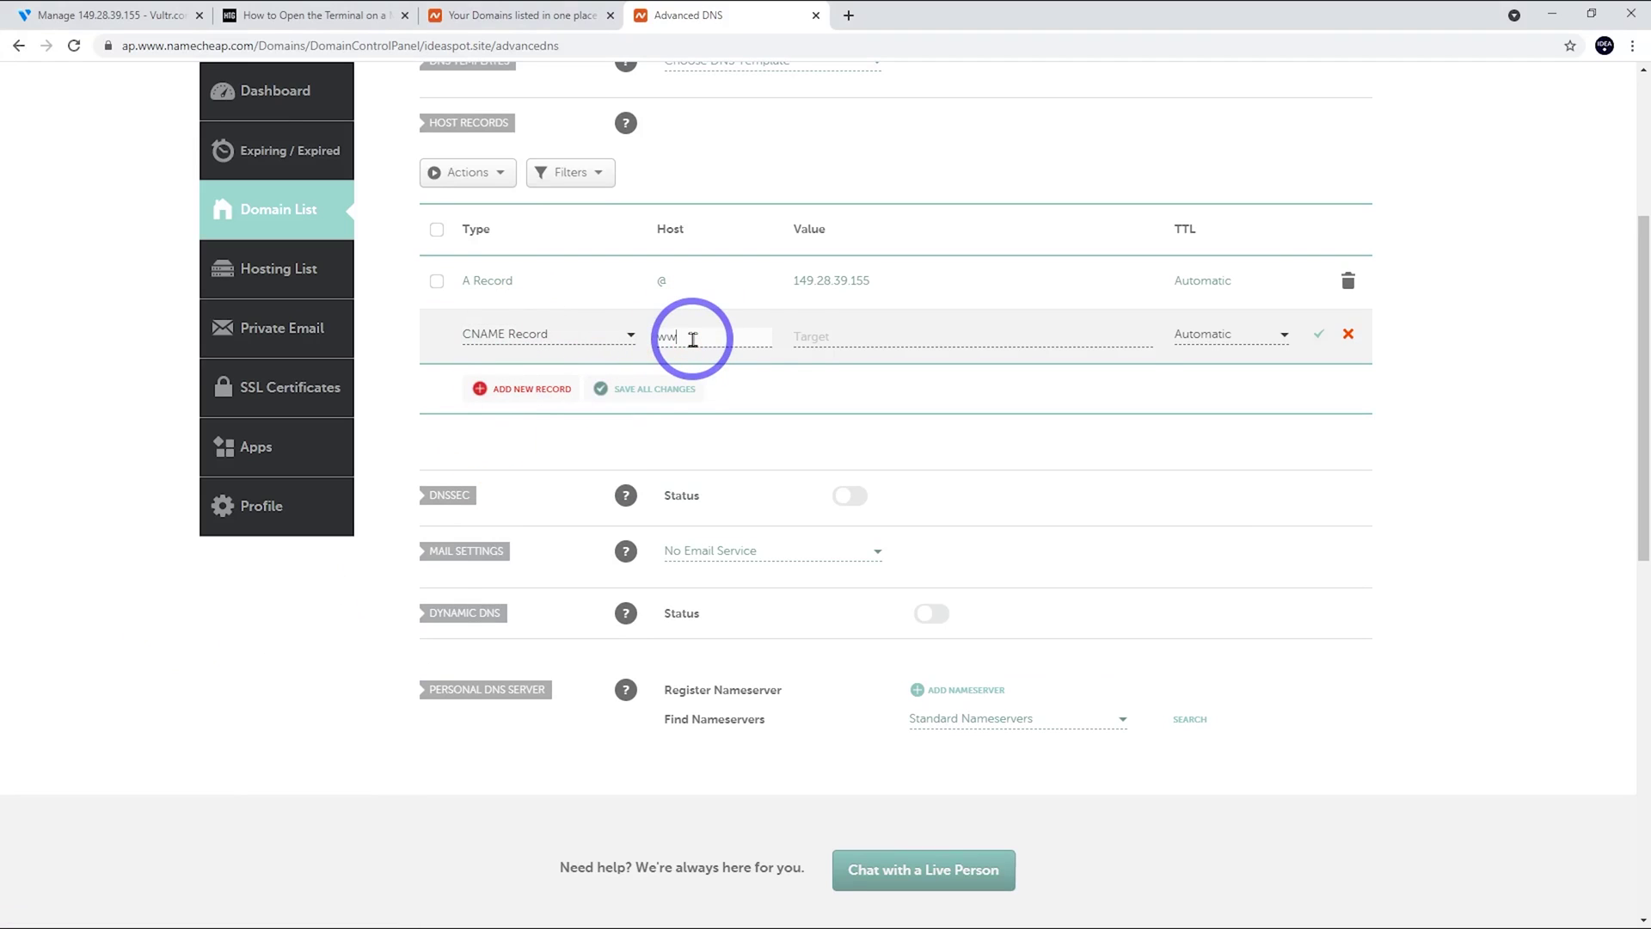
{"action": "type", "text": "w"}
{"action": "left_click", "coordinate": [793, 337]}
{"action": "key", "text": "Down"}
{"action": "key", "text": "Return"}
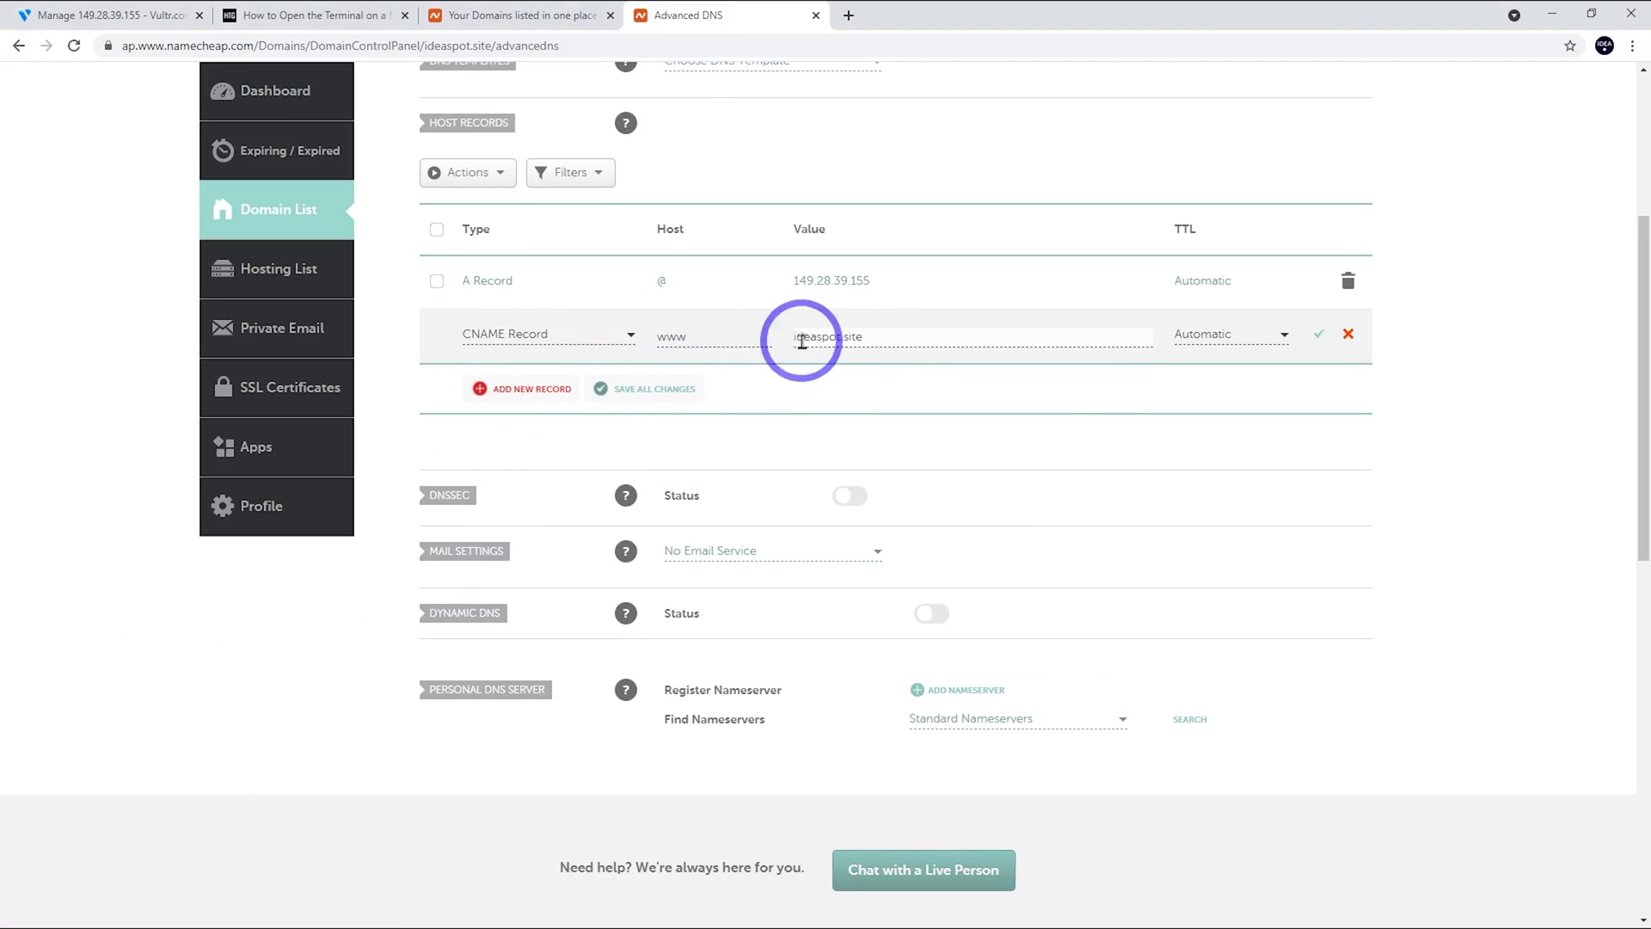
{"action": "left_click", "coordinate": [1320, 342]}
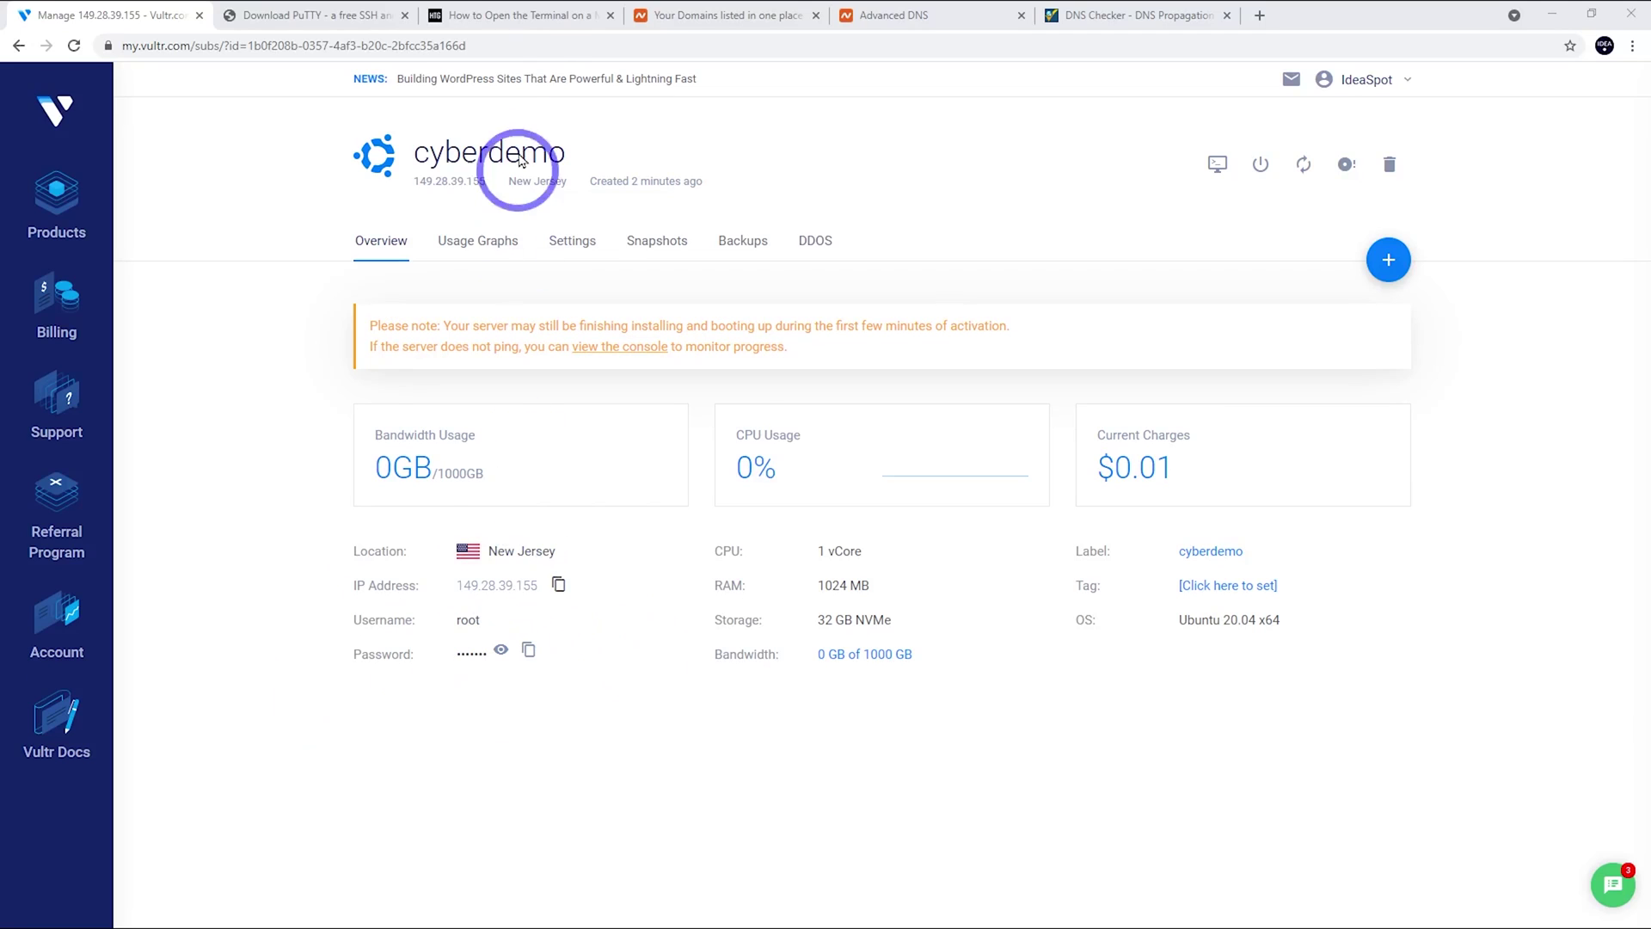
Glance at the Mac Terminal article, then return to the cyberdemo server overview.
{"action": "left_click", "coordinate": [512, 15]}
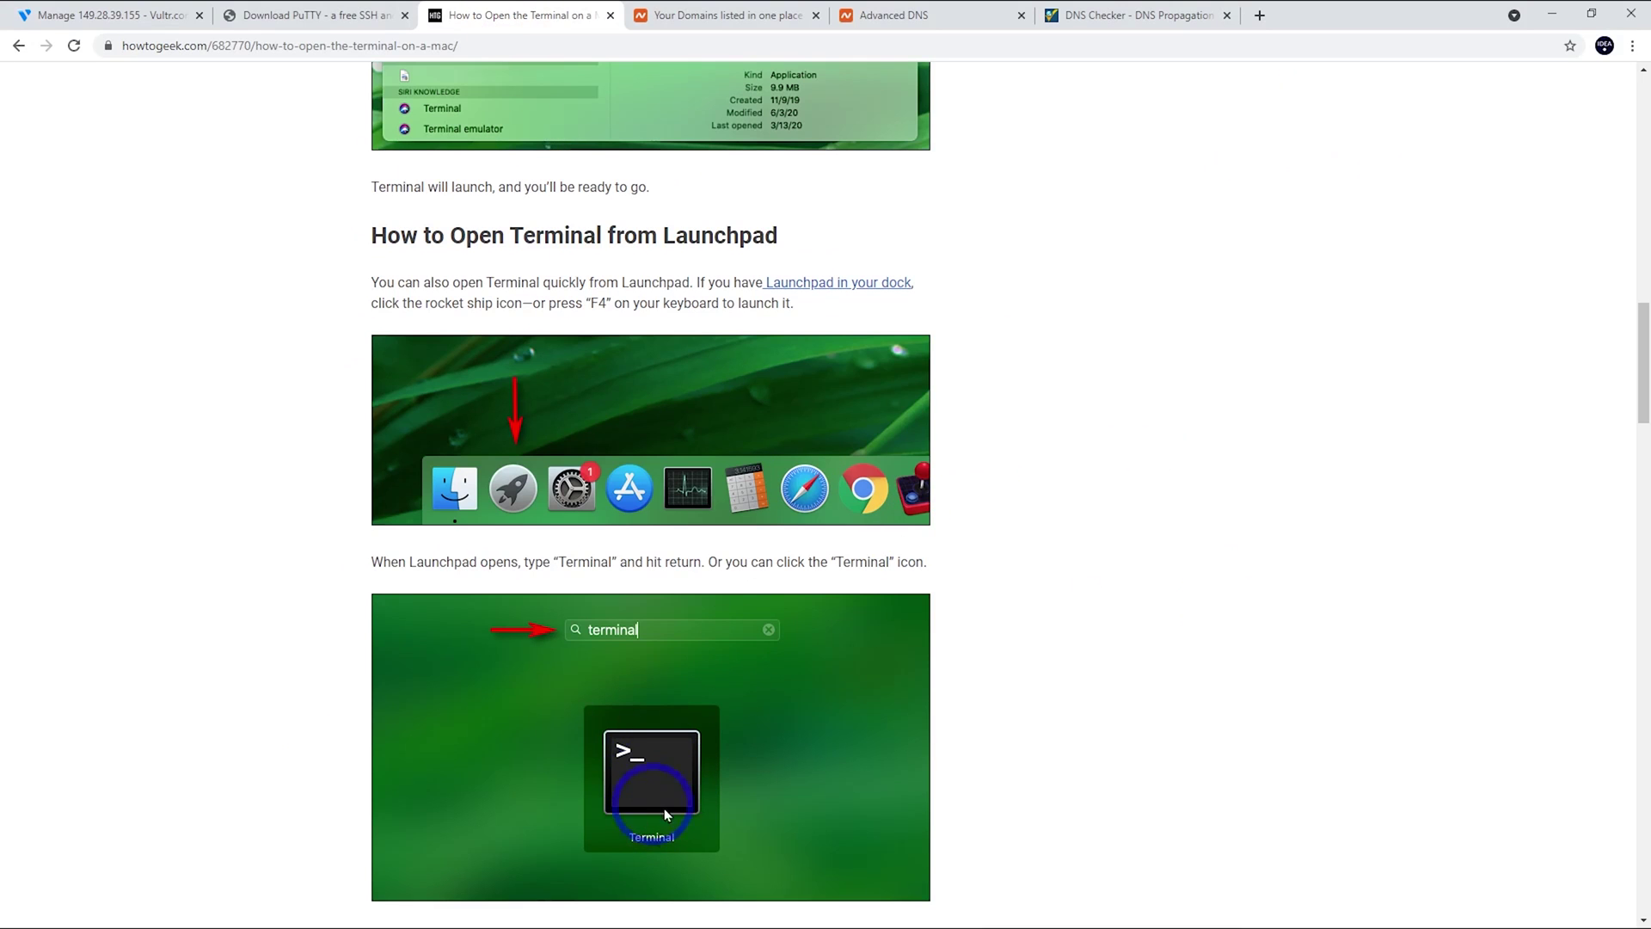
{"action": "left_click", "coordinate": [131, 17]}
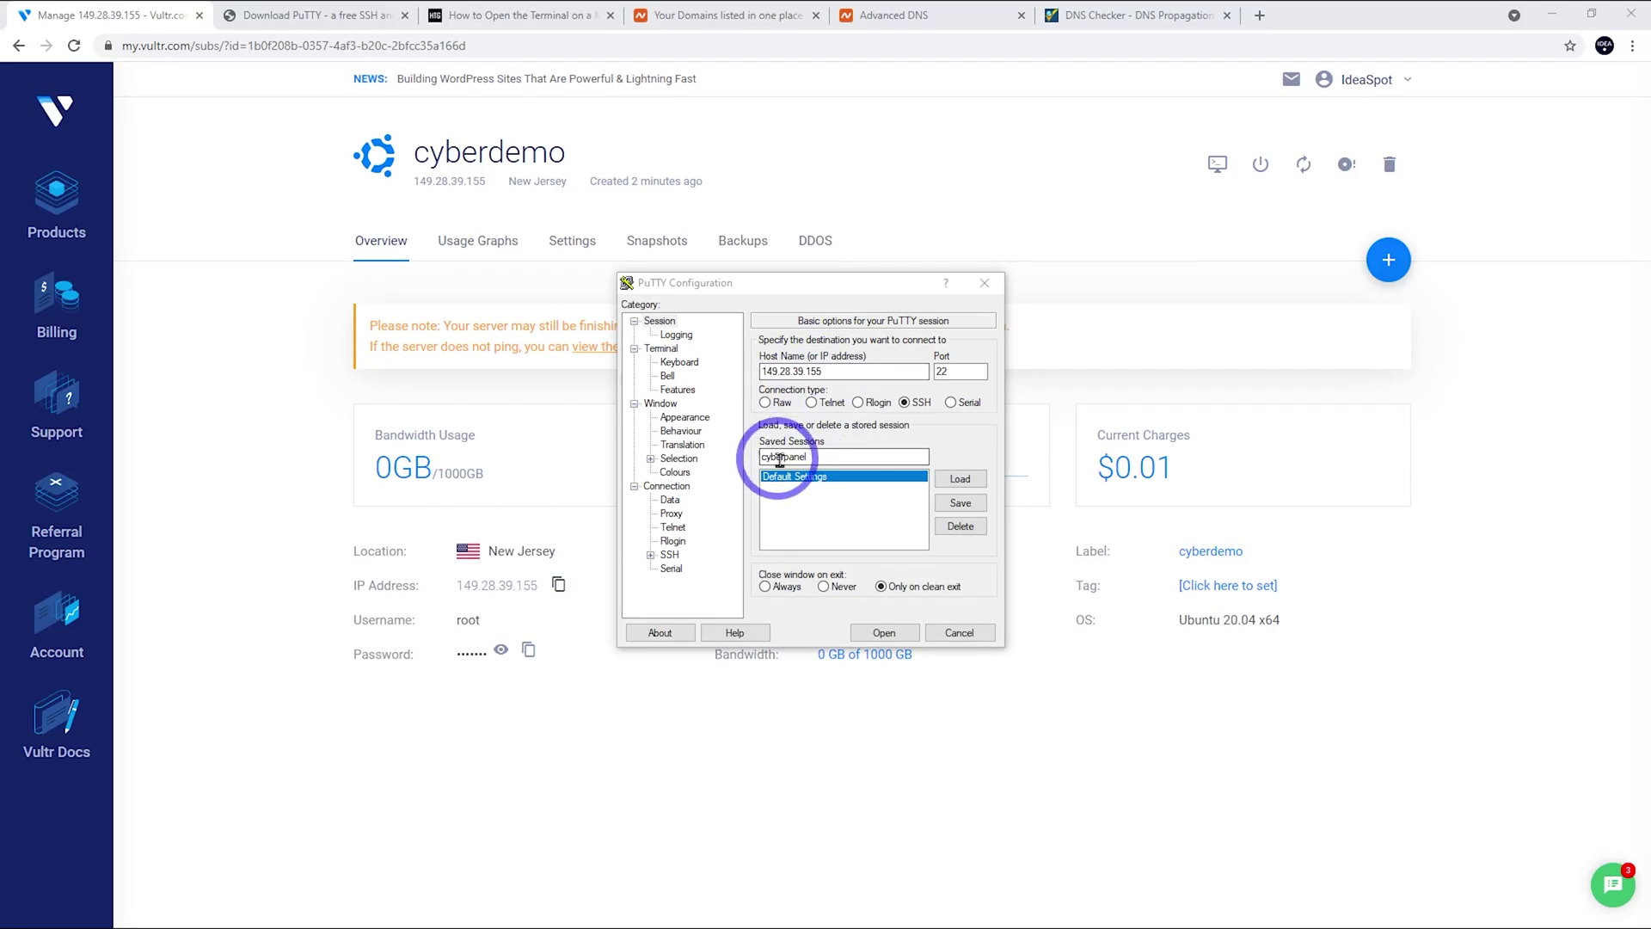
Save the cyberpanel PuTTY session and connect to 149.28.39.155, trusting the host key.
{"action": "left_click", "coordinate": [963, 505]}
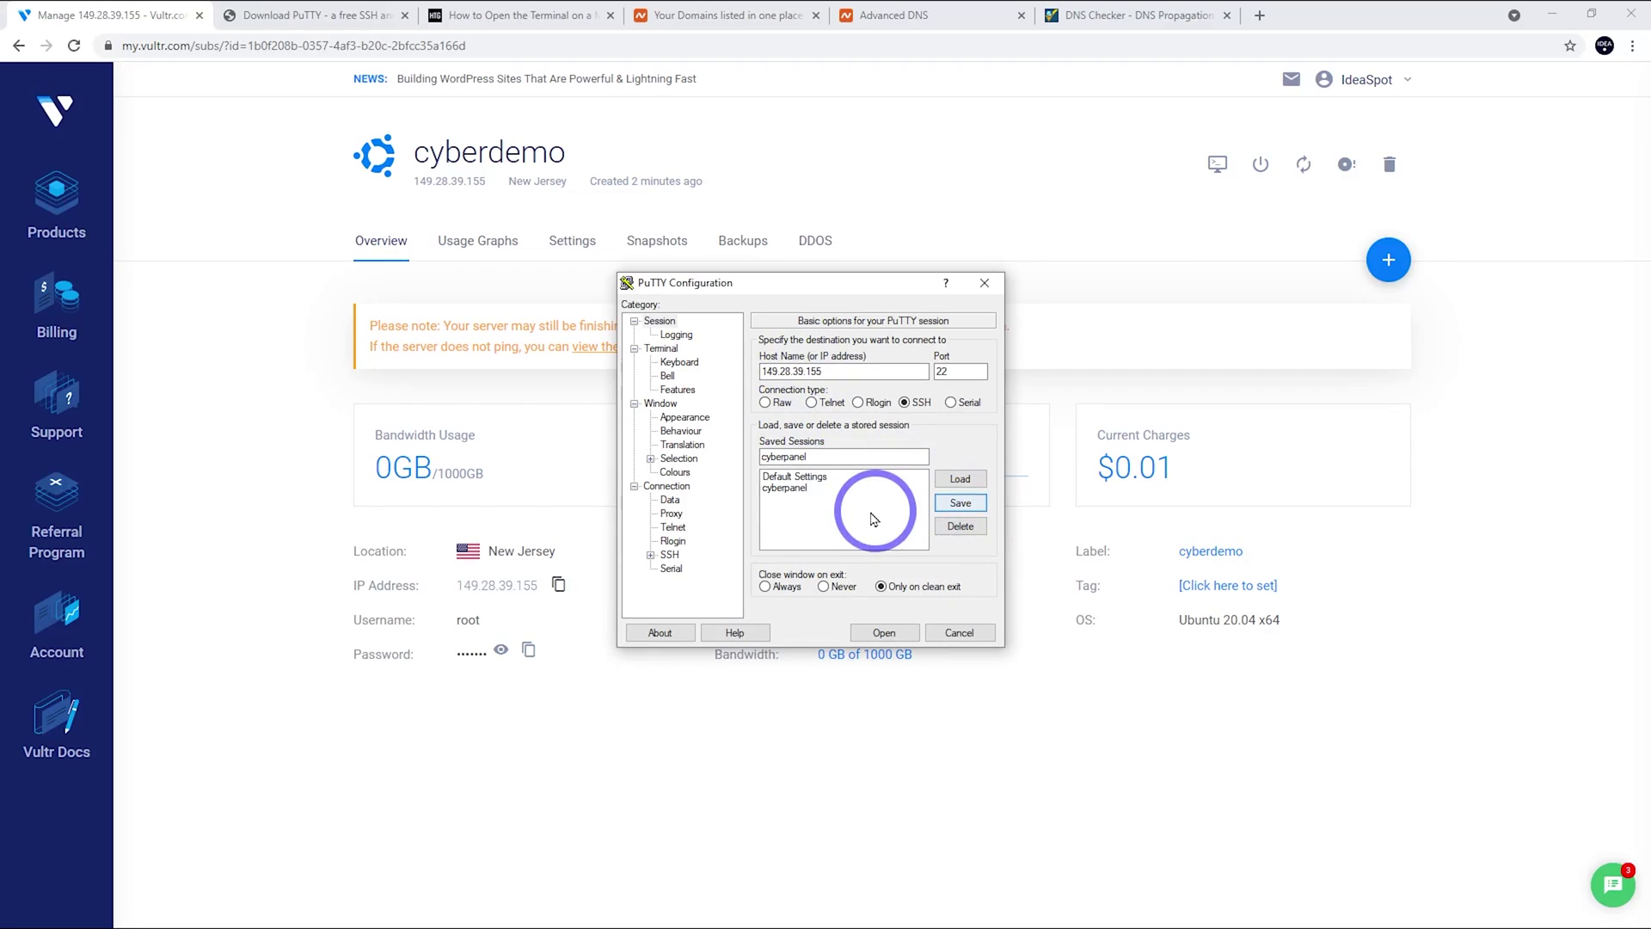
{"action": "left_click", "coordinate": [883, 633]}
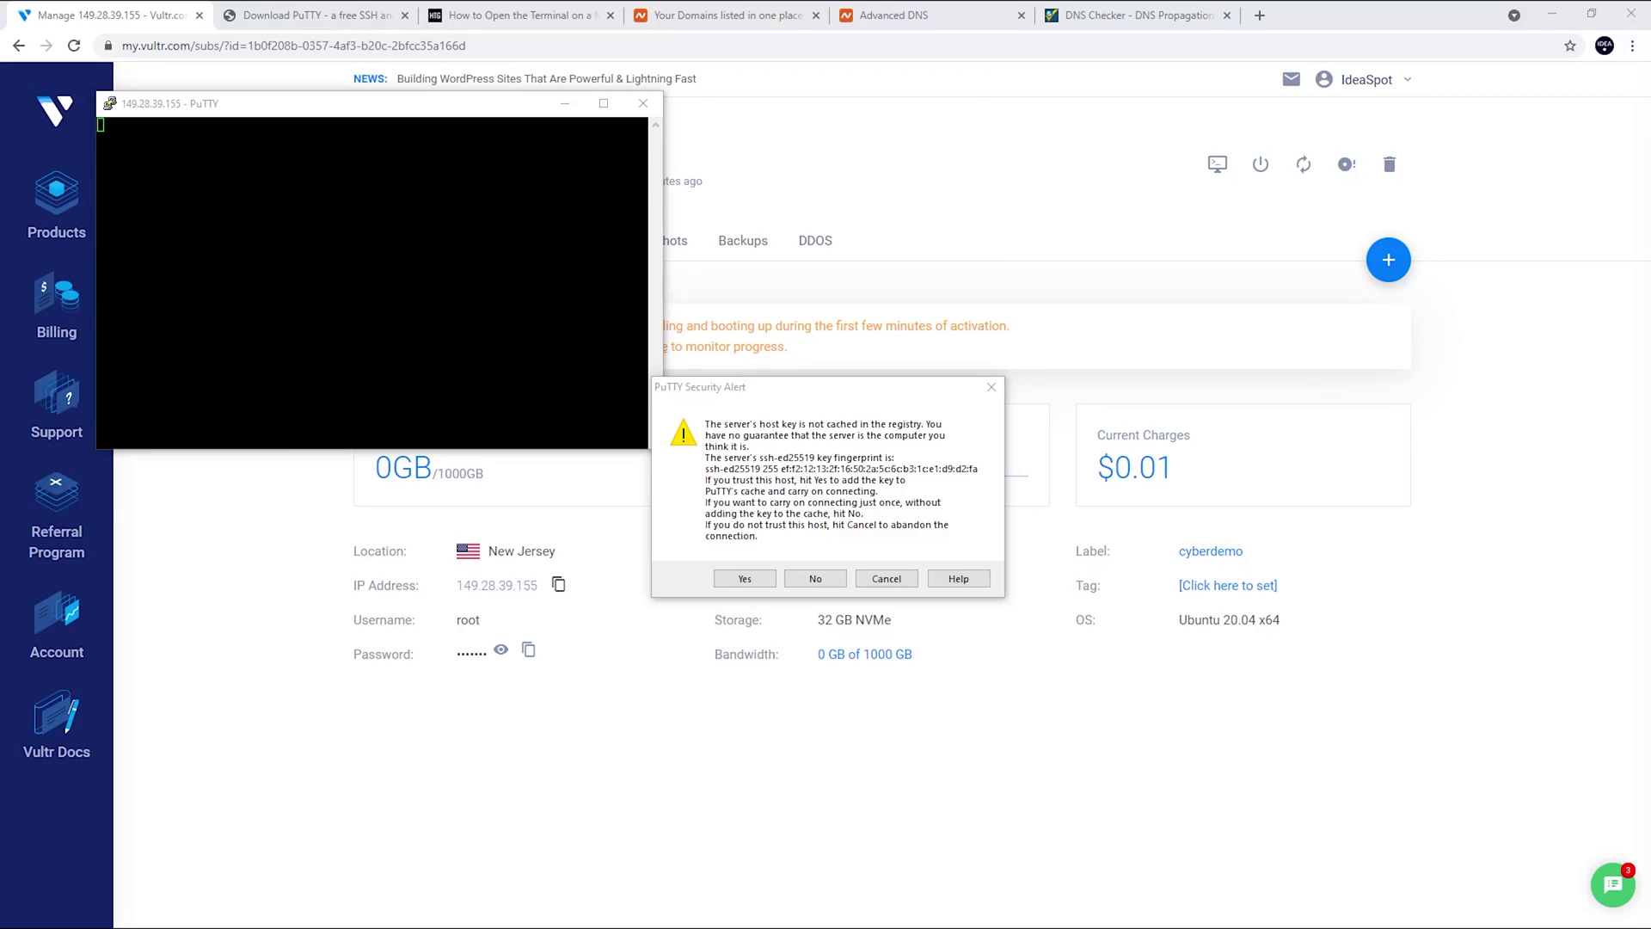
{"action": "left_click", "coordinate": [736, 582]}
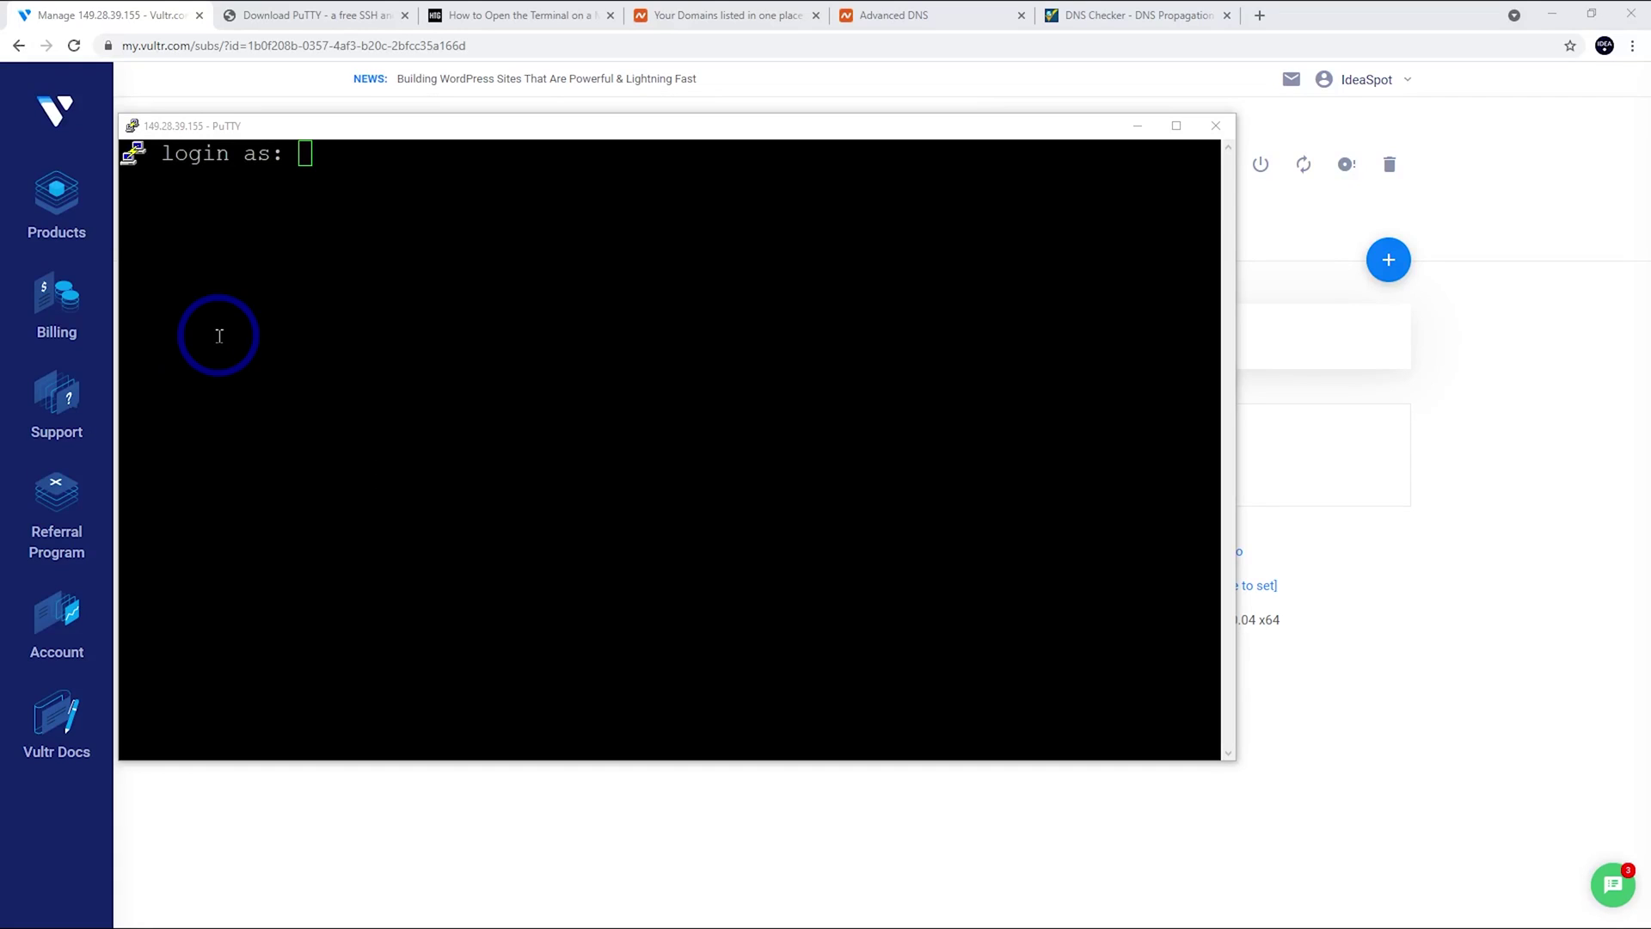
Log in as root using the password copied from Vultr, then paste the CyberPanel install command.
{"action": "left_click", "coordinate": [220, 336]}
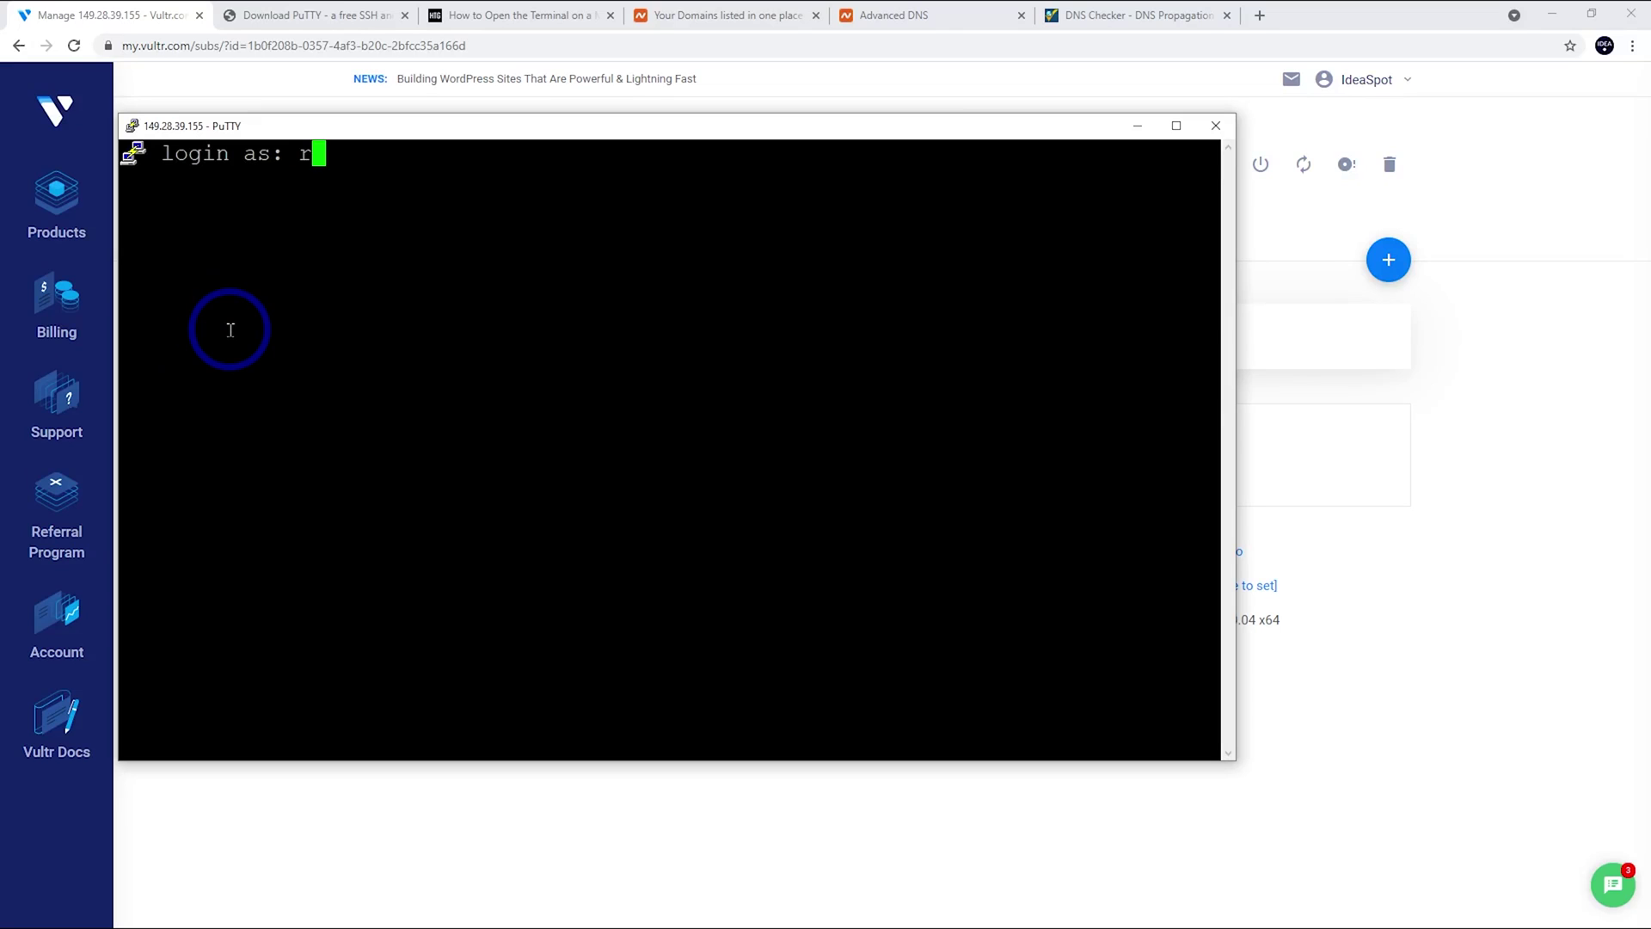
{"action": "left_click", "coordinate": [1485, 606]}
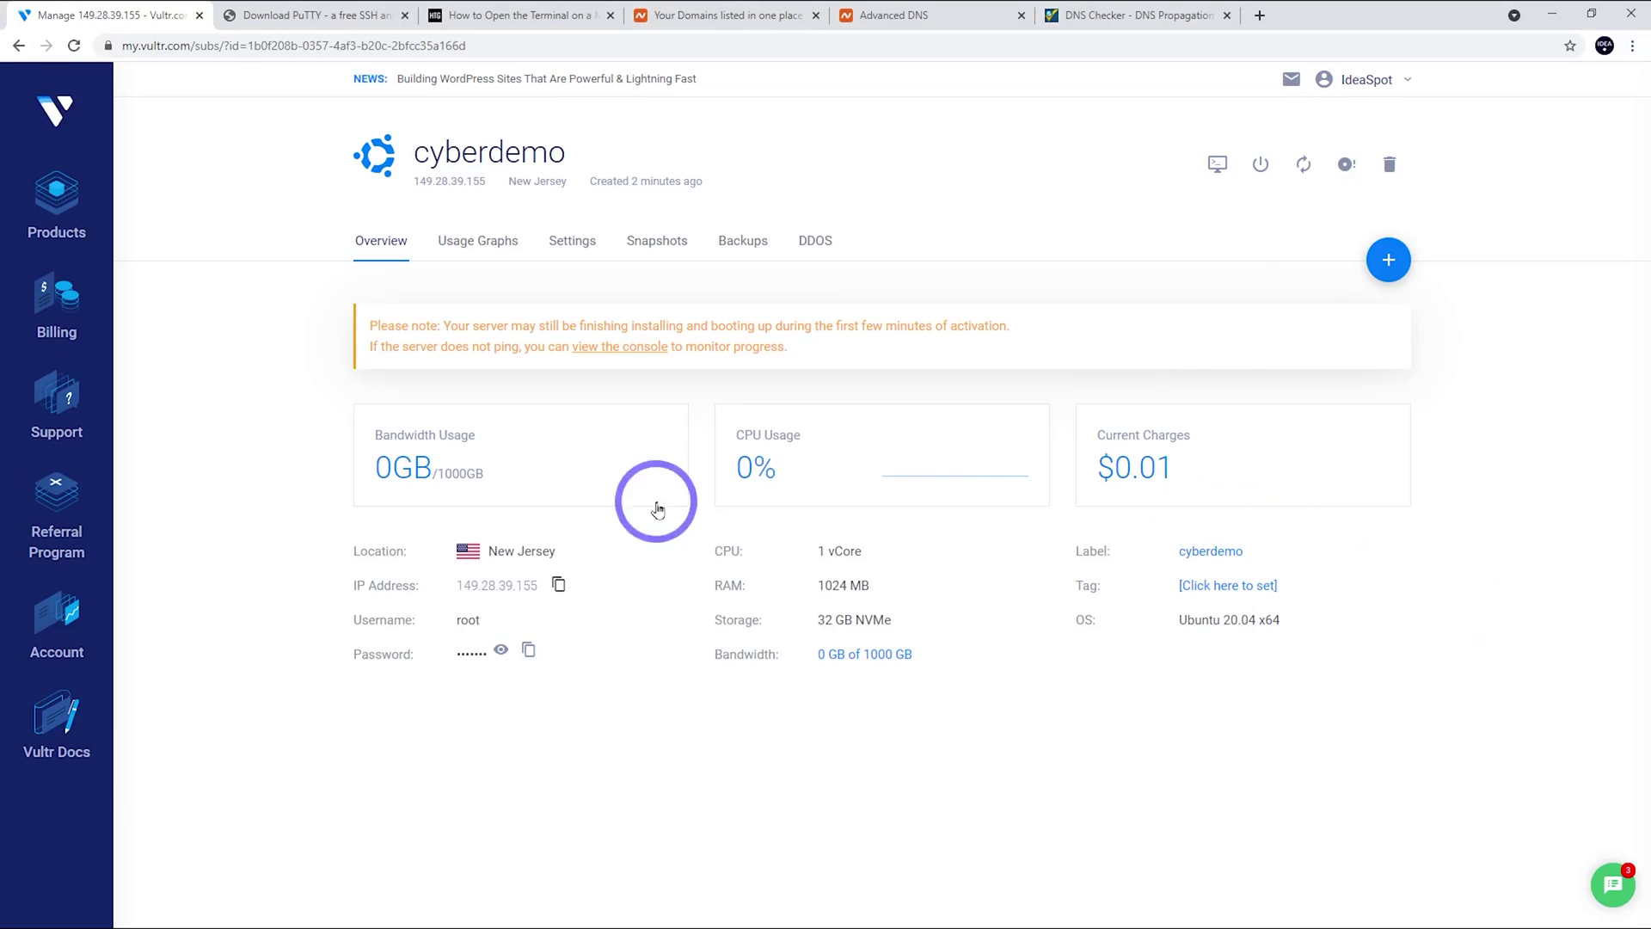
{"action": "left_click", "coordinate": [529, 652]}
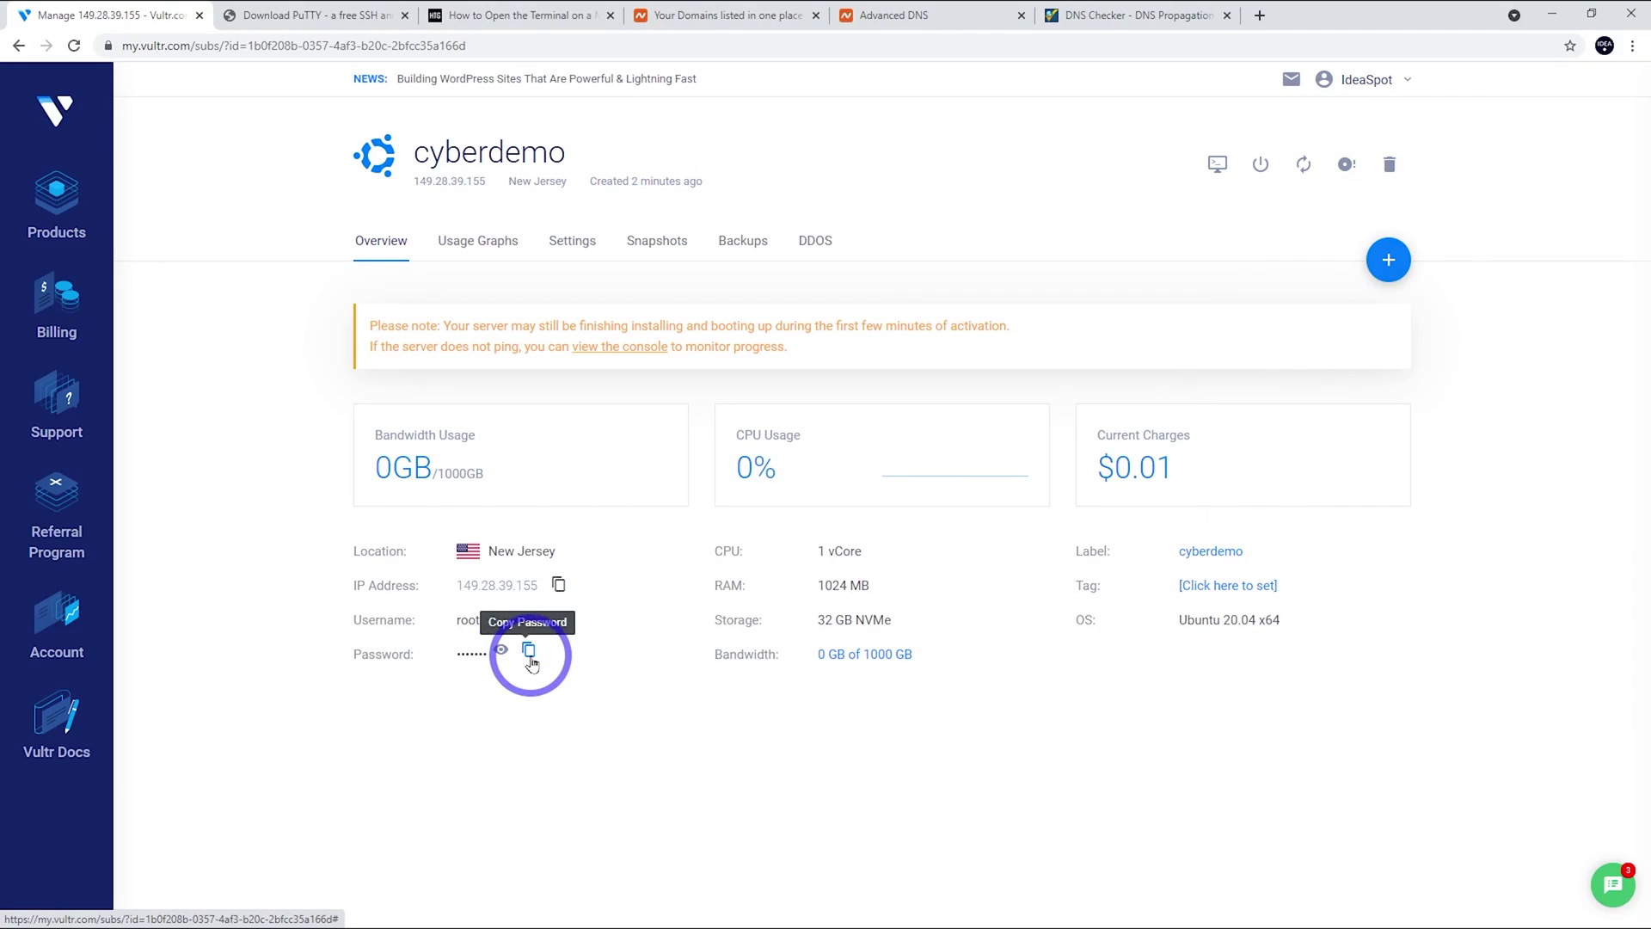
{"action": "key", "text": "alt+Tab"}
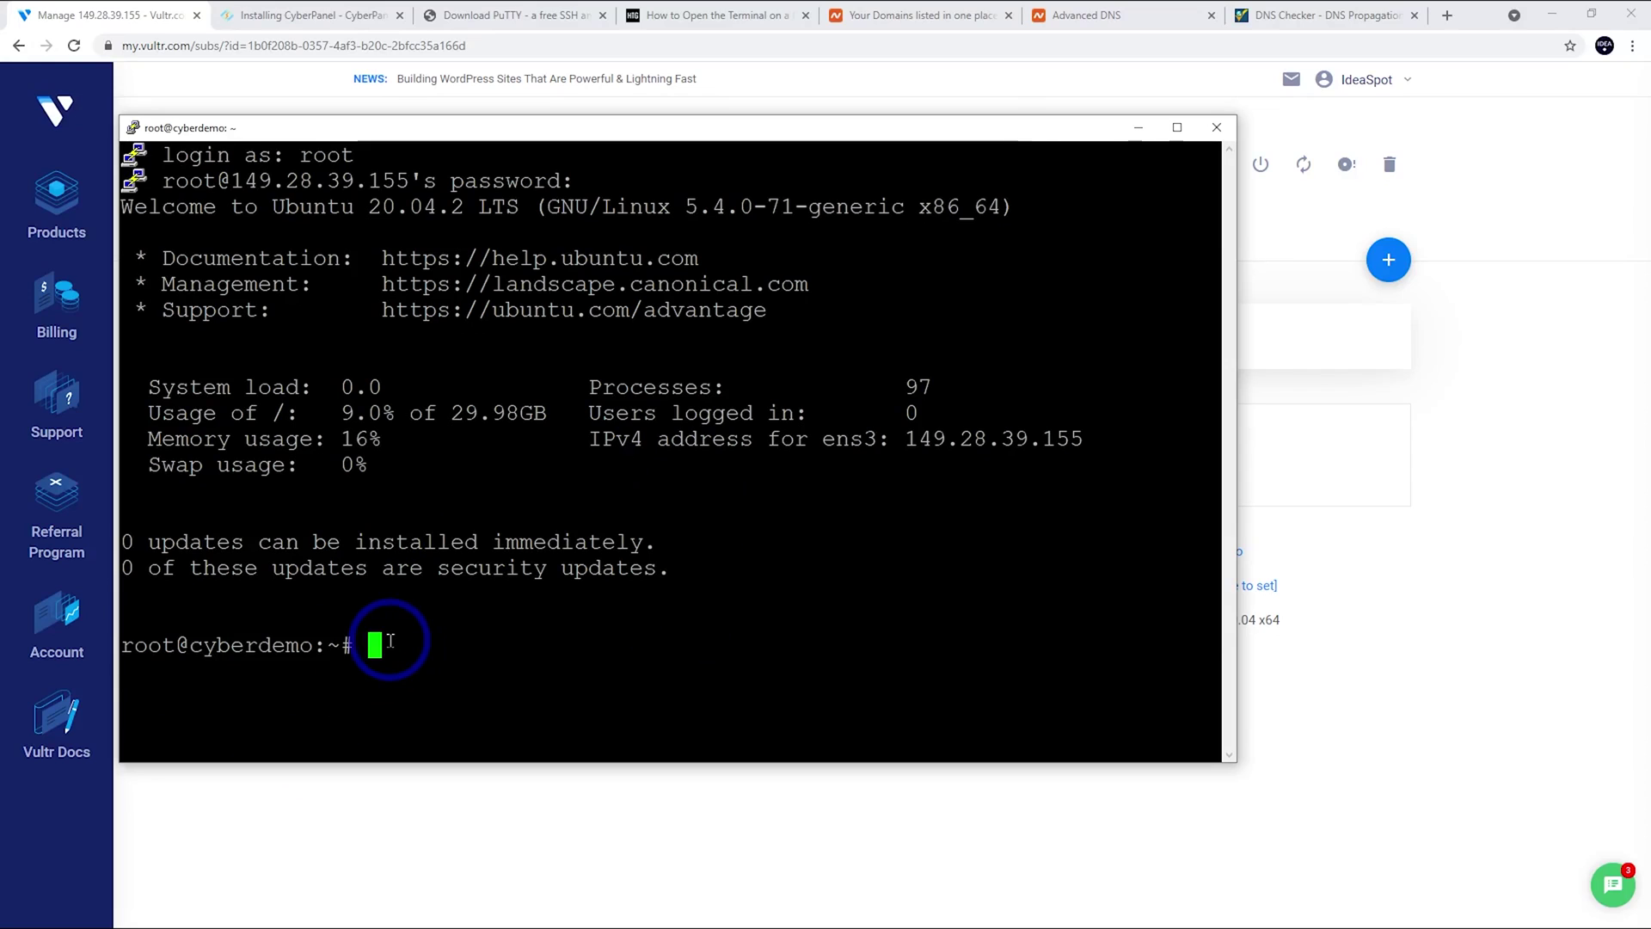
{"action": "right_click", "coordinate": [379, 645]}
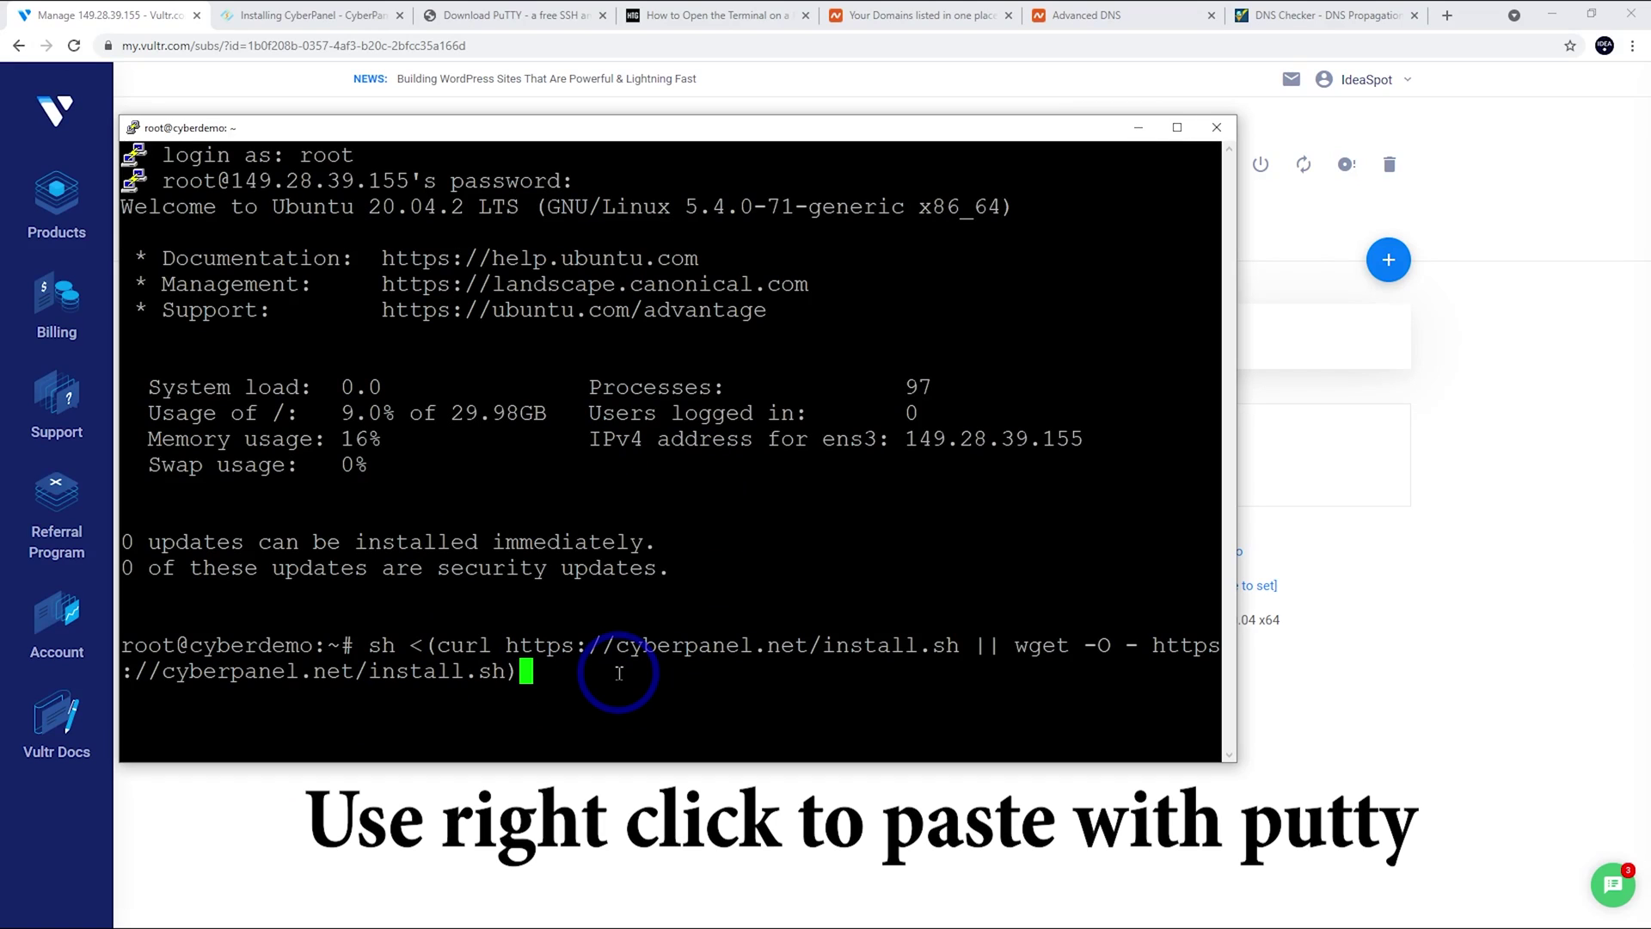
Run the pasted CyberPanel install command to reach the Installer v2.1.1 menu.
{"action": "key", "text": "Return"}
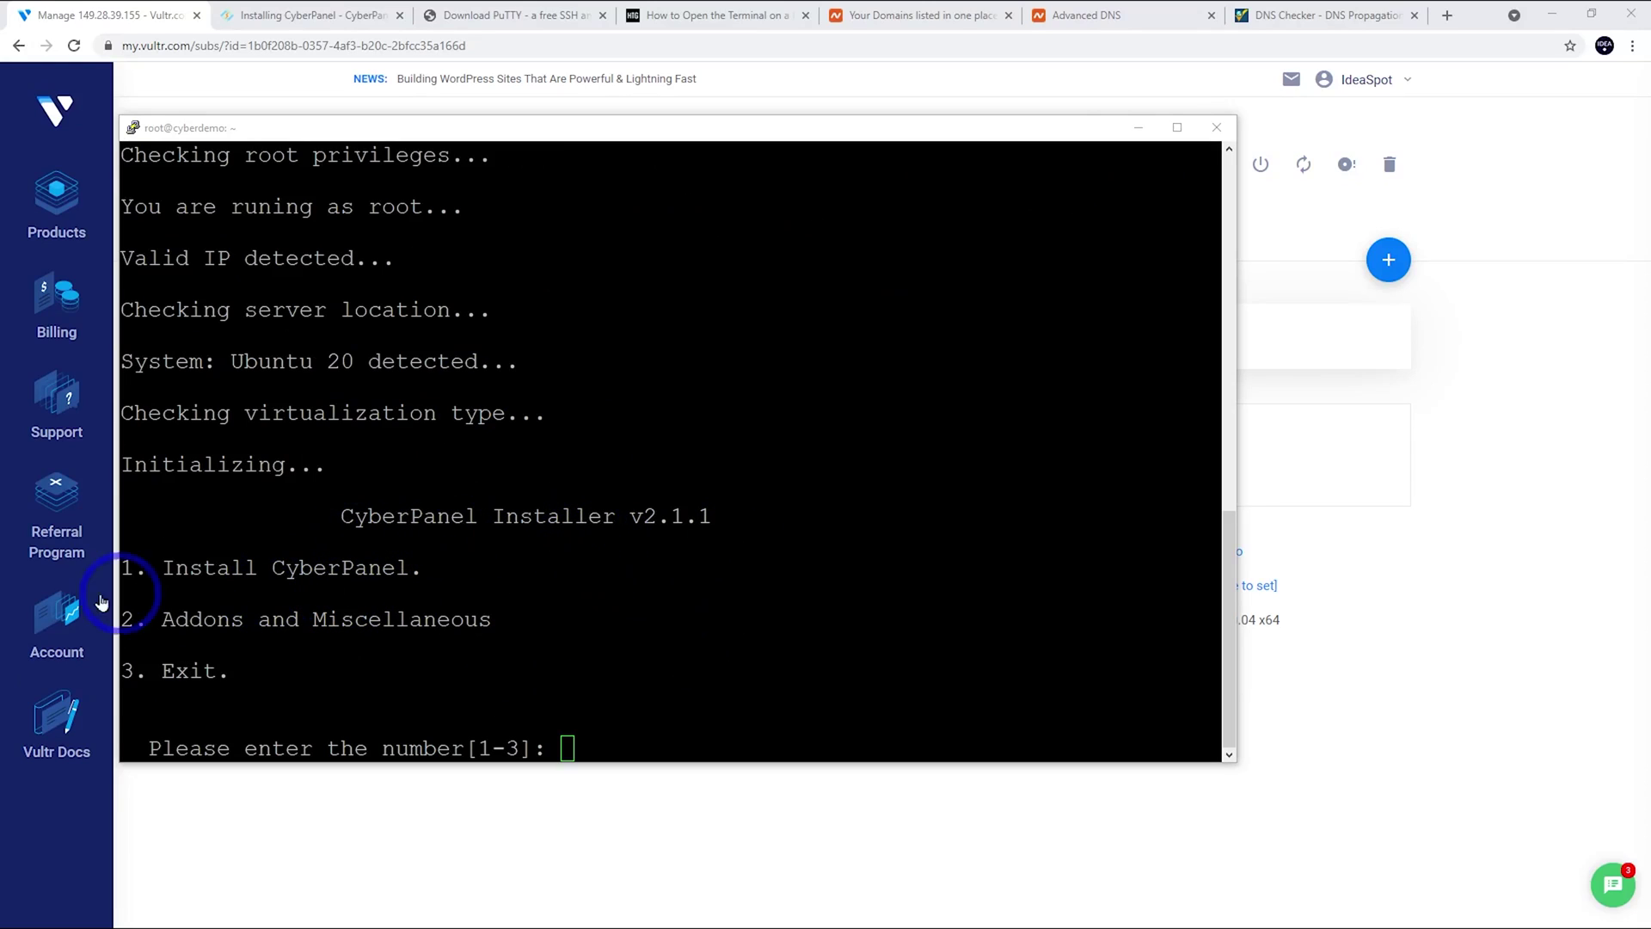
Install CyberPanel with OpenLiteSpeed, full services, local MySQL, latest version, random password, Memcached and Redis.
{"action": "left_click", "coordinate": [595, 638]}
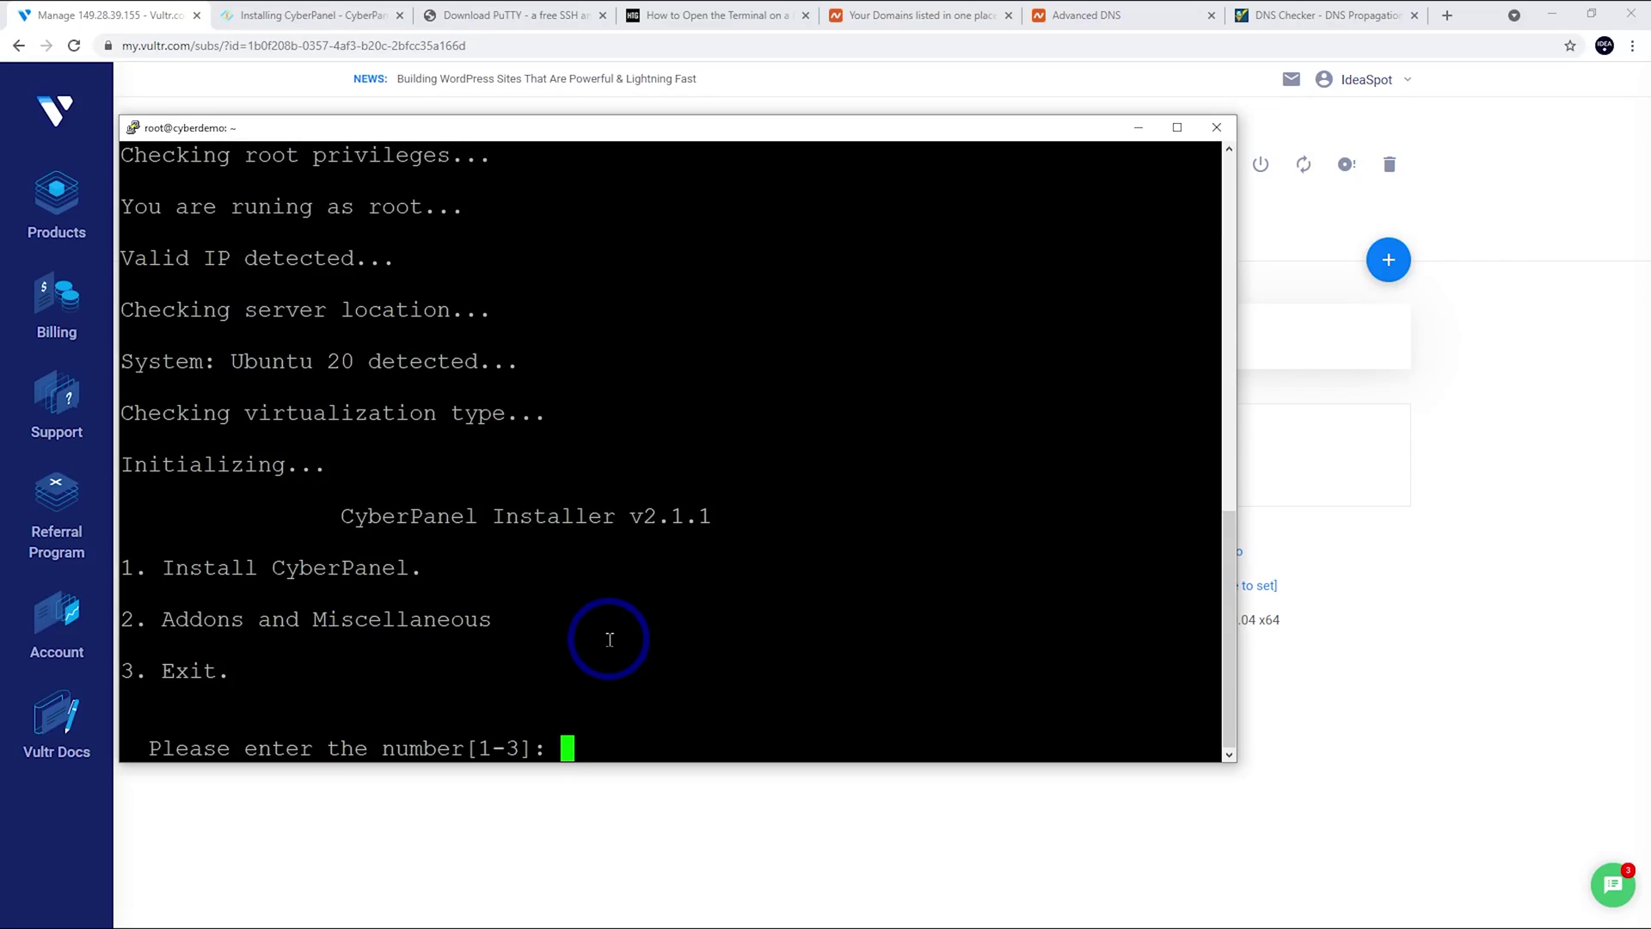
{"action": "type", "text": "1"}
{"action": "key", "text": "Return"}
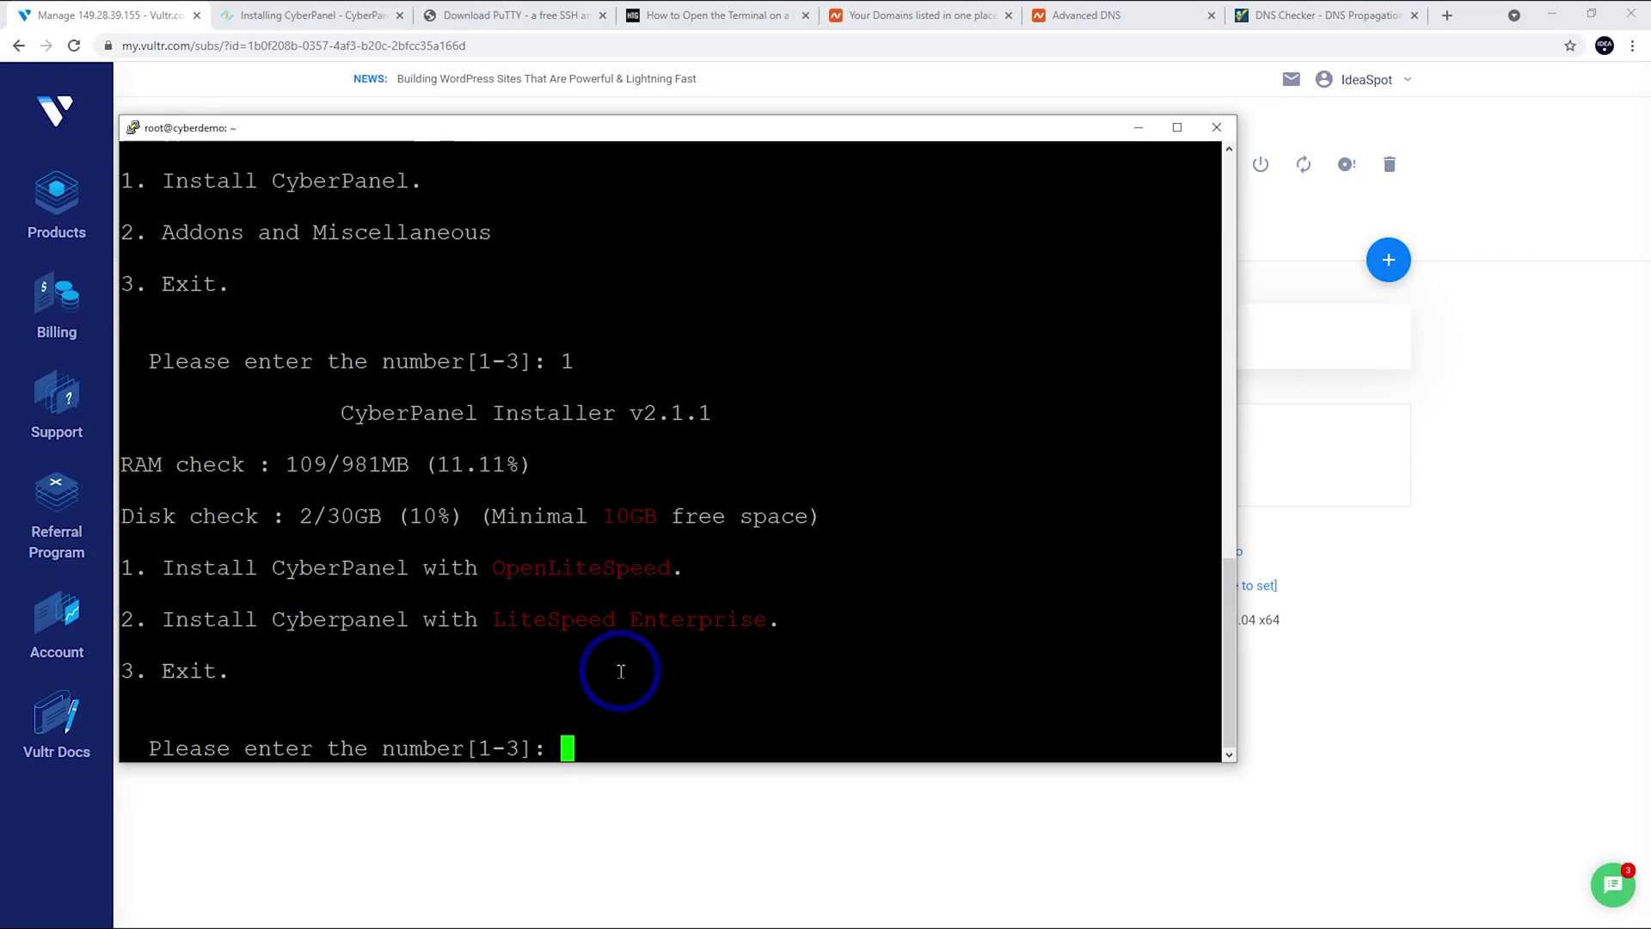
{"action": "type", "text": "1"}
{"action": "key", "text": "Return"}
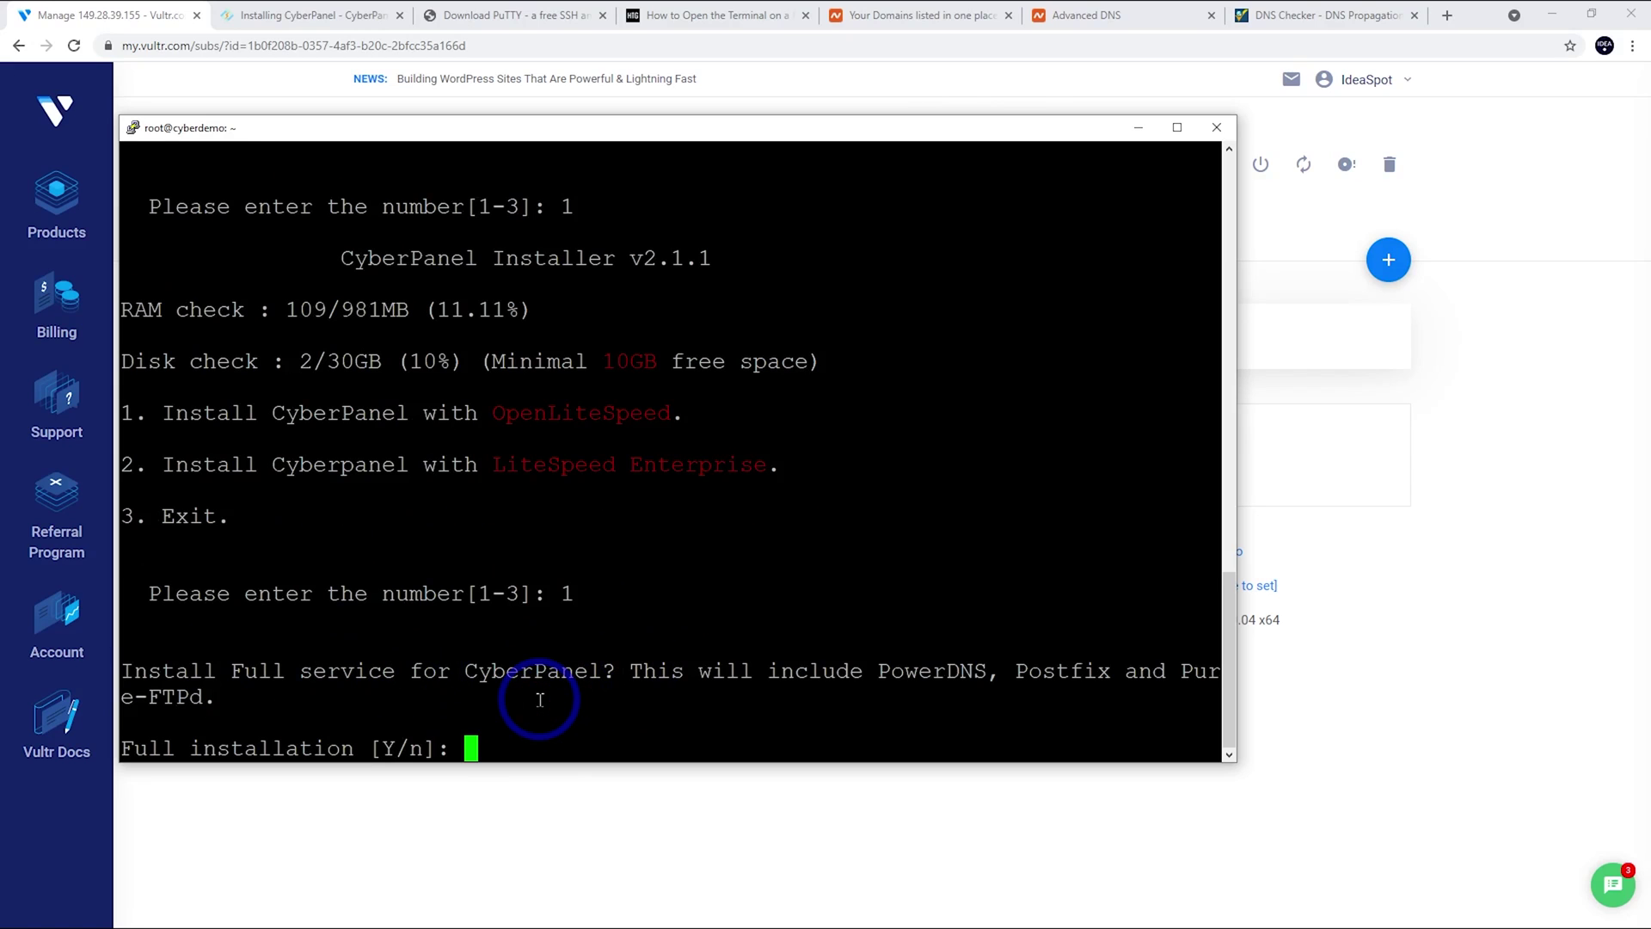
{"action": "key", "text": "Return"}
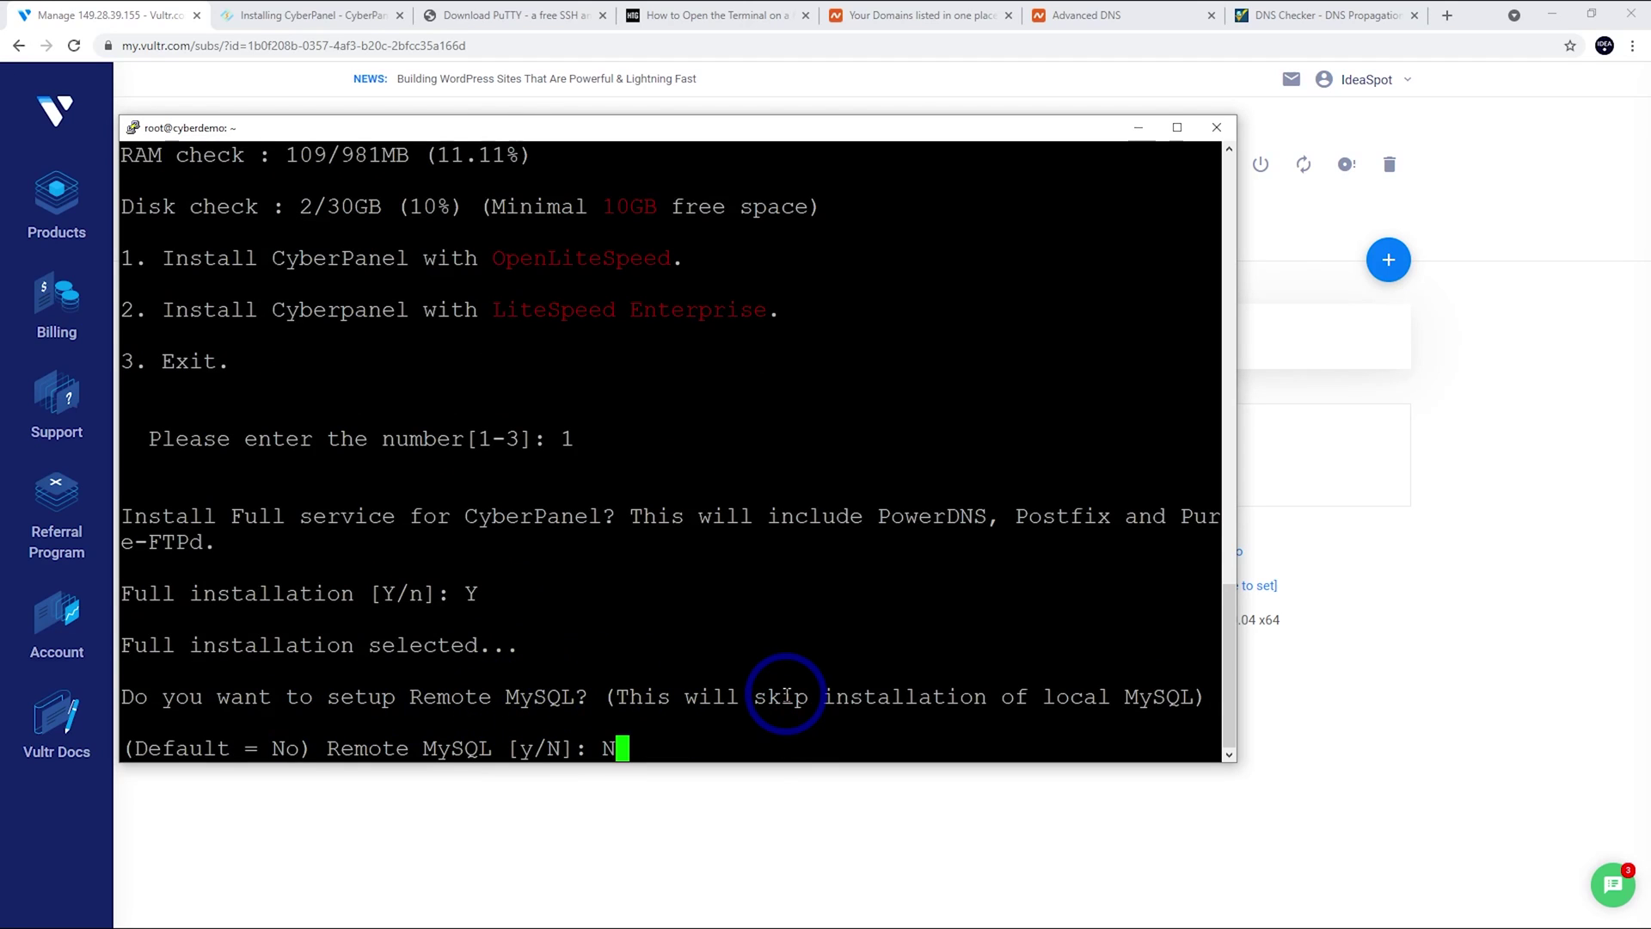
{"action": "key", "text": "Return"}
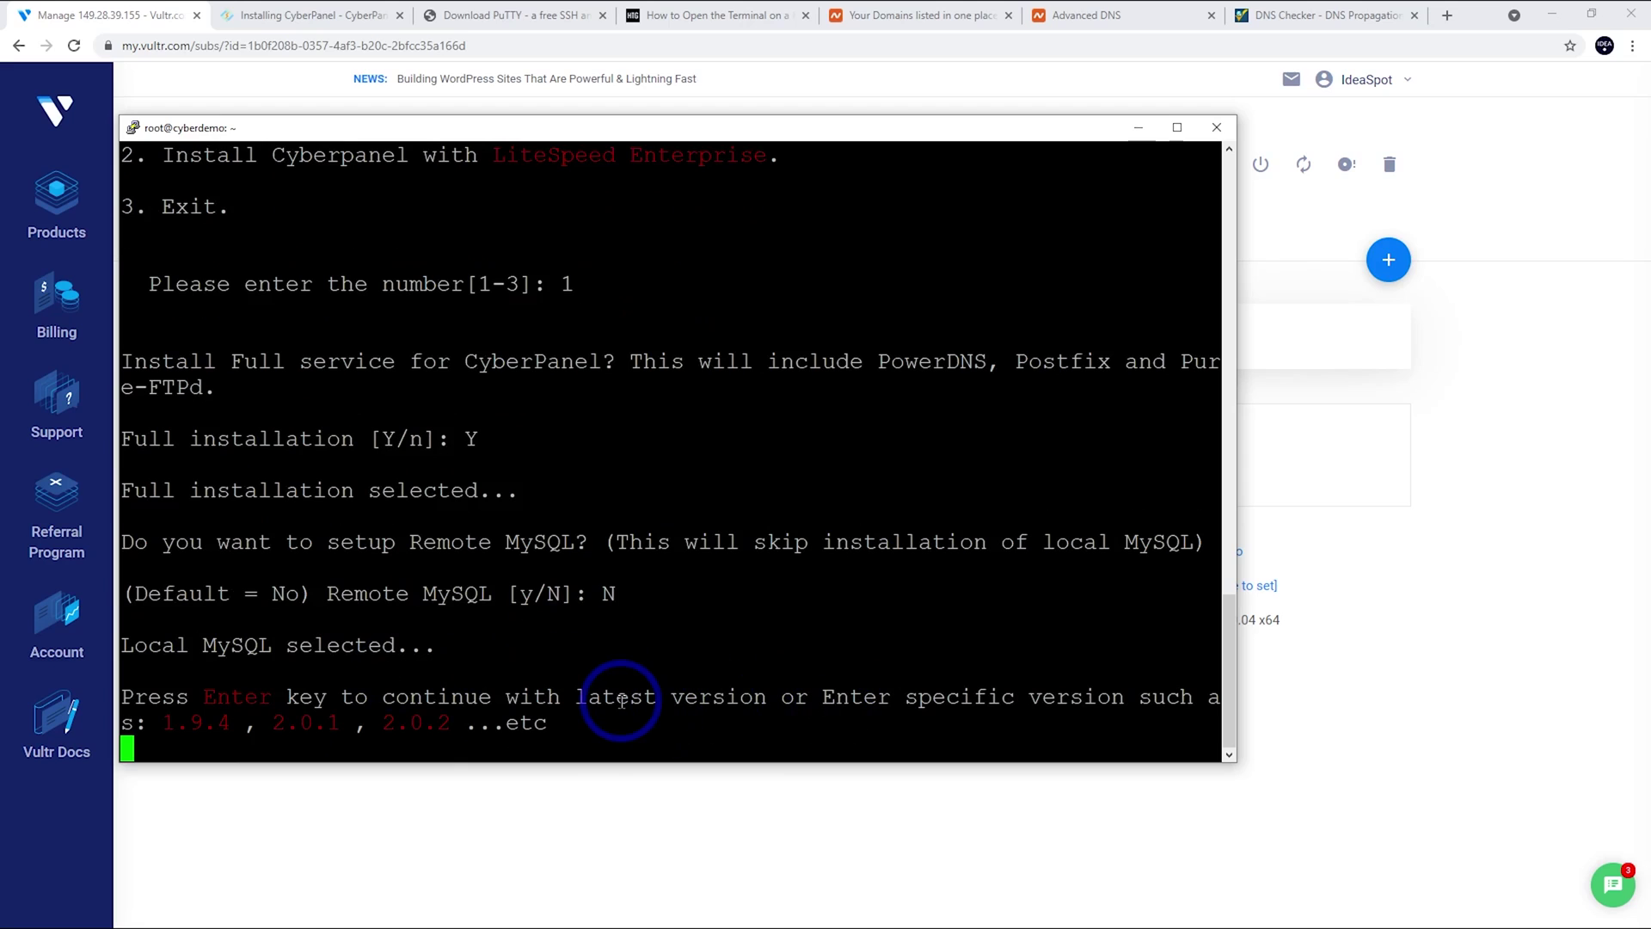
{"action": "key", "text": "Return"}
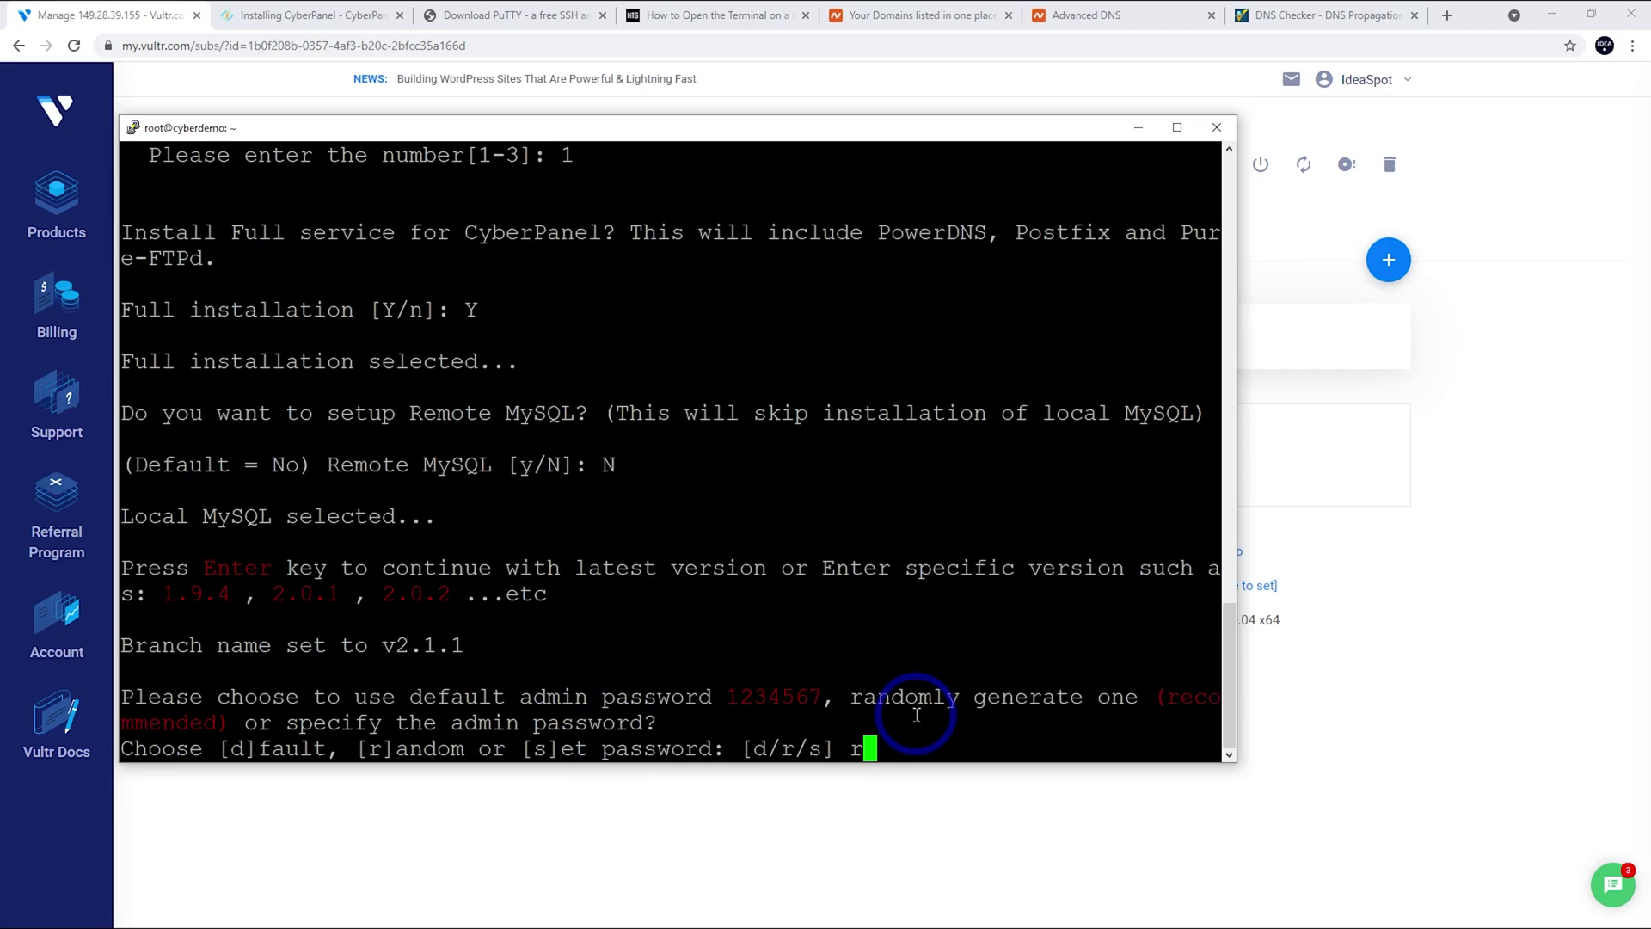
{"action": "key", "text": "Return"}
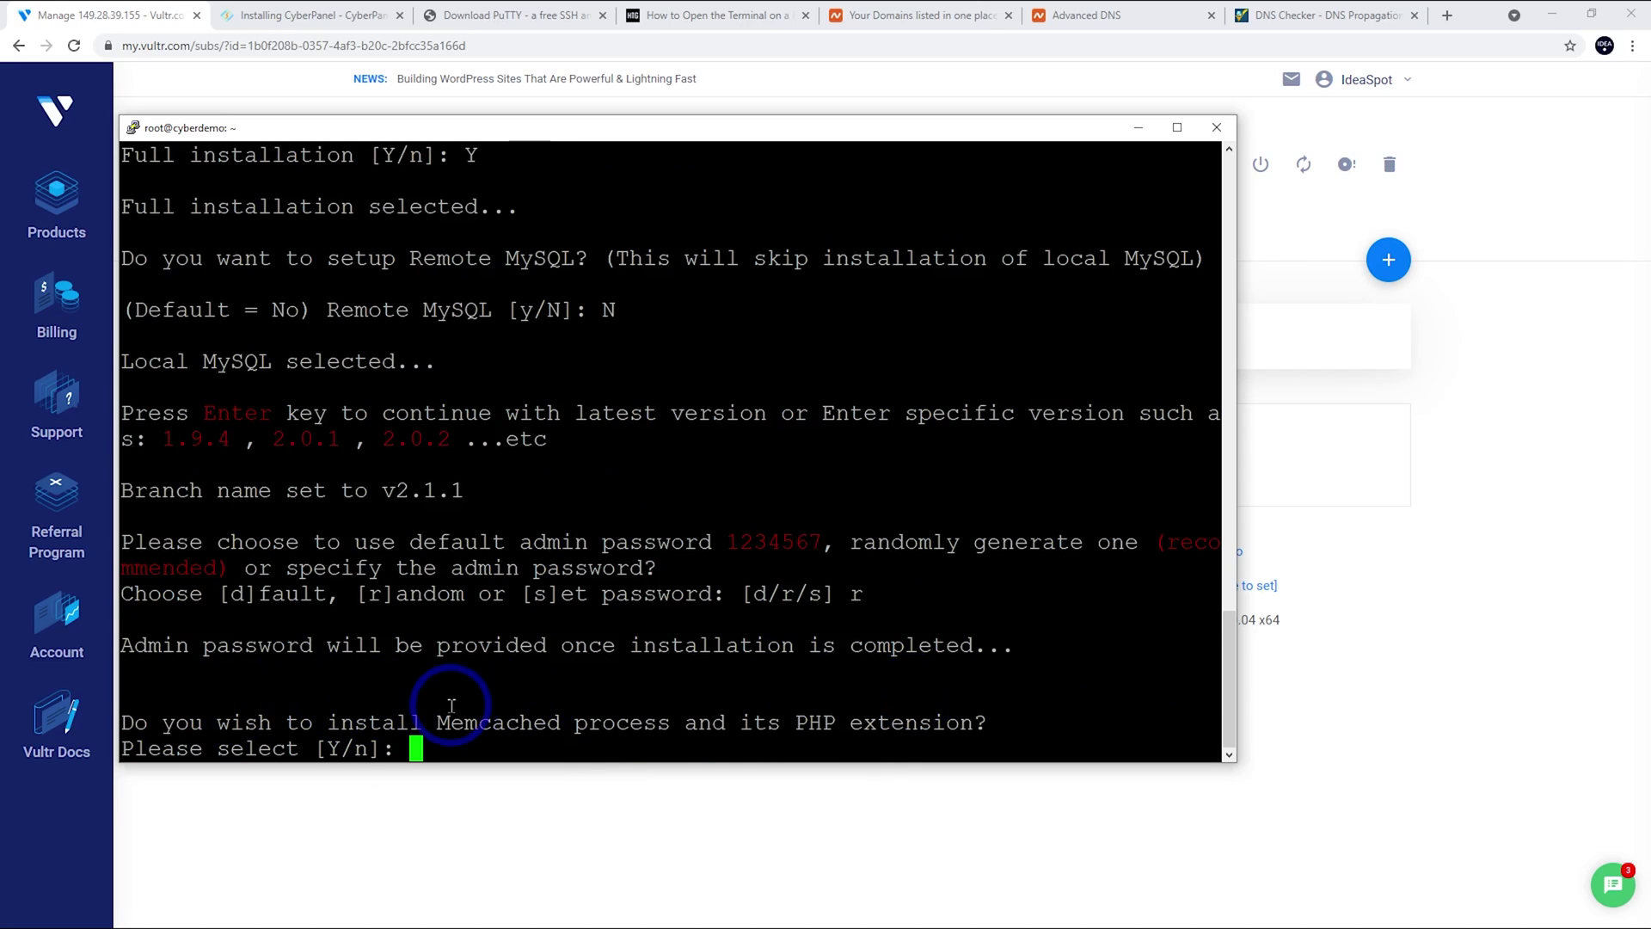
{"action": "key", "text": "Return"}
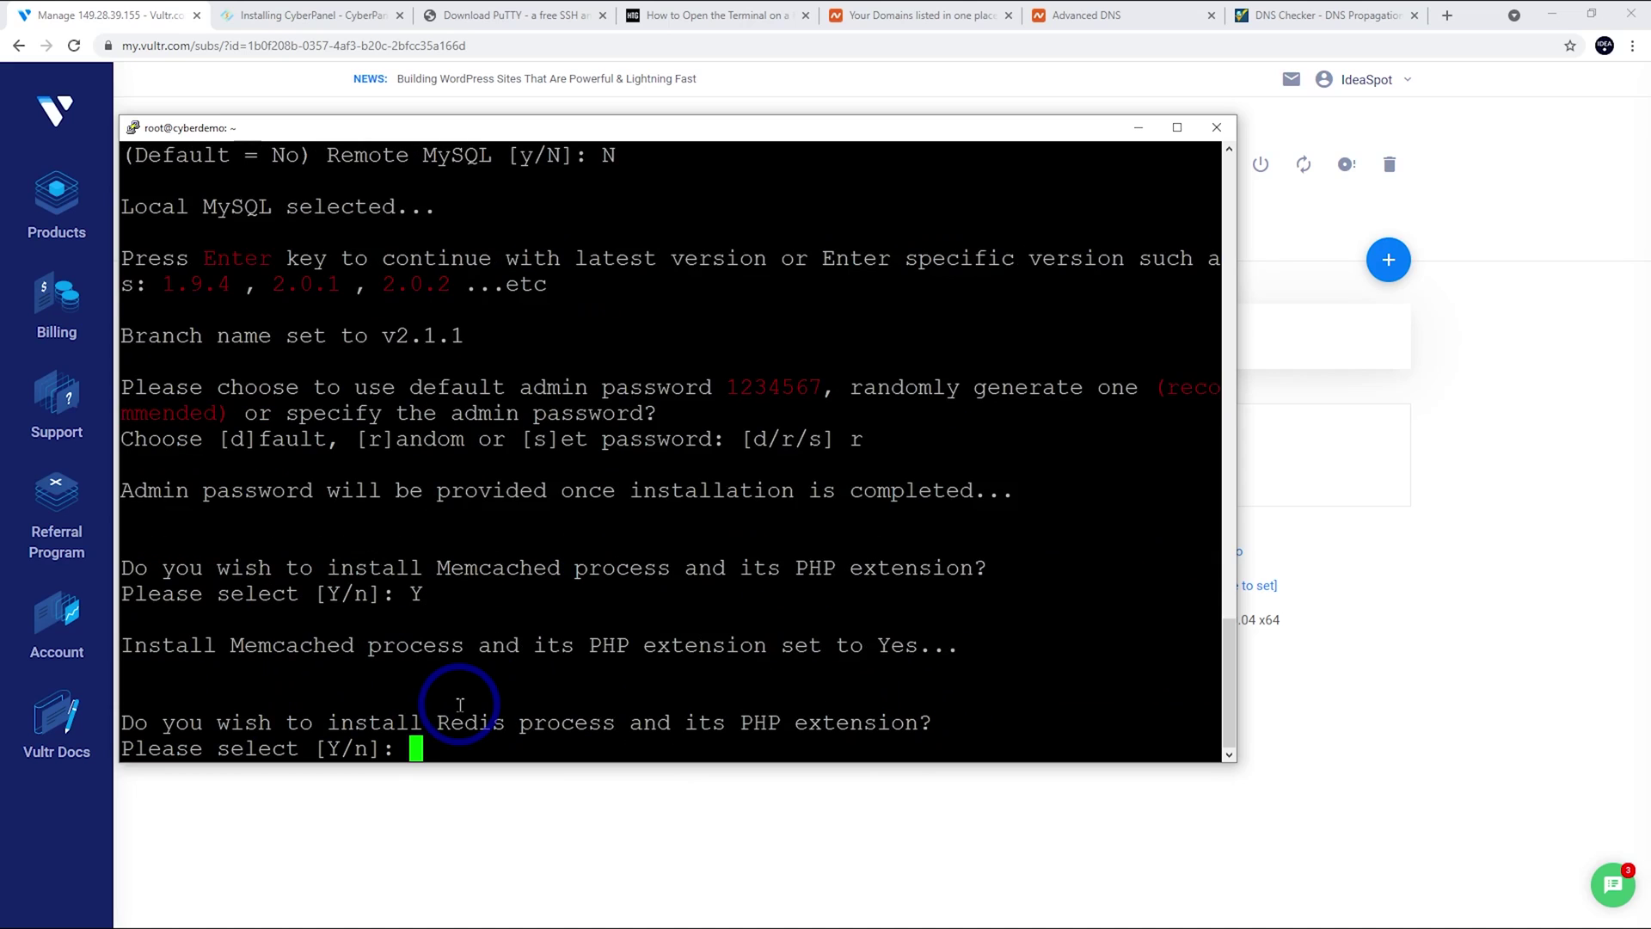
{"action": "key", "text": "Return"}
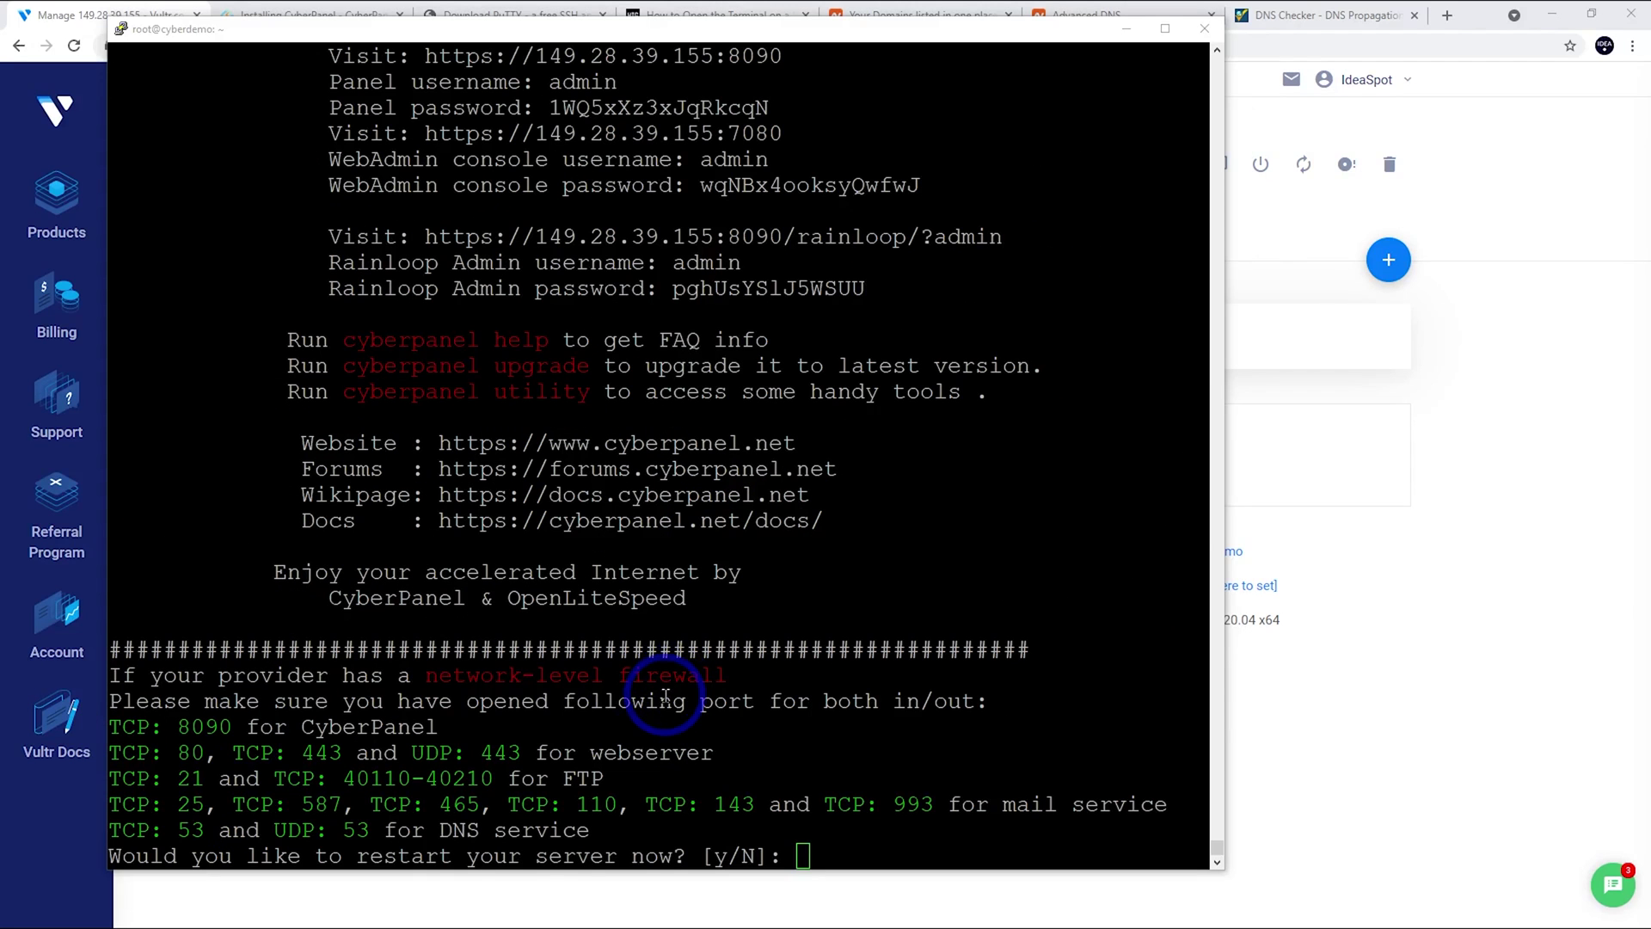
Copy the CyberPanel login details and links from PuTTY into a Notepad note.
{"action": "scroll", "coordinate": [666, 684], "scroll_direction": "up", "scroll_amount": 5}
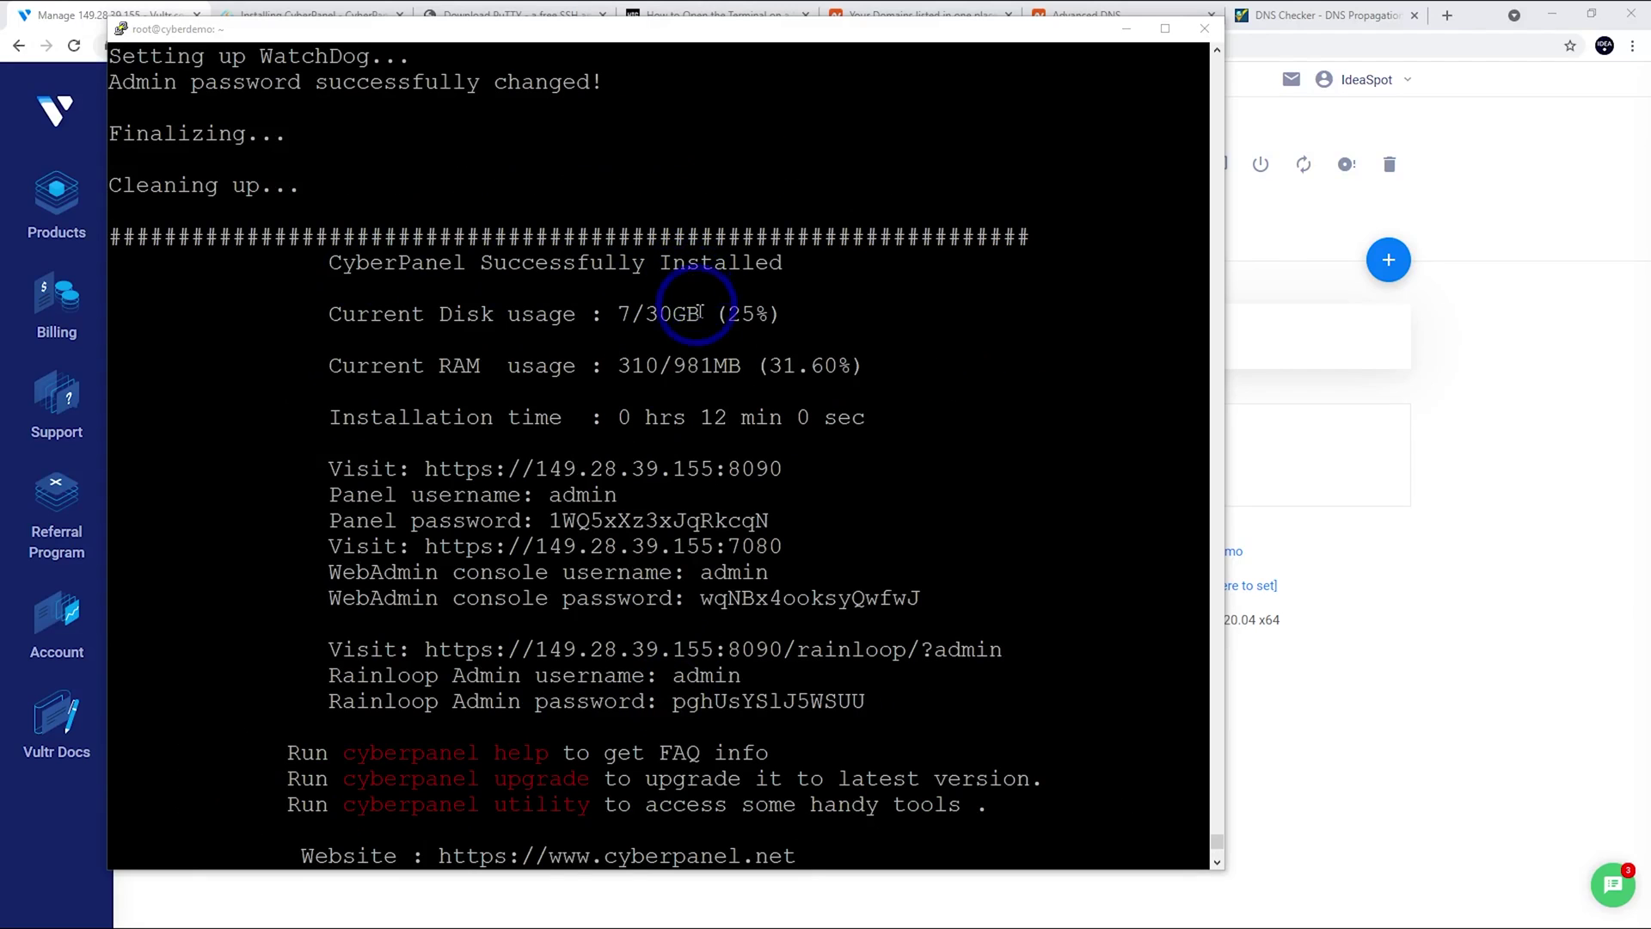
{"action": "scroll", "coordinate": [736, 414], "scroll_direction": "down", "scroll_amount": 5}
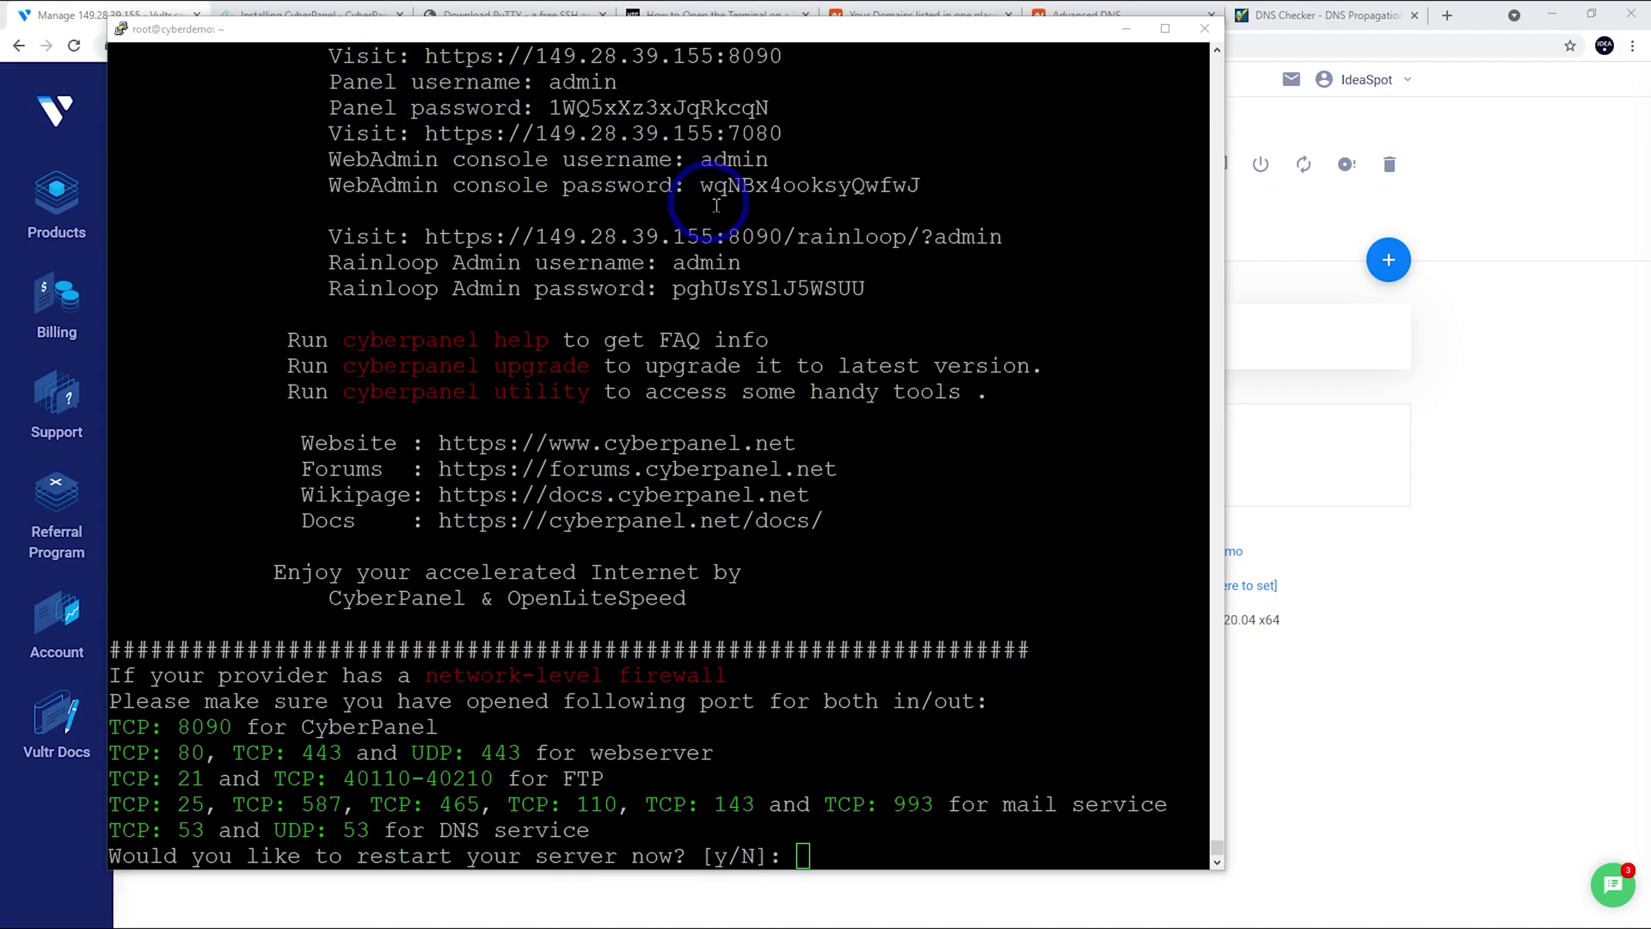
{"action": "left_click_drag", "start_coordinate": [318, 83], "coordinate": [777, 589]}
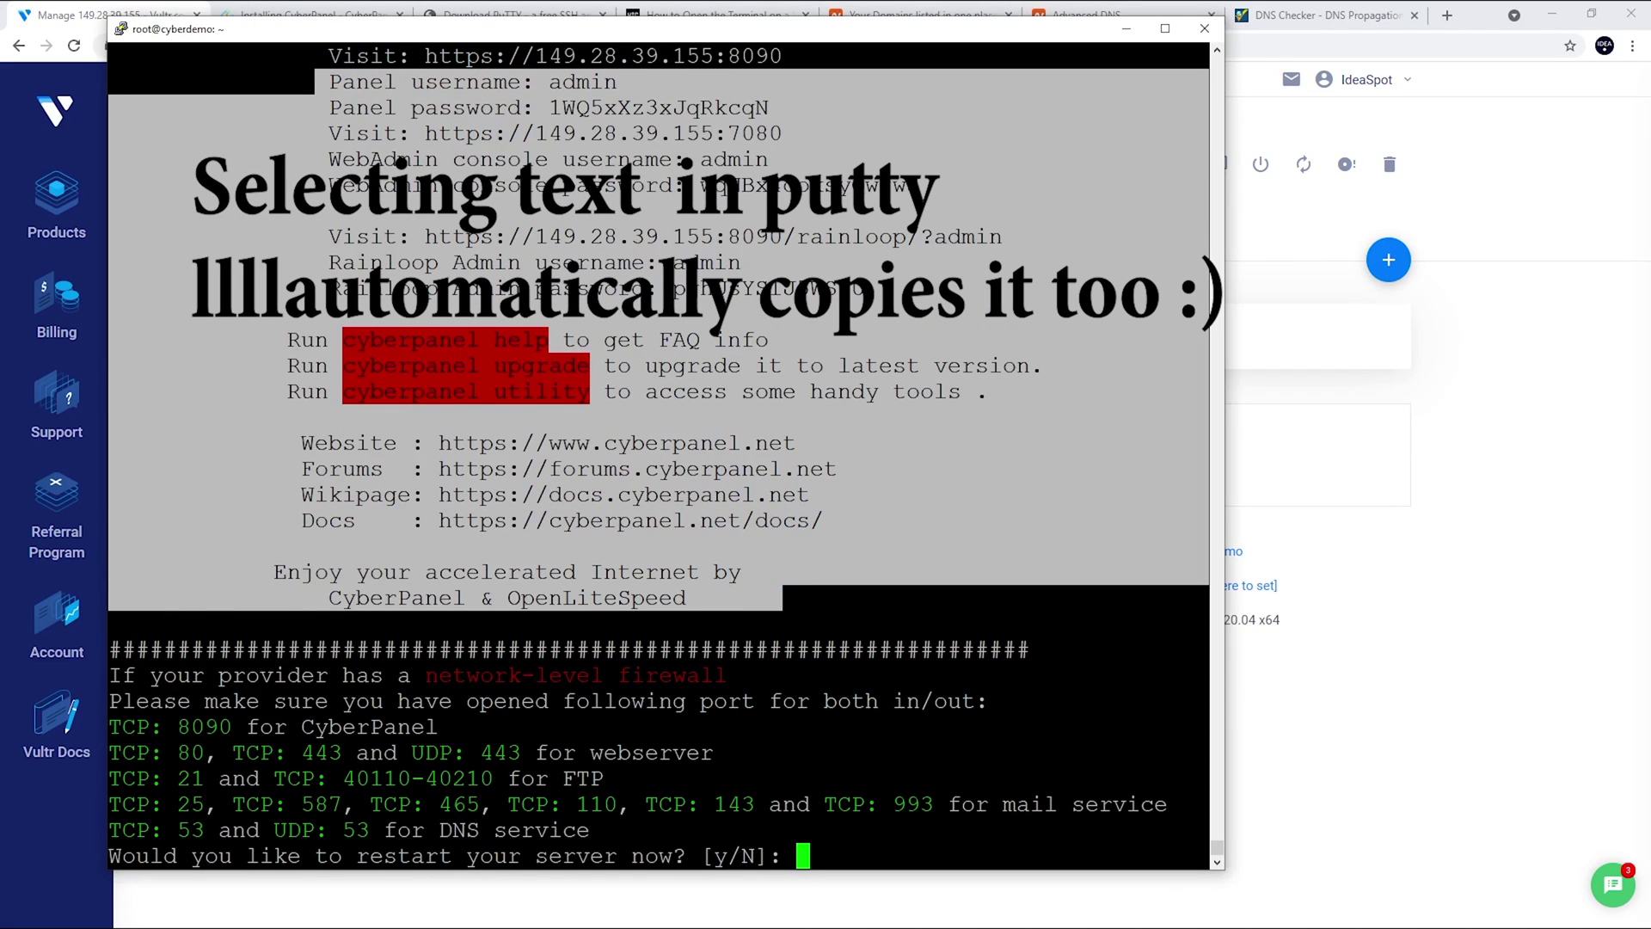
{"action": "key", "text": "alt+Tab"}
{"action": "key", "text": "ctrl+v"}
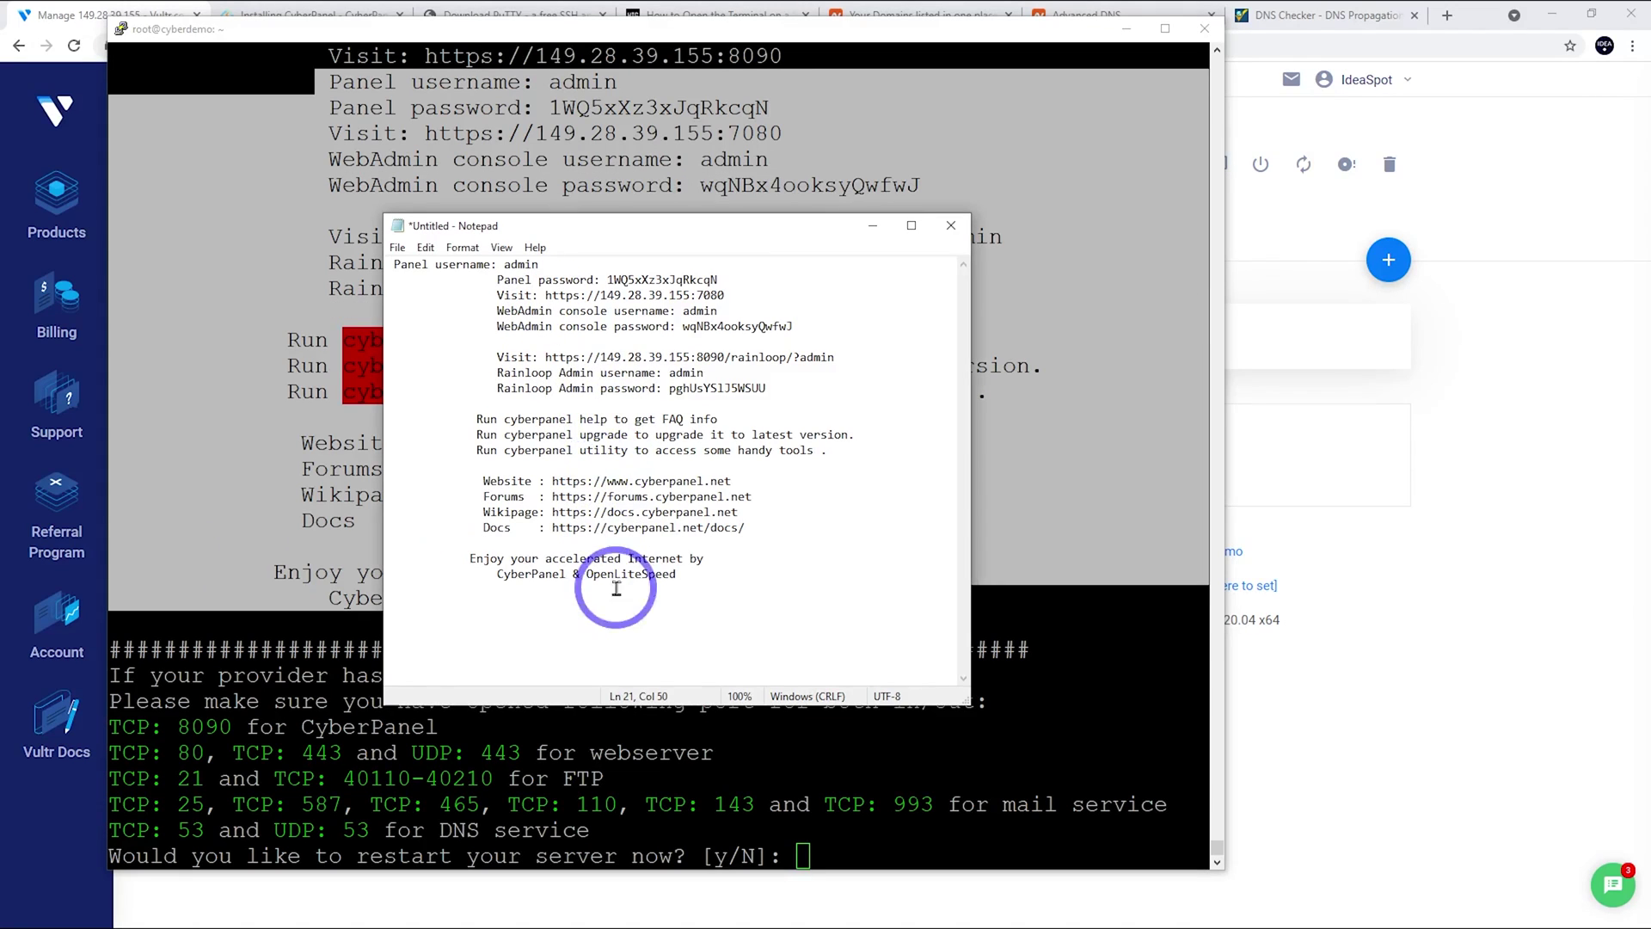
{"action": "left_click", "coordinate": [873, 225]}
Confirm the server restart by answering y at the installer prompt.
{"action": "left_click", "coordinate": [855, 839]}
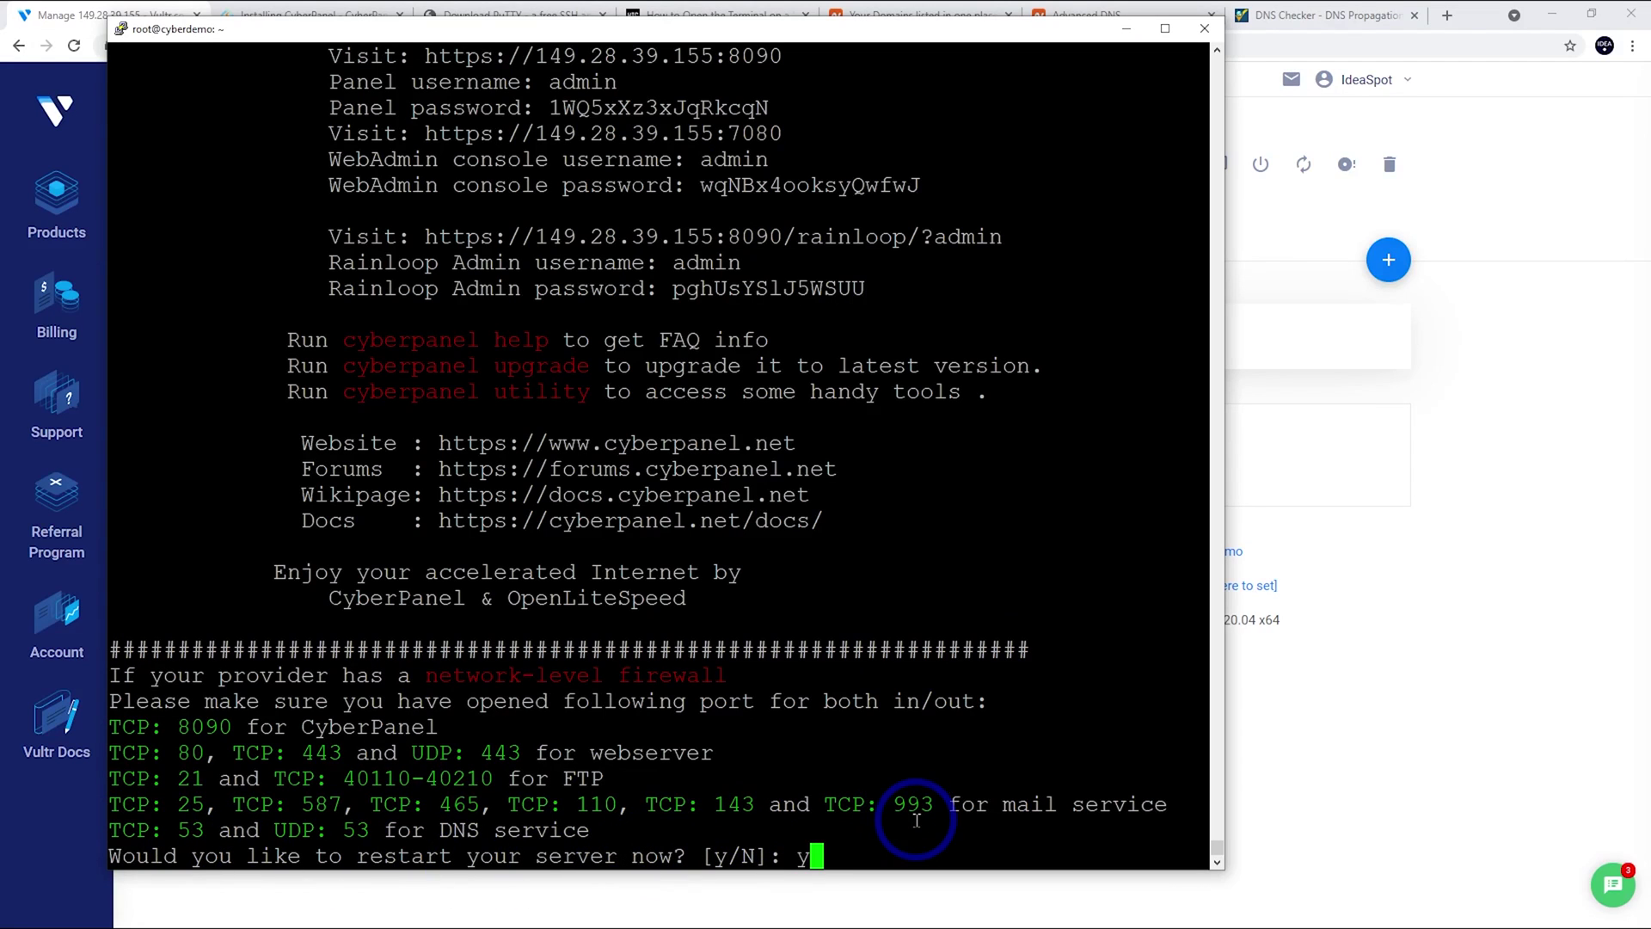
{"action": "type", "text": "y"}
{"action": "key", "text": "Return"}
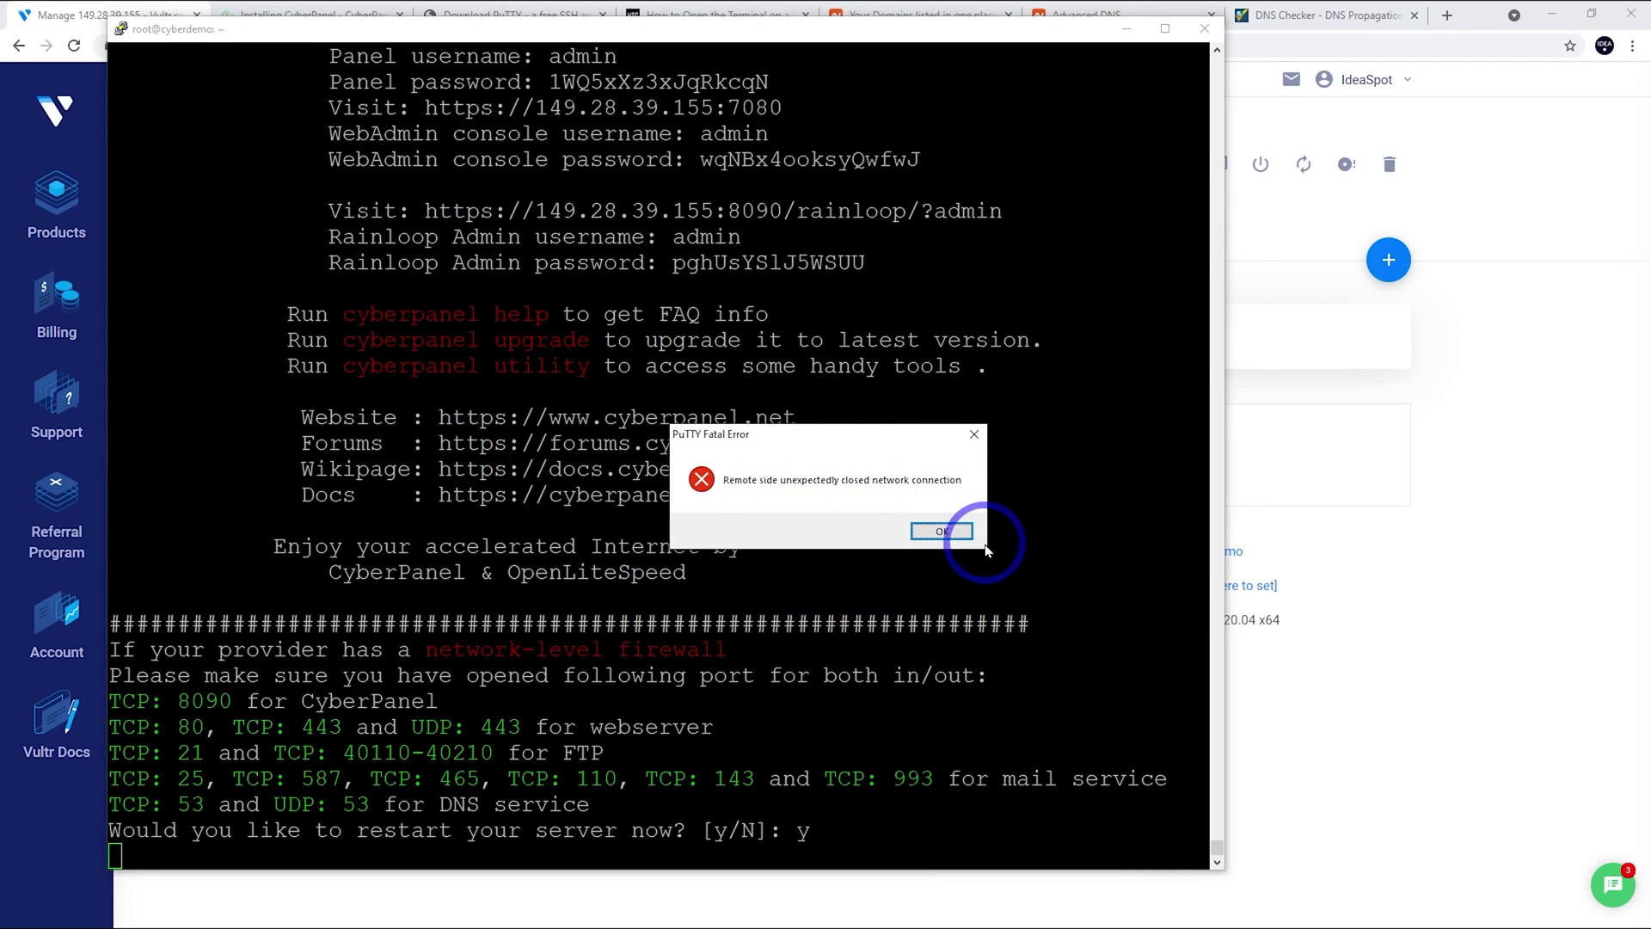
Close PuTTY and open CyberPanel at 149.28.39.155:8090, proceeding past the certificate warning.
{"action": "left_click", "coordinate": [942, 530]}
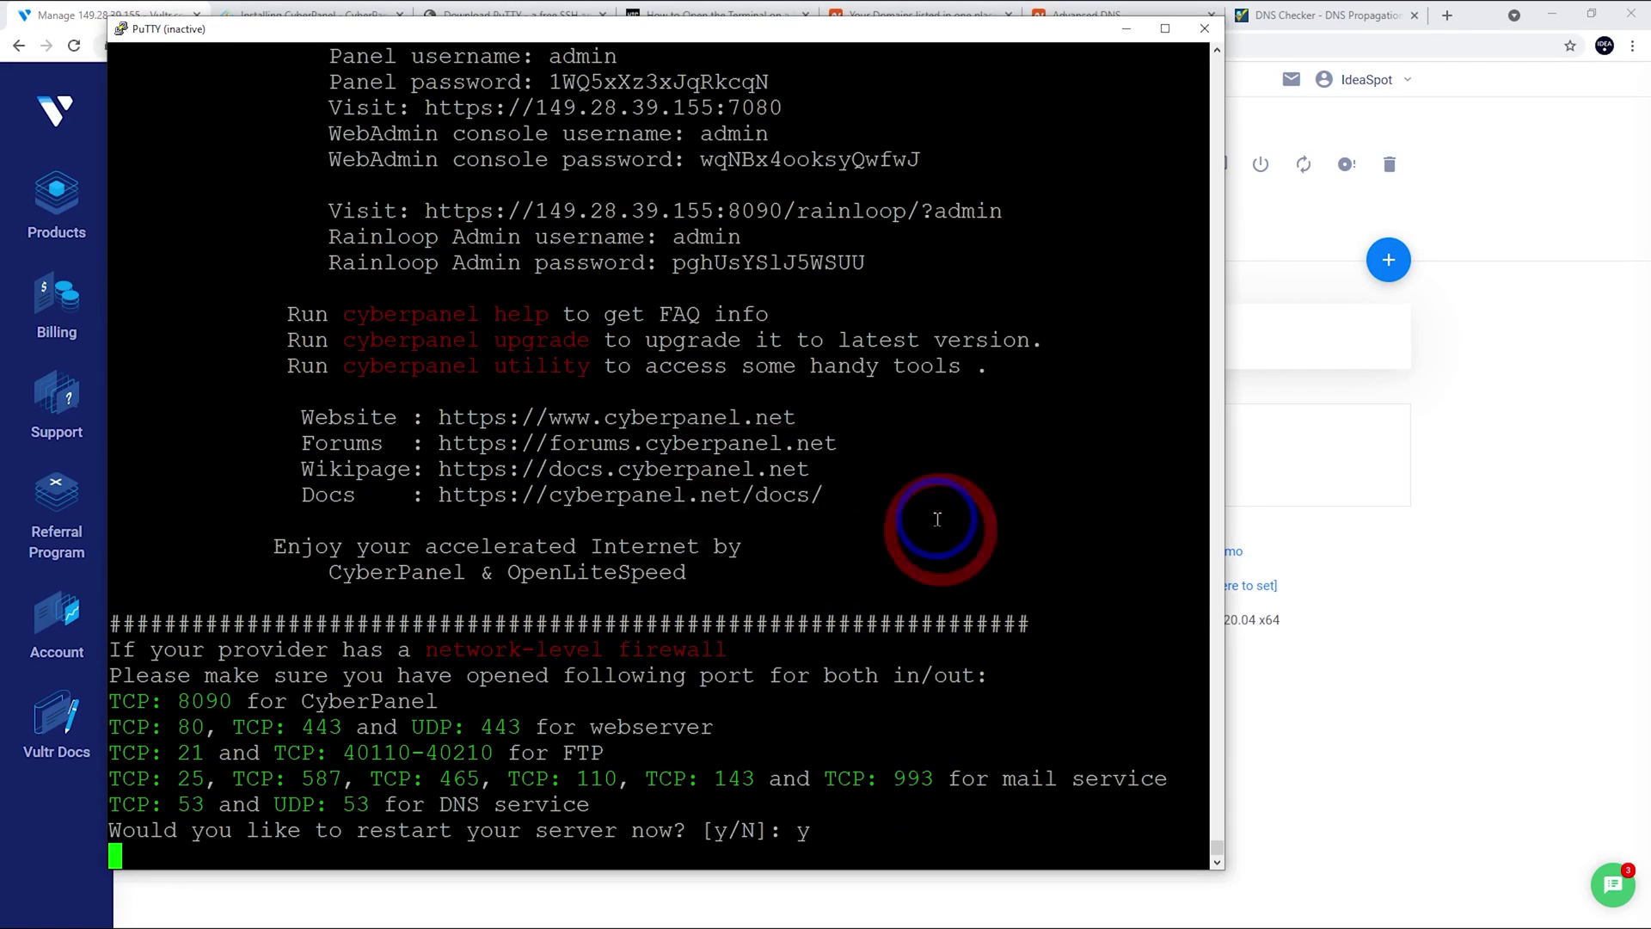
{"action": "left_click", "coordinate": [1209, 33]}
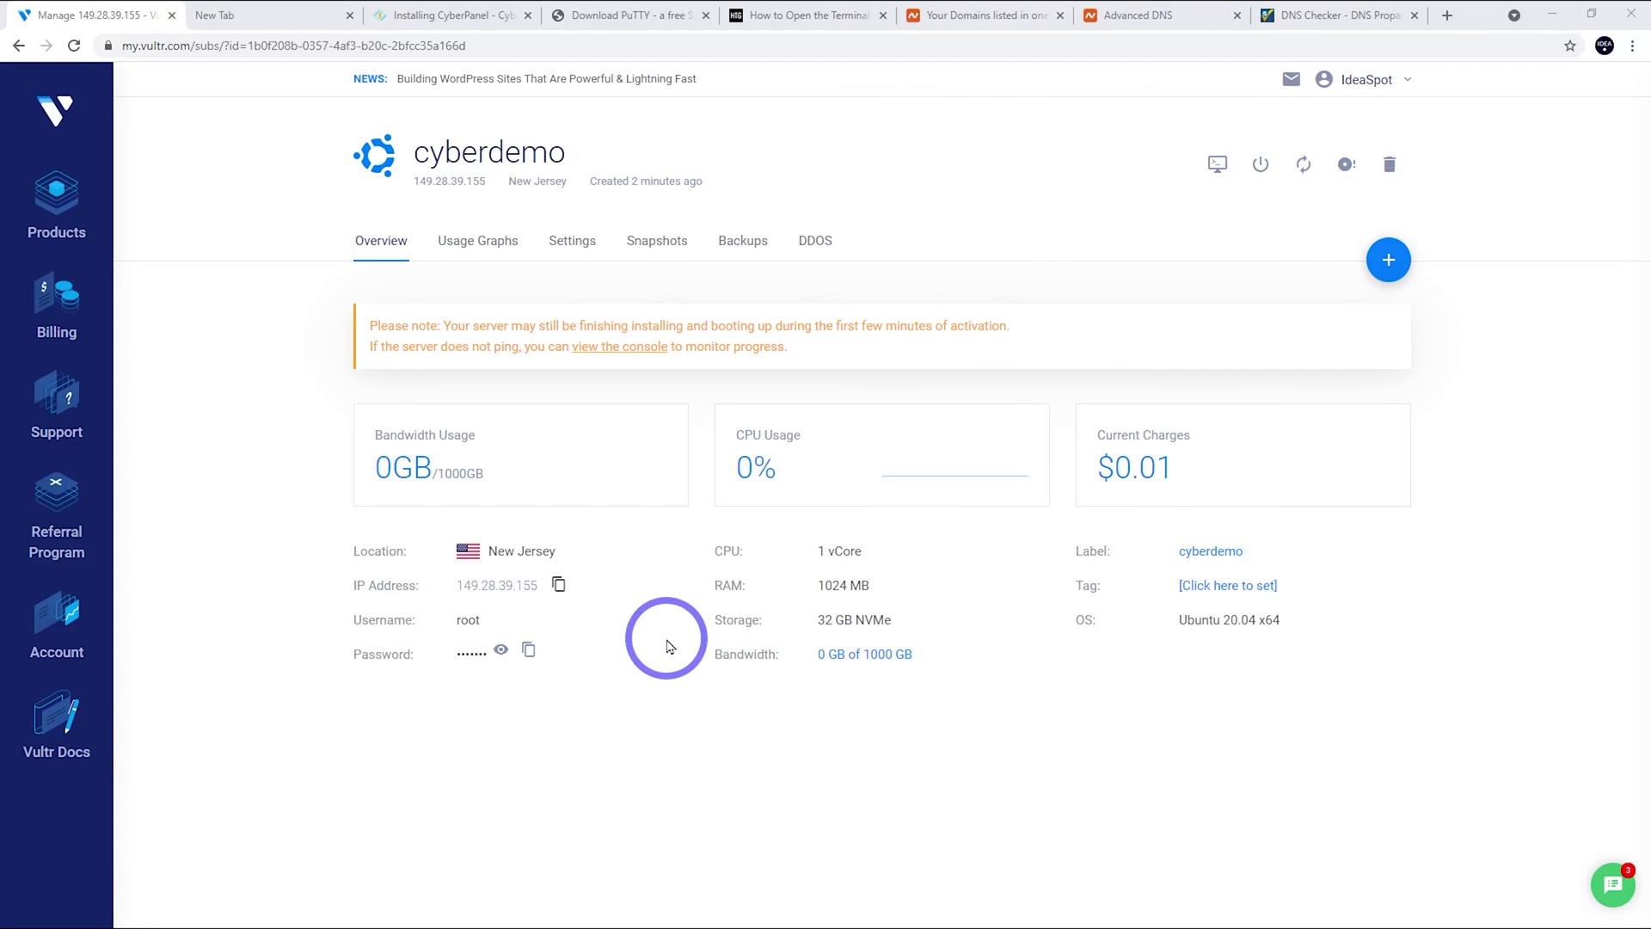
{"action": "left_click", "coordinate": [232, 15]}
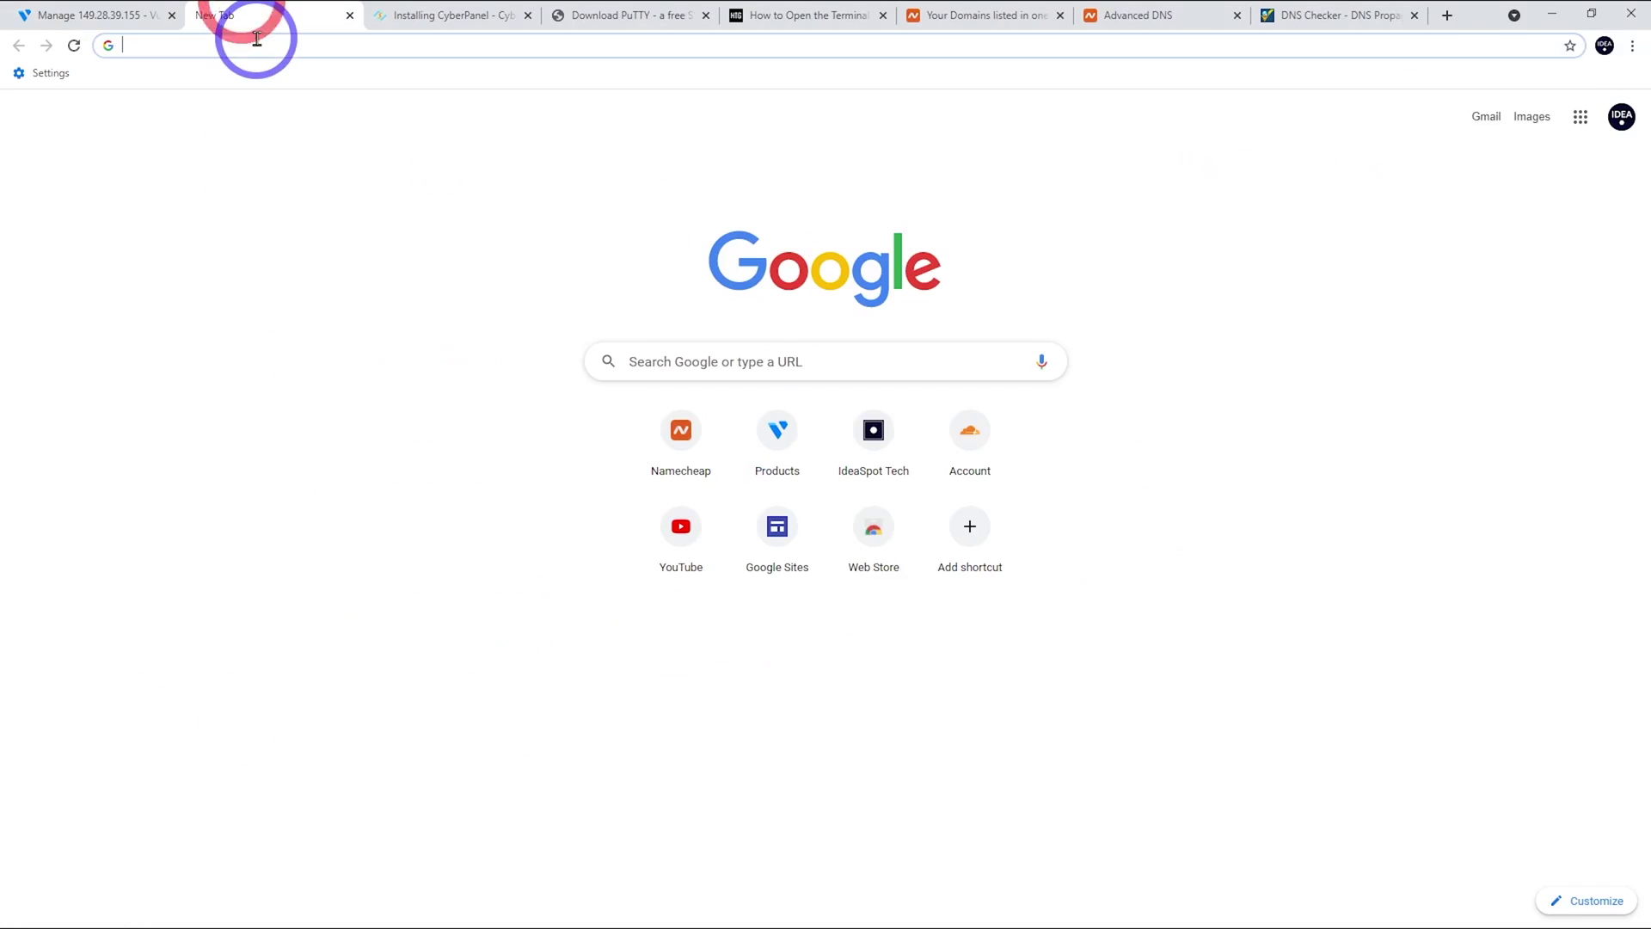
{"action": "left_click", "coordinate": [172, 45]}
{"action": "type", "text": "149.28.39.155"}
{"action": "type", "text": ":"}
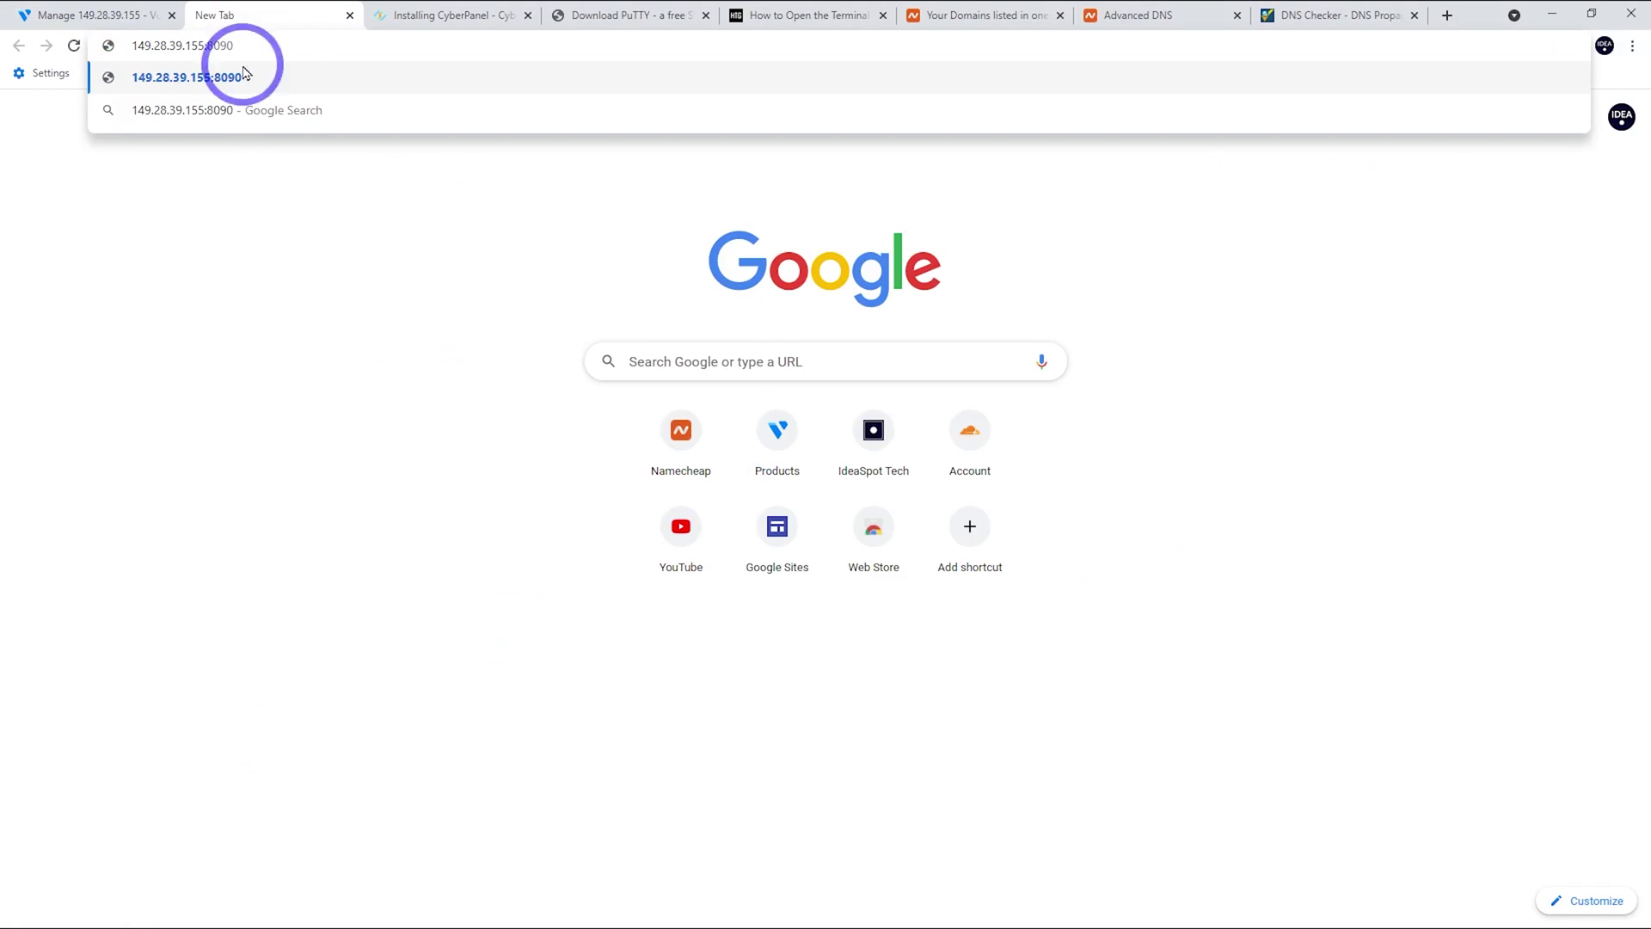
{"action": "key", "text": "Return"}
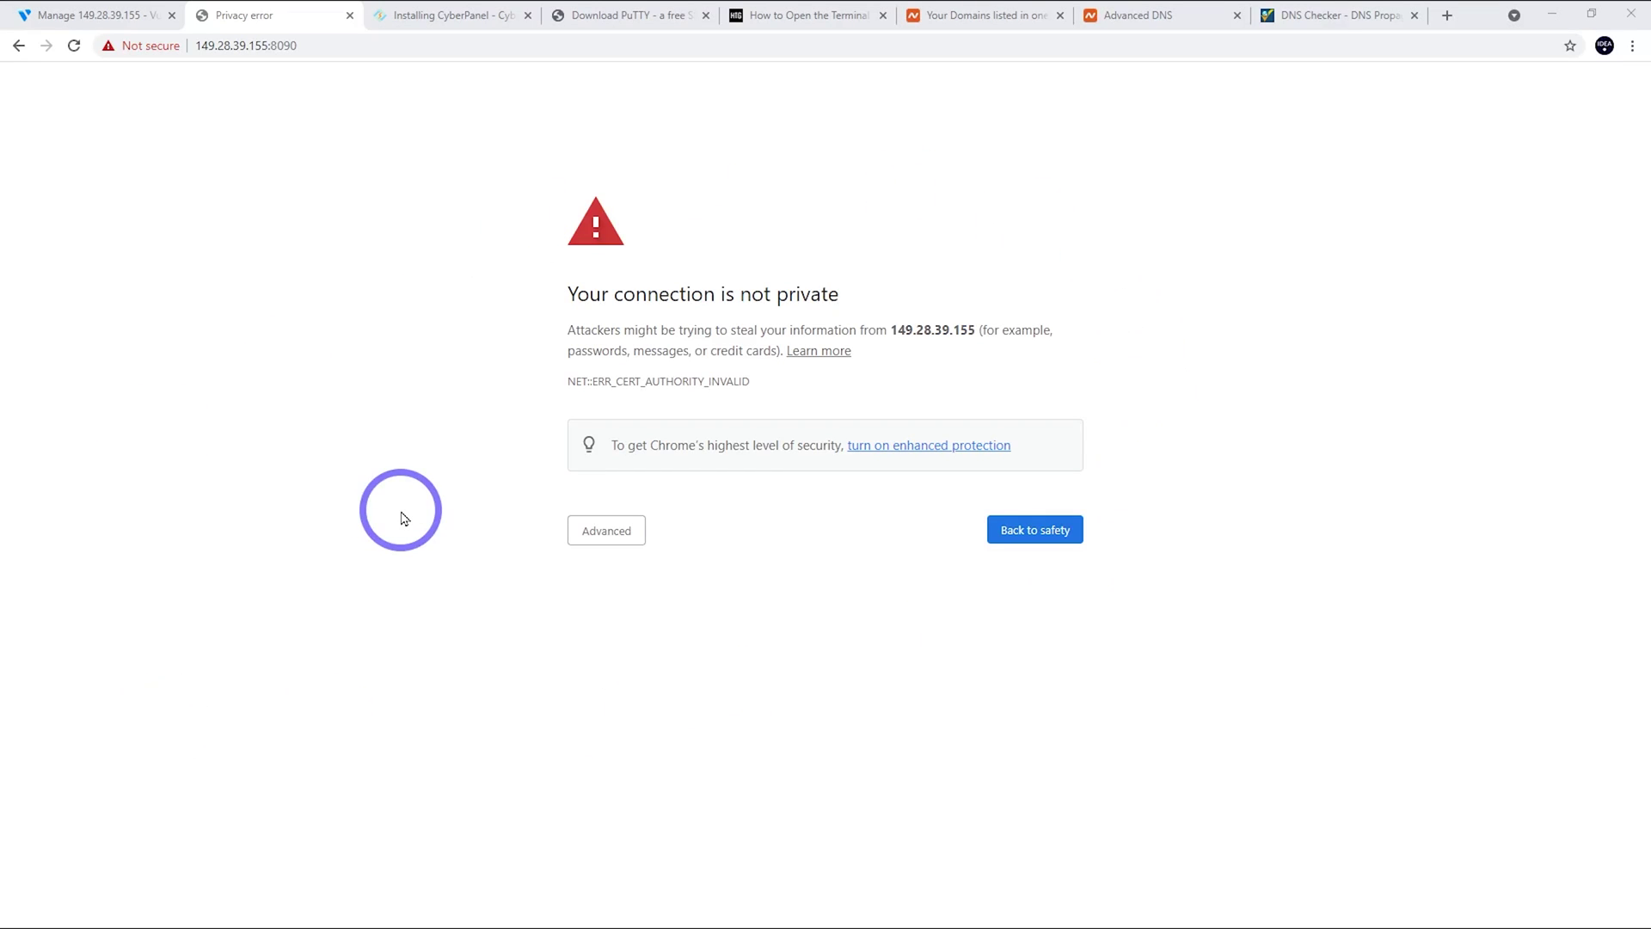
{"action": "left_click", "coordinate": [621, 533]}
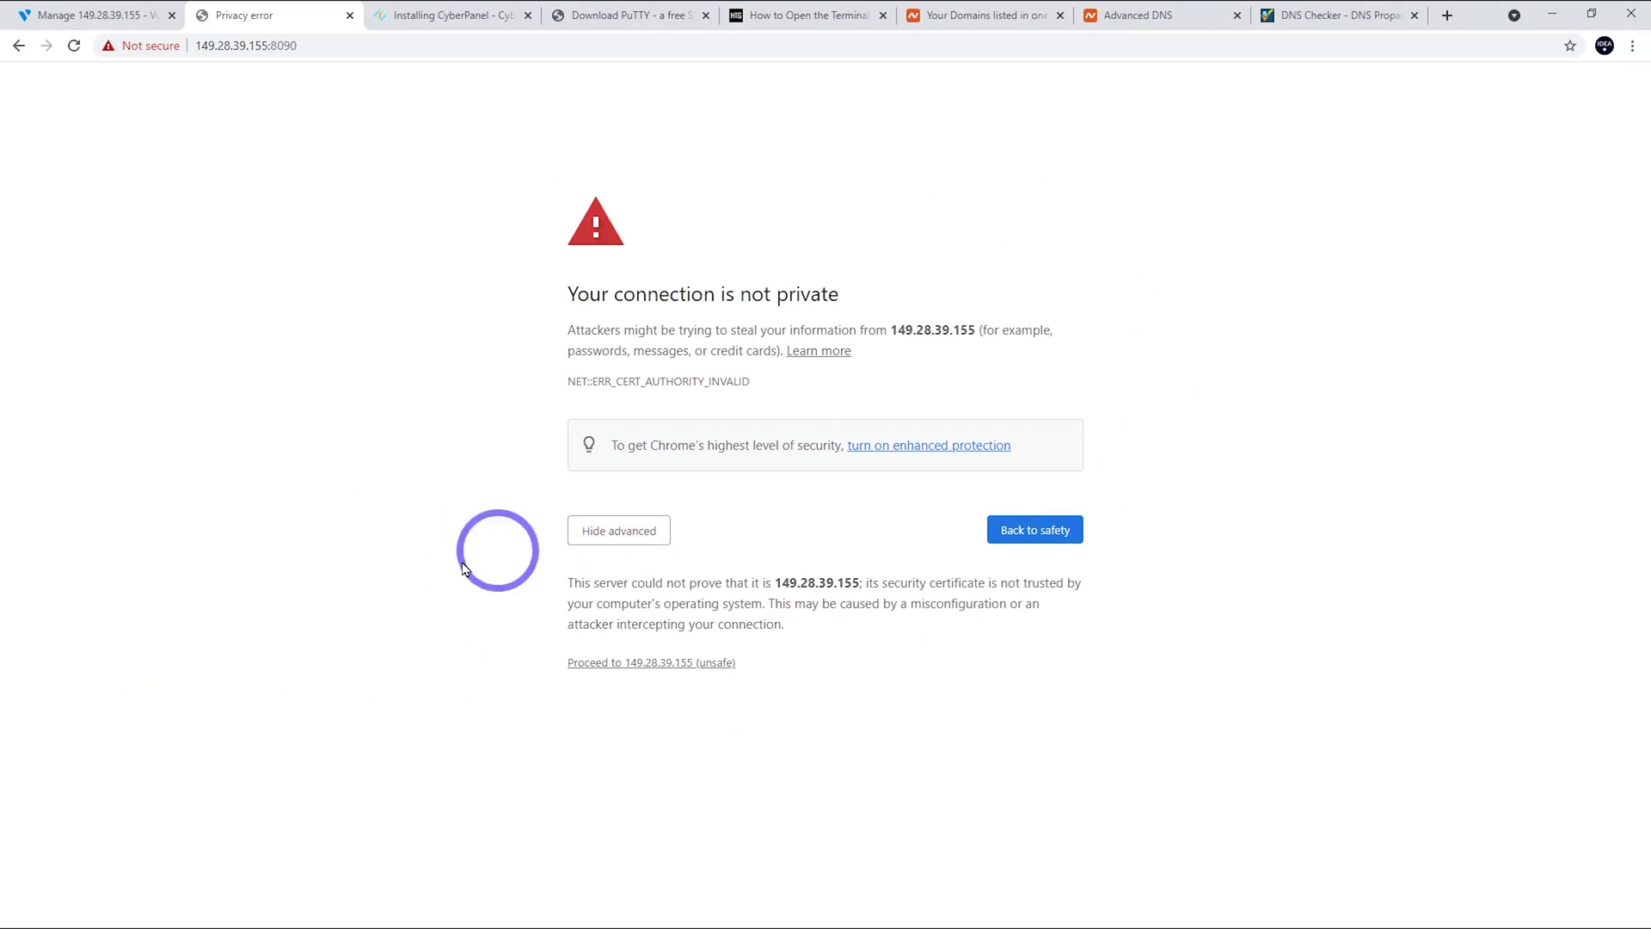
{"action": "left_click", "coordinate": [596, 663]}
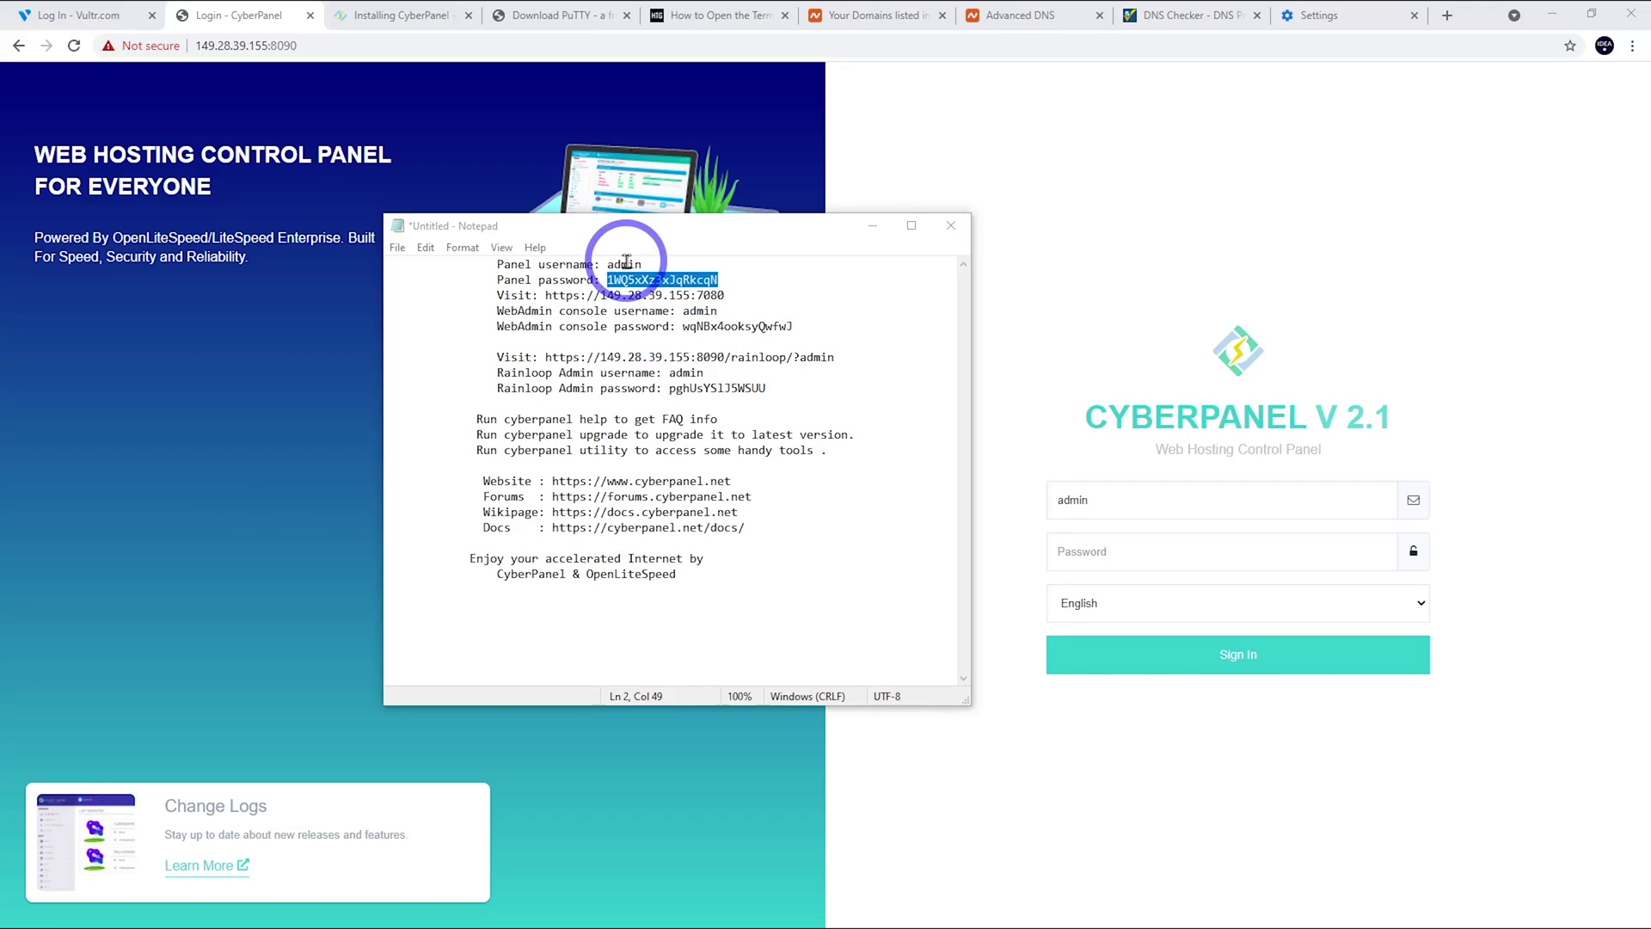
Sign in to CyberPanel with the pasted panel password.
{"action": "left_click", "coordinate": [871, 226]}
{"action": "left_click", "coordinate": [1113, 549]}
{"action": "key", "text": "ctrl+v"}
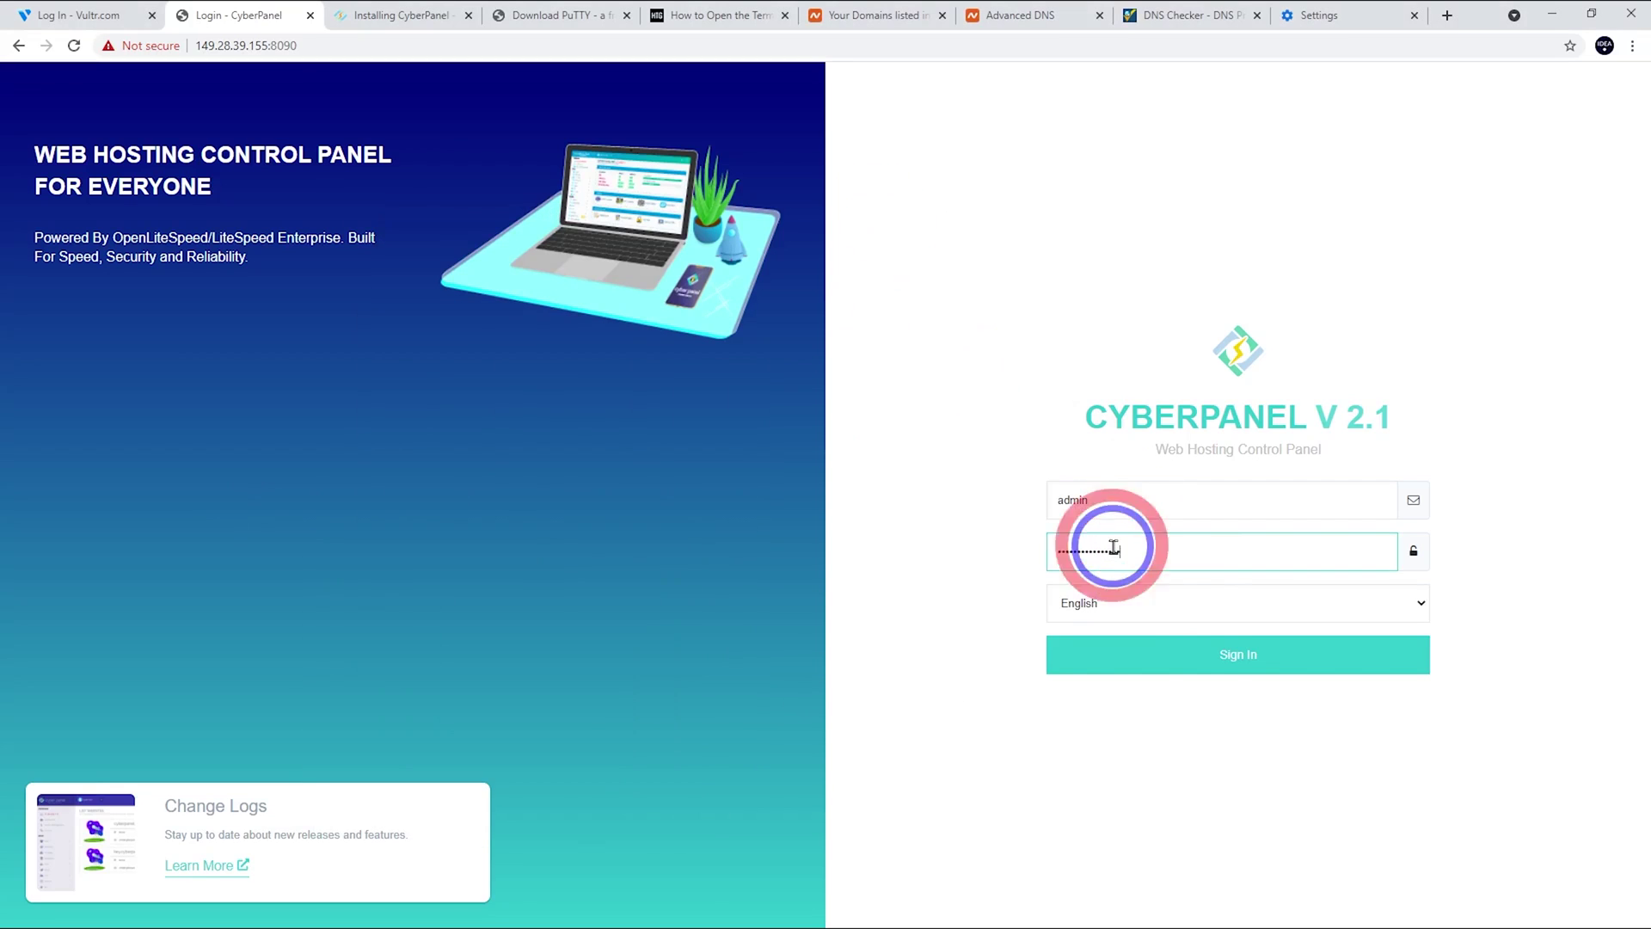
{"action": "left_click", "coordinate": [1204, 669]}
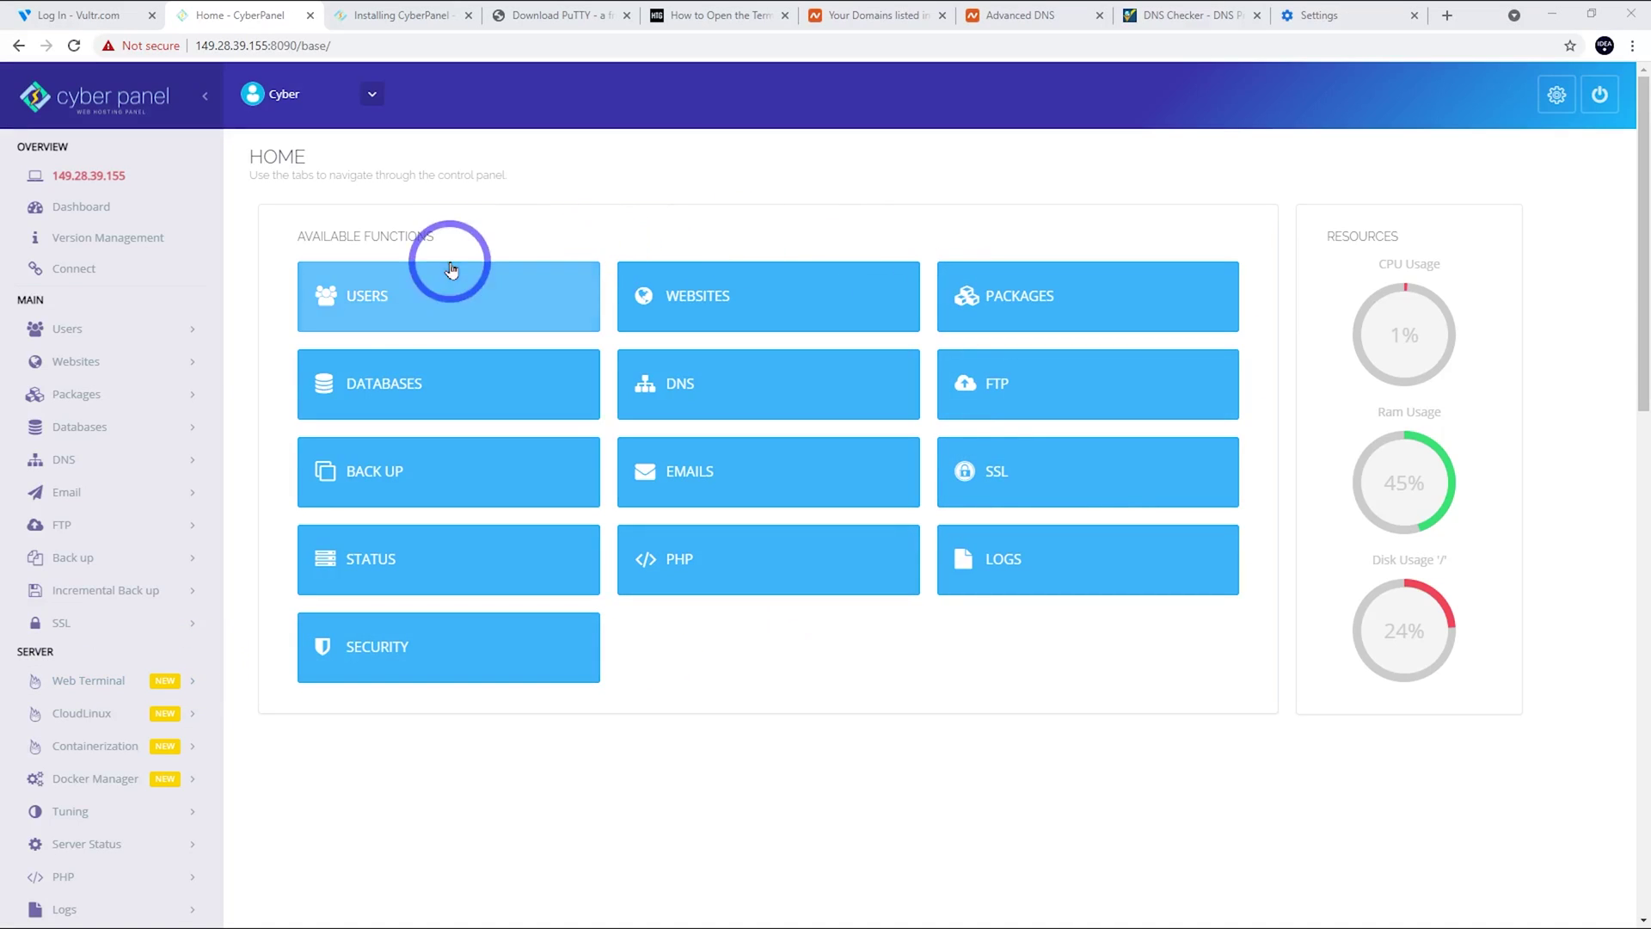
Create ideaspot.site with the Default package, PHP 7.4, SSL, DKIM, open_basedir and mail domain.
{"action": "left_click", "coordinate": [110, 363]}
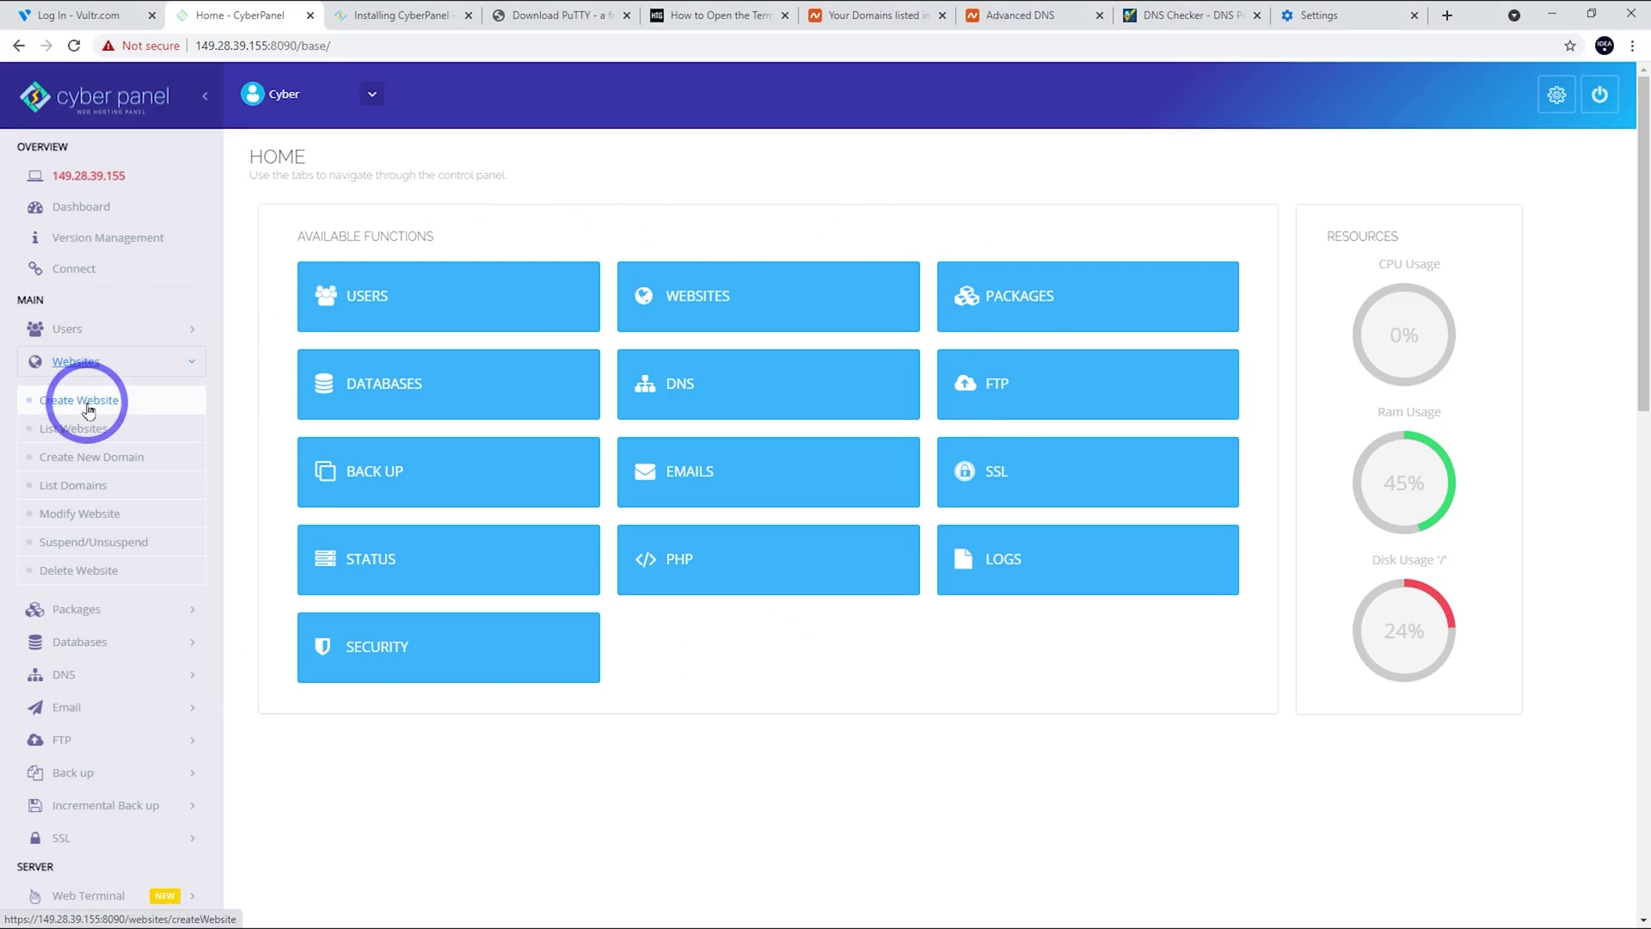
{"action": "left_click", "coordinate": [96, 400]}
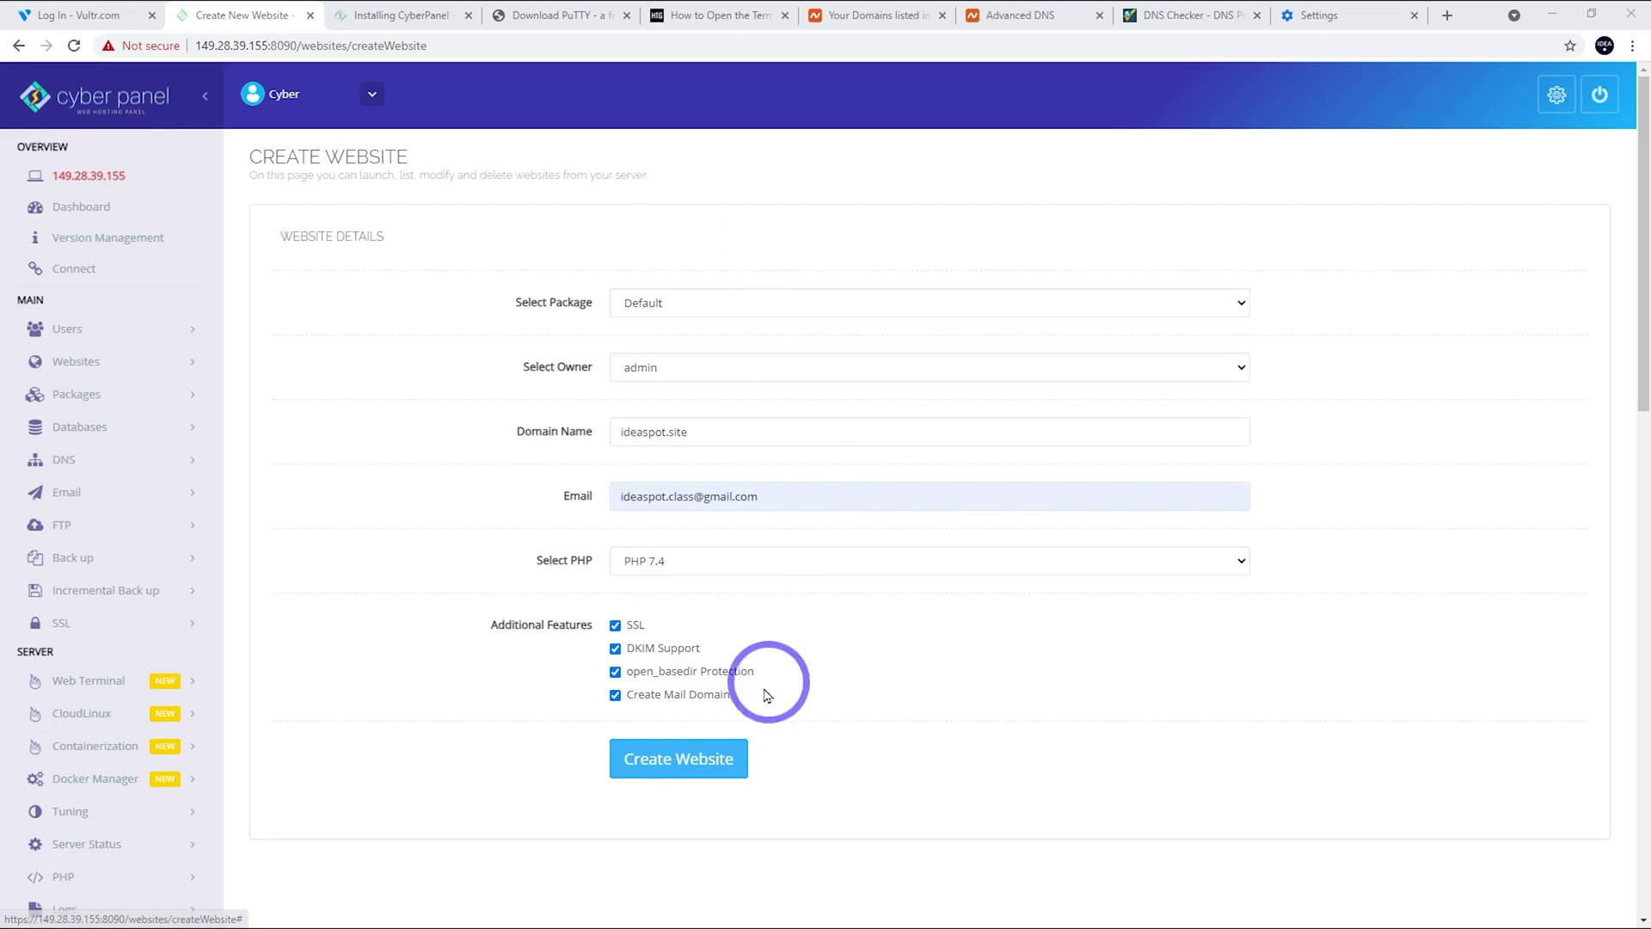
{"action": "left_click", "coordinate": [671, 761]}
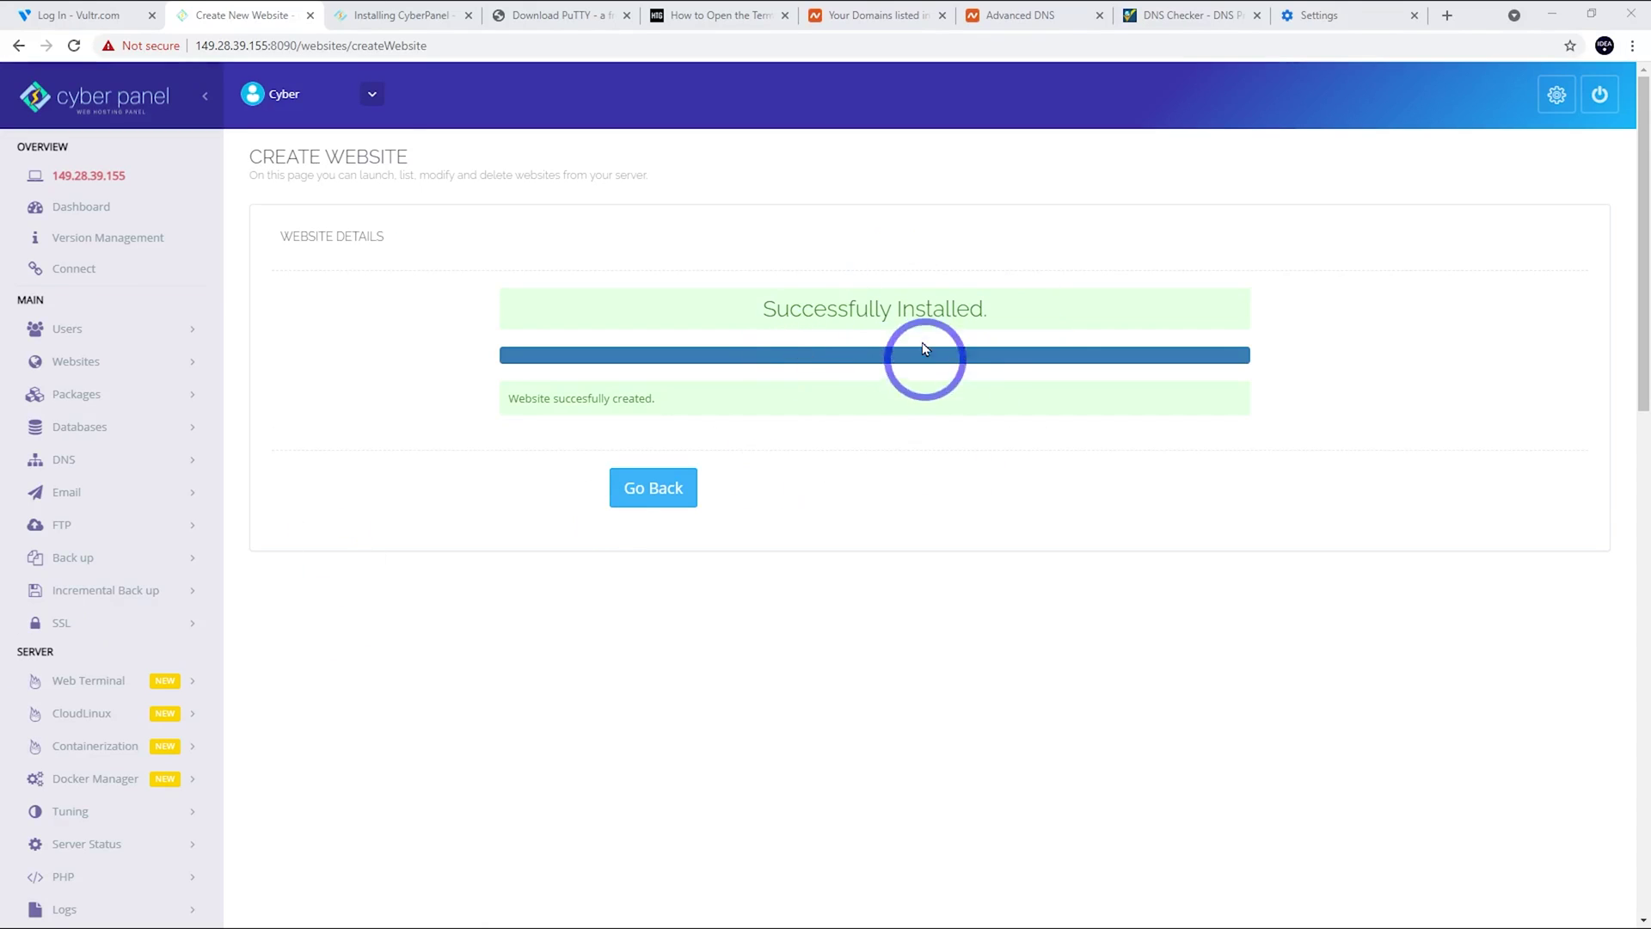
{"action": "left_click", "coordinate": [82, 635]}
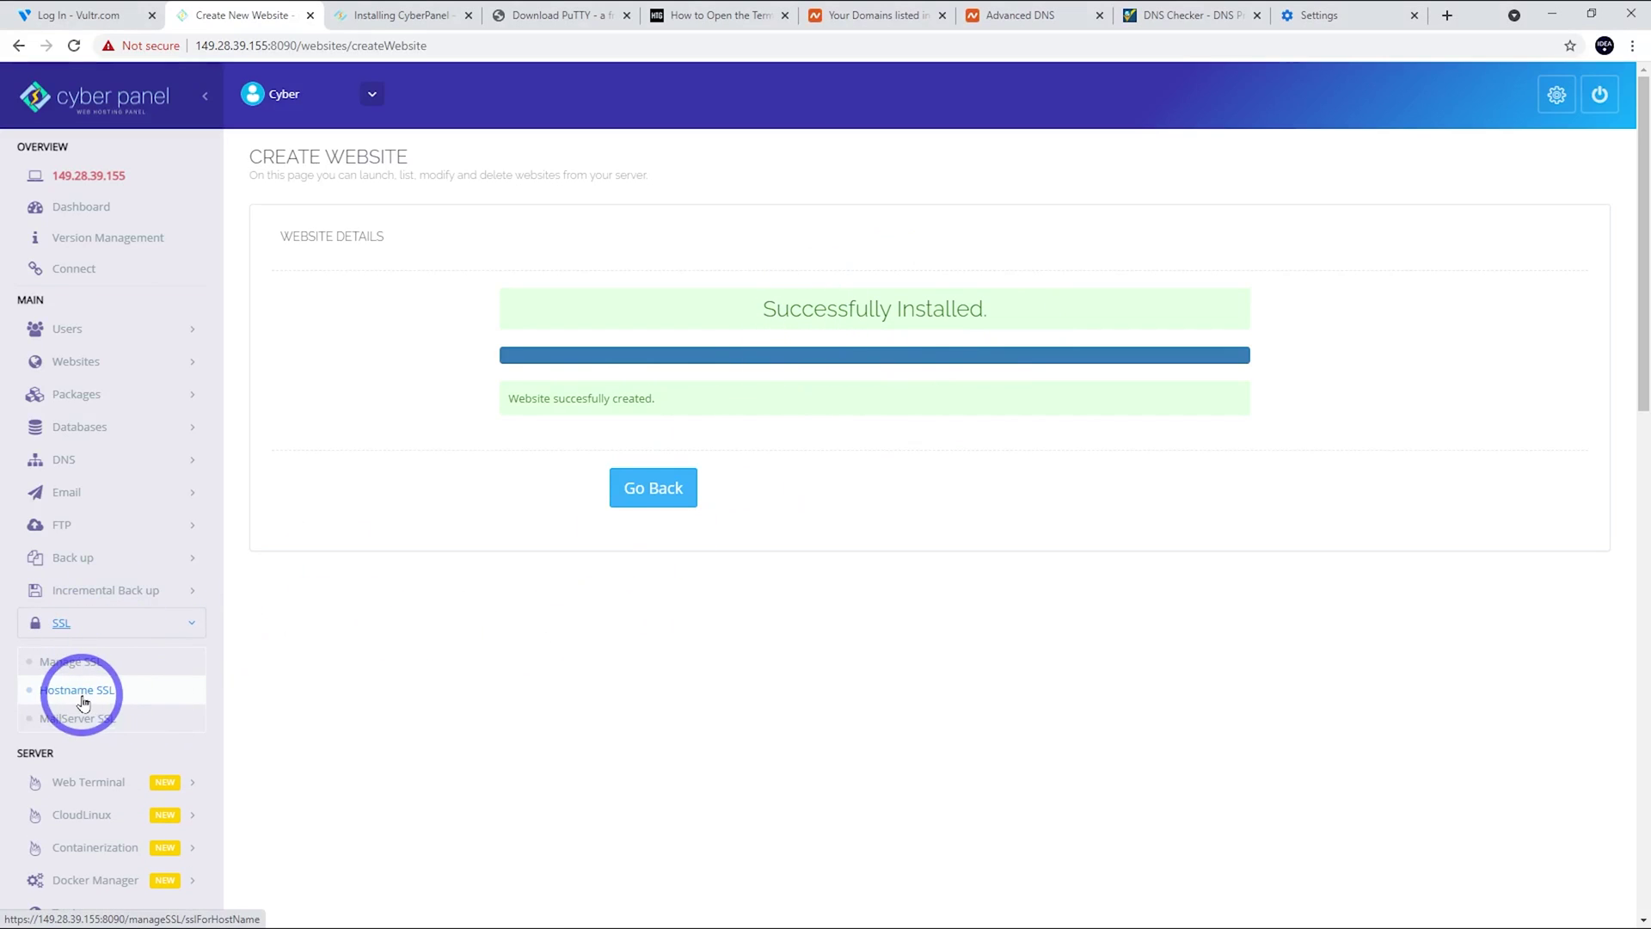
Issue a hostname SSL certificate for ideaspot.site, then load the panel at ideaspot.site:8090.
{"action": "left_click", "coordinate": [76, 694]}
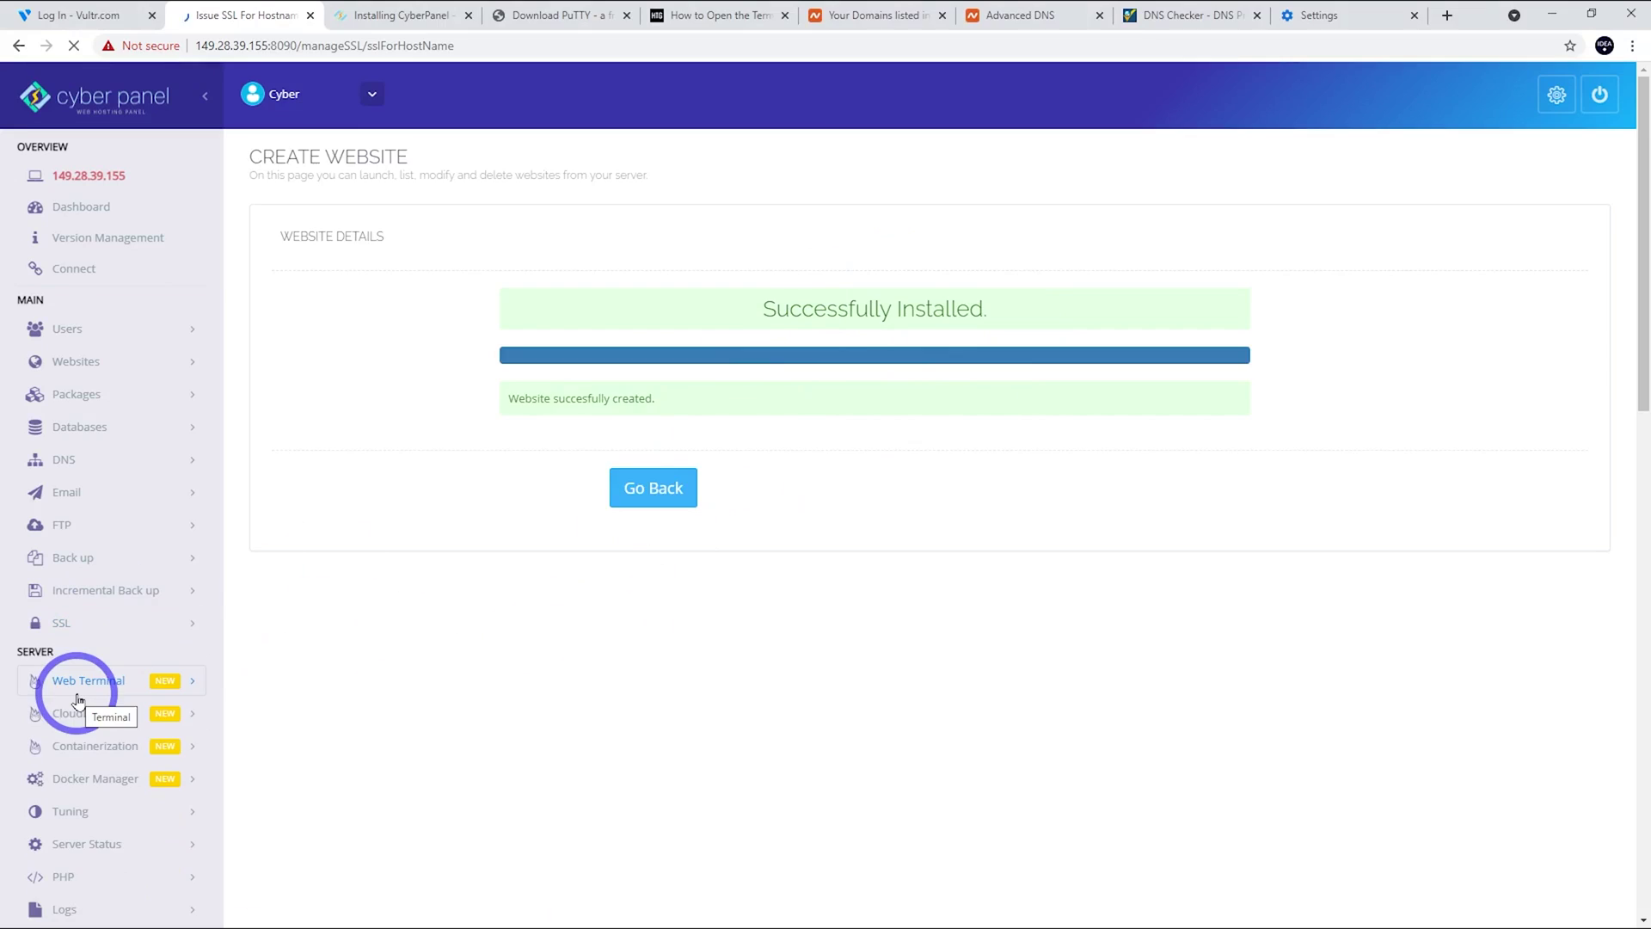
{"action": "left_click", "coordinate": [721, 304]}
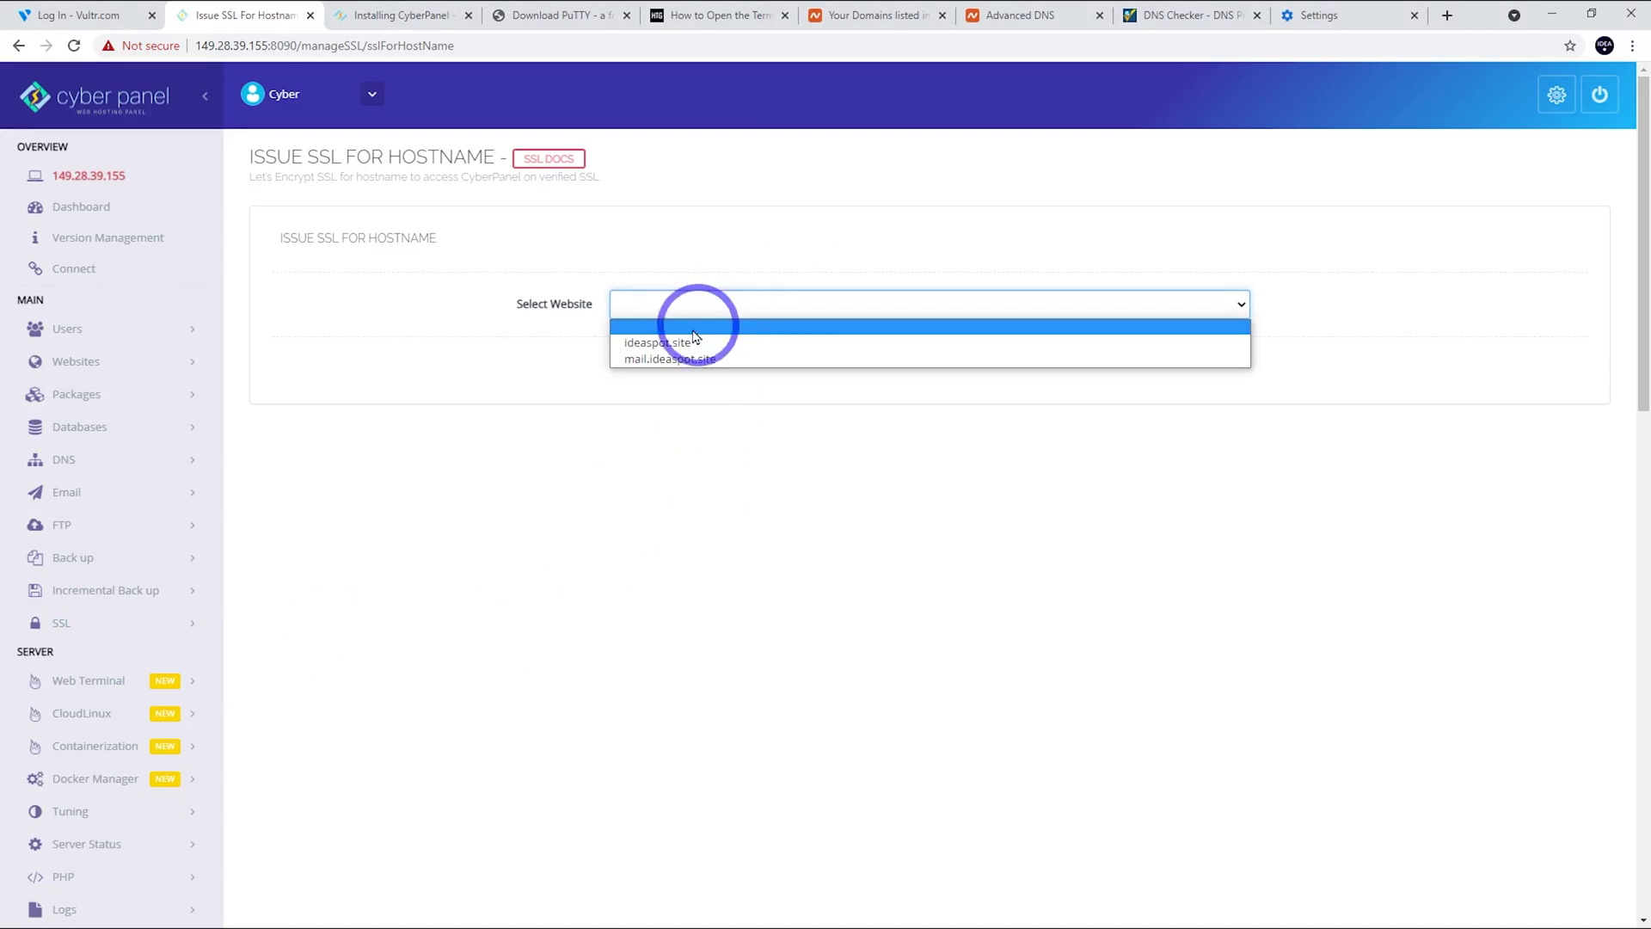
{"action": "left_click", "coordinate": [651, 342]}
{"action": "left_click", "coordinate": [652, 378]}
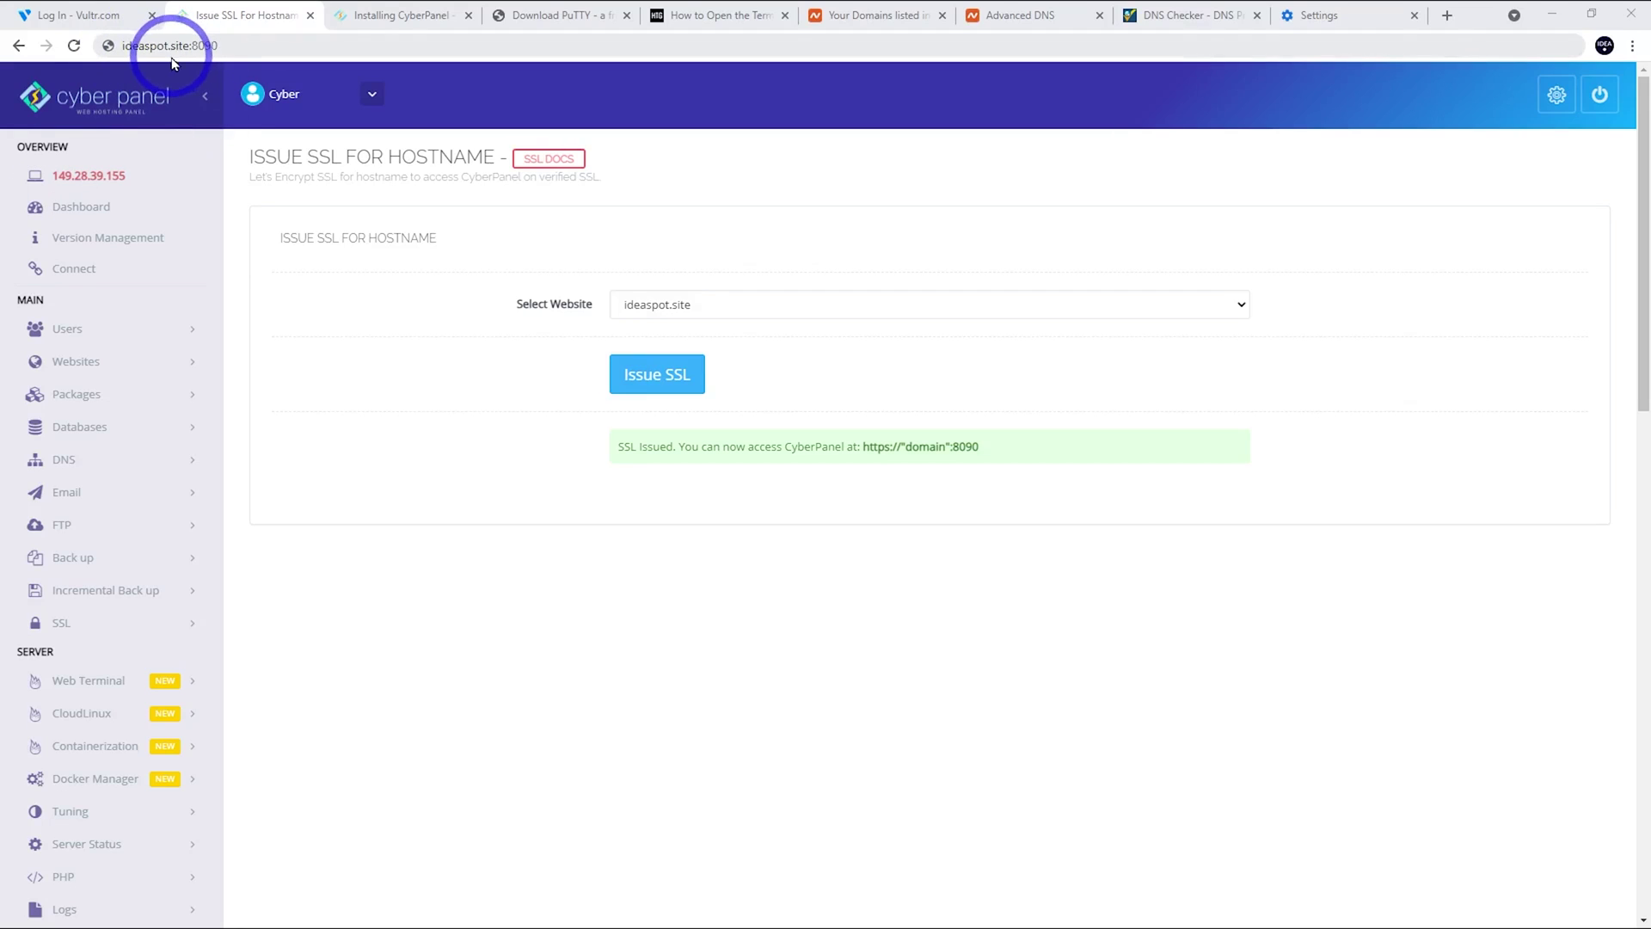
{"action": "key", "text": "Return"}
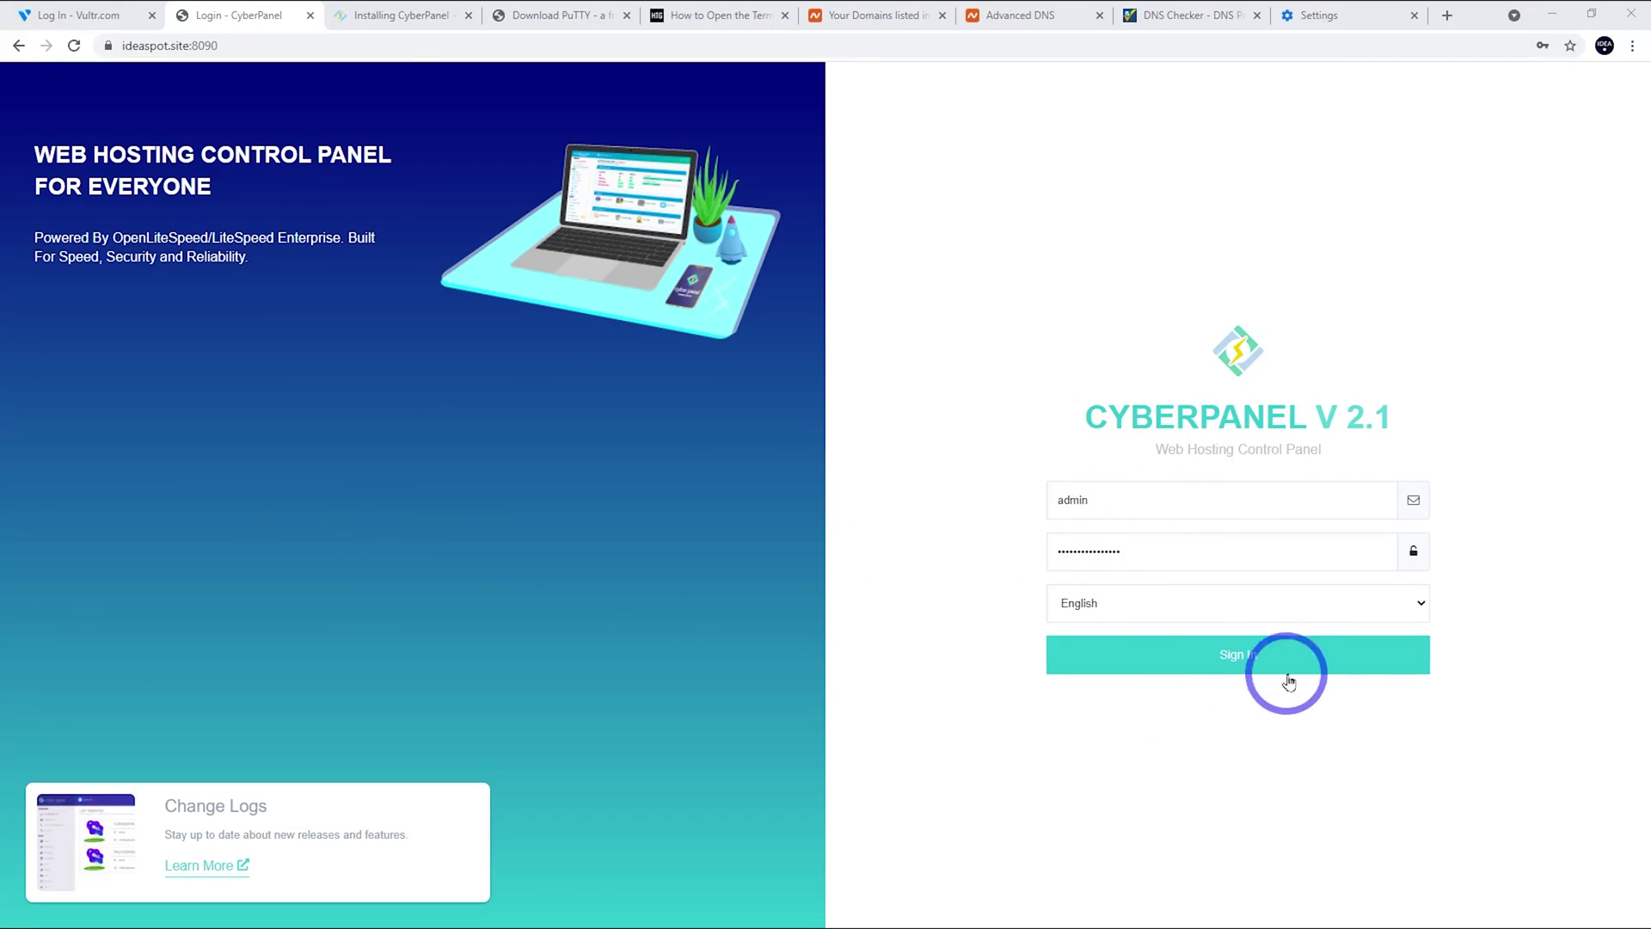
Sign back in and select the Default package under Modify Package.
{"action": "left_click", "coordinate": [1279, 658]}
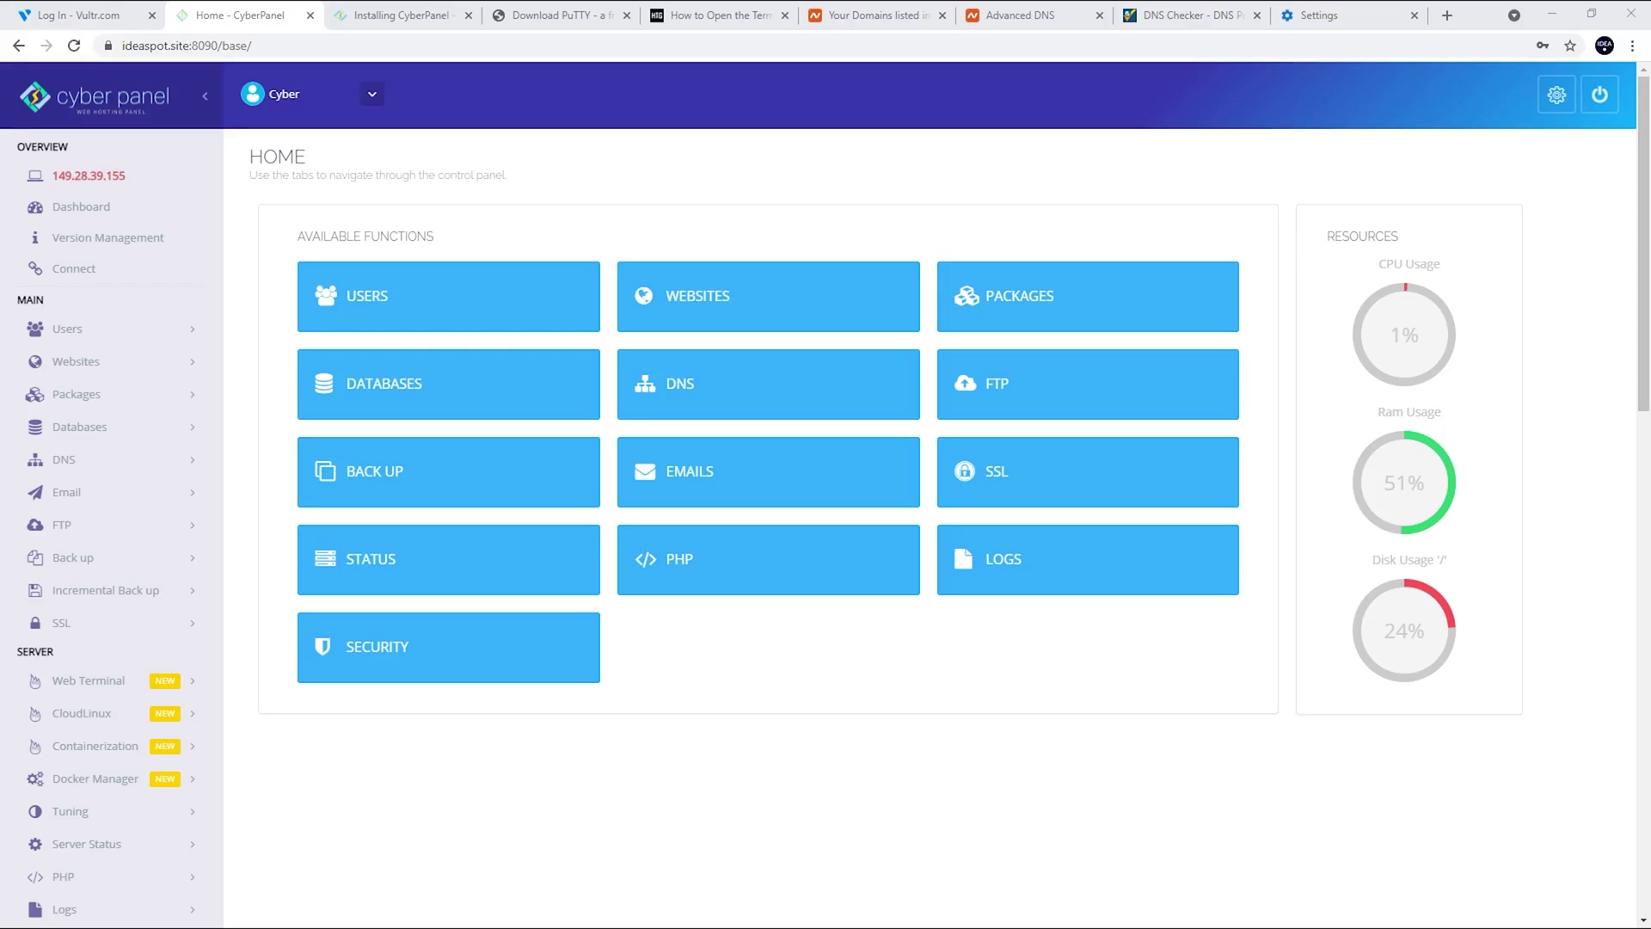
{"action": "left_click", "coordinate": [89, 396]}
{"action": "left_click", "coordinate": [86, 517]}
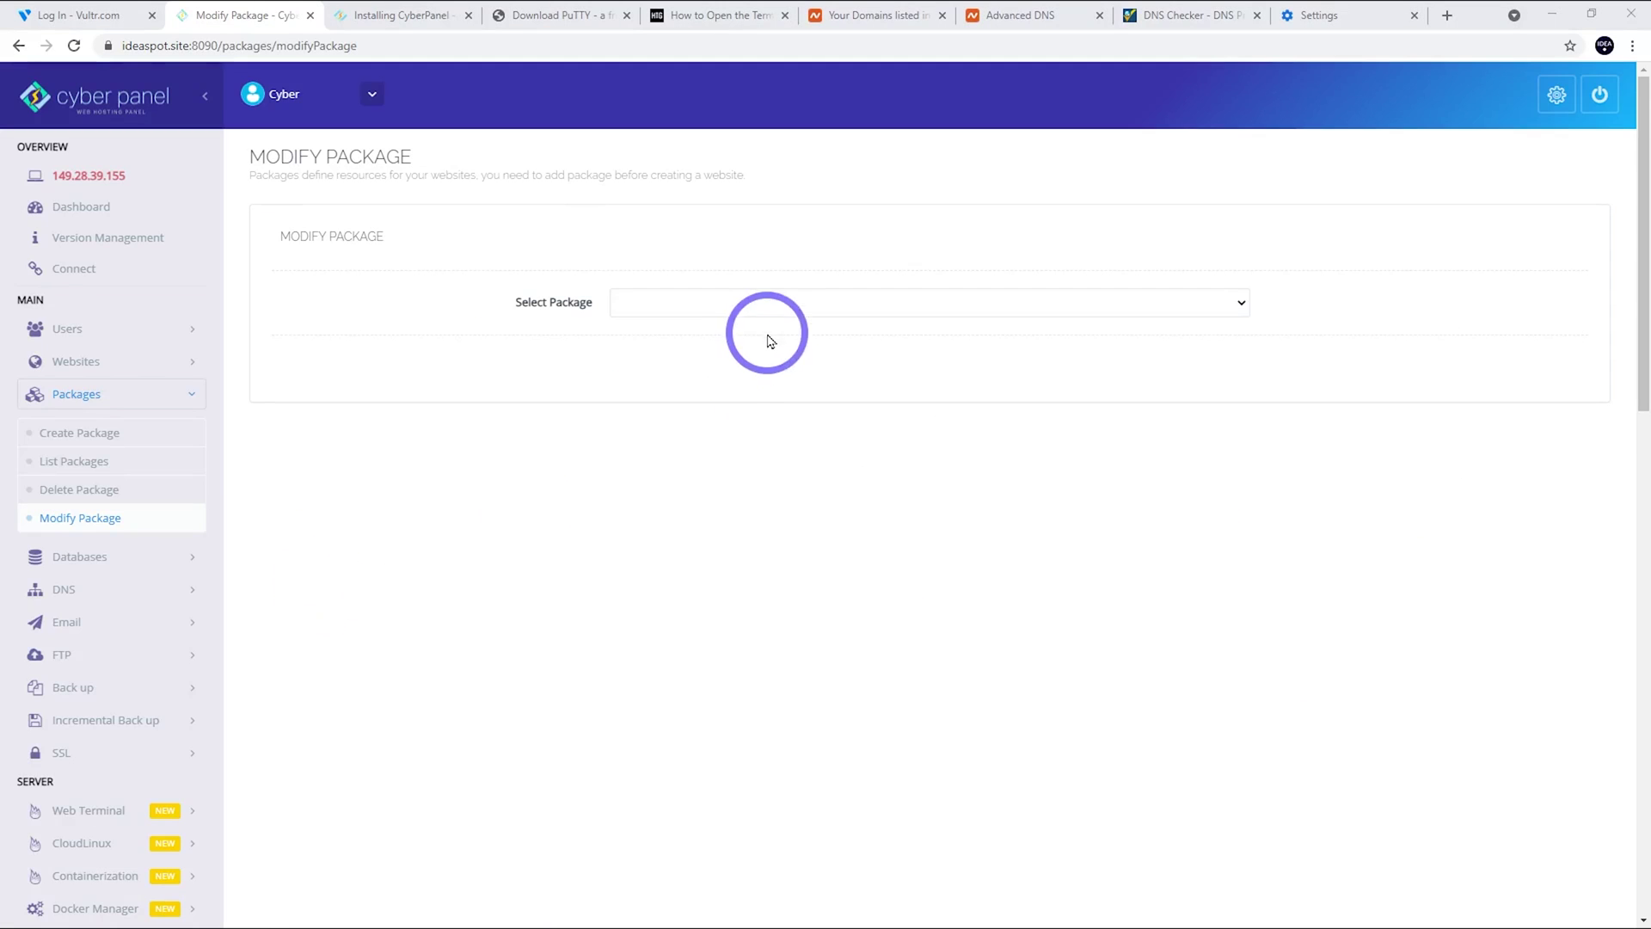
{"action": "left_click", "coordinate": [757, 305]}
{"action": "left_click", "coordinate": [659, 343]}
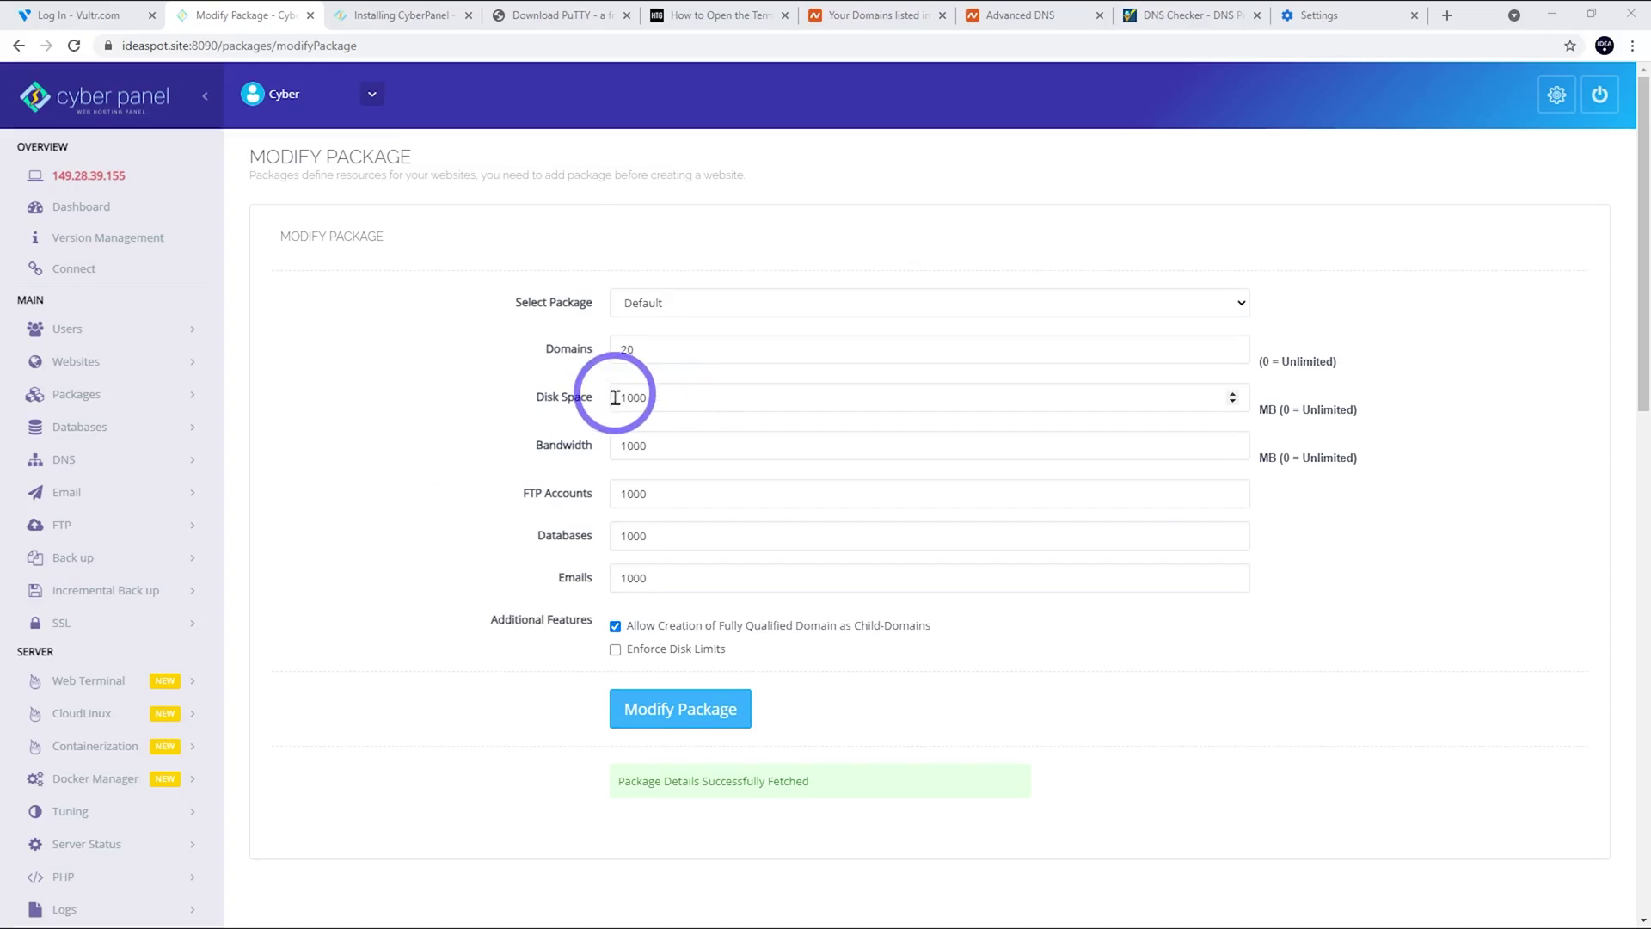
Set the Default package to 10000 MB disk space and unlimited (0) bandwidth, and save.
{"action": "left_click", "coordinate": [699, 398]}
{"action": "type", "text": "0"}
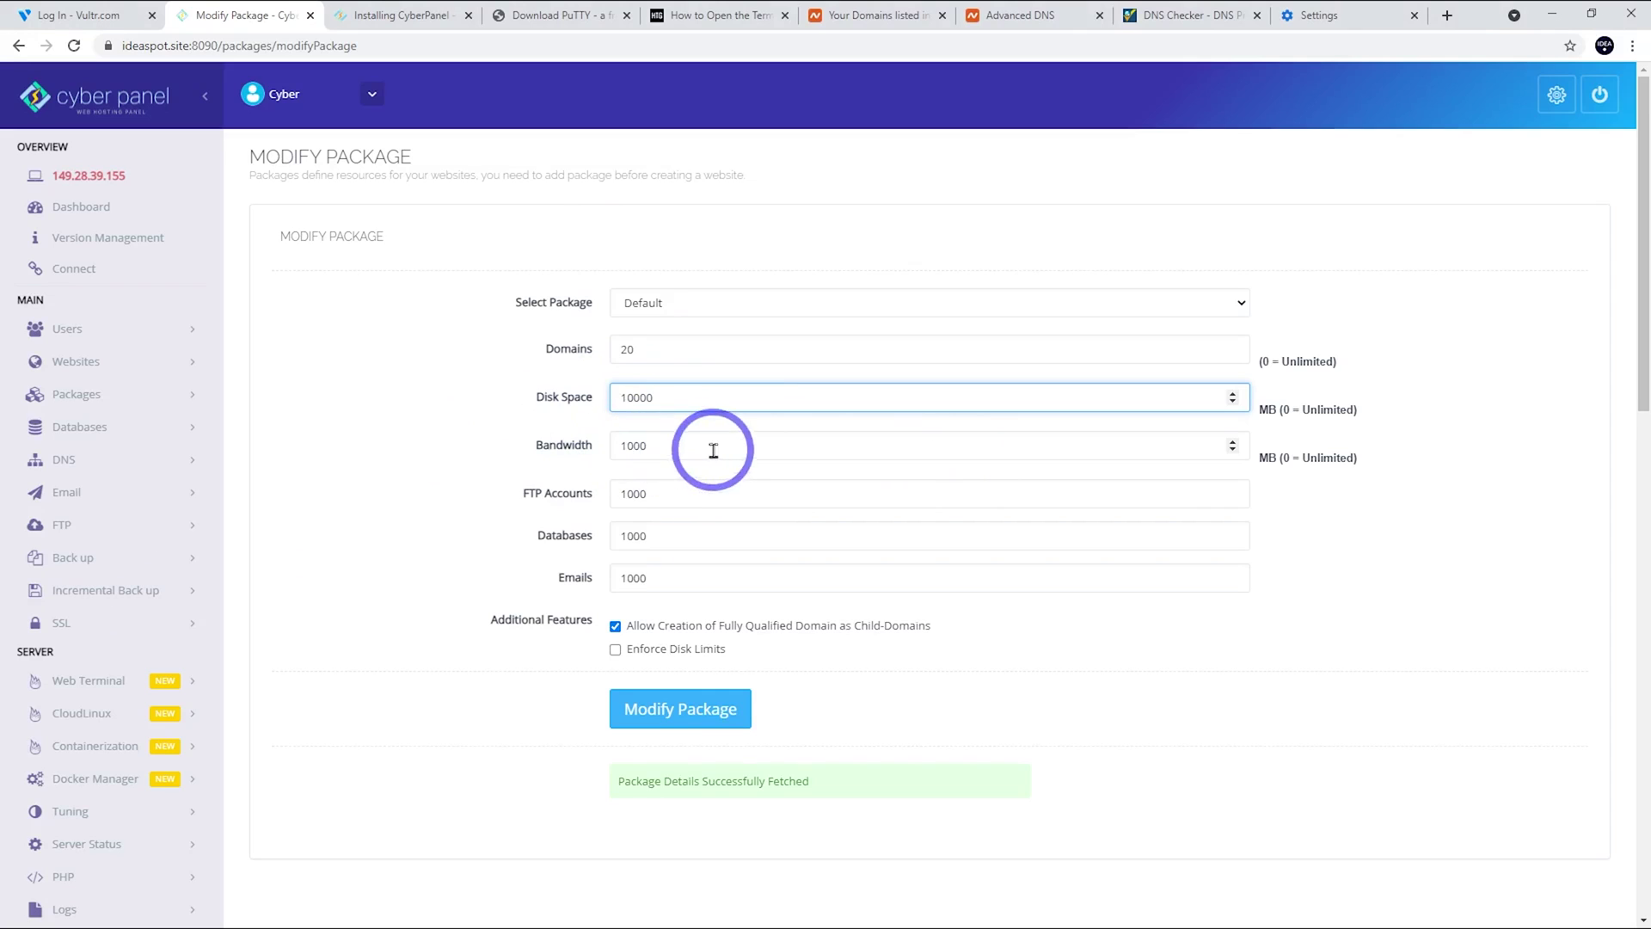
{"action": "left_click_drag", "start_coordinate": [733, 446], "coordinate": [435, 442]}
{"action": "type", "text": "0"}
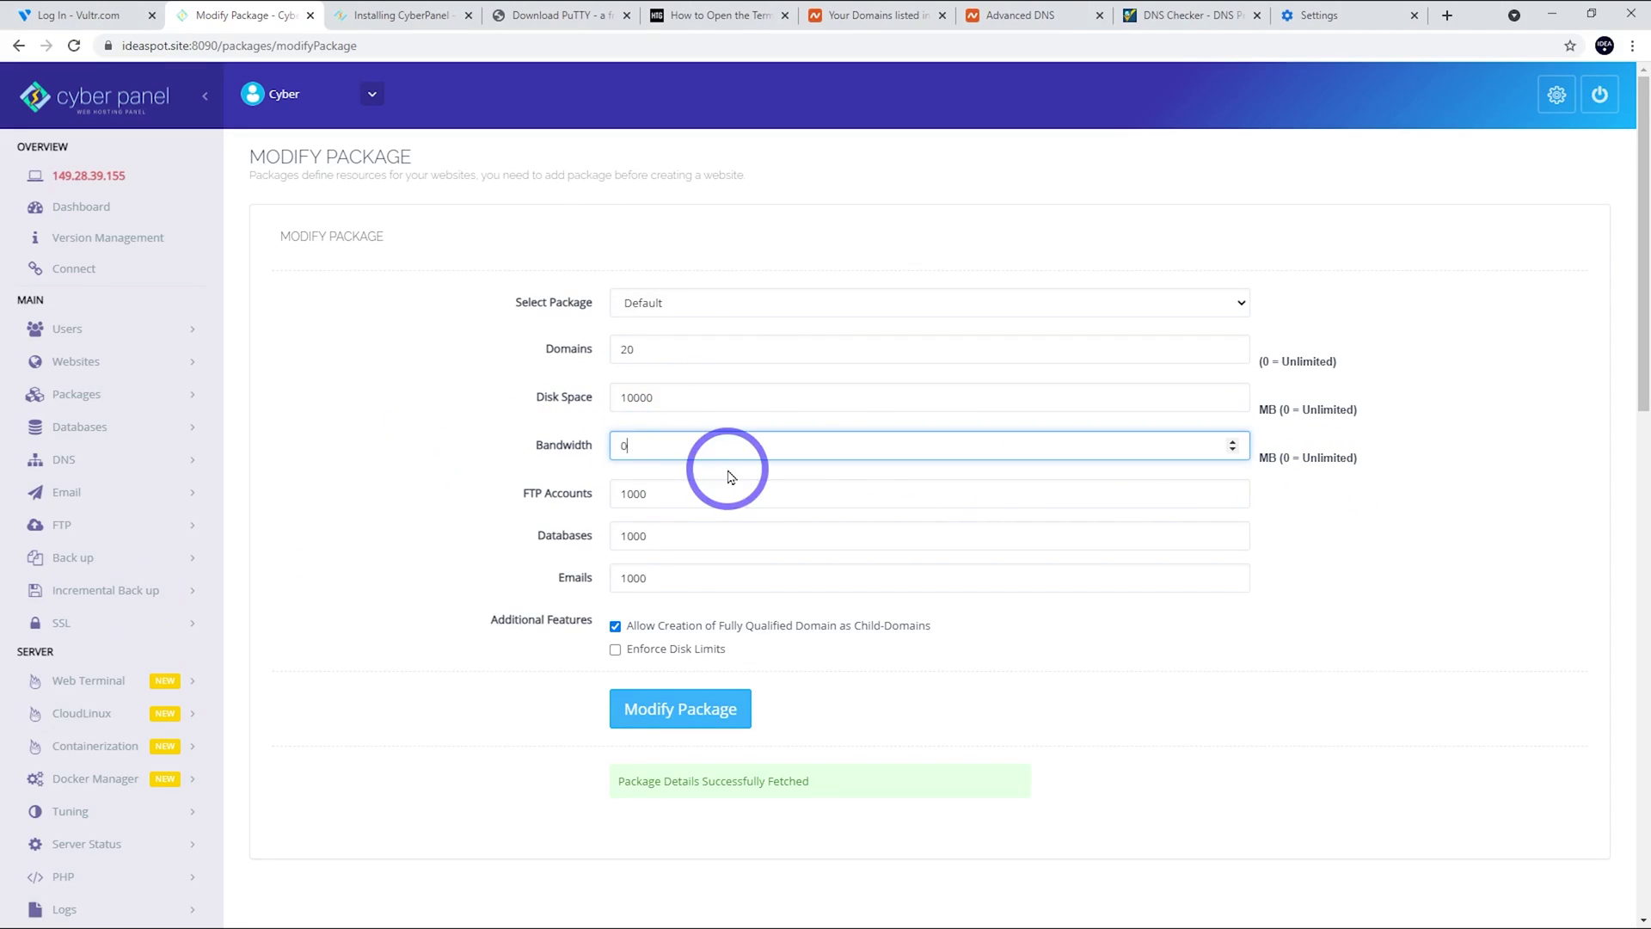
{"action": "left_click", "coordinate": [1261, 605]}
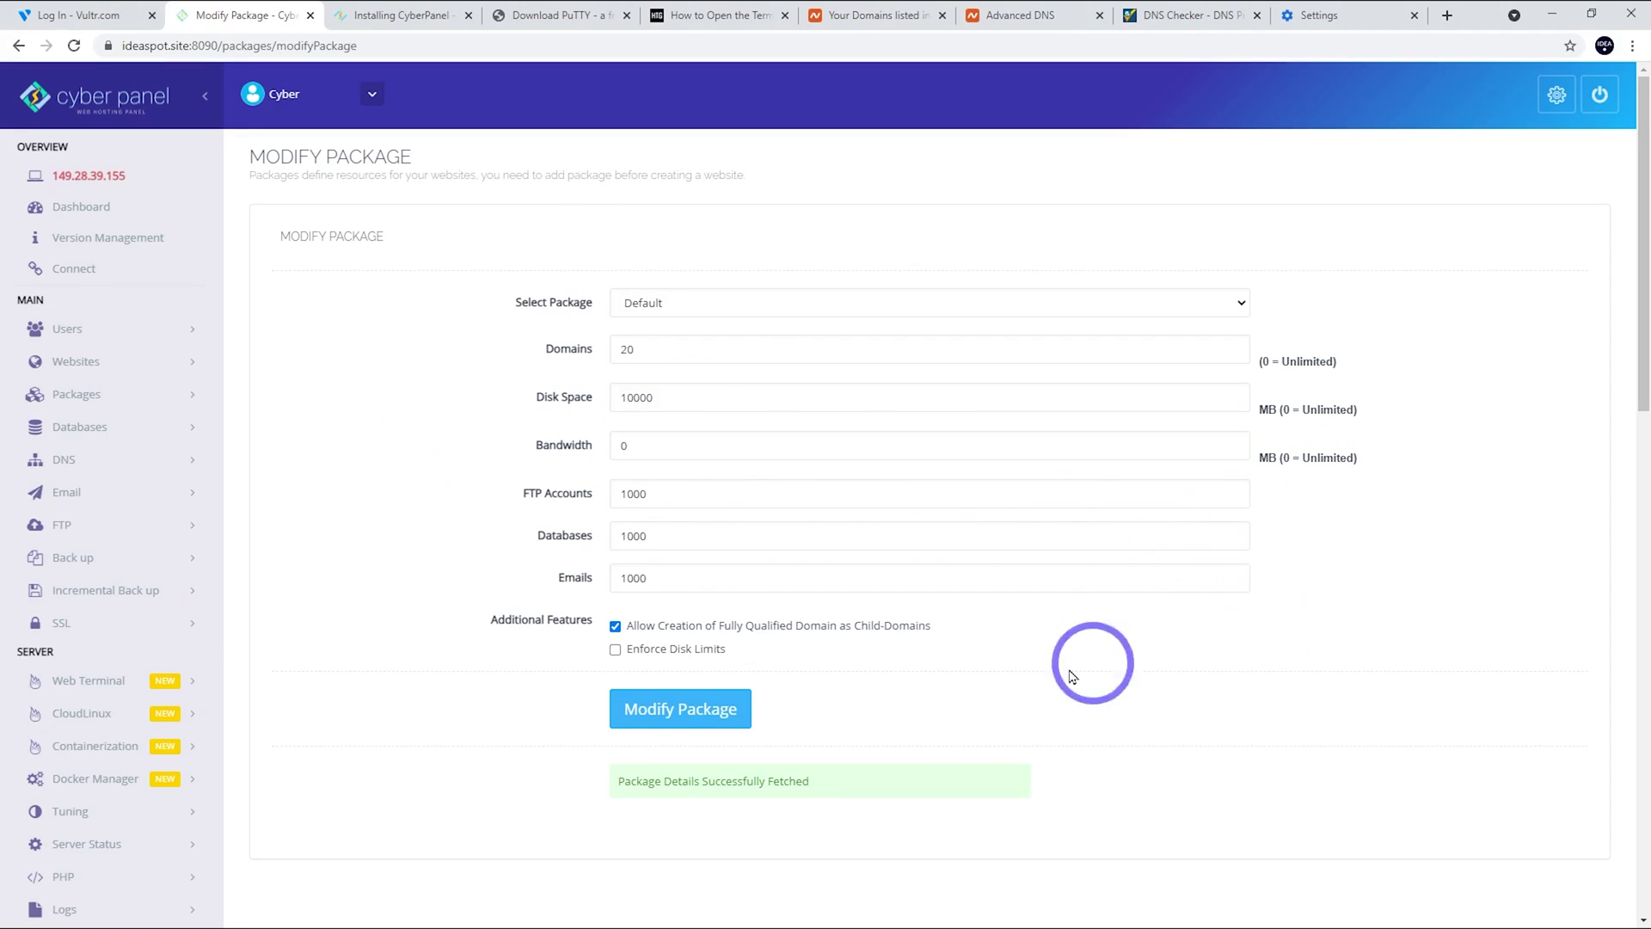
{"action": "left_click", "coordinate": [672, 716]}
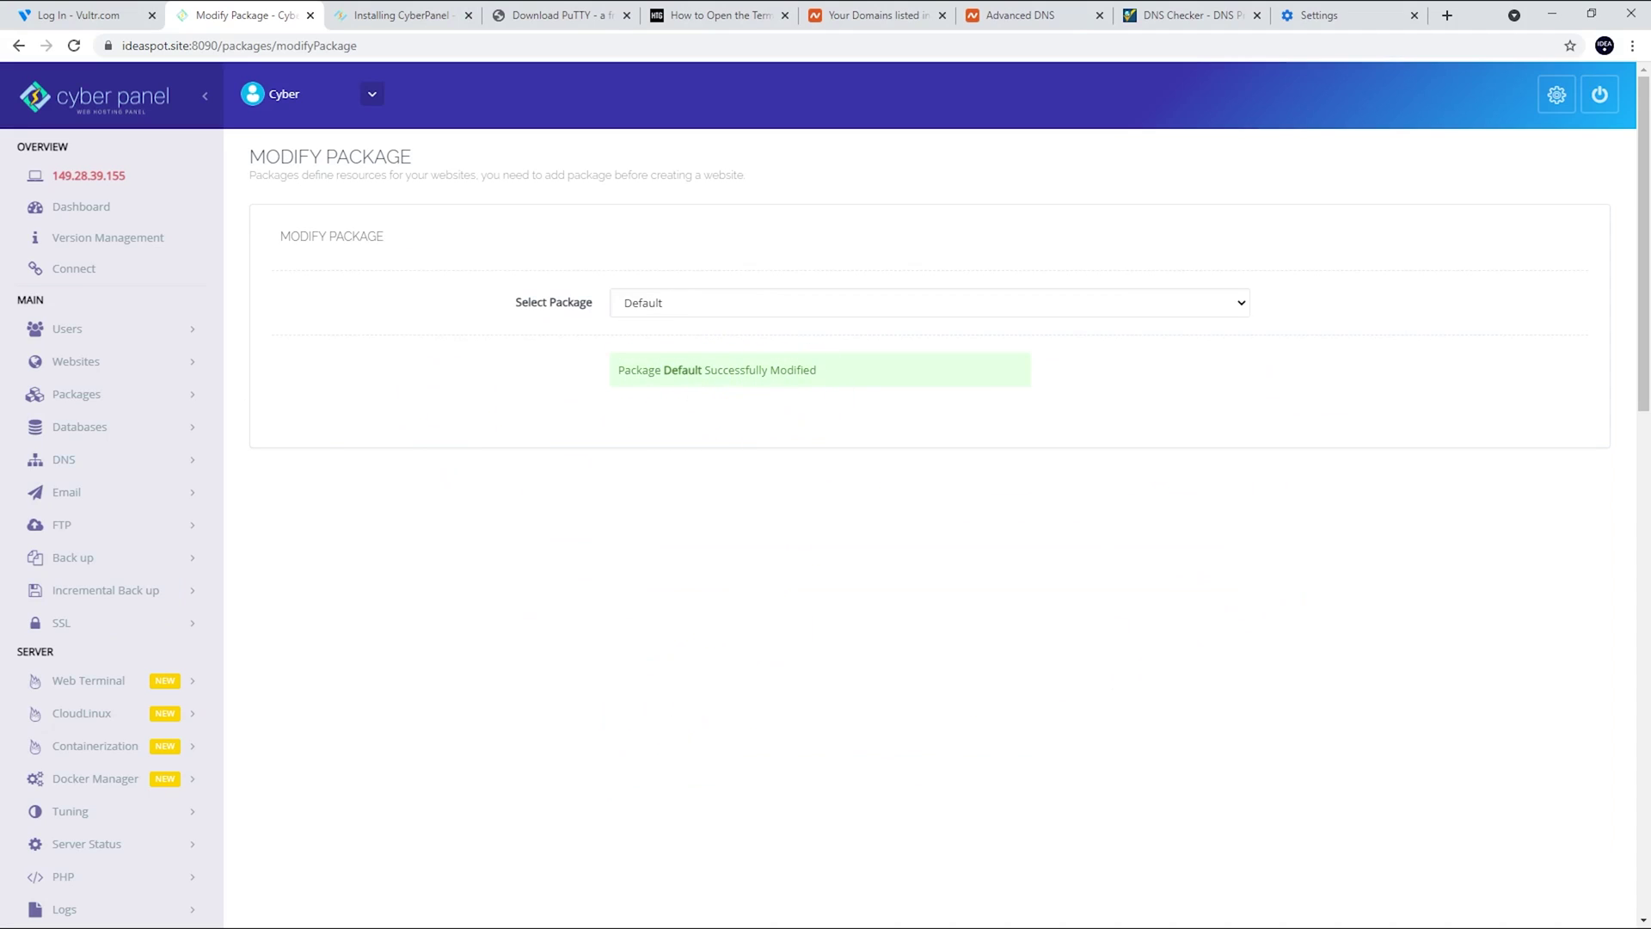
{"action": "left_click", "coordinate": [469, 15]}
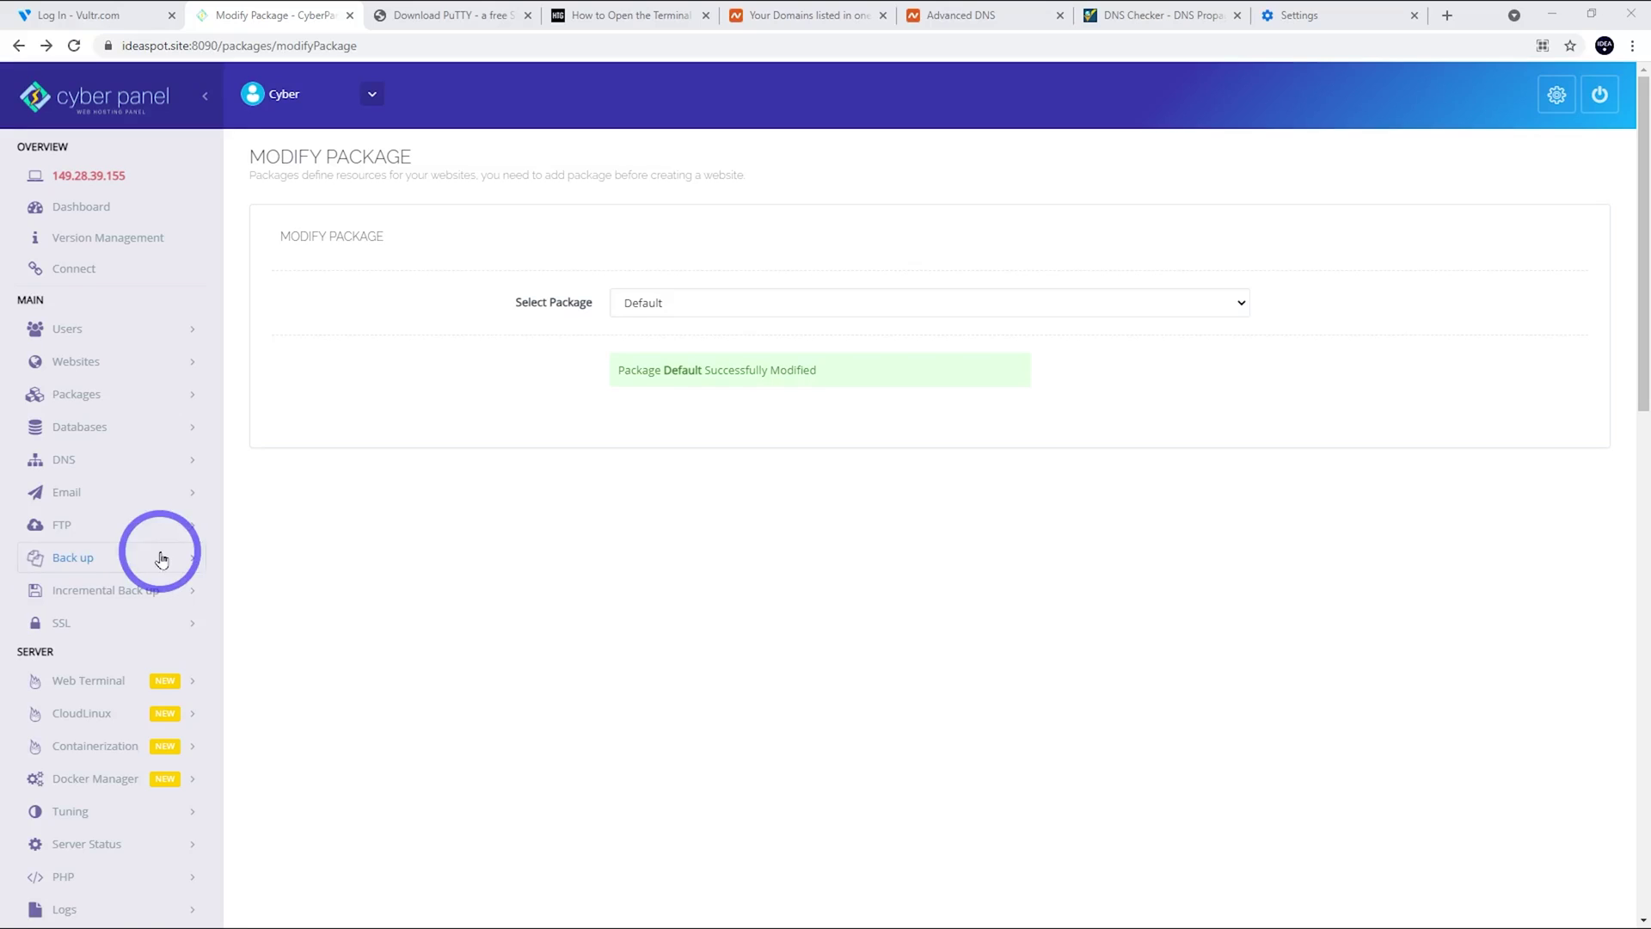
Open the Edit PHP Configs page for PHP 7.4.
{"action": "left_click", "coordinate": [74, 877]}
{"action": "scroll", "coordinate": [82, 774], "scroll_direction": "down", "scroll_amount": 2}
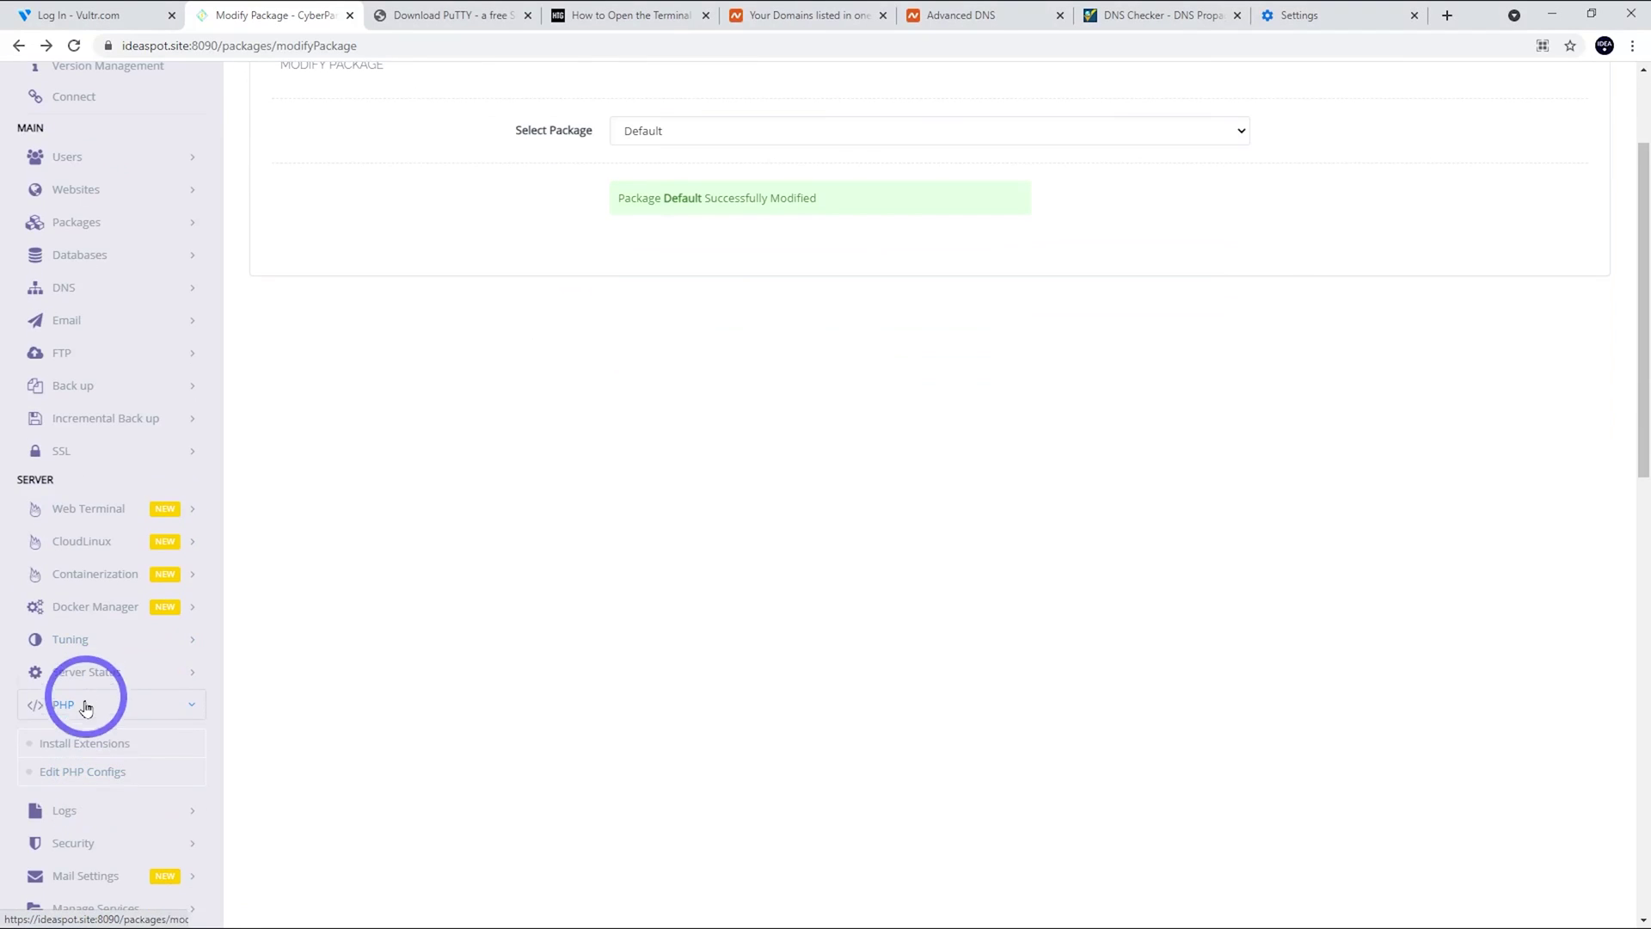
{"action": "left_click", "coordinate": [58, 781]}
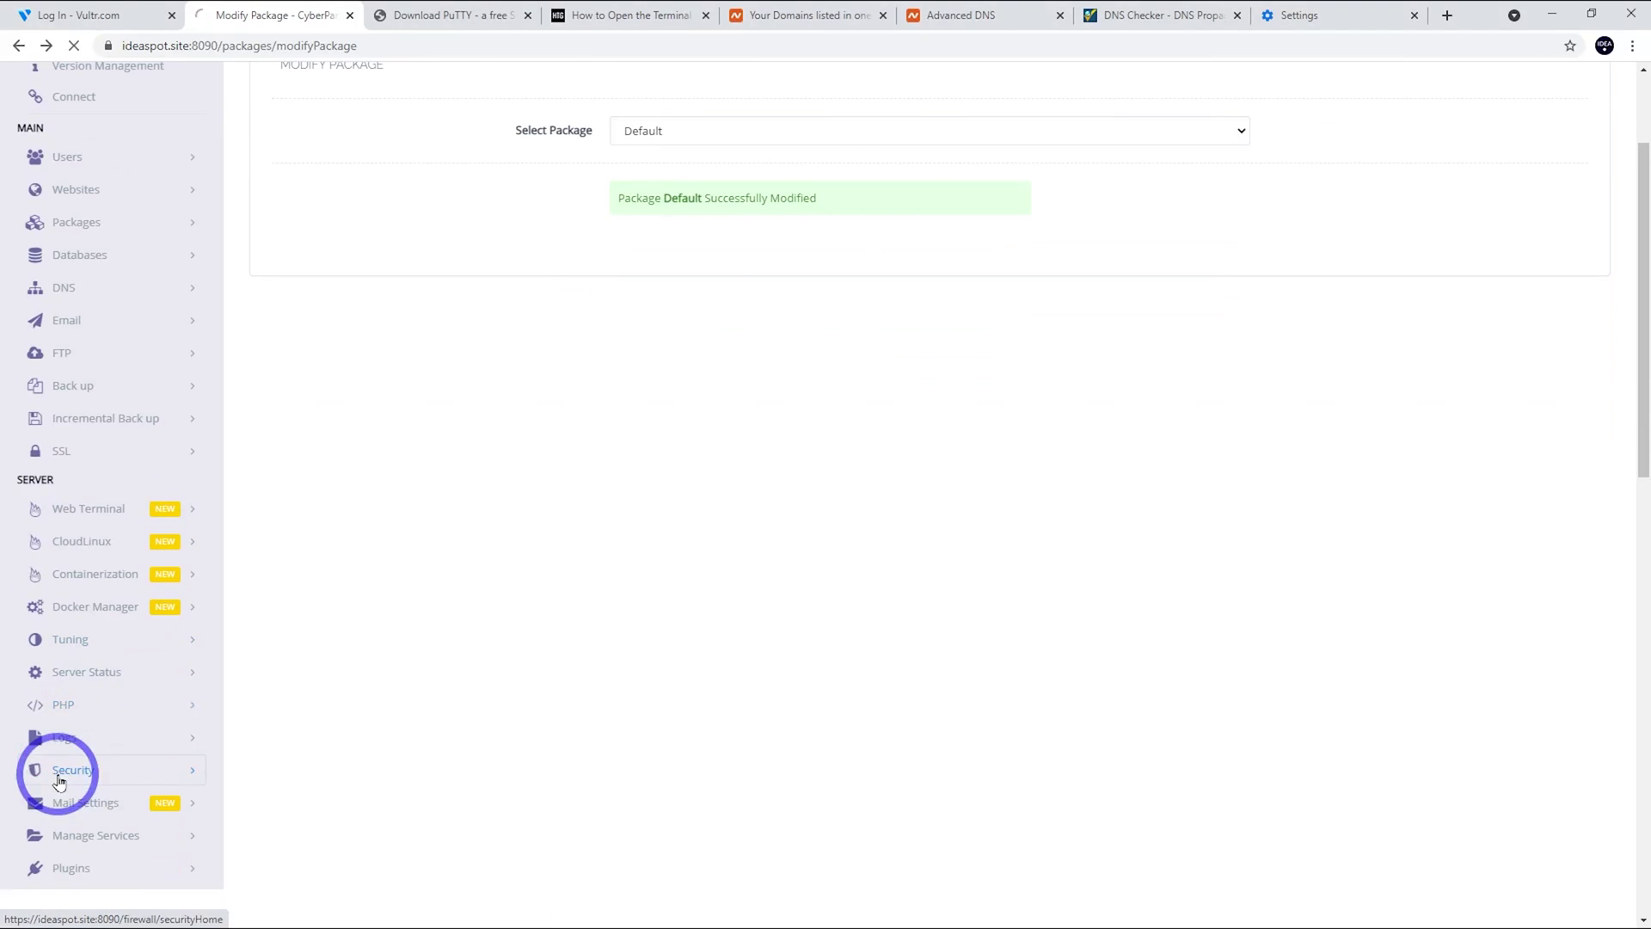
{"action": "left_click", "coordinate": [614, 372]}
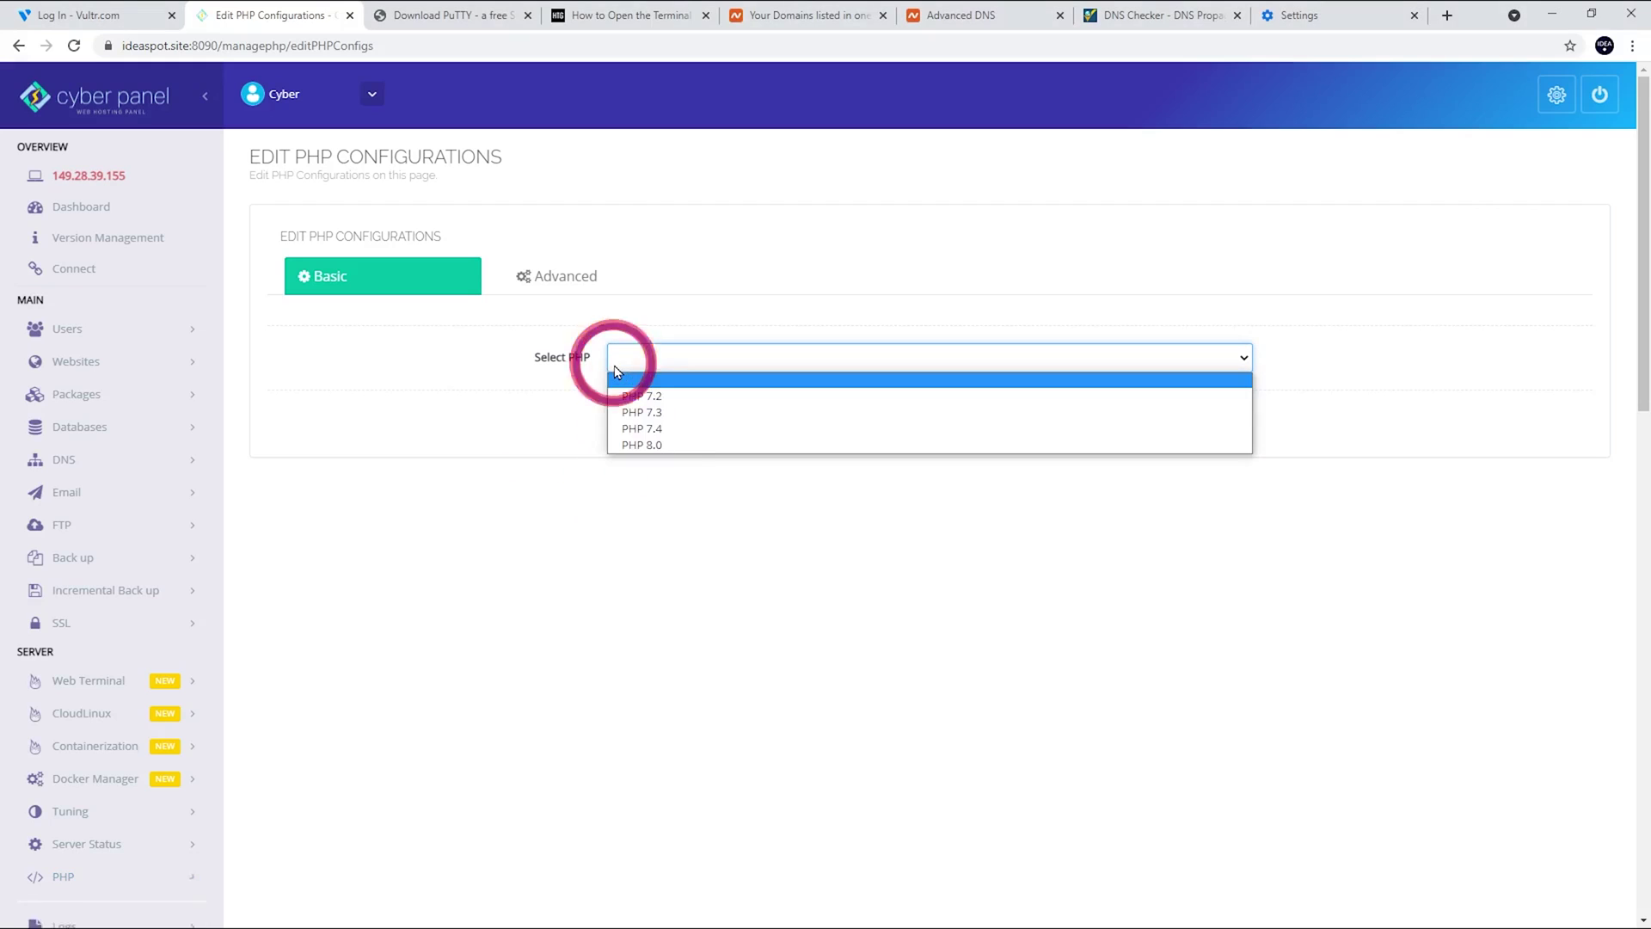
{"action": "left_click", "coordinate": [643, 431]}
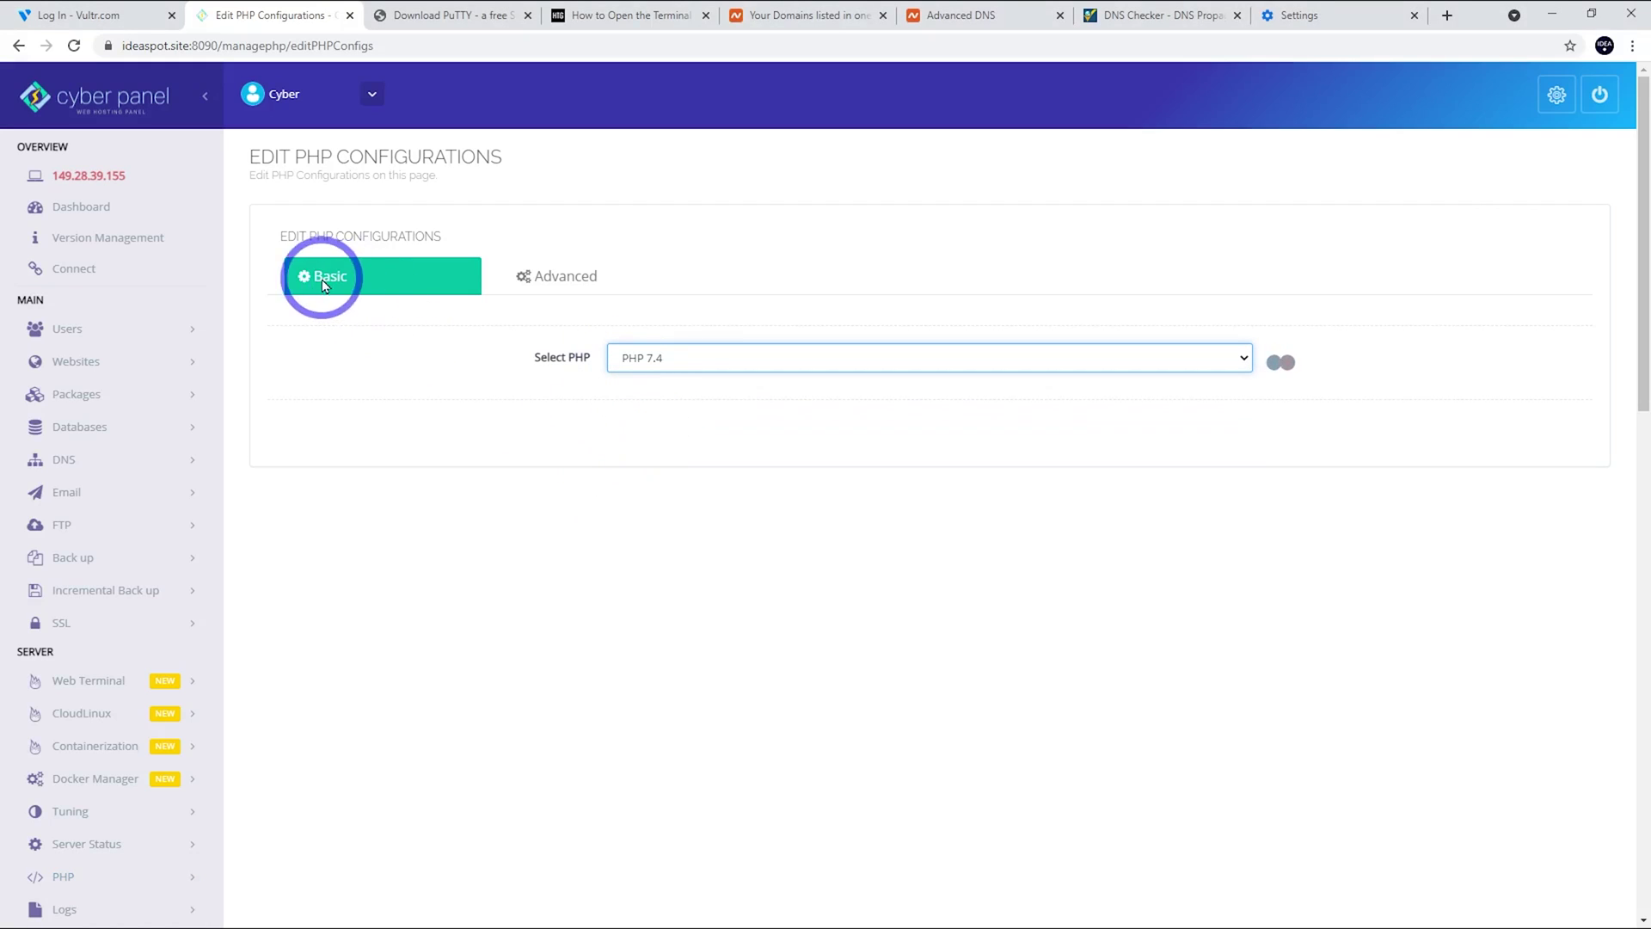
Set memory_limit 256M, upload_max_filesize 200M and post_max_size 80M, and save the PHP configs.
{"action": "scroll", "coordinate": [711, 494], "scroll_direction": "down", "scroll_amount": 2}
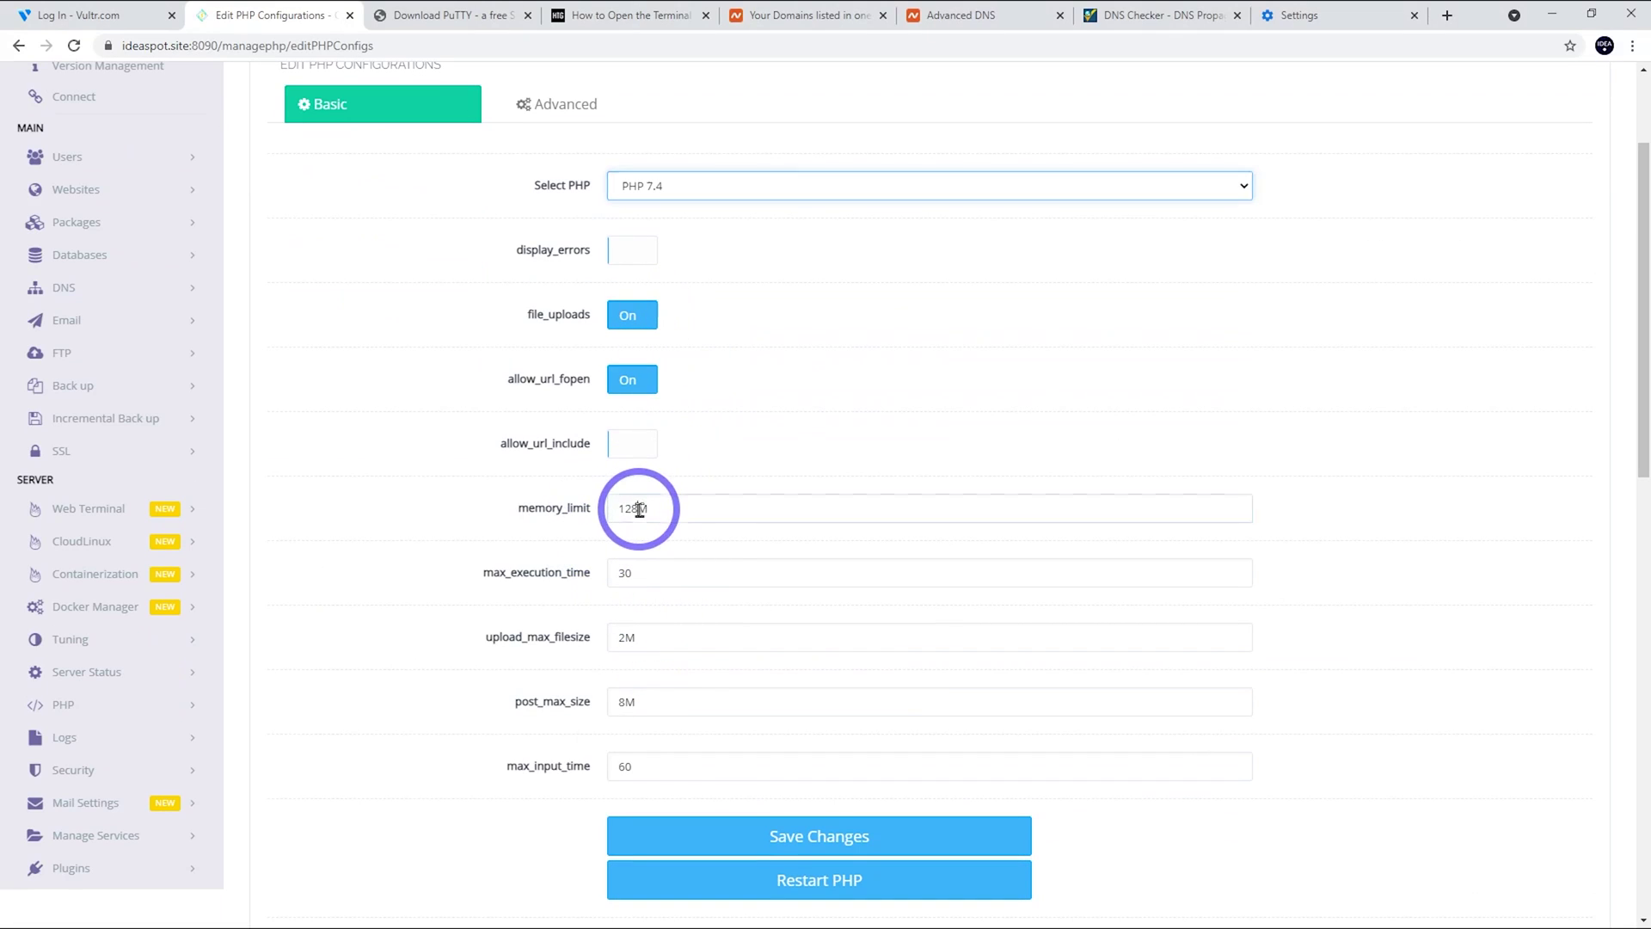
{"action": "left_click_drag", "start_coordinate": [640, 509], "coordinate": [533, 497]}
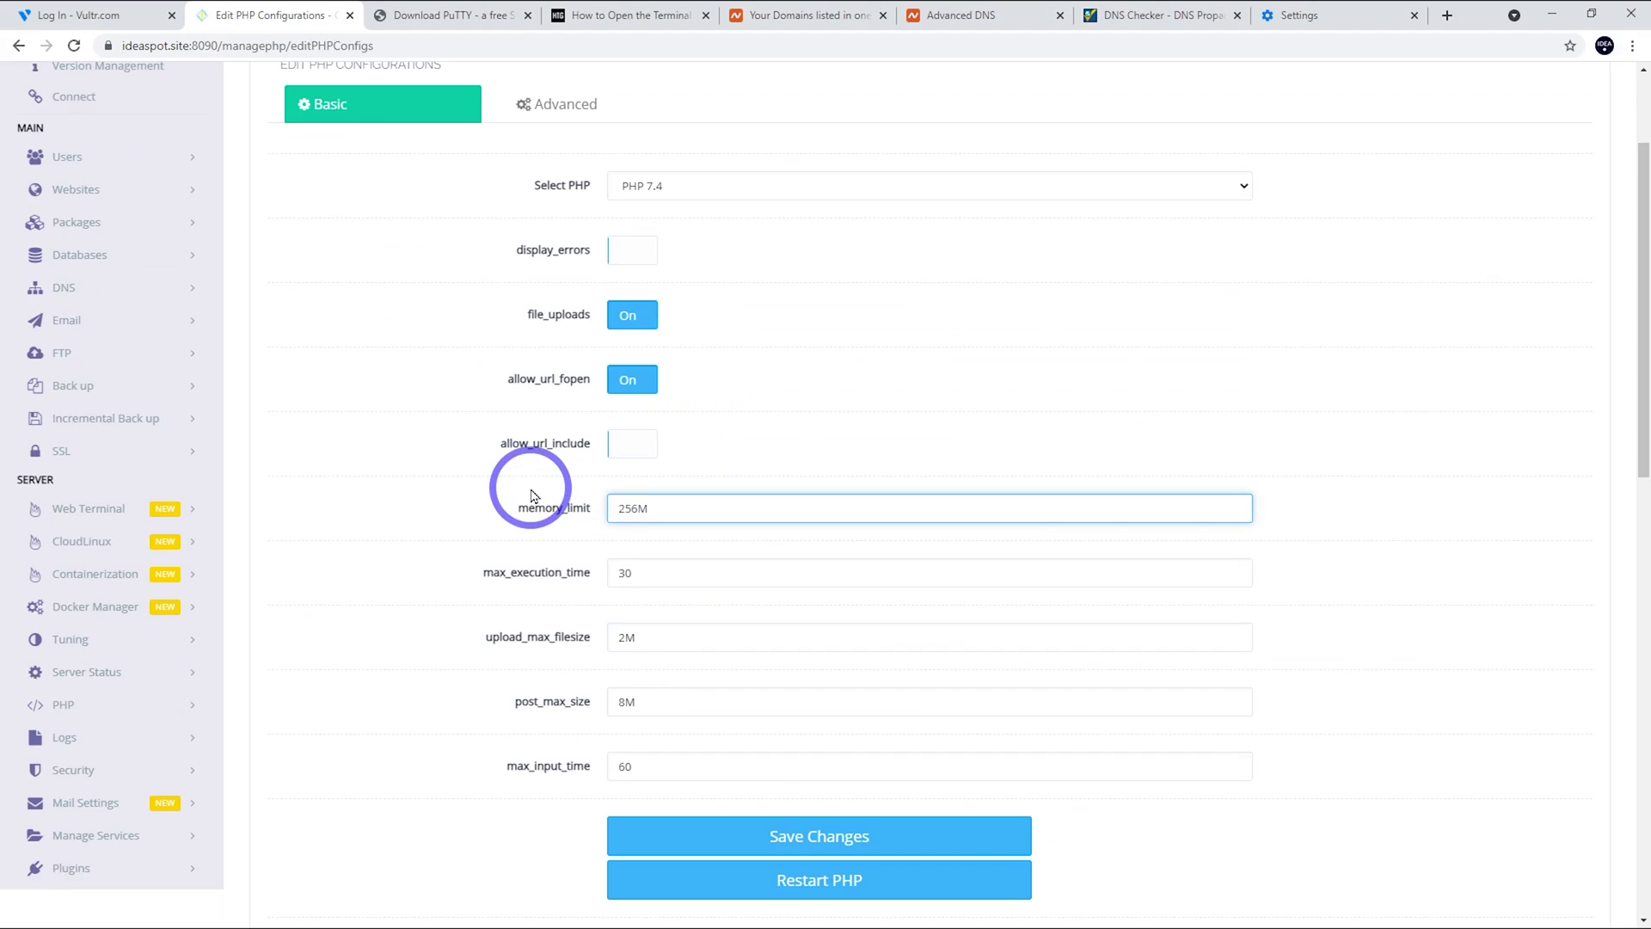
{"action": "left_click", "coordinate": [623, 638]}
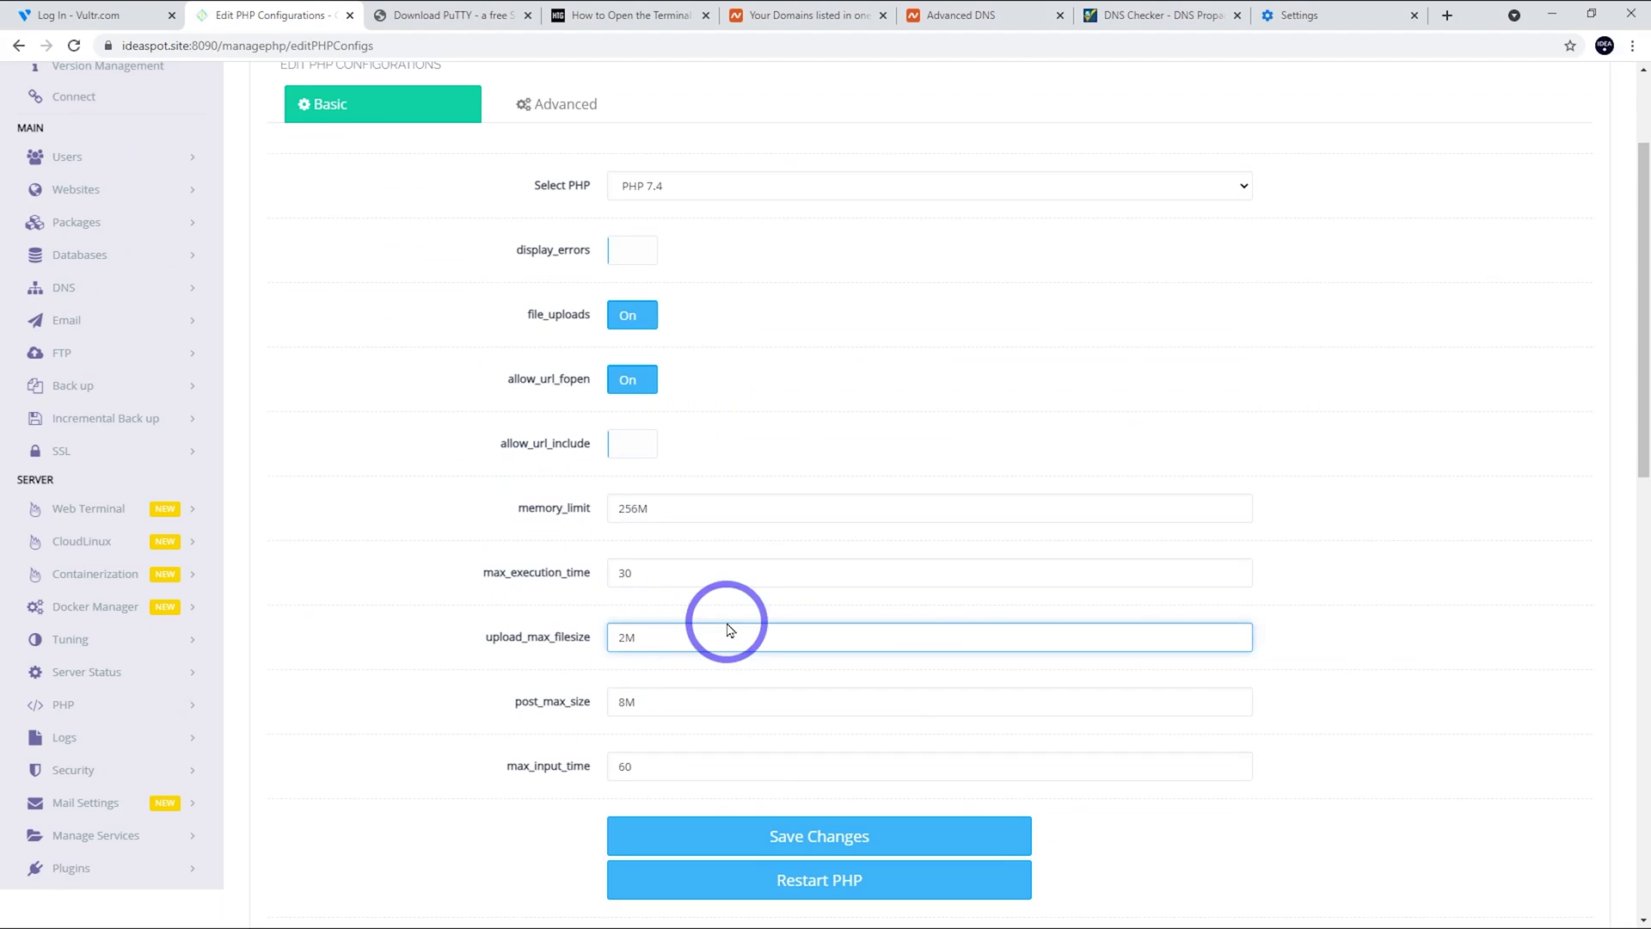
{"action": "left_click", "coordinate": [624, 637]}
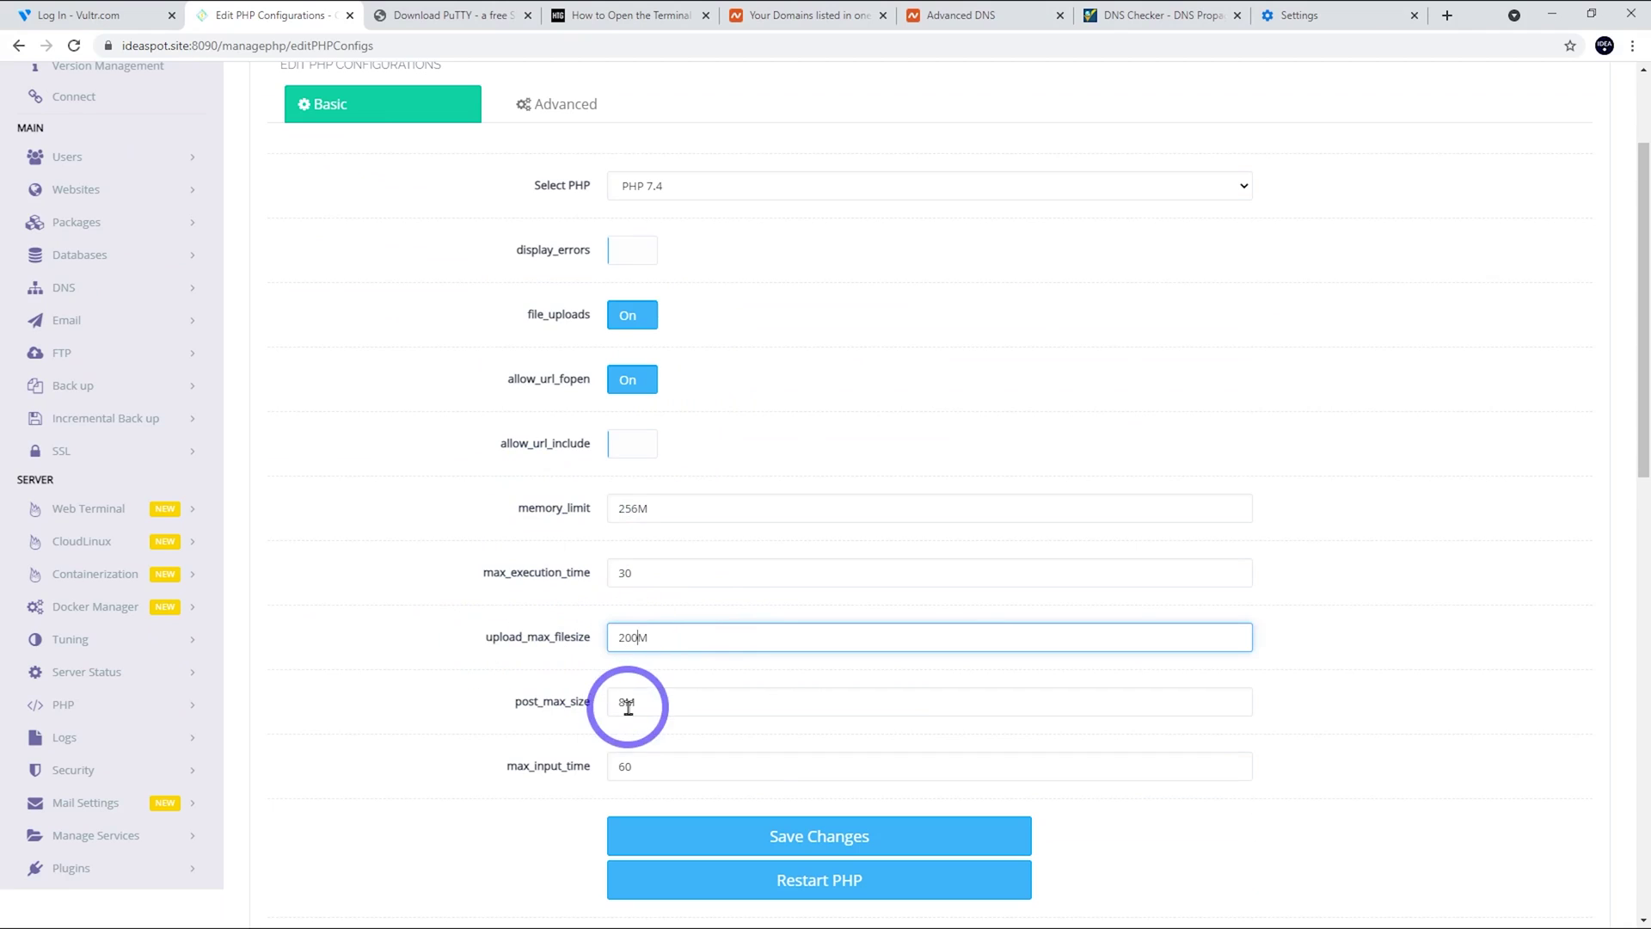
{"action": "left_click", "coordinate": [654, 701]}
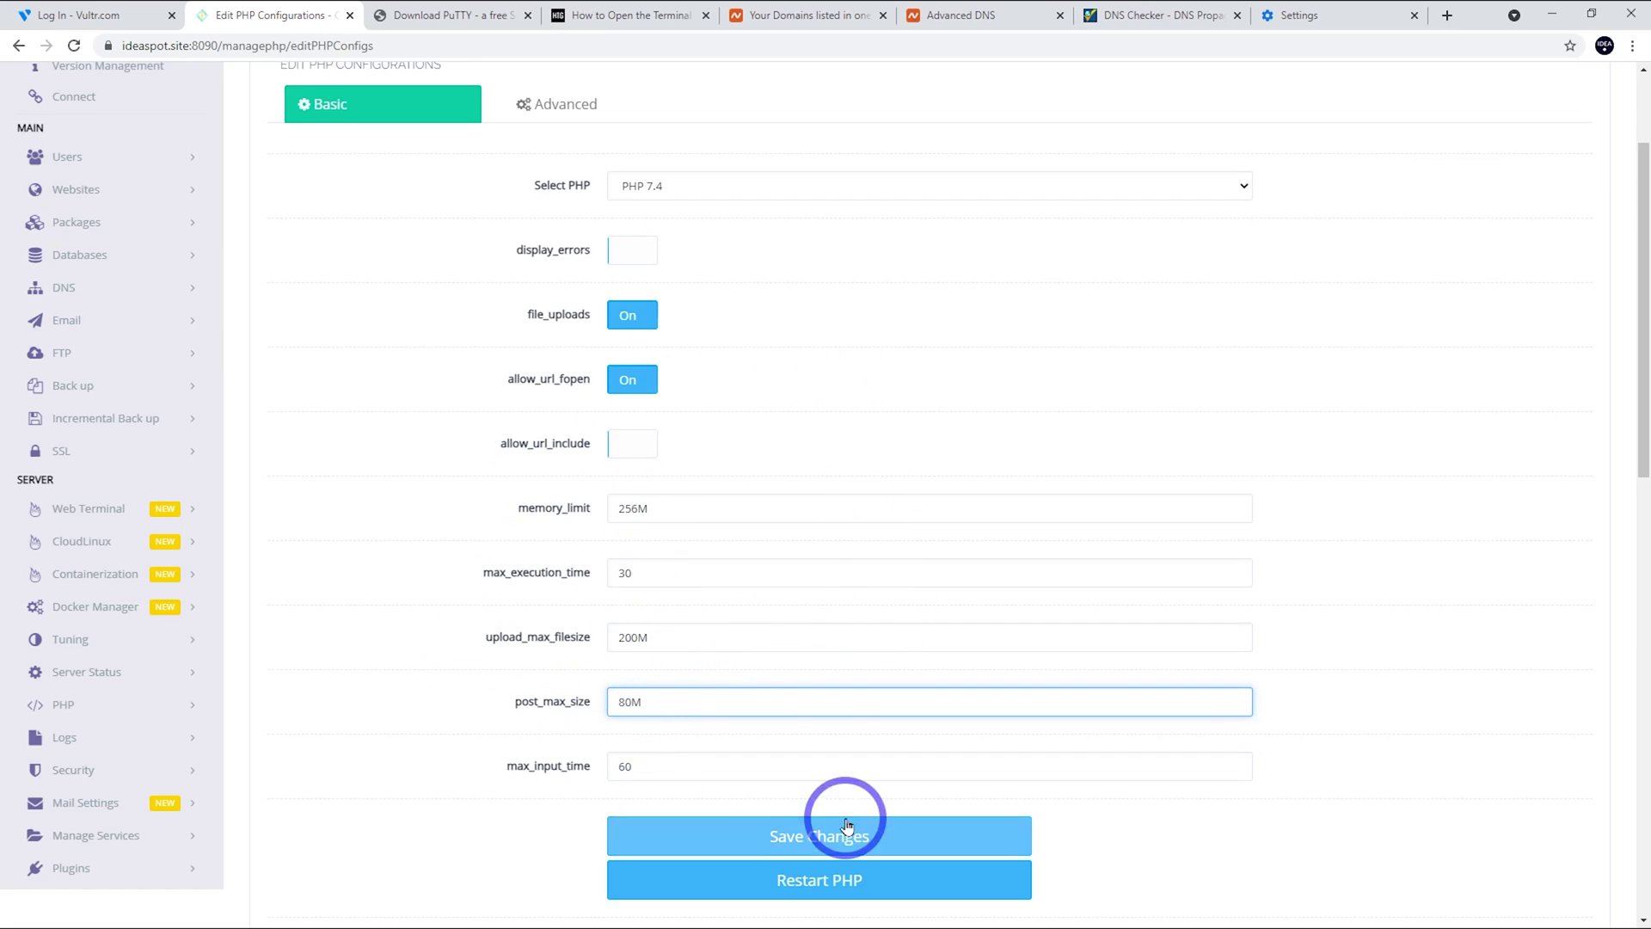
{"action": "left_click", "coordinate": [796, 841]}
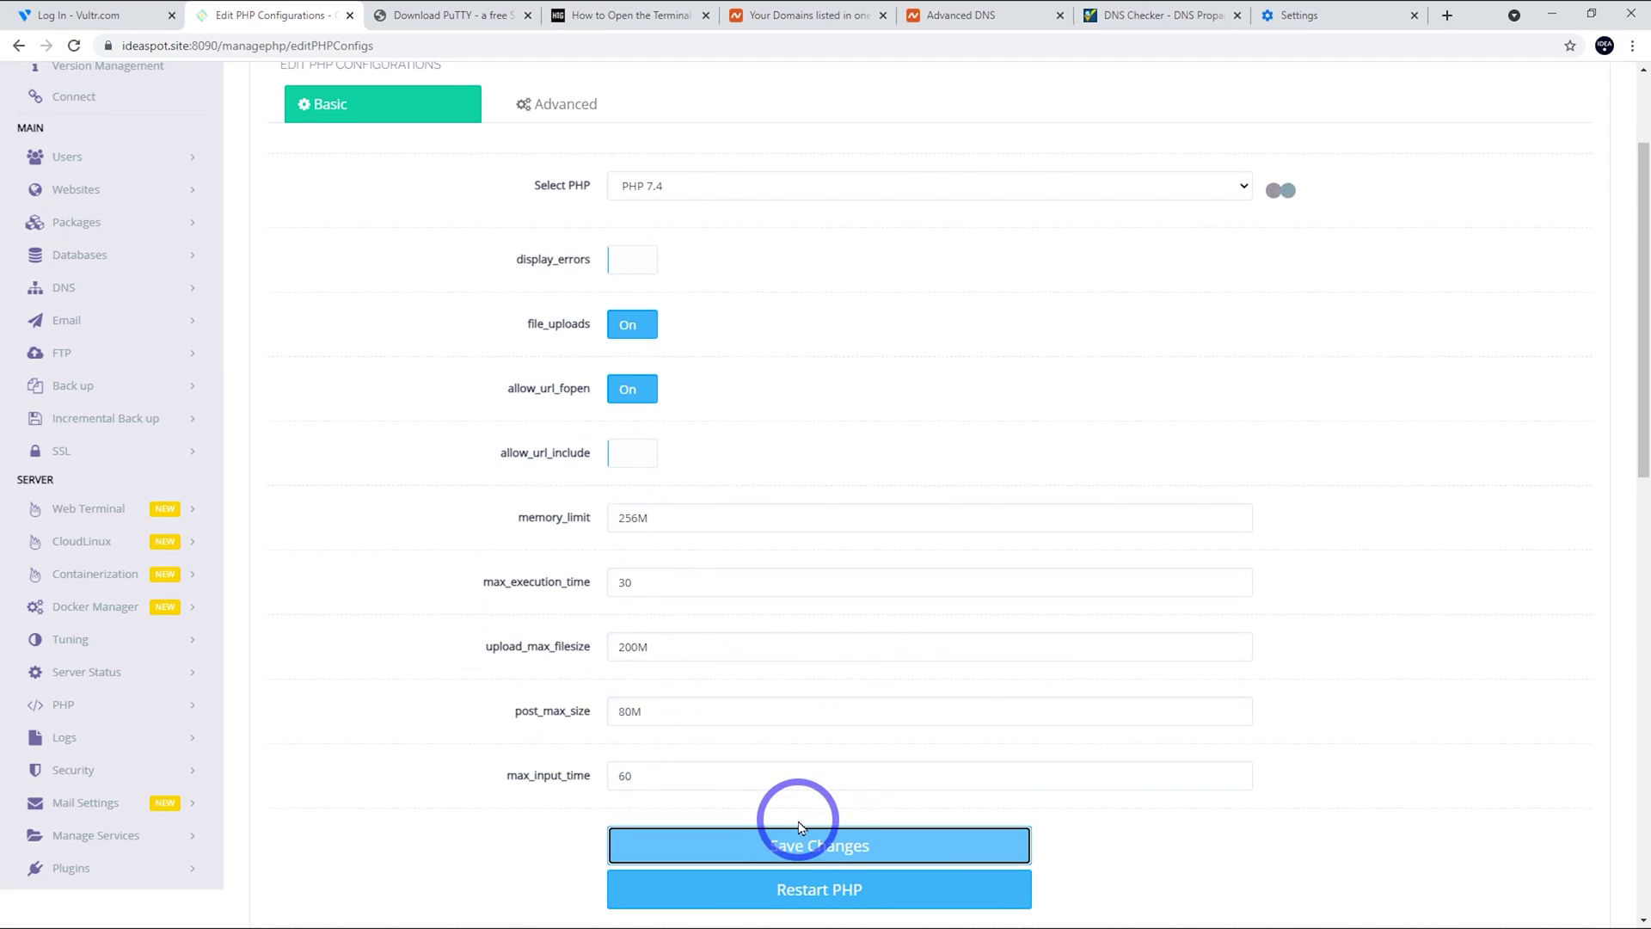
{"action": "scroll", "coordinate": [591, 768], "scroll_direction": "down", "scroll_amount": 3}
{"action": "scroll", "coordinate": [656, 611], "scroll_direction": "down", "scroll_amount": 1}
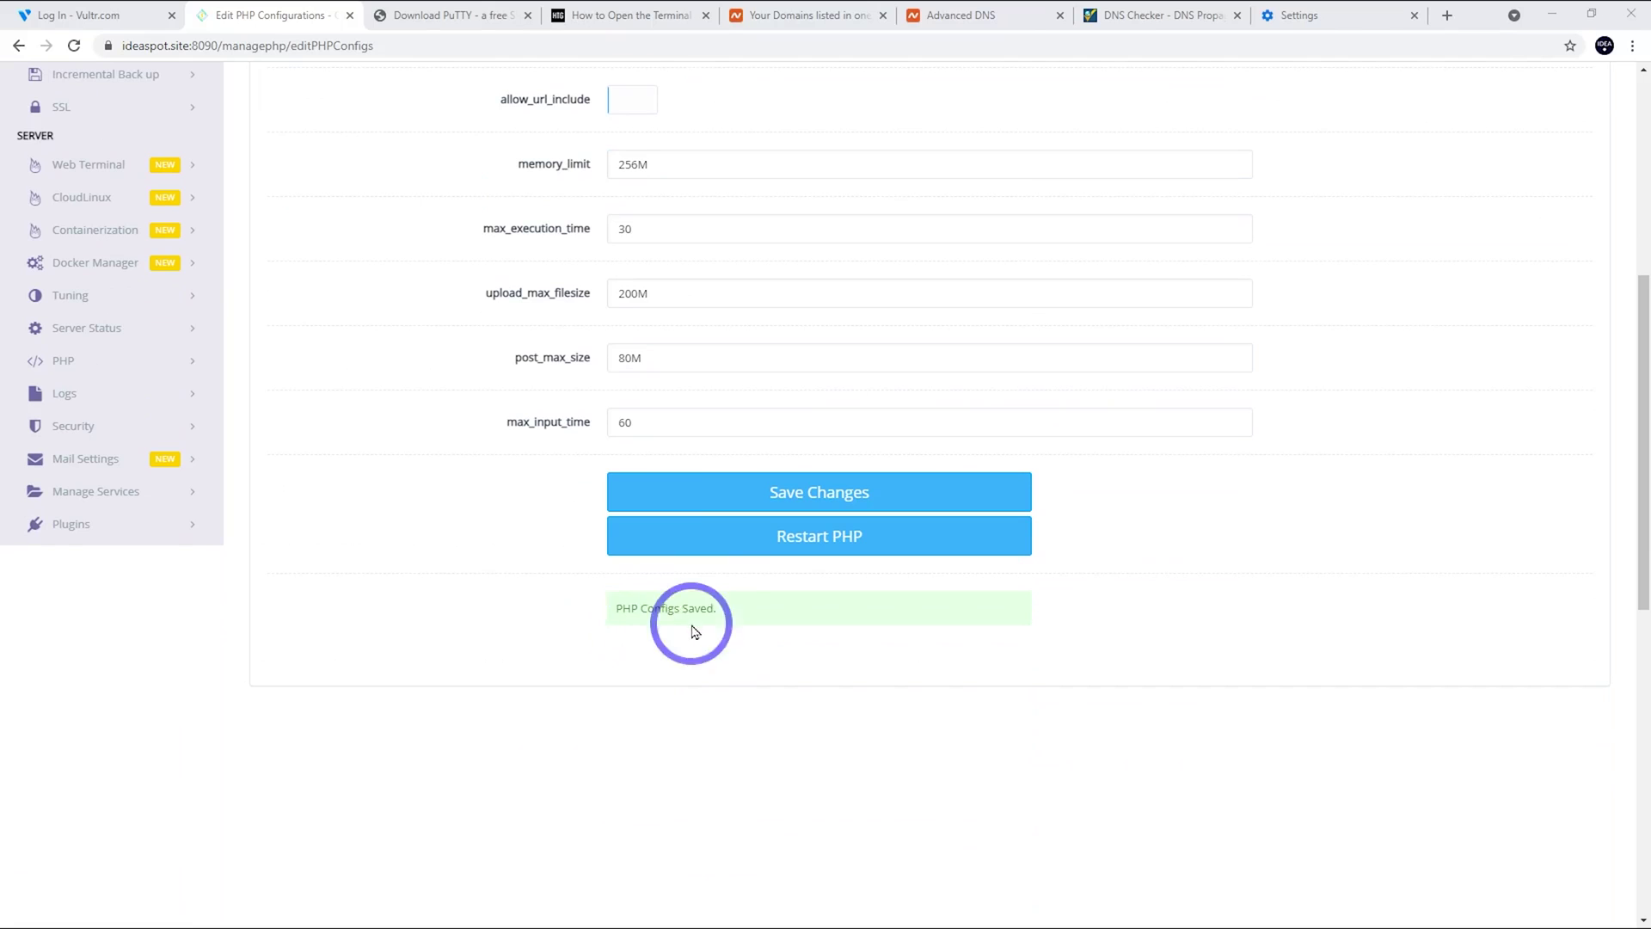
{"action": "scroll", "coordinate": [654, 599], "scroll_direction": "up", "scroll_amount": 5}
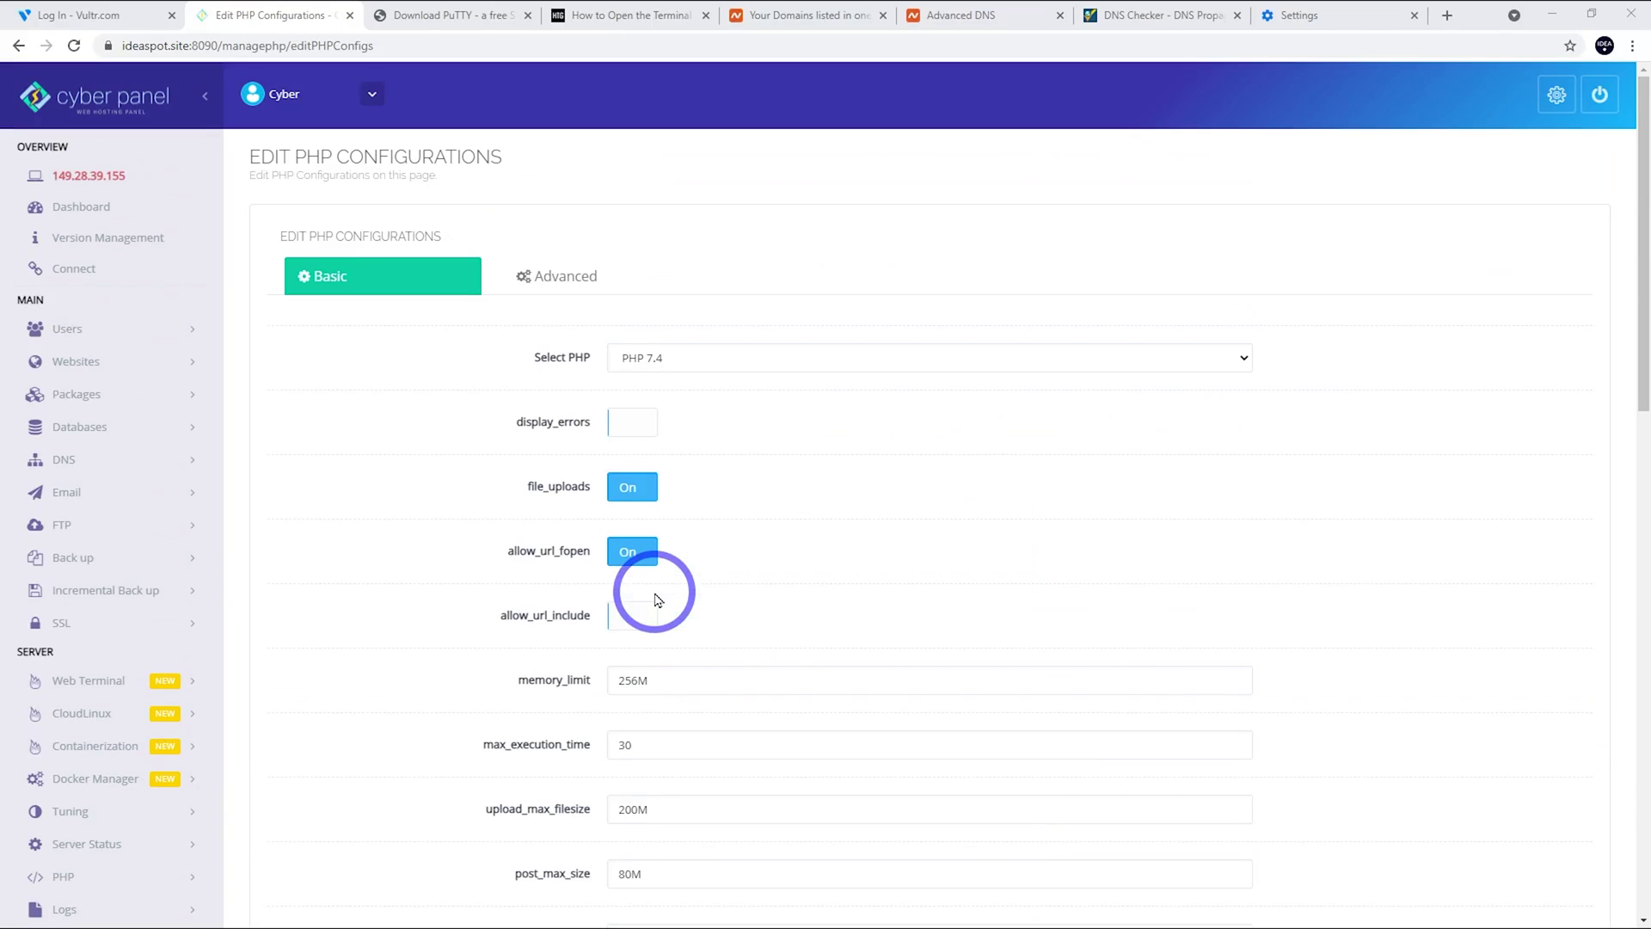
Open ideaspot.site's management page from List Websites and scroll to the Application Installer.
{"action": "left_click", "coordinate": [76, 362]}
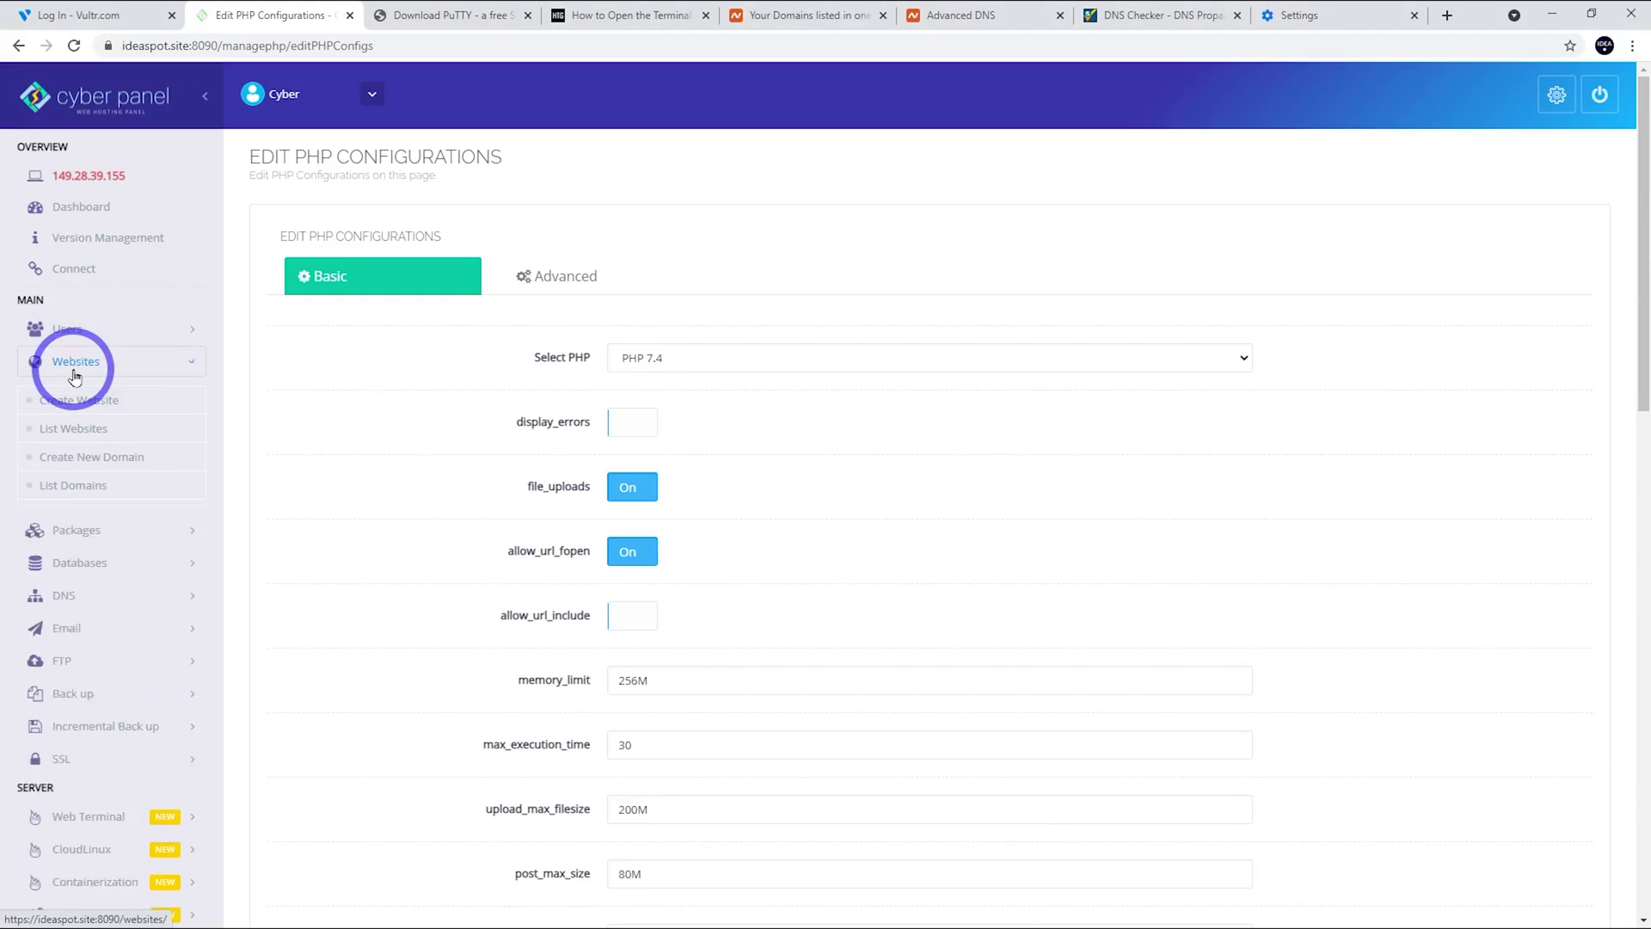
{"action": "left_click", "coordinate": [75, 427]}
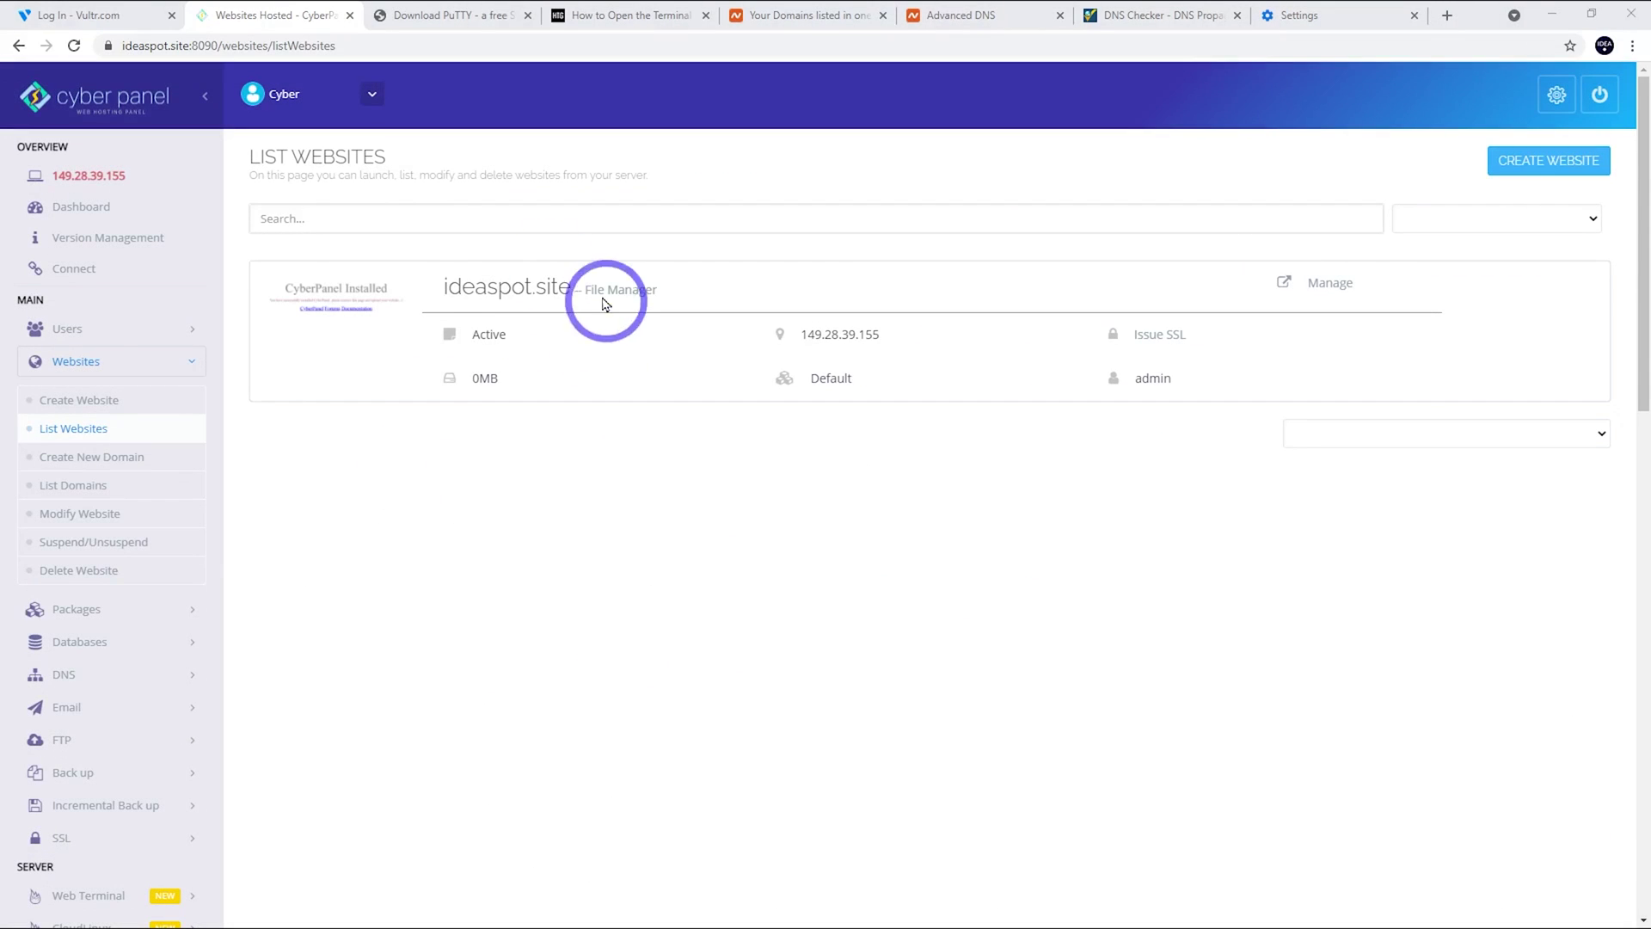
{"action": "left_click", "coordinate": [1325, 285]}
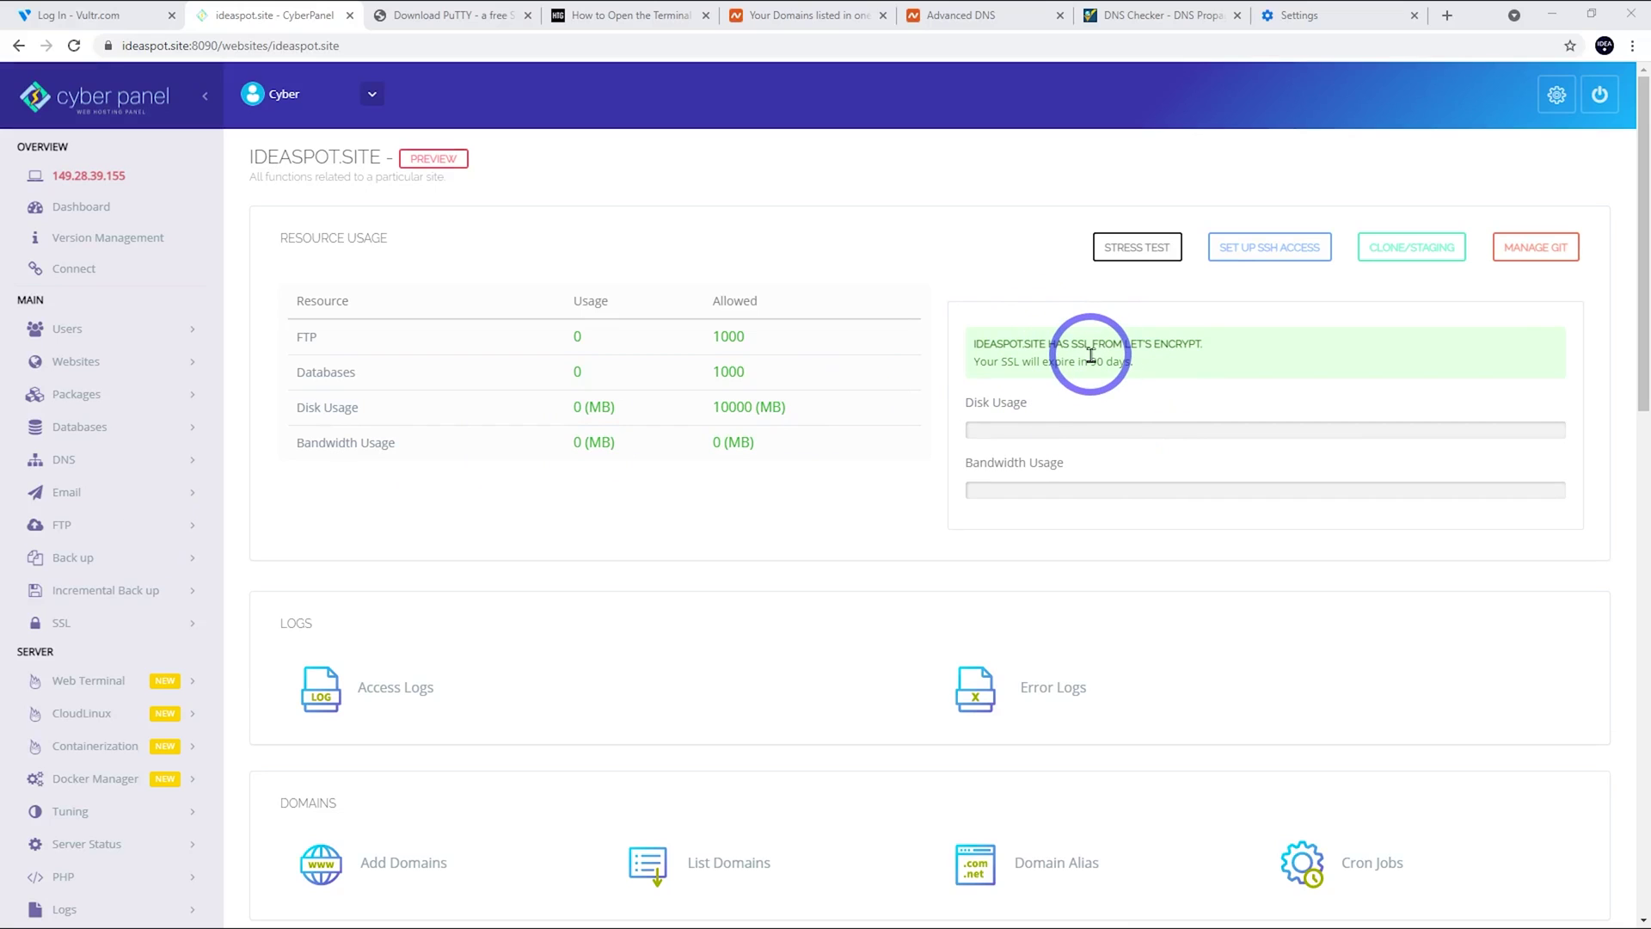
{"action": "scroll", "coordinate": [1091, 355], "scroll_direction": "down", "scroll_amount": 7}
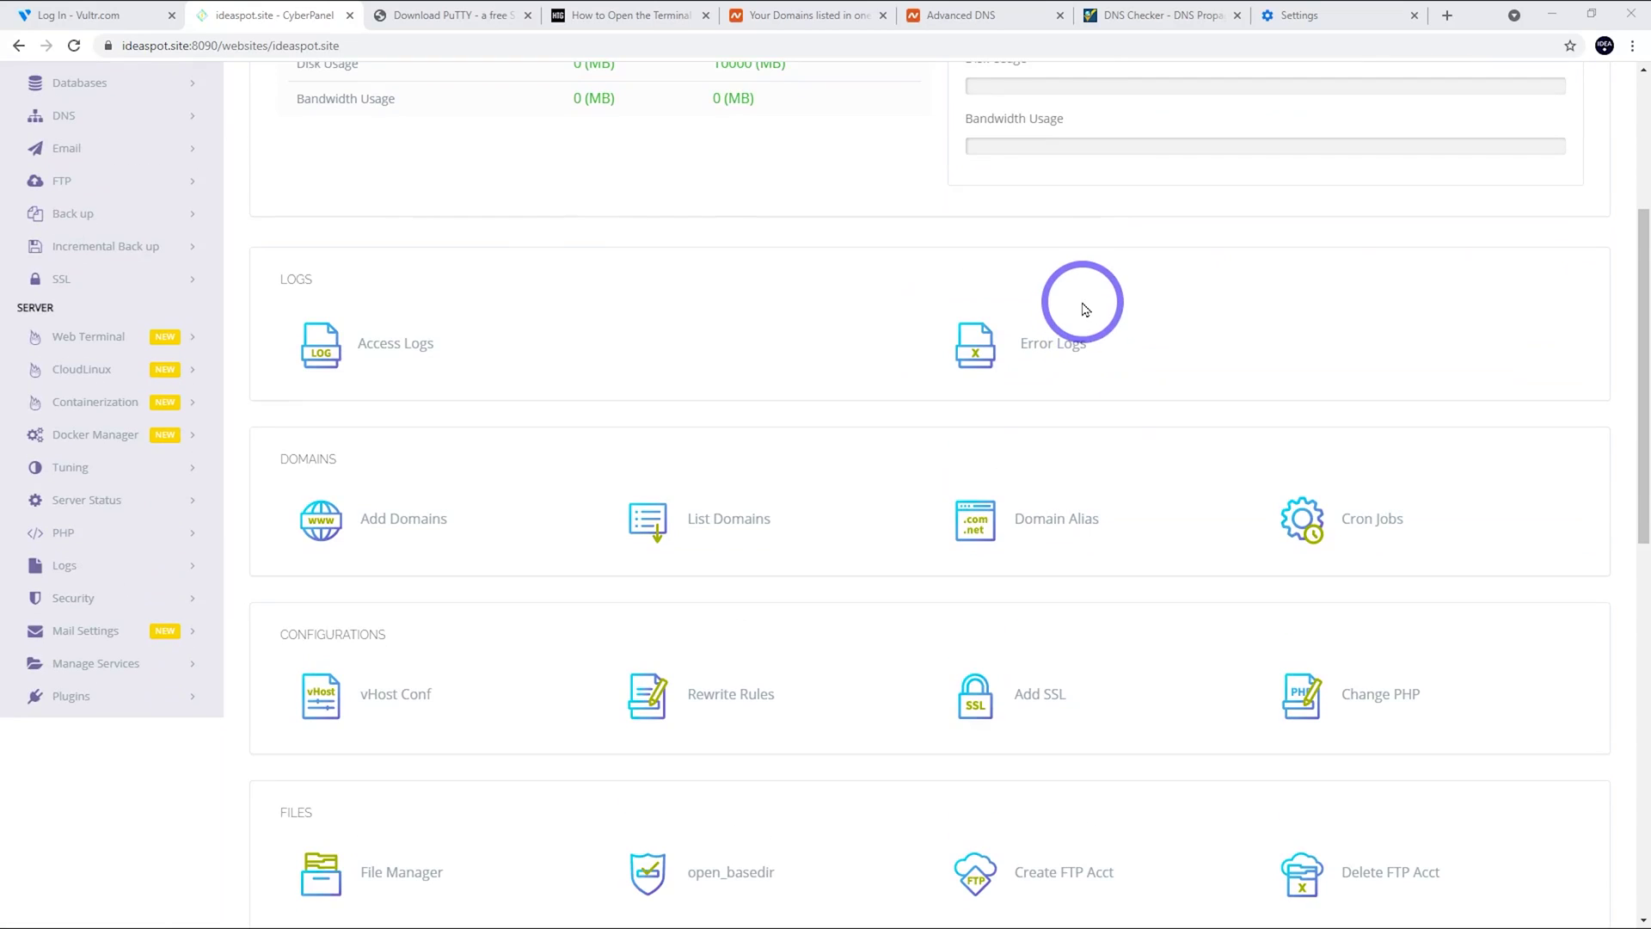
{"action": "scroll", "coordinate": [1084, 310], "scroll_direction": "down", "scroll_amount": 5}
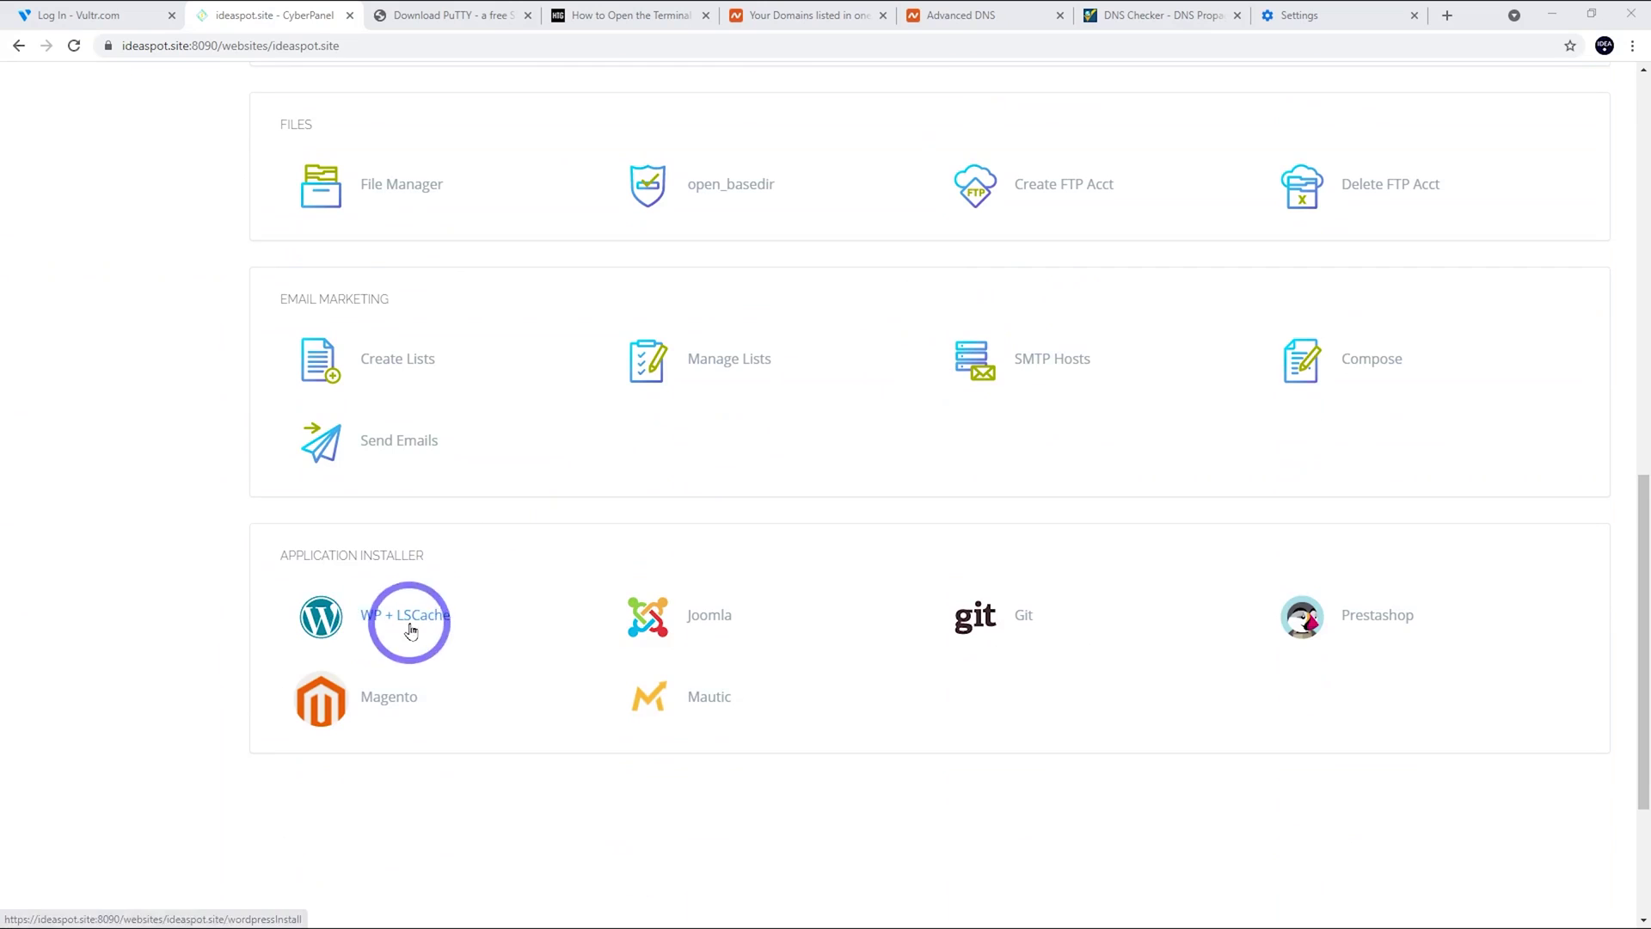
Install WordPress with LSCache on ideaspot.site under the blog title IdeaSpot.
{"action": "left_click", "coordinate": [320, 619]}
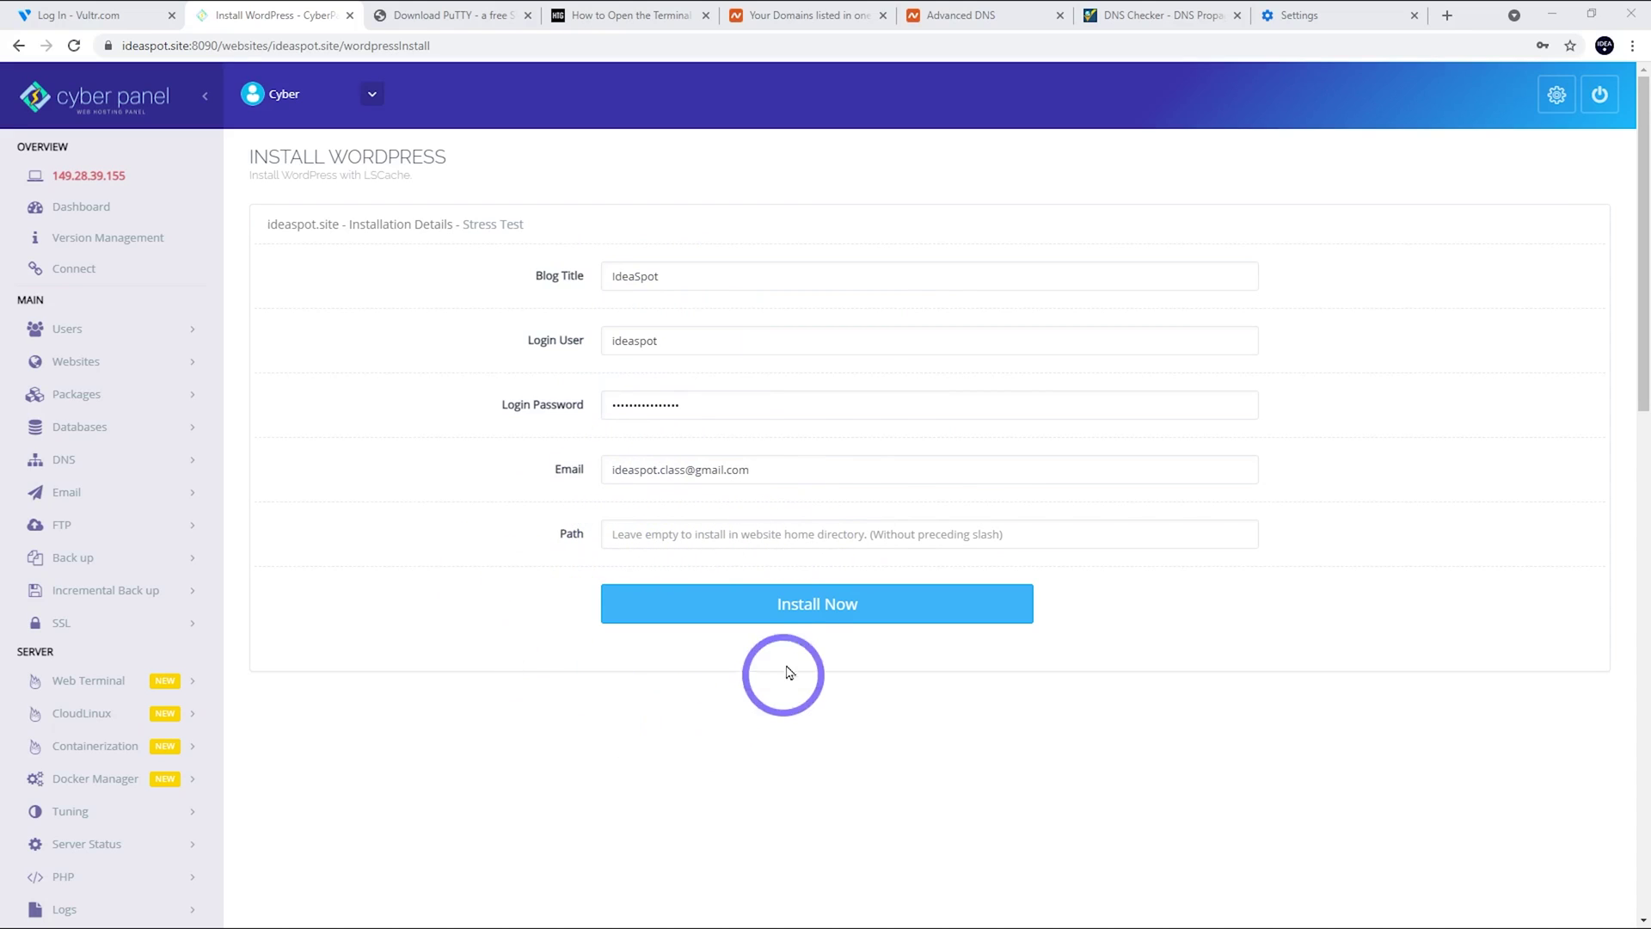
{"action": "left_click", "coordinate": [796, 621]}
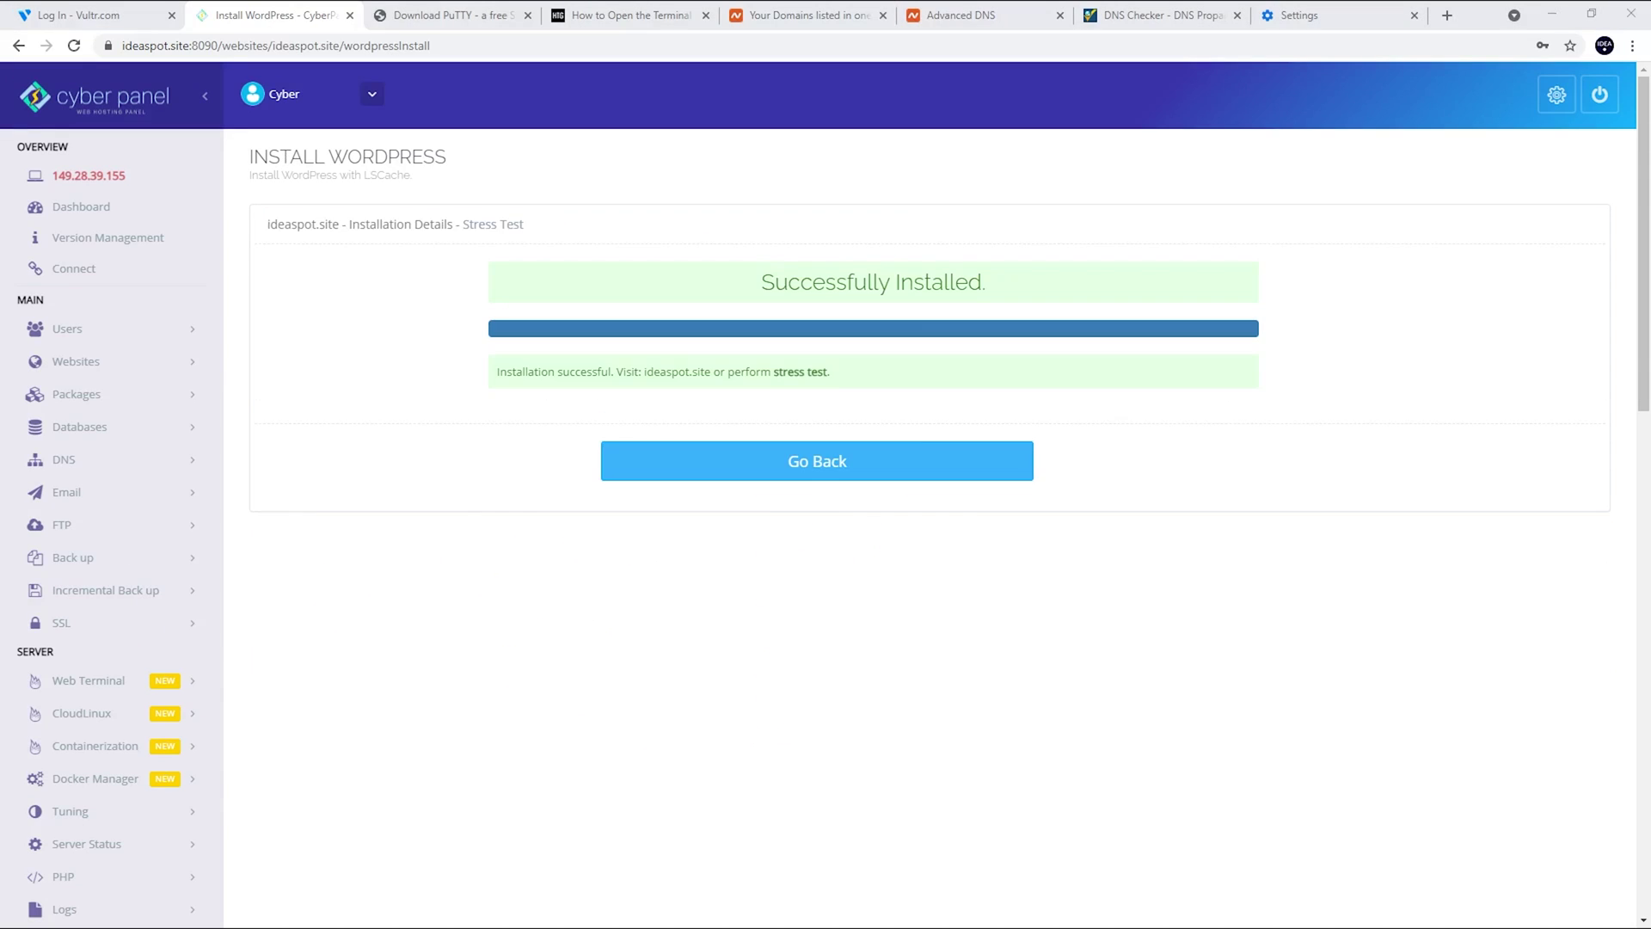
{"action": "left_click", "coordinate": [789, 471]}
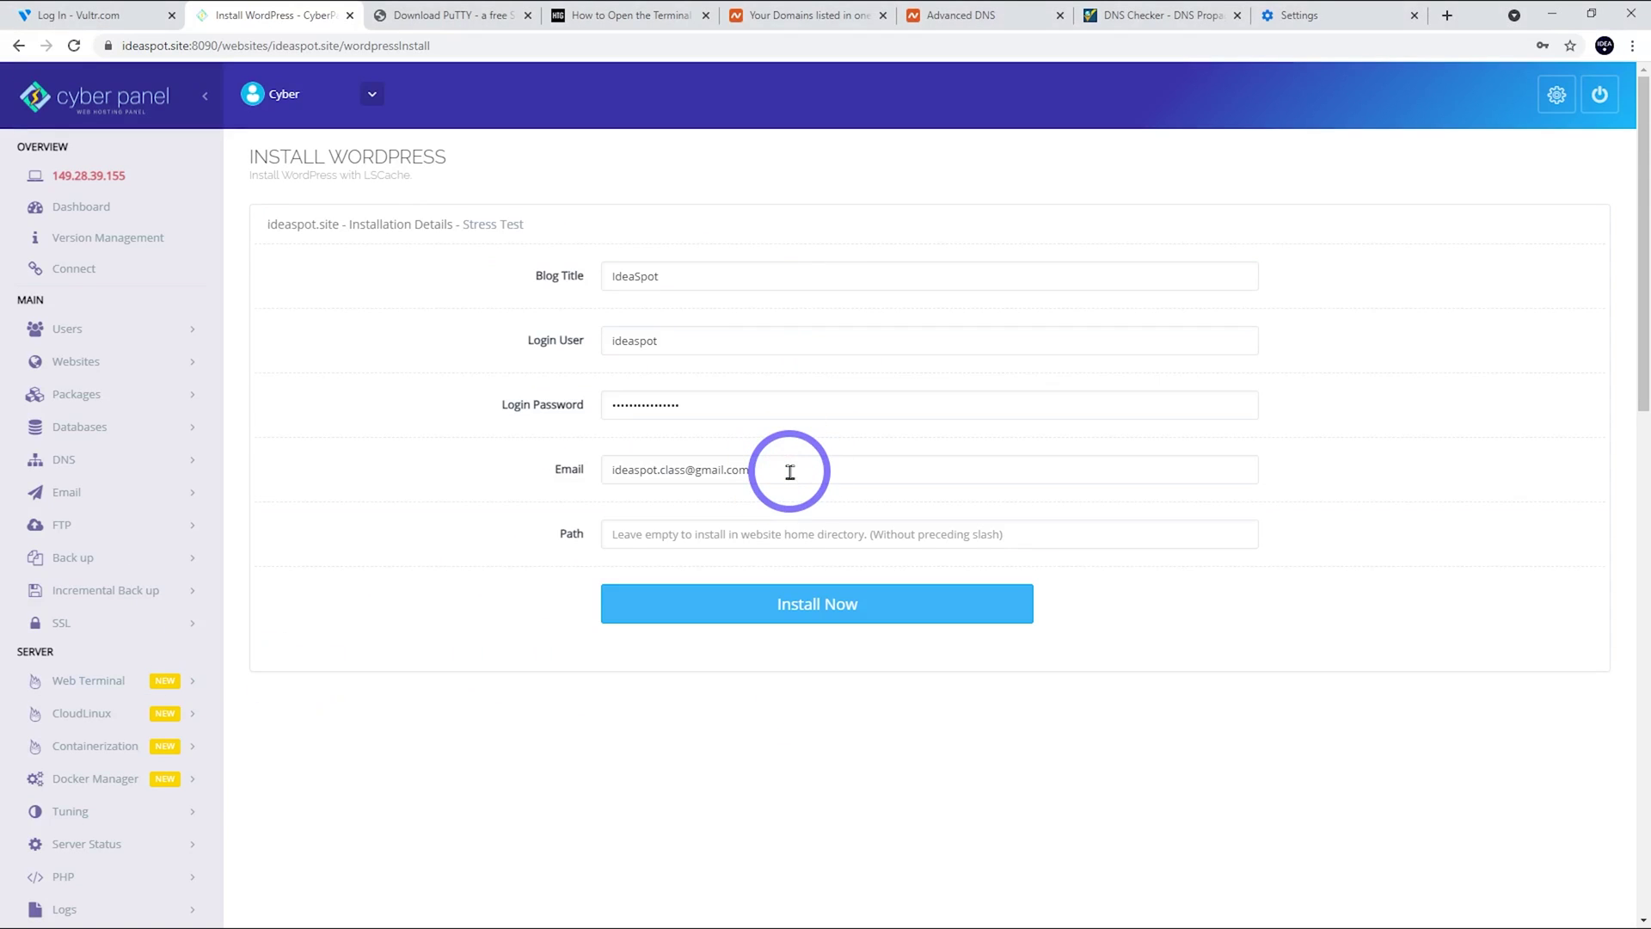
{"action": "left_click", "coordinate": [107, 365]}
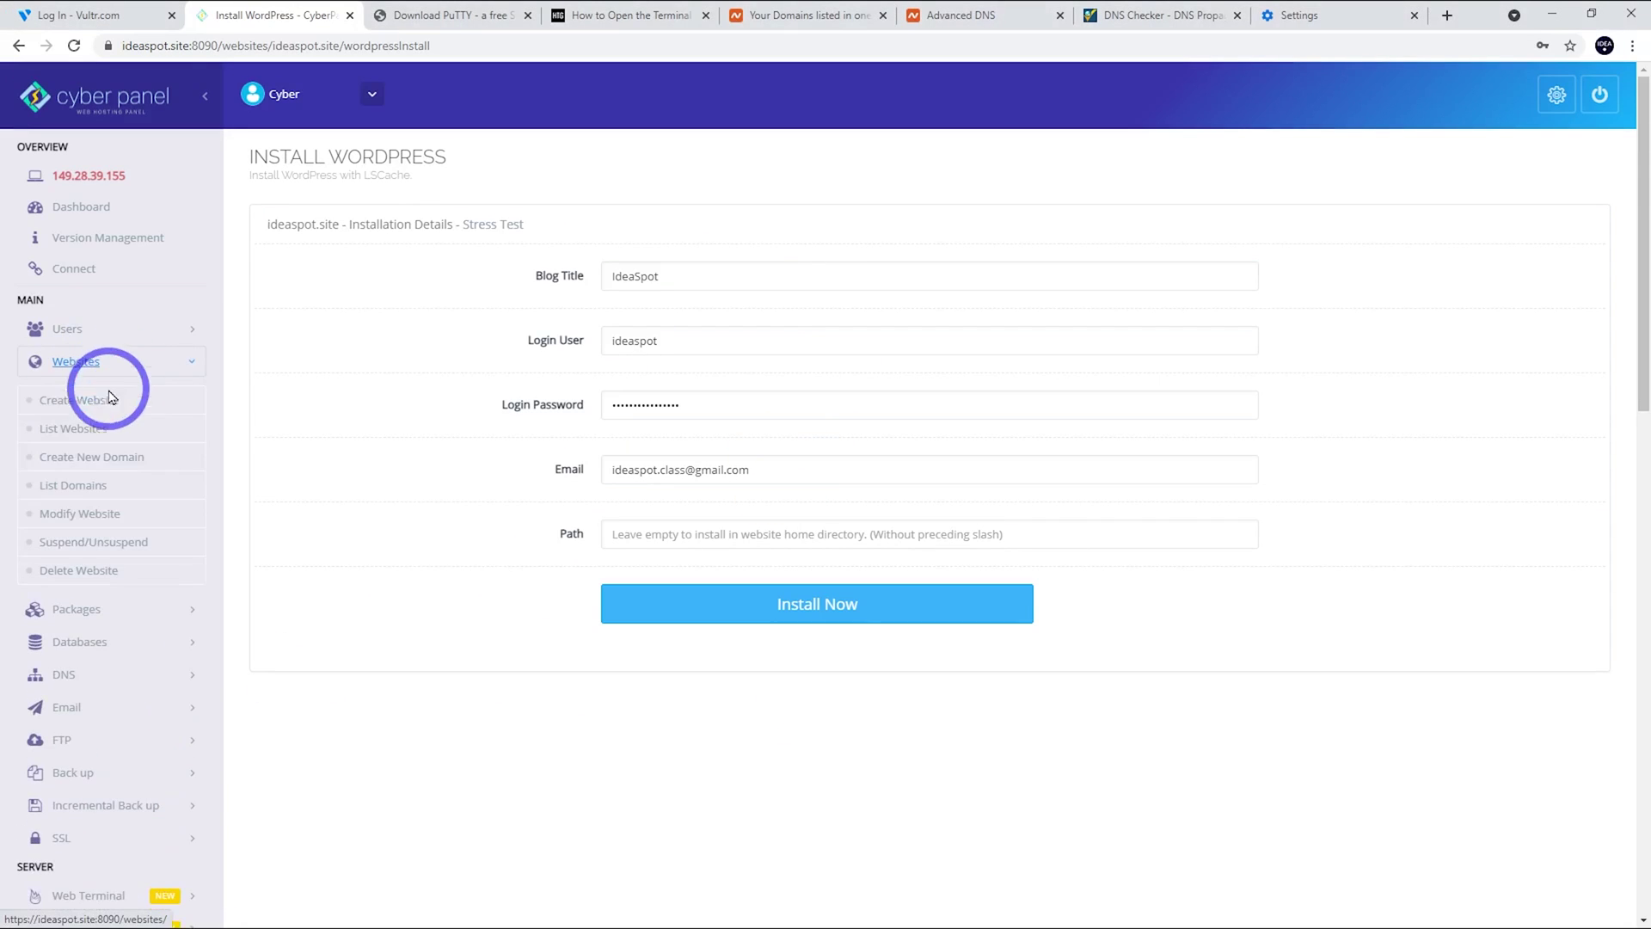
Apply and save the Force HTTP -> HTTPS rewrite rule template for ideaspot.site.
{"action": "left_click", "coordinate": [83, 435]}
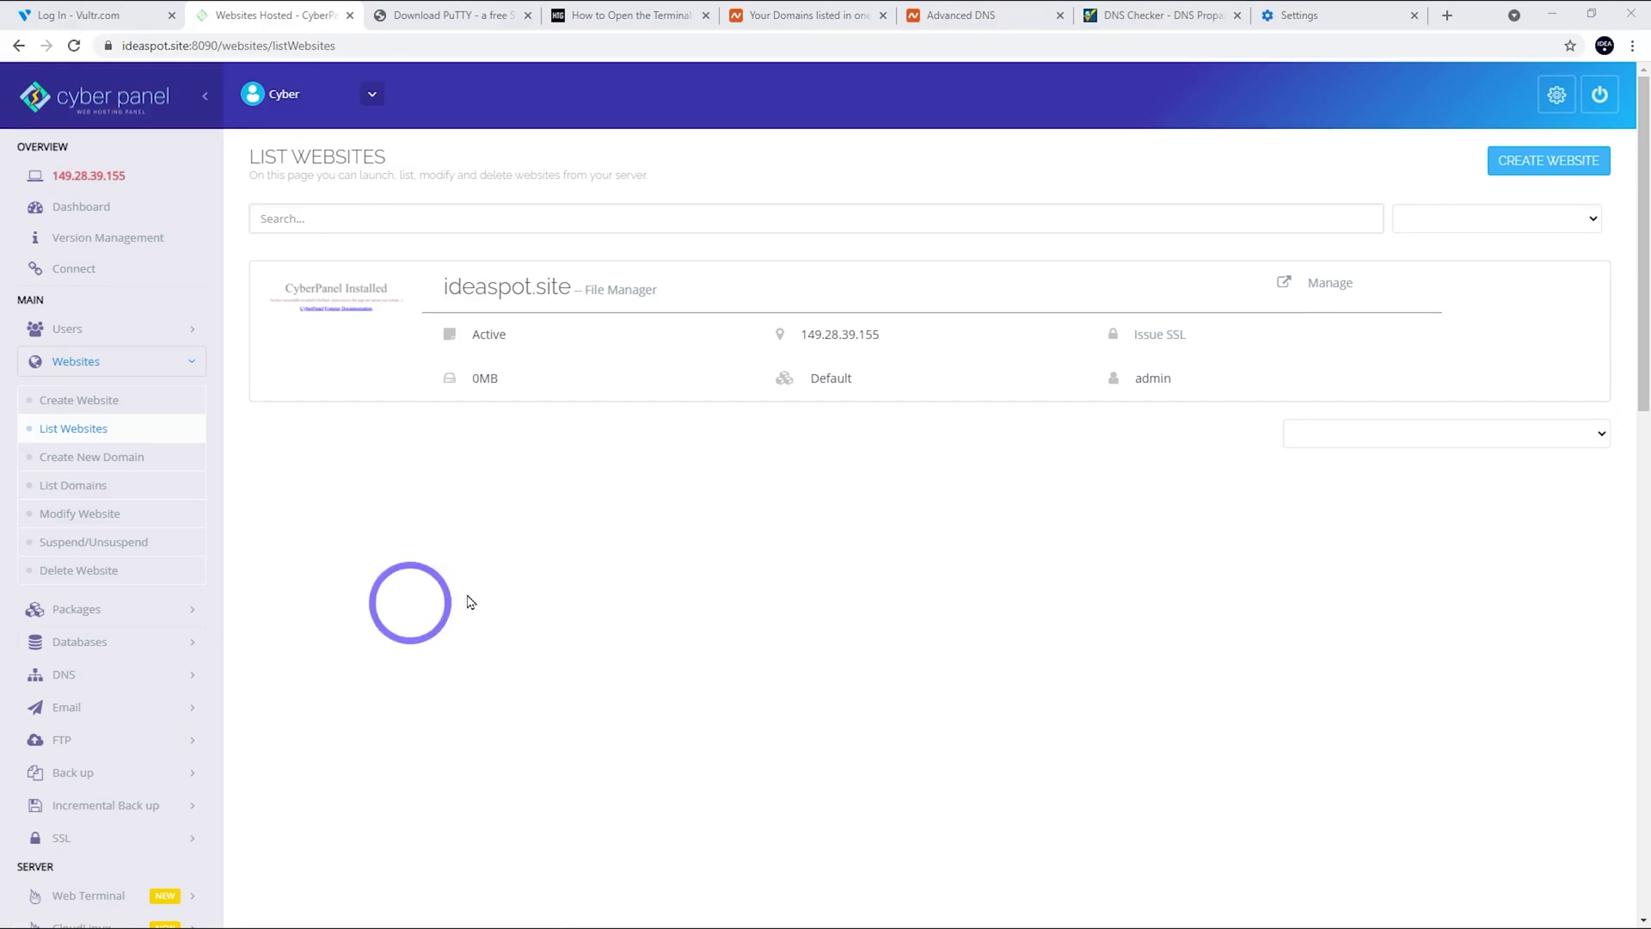
{"action": "left_click", "coordinate": [1334, 286]}
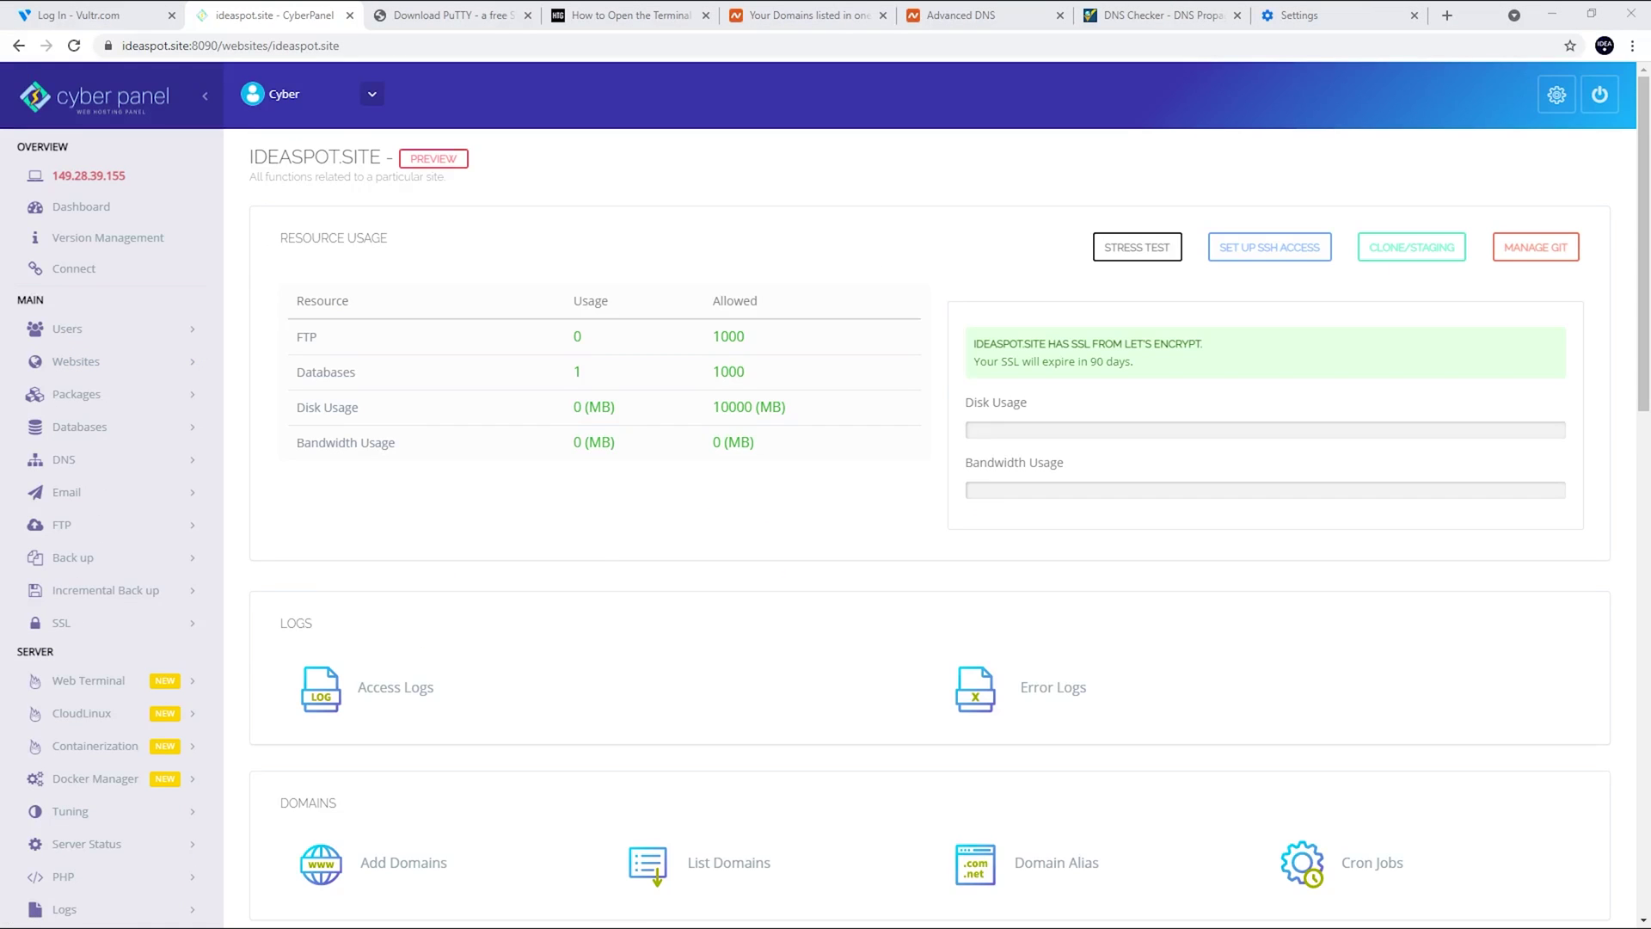
{"action": "scroll", "coordinate": [737, 442], "scroll_direction": "down", "scroll_amount": 5}
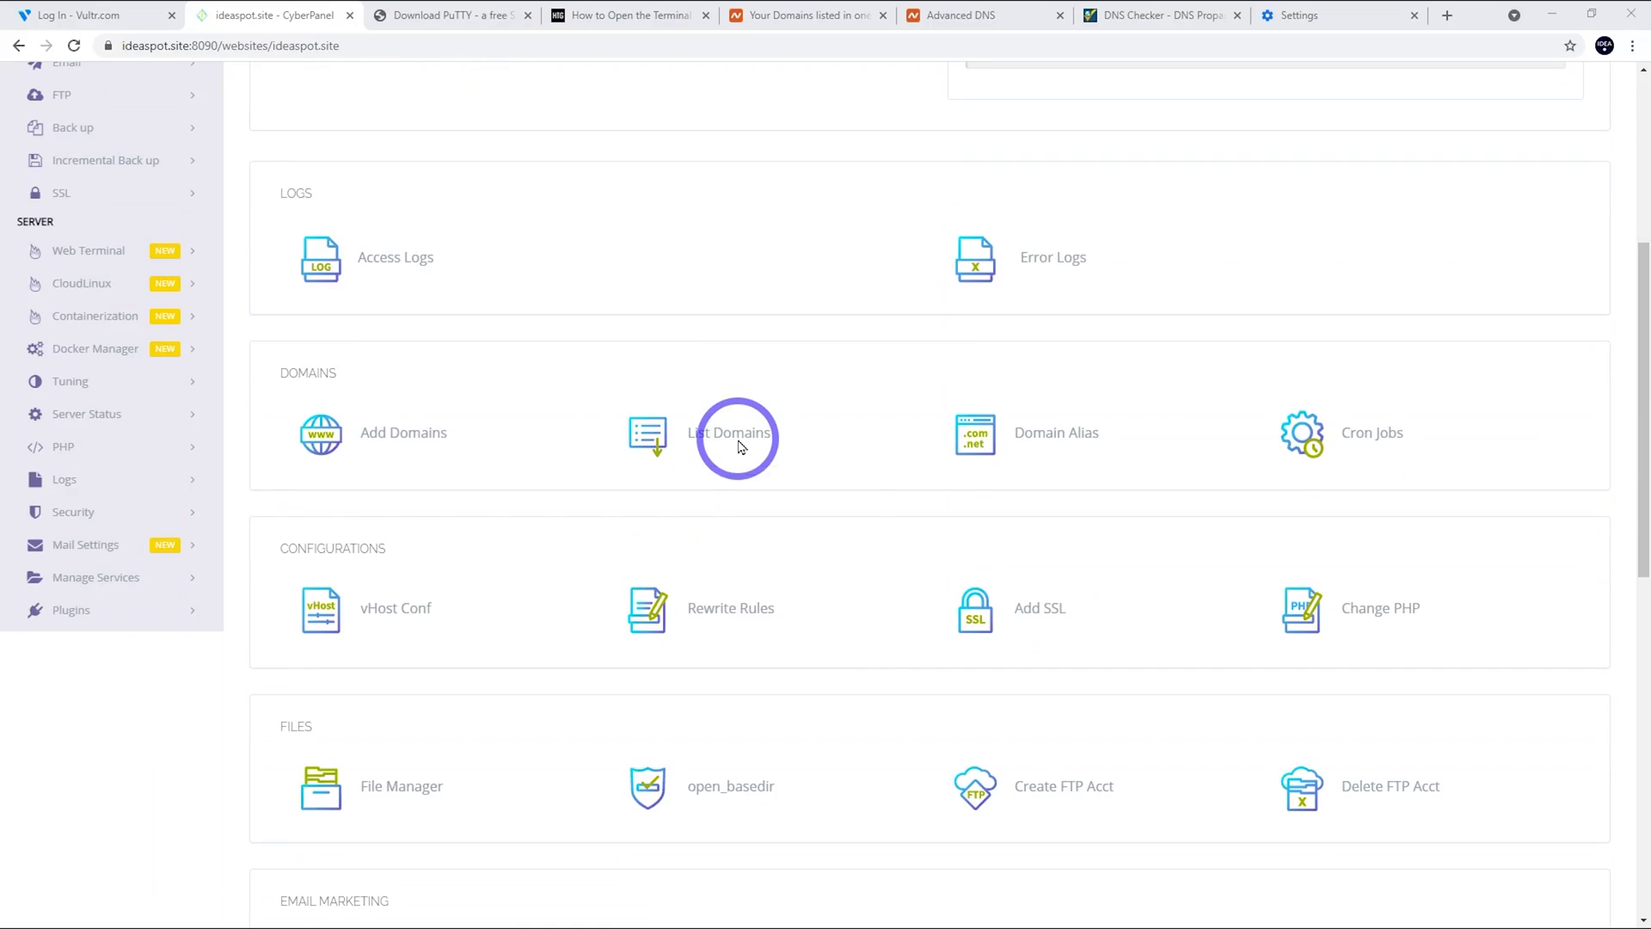
{"action": "left_click", "coordinate": [728, 611]}
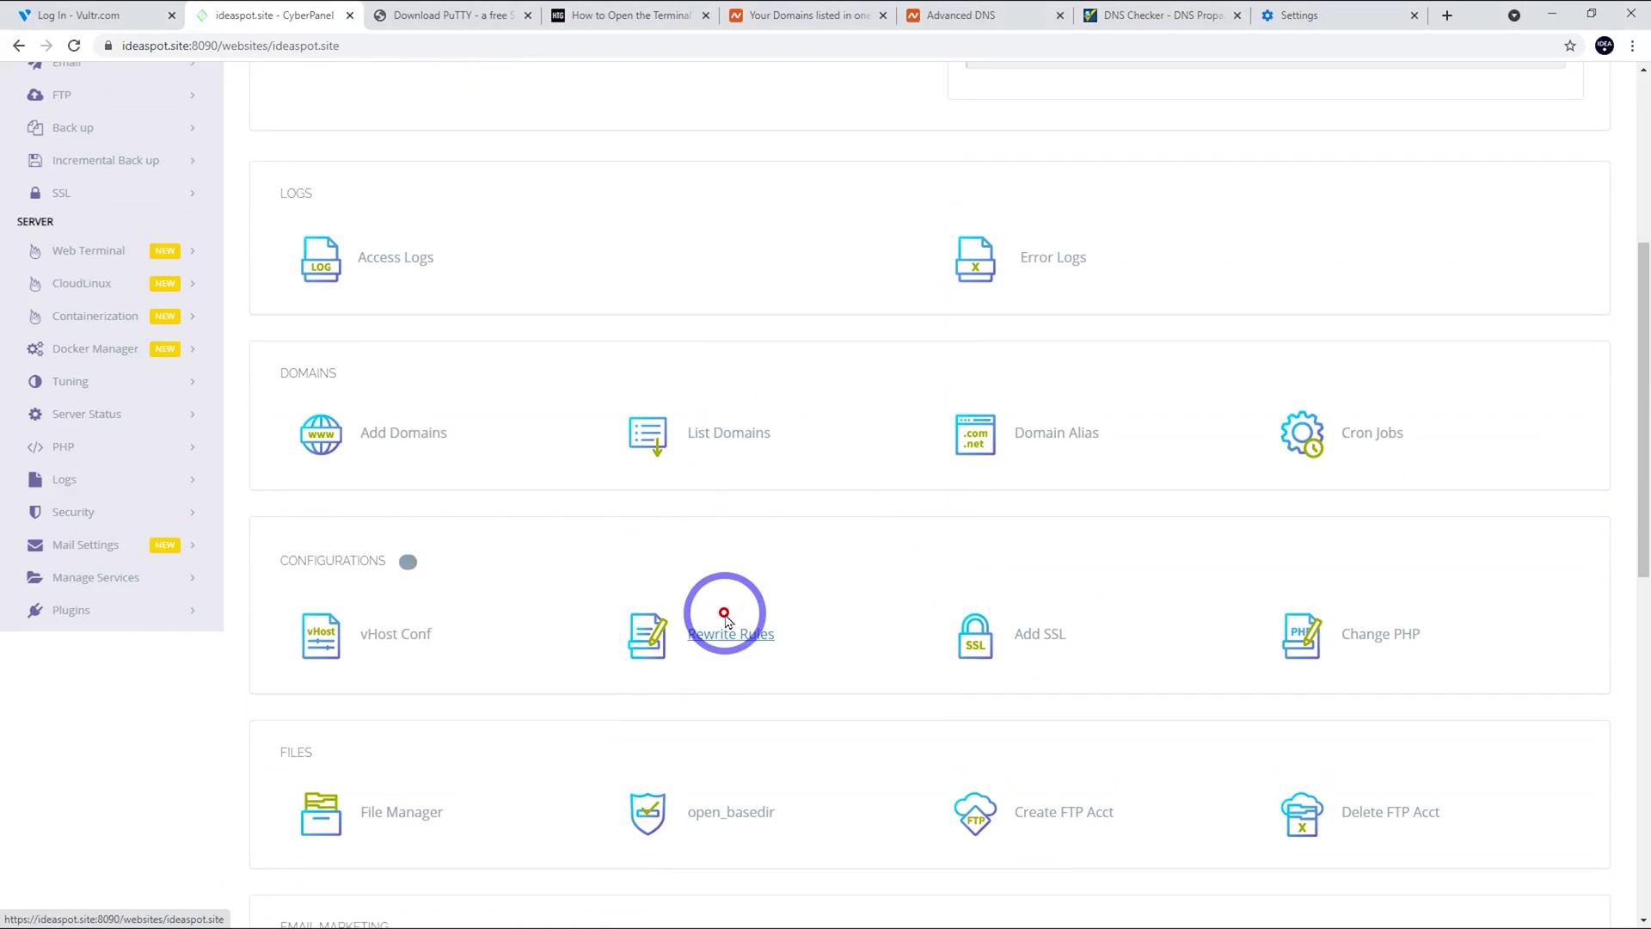
{"action": "left_click", "coordinate": [704, 742]}
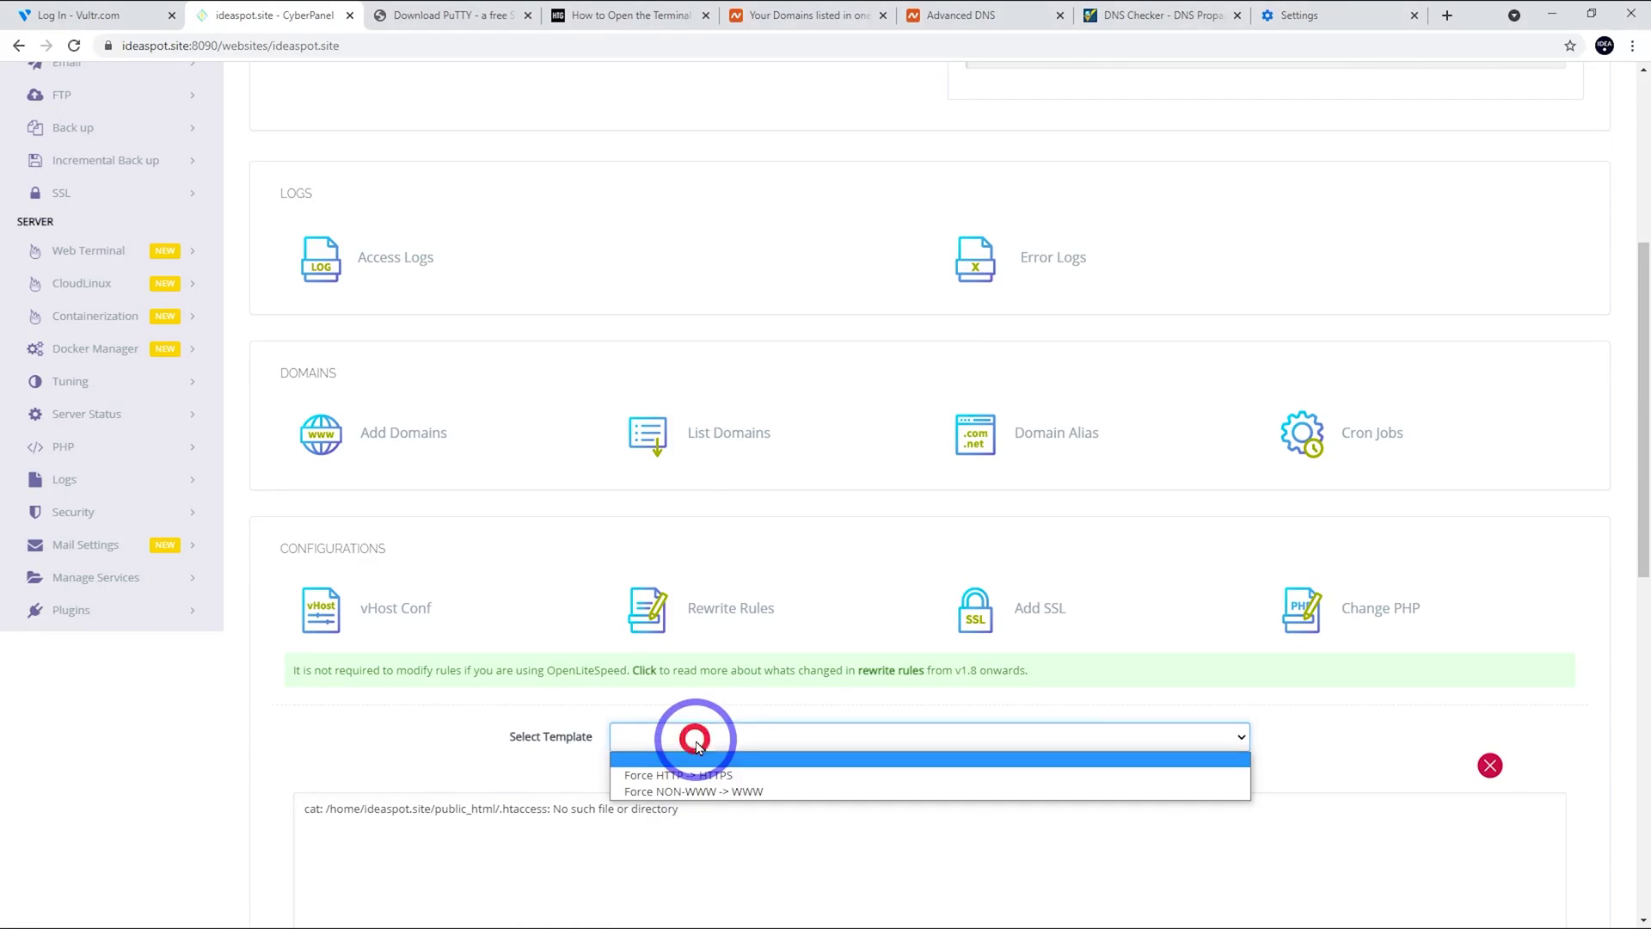
{"action": "left_click", "coordinate": [702, 777]}
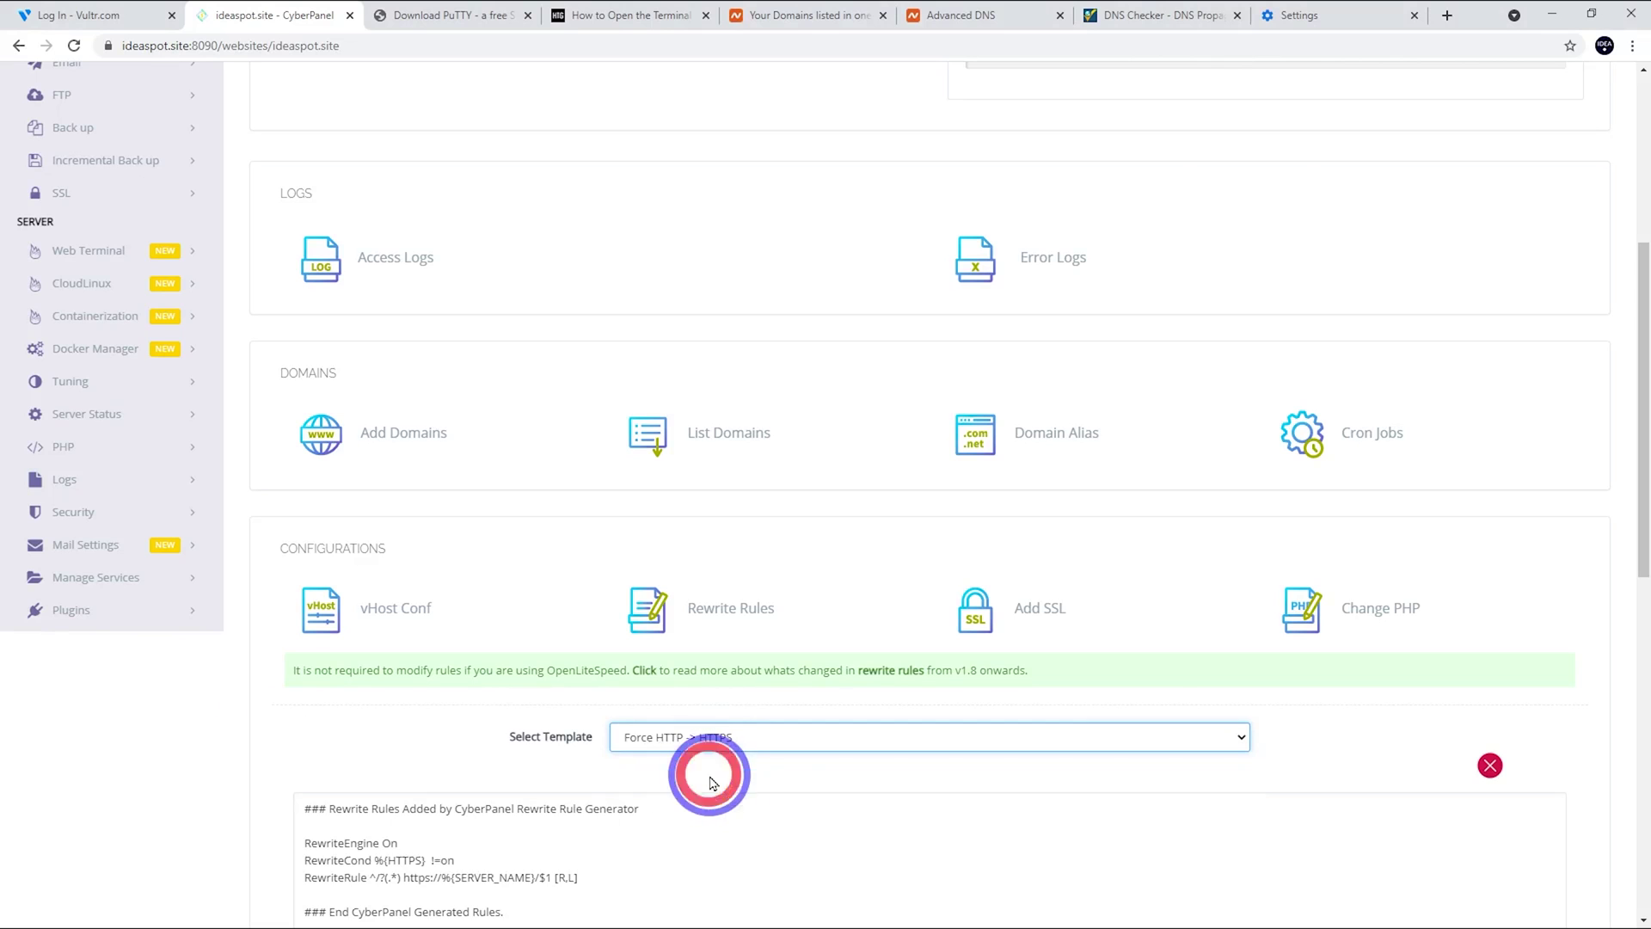
{"action": "scroll", "coordinate": [711, 777], "scroll_direction": "down", "scroll_amount": 5}
{"action": "left_click", "coordinate": [693, 598]}
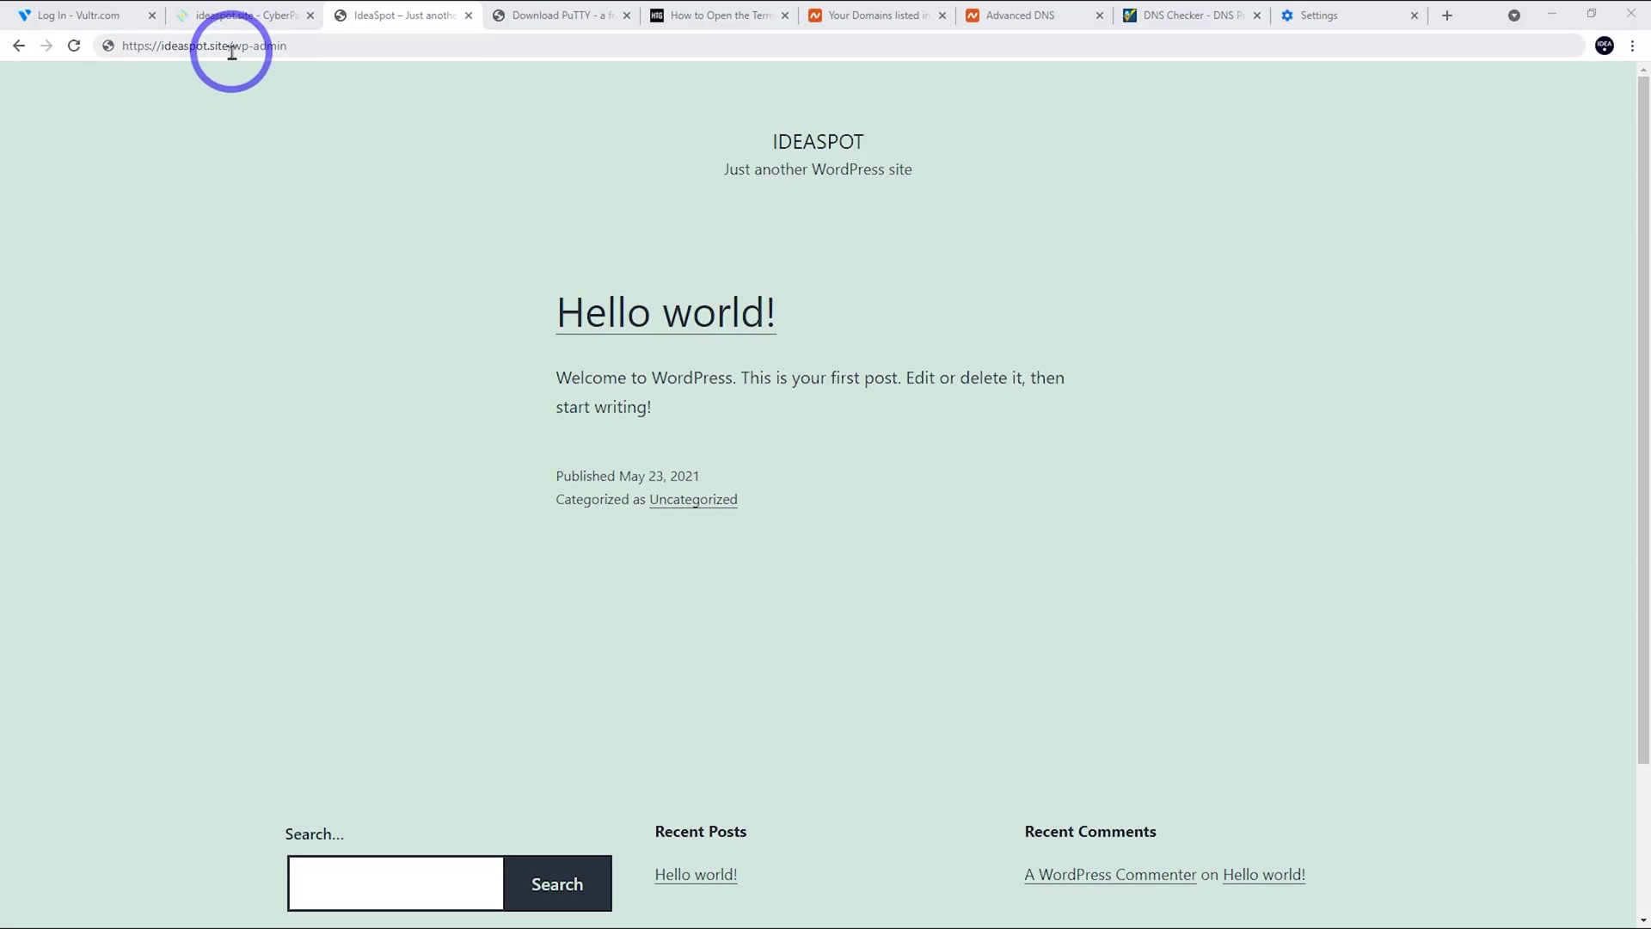
Log in to WordPress at ideaspot.site/wp-admin and view the migration plugin search results.
{"action": "key", "text": "Return"}
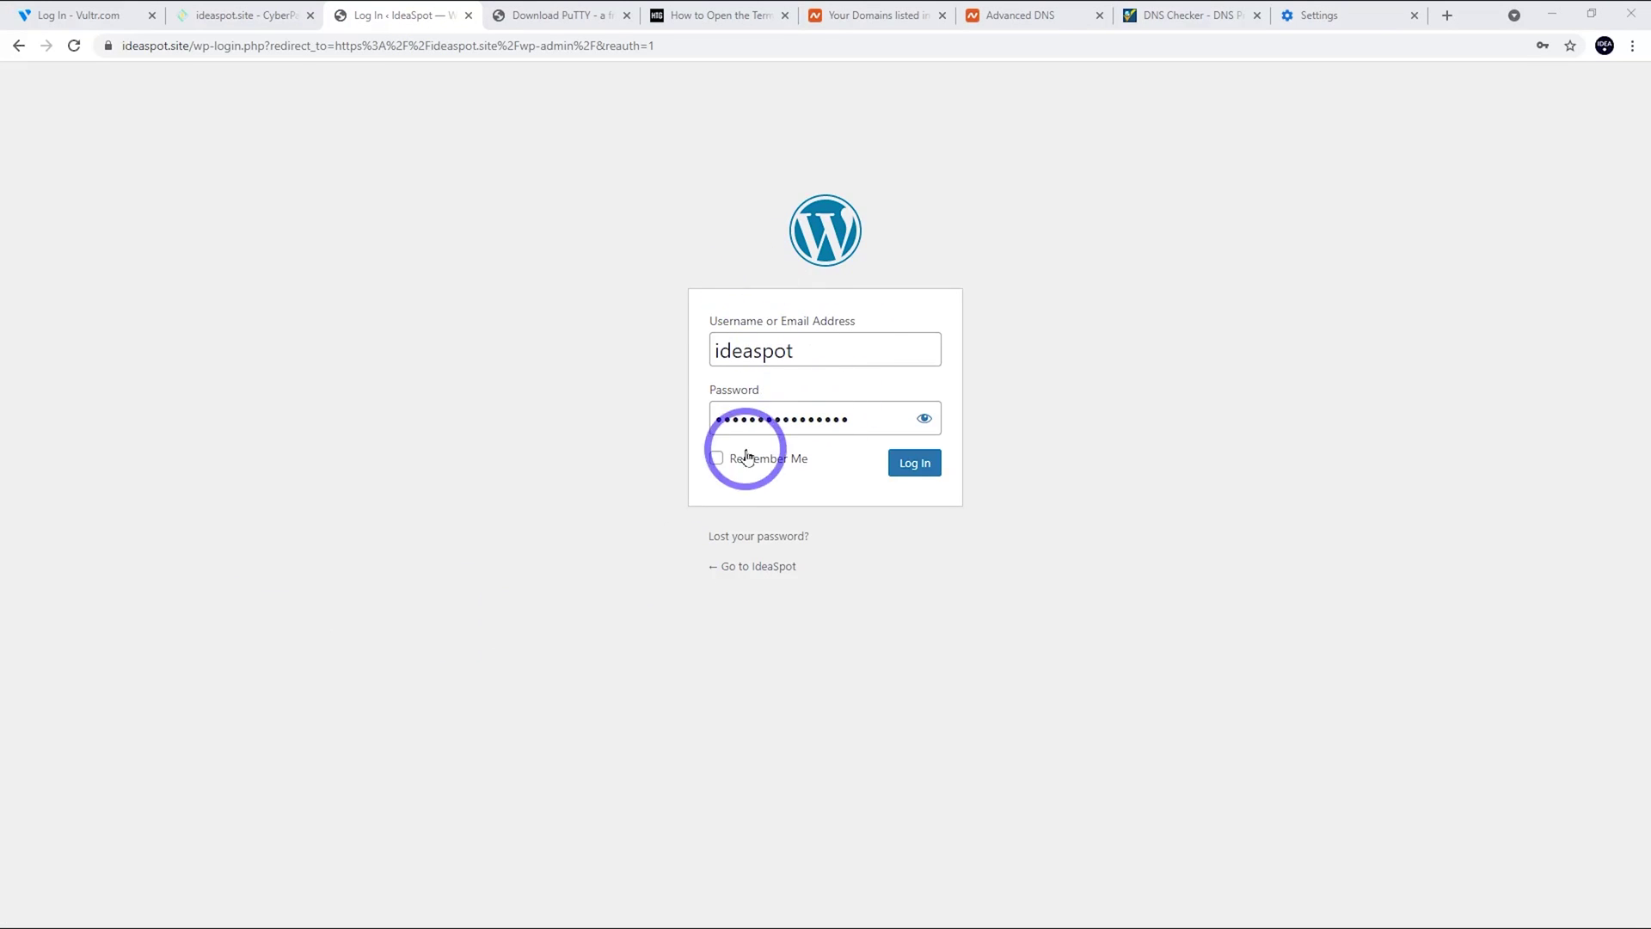
{"action": "left_click", "coordinate": [914, 468]}
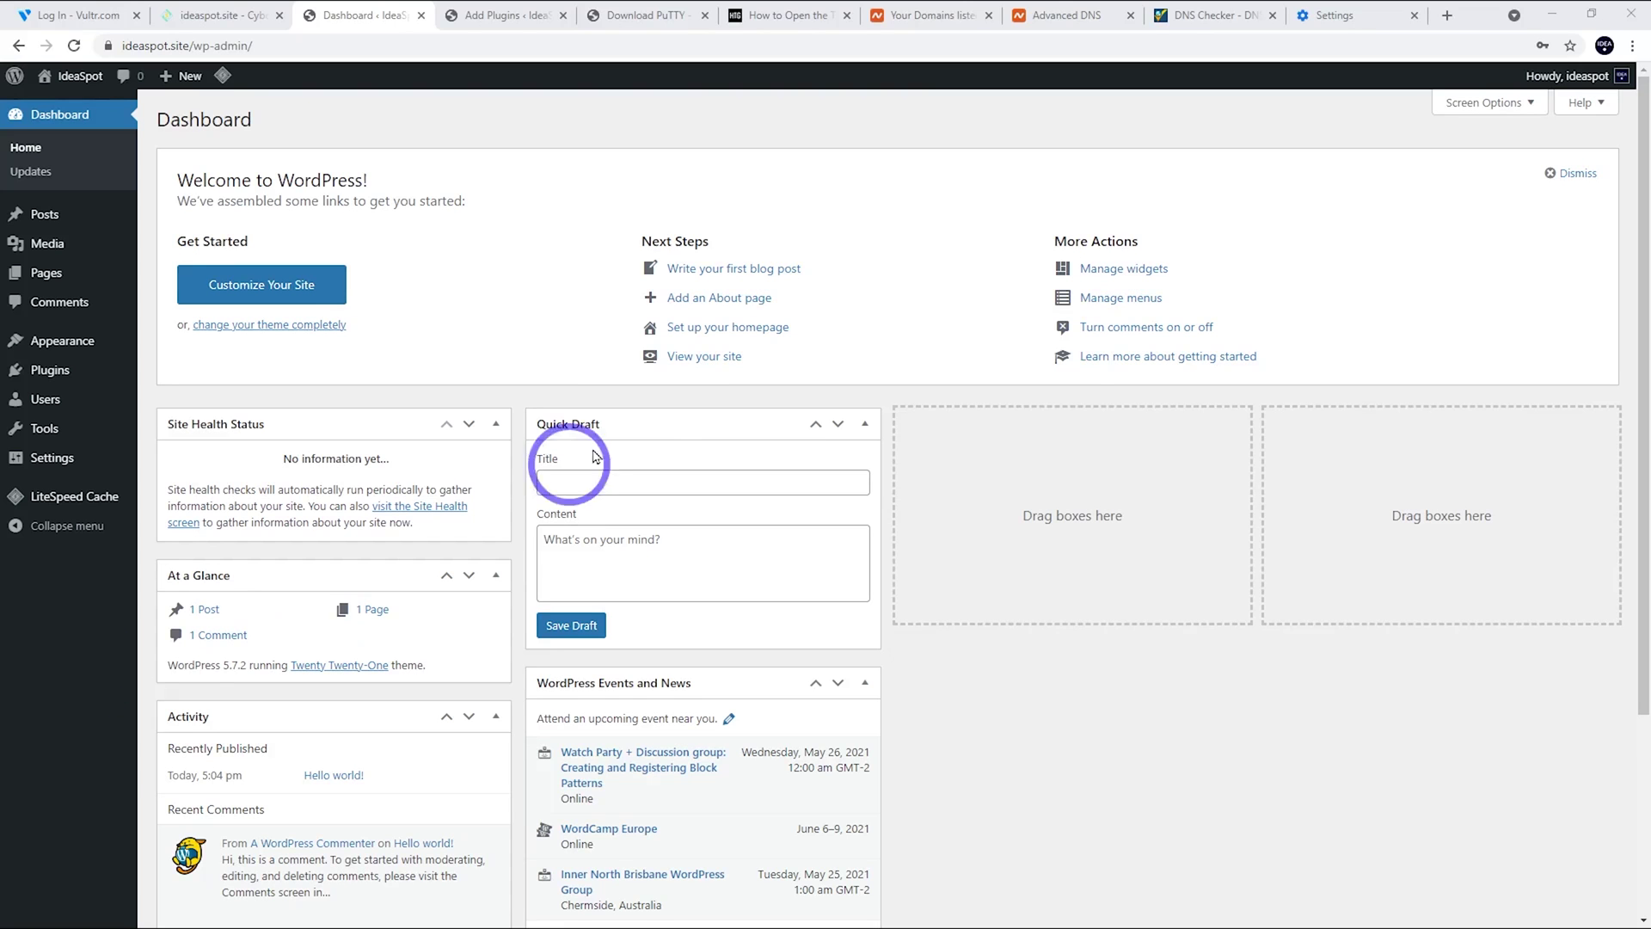
{"action": "left_click", "coordinate": [89, 351]}
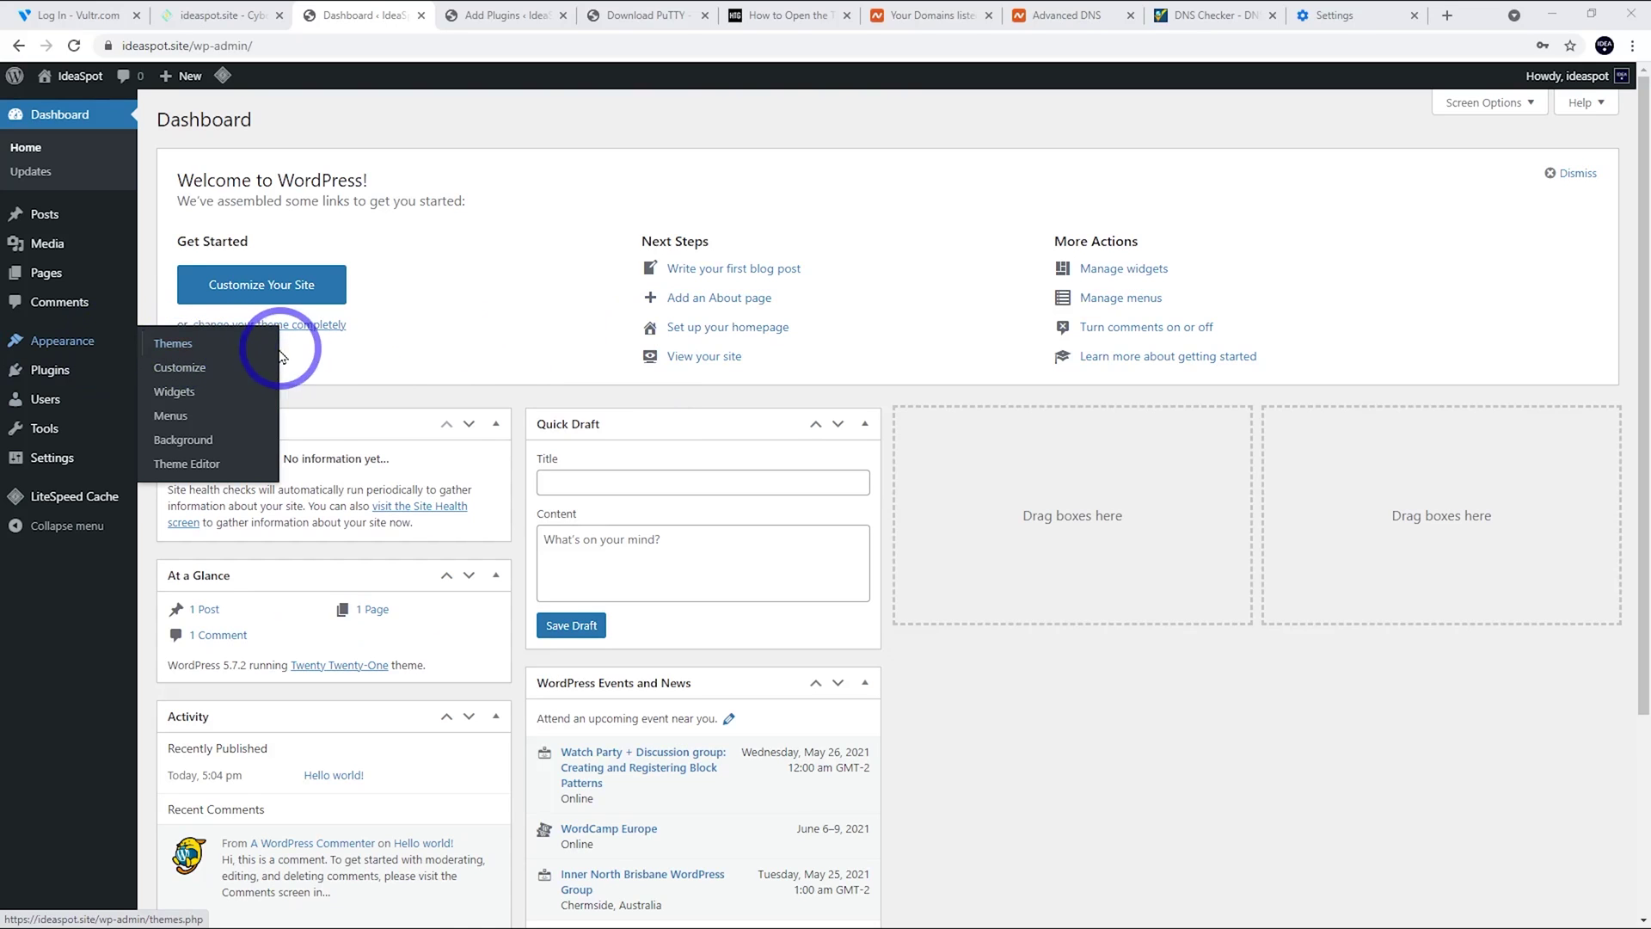
{"action": "left_click", "coordinate": [503, 15]}
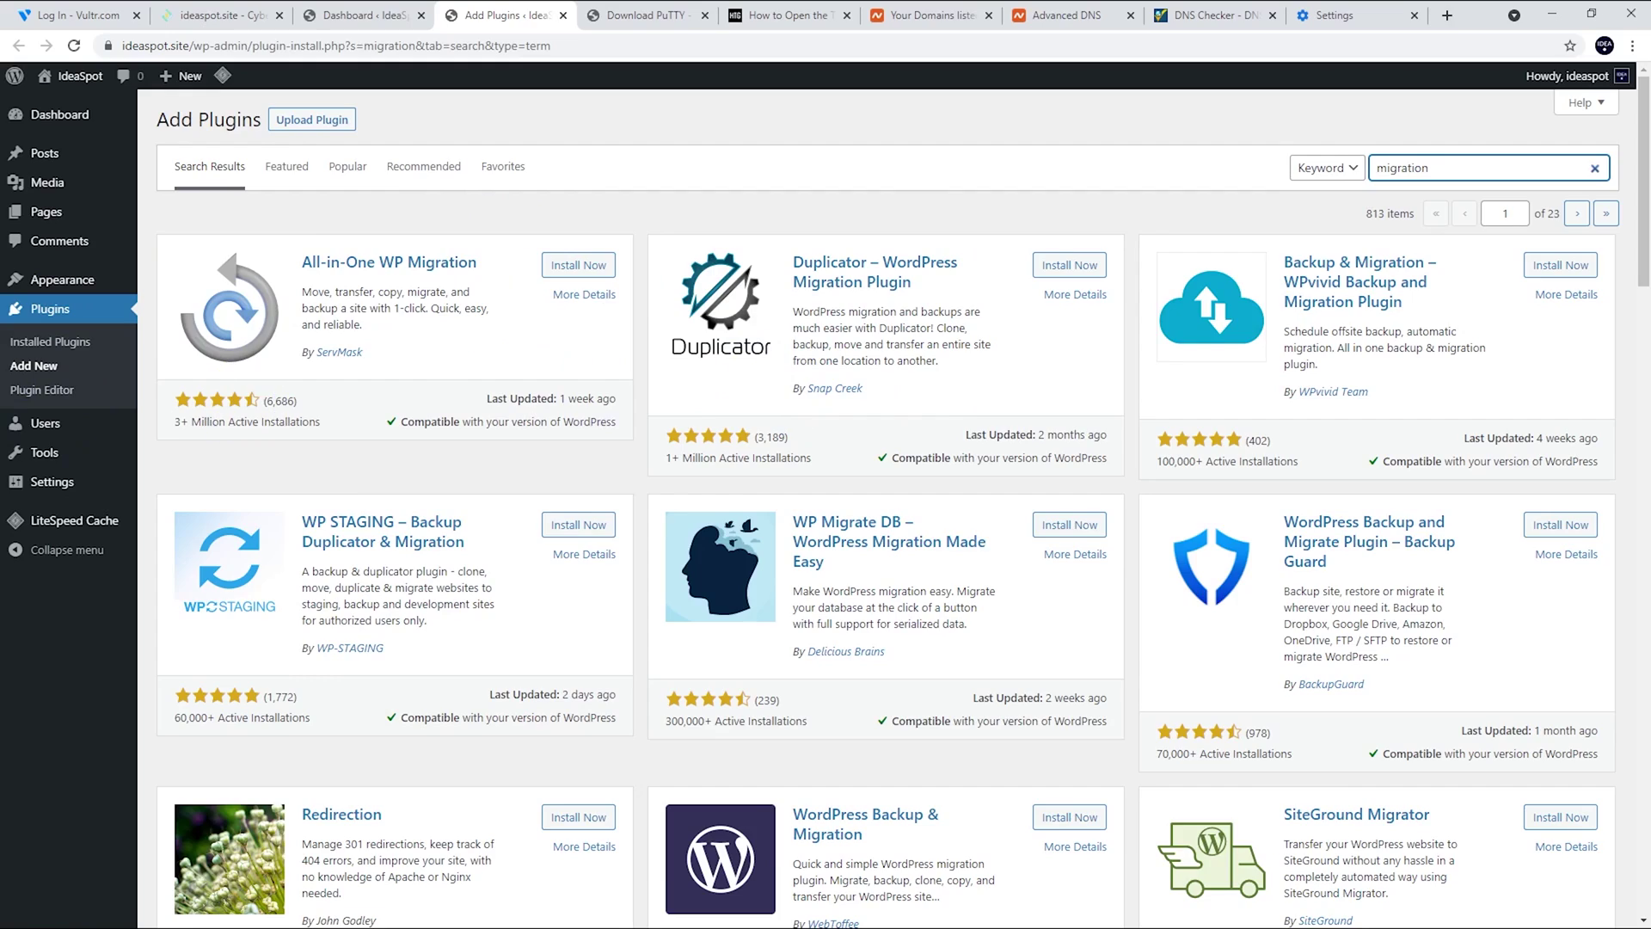
{"action": "key", "text": "ctrl+2"}
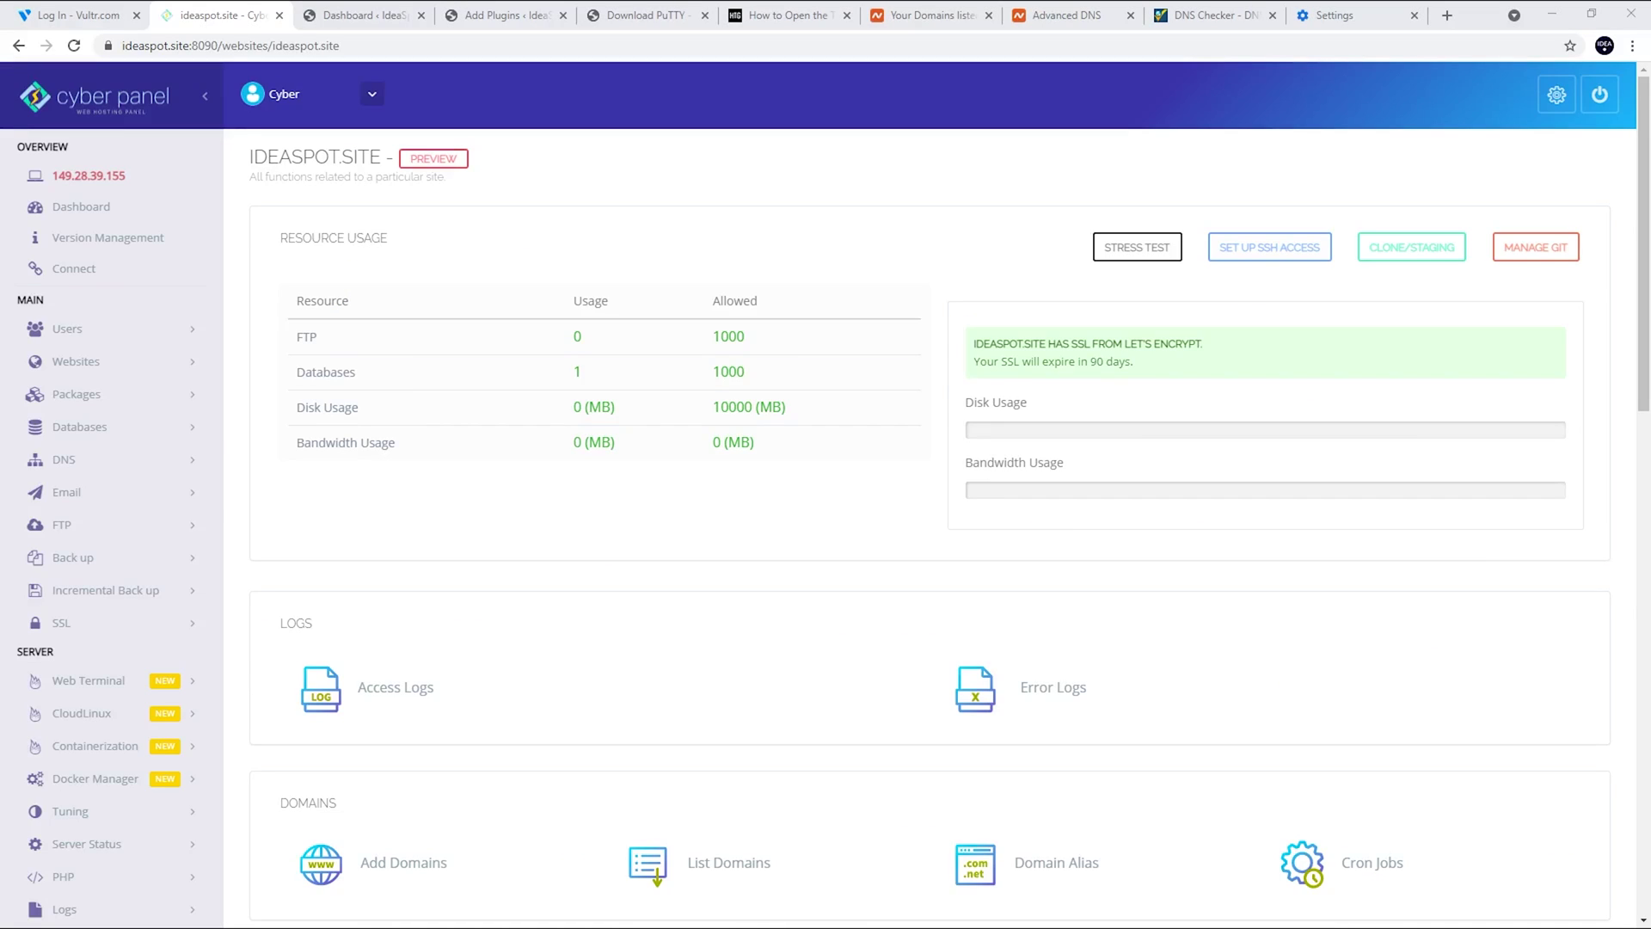
Install ModSecurity from the Security section's ModSecurity Conf page.
{"action": "scroll", "coordinate": [177, 222], "scroll_direction": "down", "scroll_amount": 4}
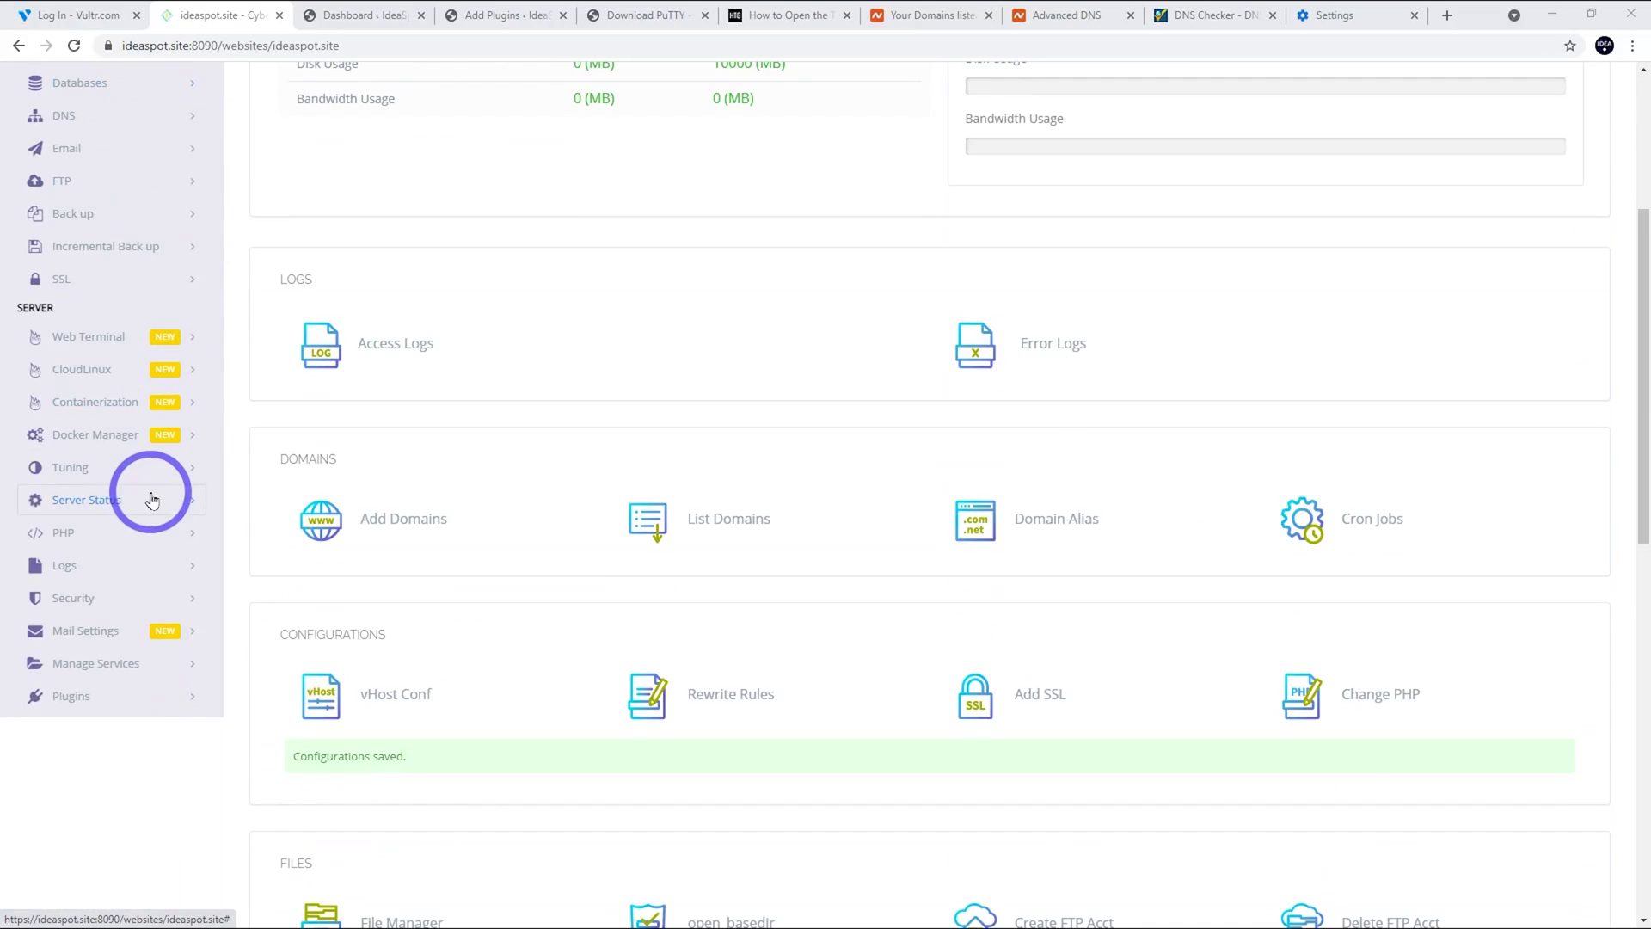
{"action": "left_click", "coordinate": [101, 595]}
{"action": "left_click", "coordinate": [76, 645]}
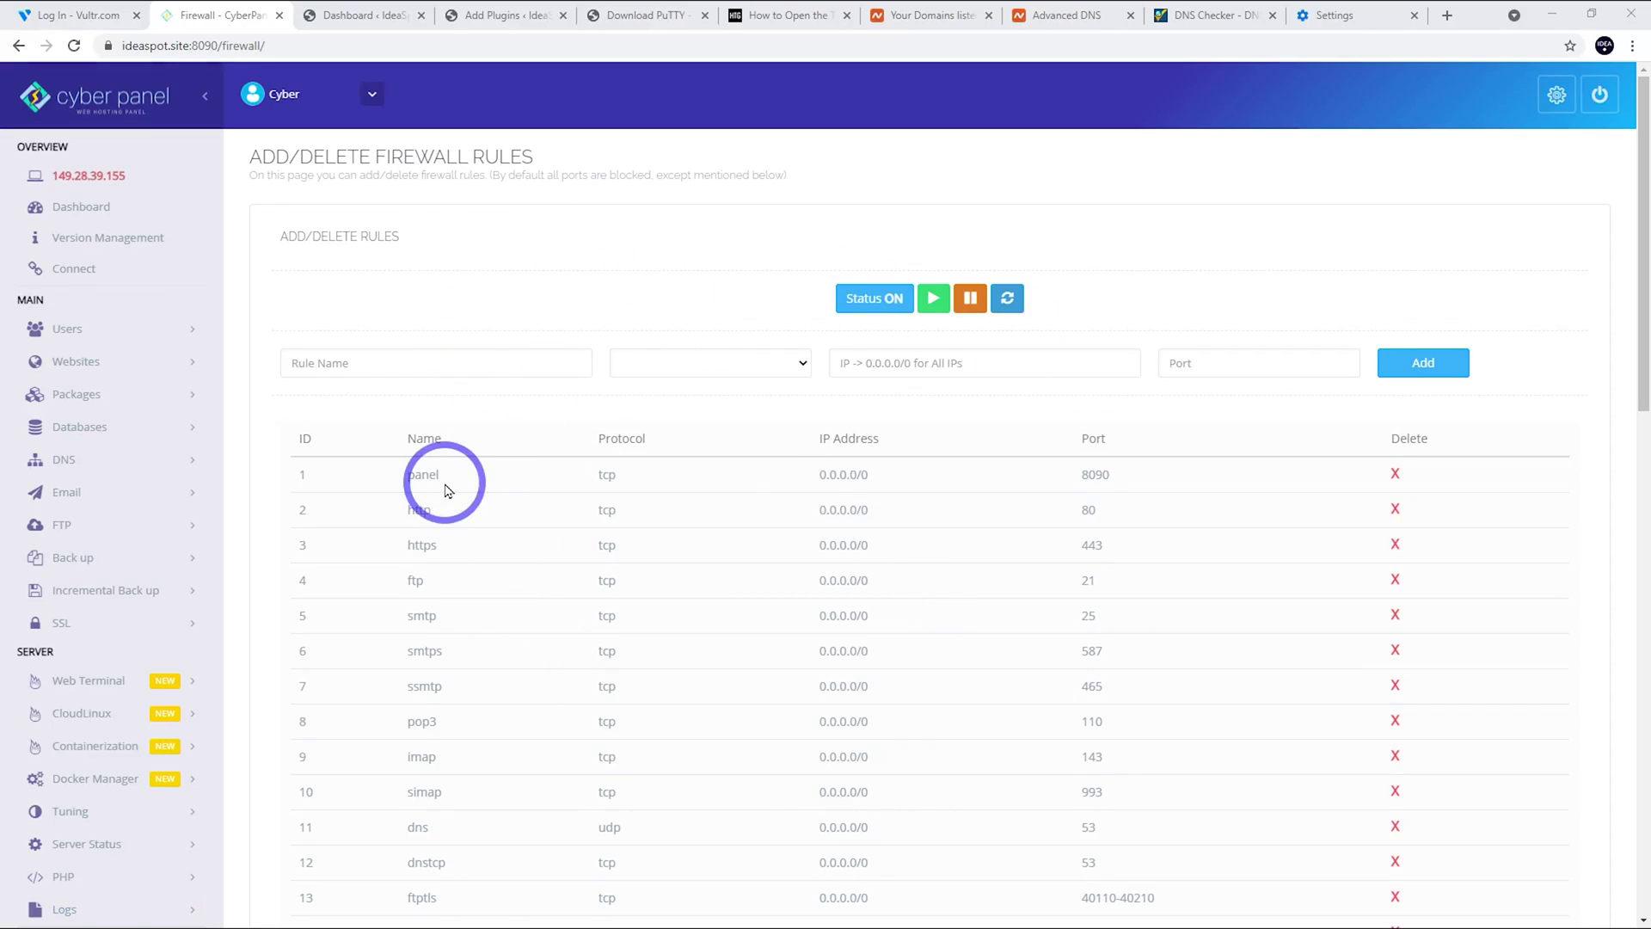
{"action": "scroll", "coordinate": [97, 470], "scroll_direction": "down", "scroll_amount": 2}
{"action": "scroll", "coordinate": [146, 586], "scroll_direction": "down", "scroll_amount": 2}
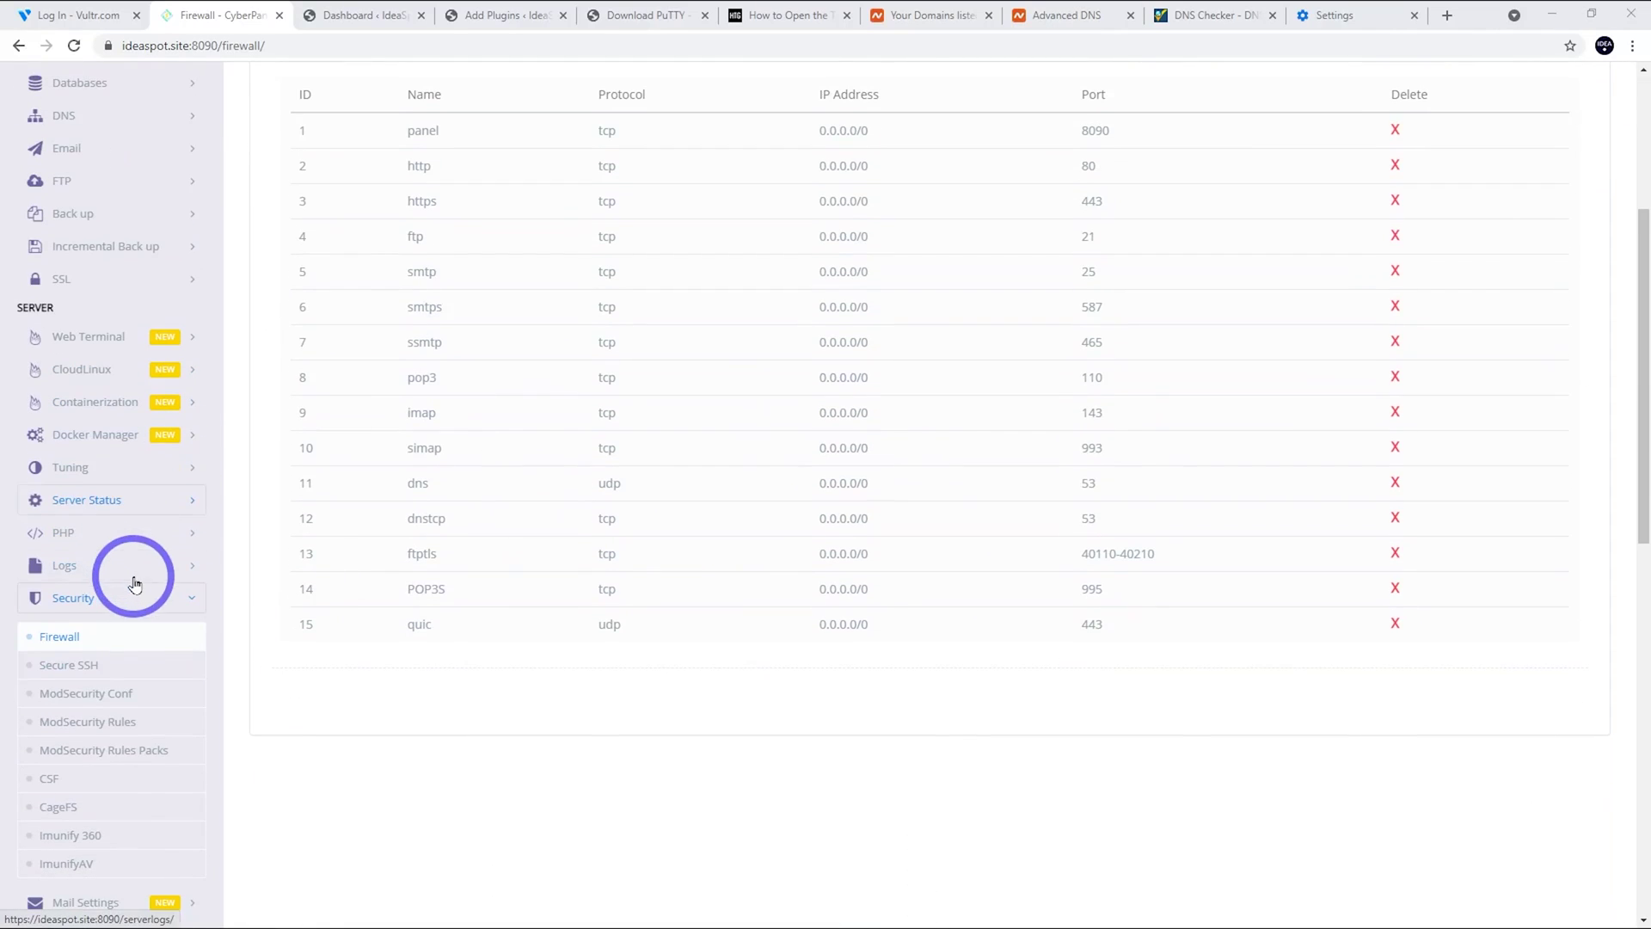
{"action": "left_click", "coordinate": [100, 693]}
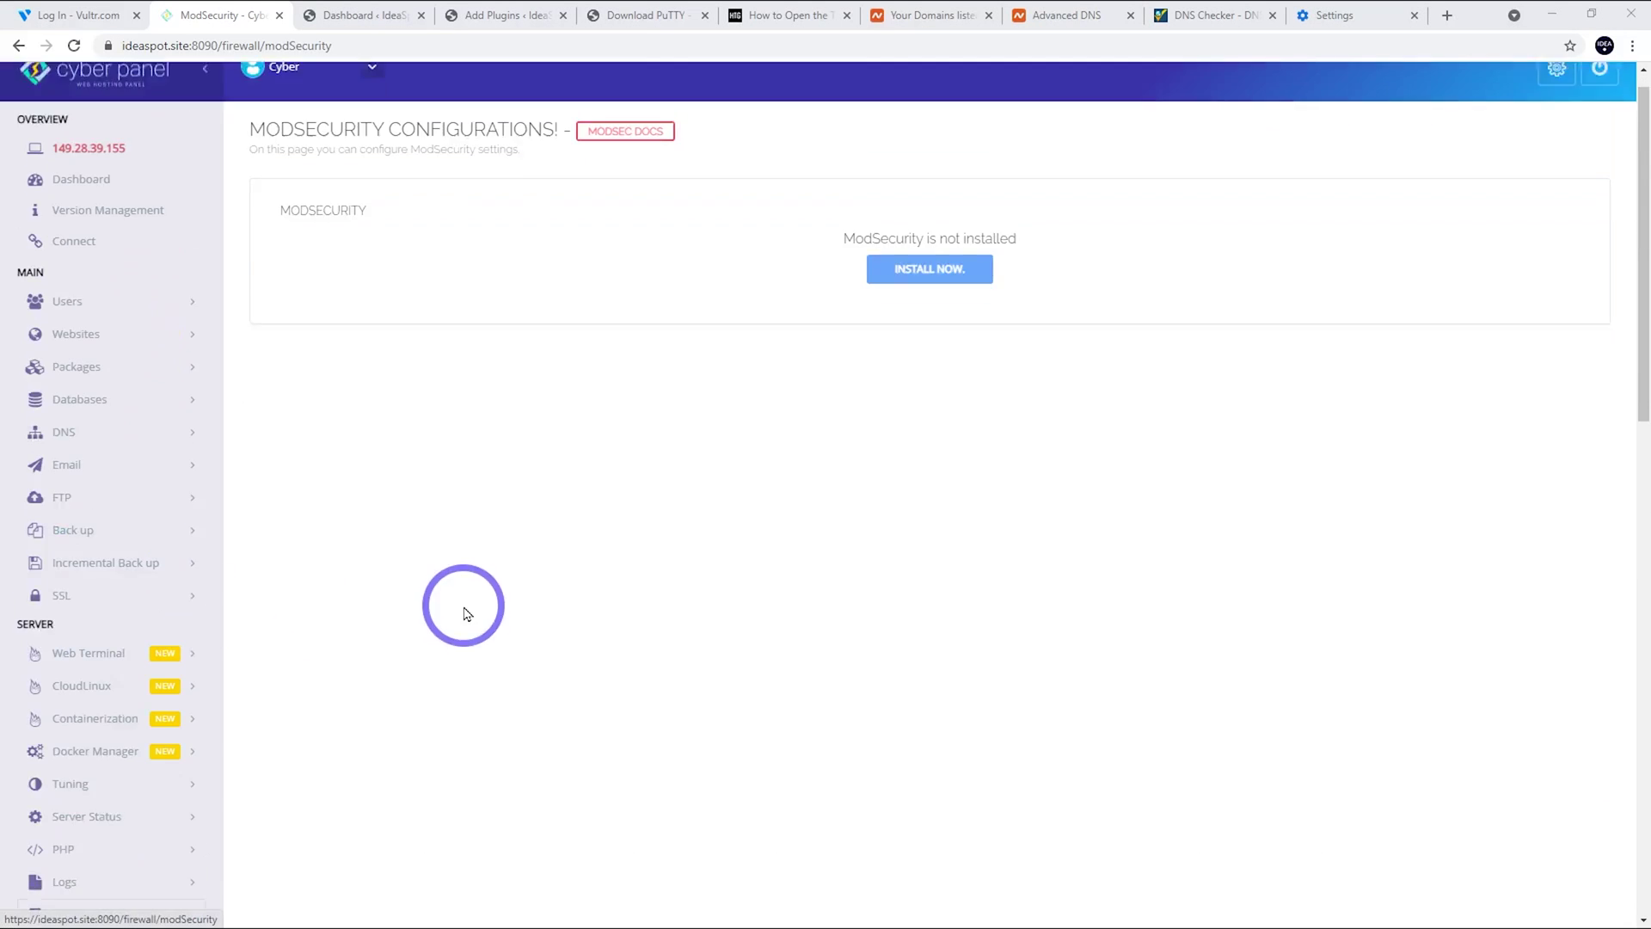
{"action": "scroll", "coordinate": [464, 613], "scroll_direction": "up", "scroll_amount": 1}
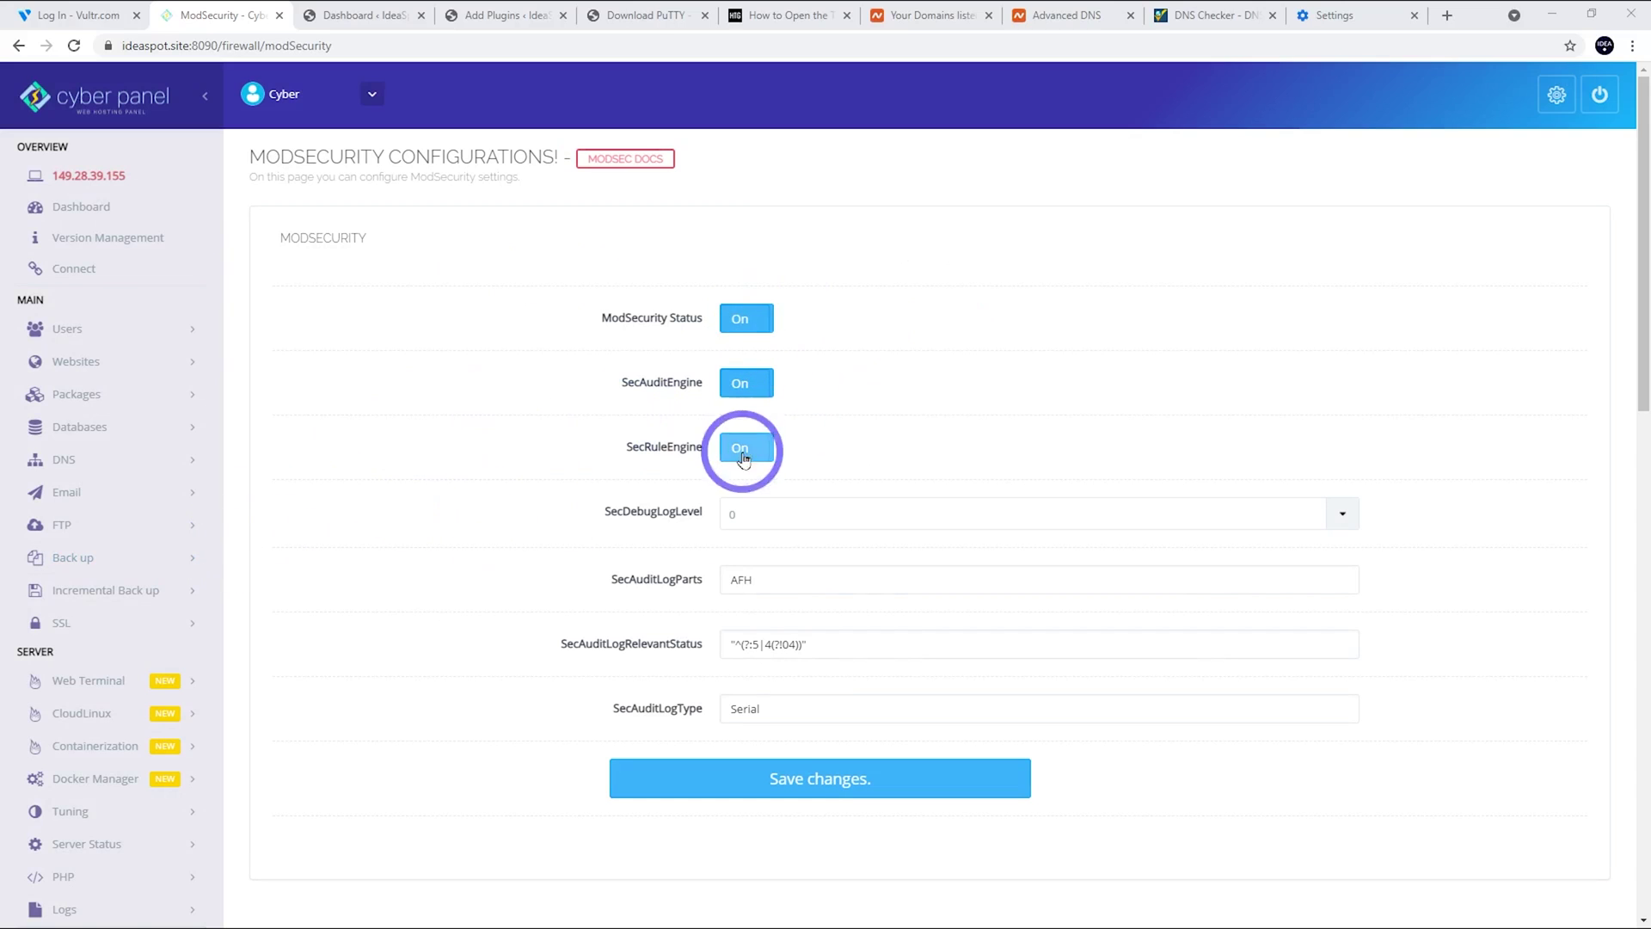
Turn On the OWASP ModSecurity Core Rules and COMODO ModSecurity 3.0 packages.
{"action": "scroll", "coordinate": [146, 549], "scroll_direction": "down", "scroll_amount": 5}
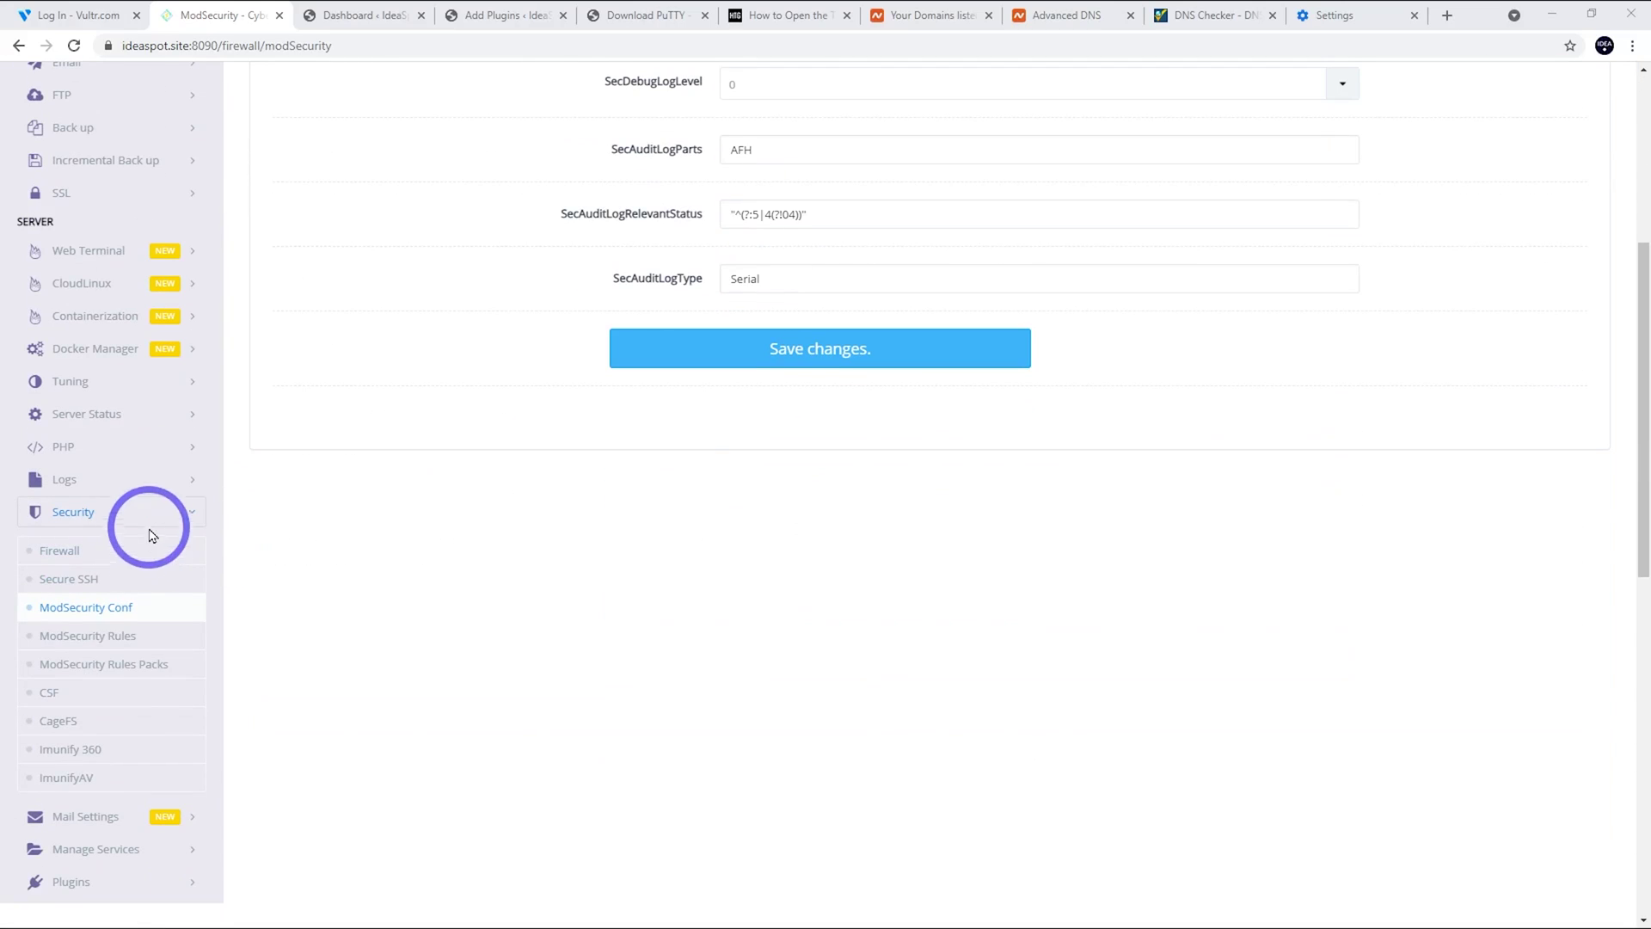
{"action": "left_click", "coordinate": [97, 669]}
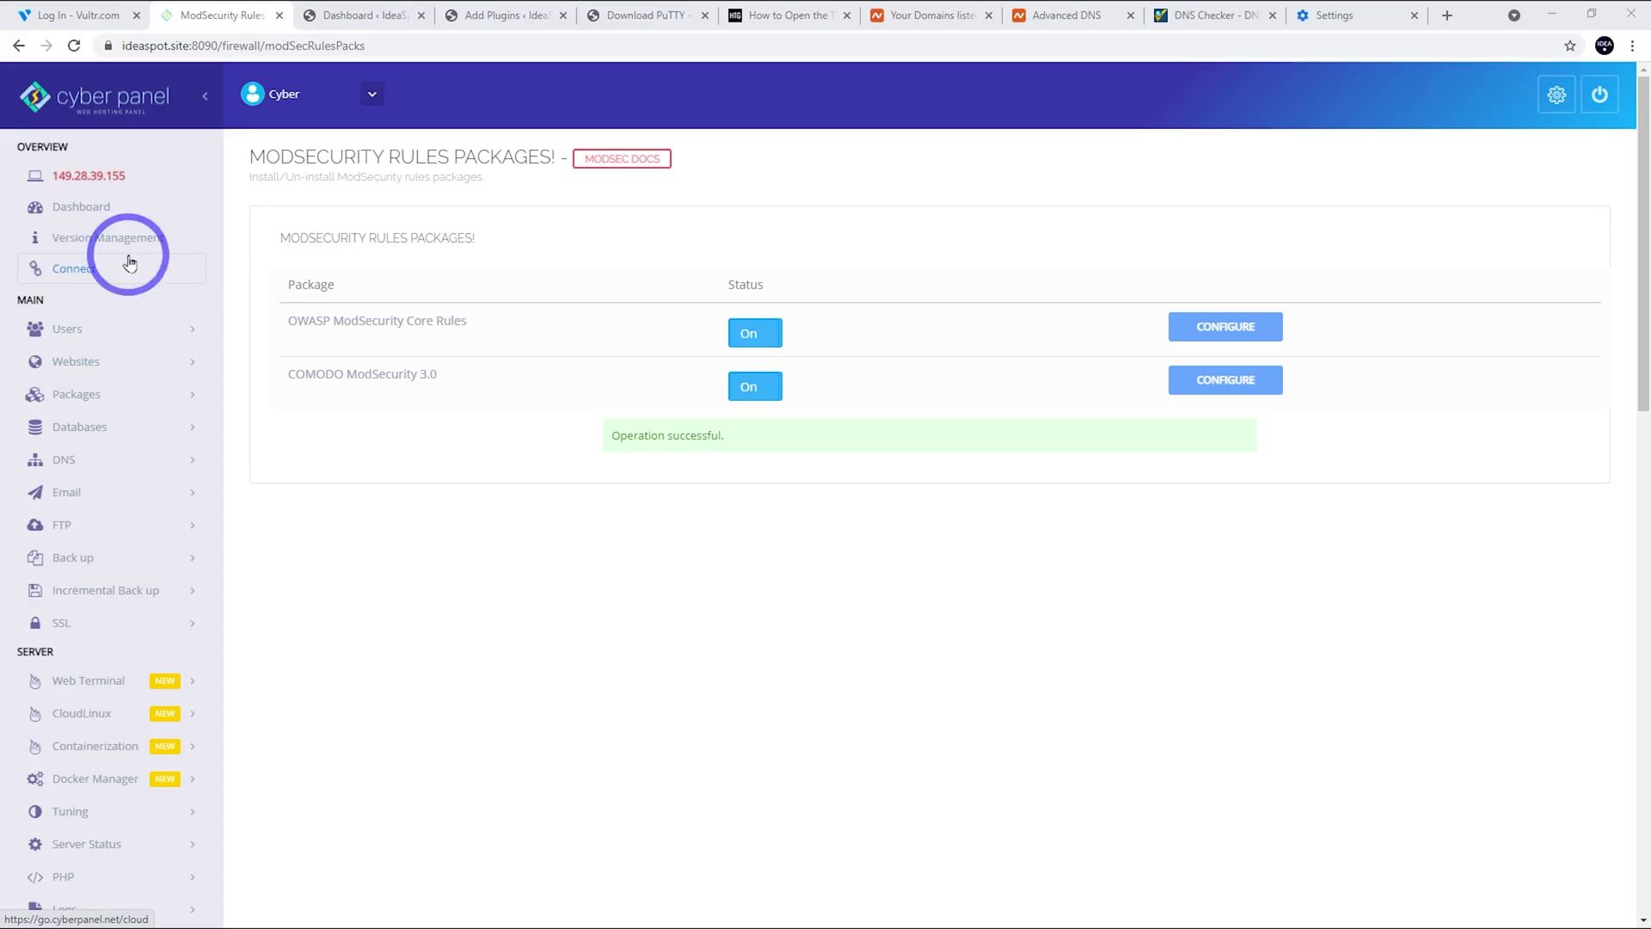
{"action": "left_click", "coordinate": [118, 328]}
Enable and save API access for the admin user, then go to CyberPanel Cloud.
{"action": "left_click", "coordinate": [106, 606]}
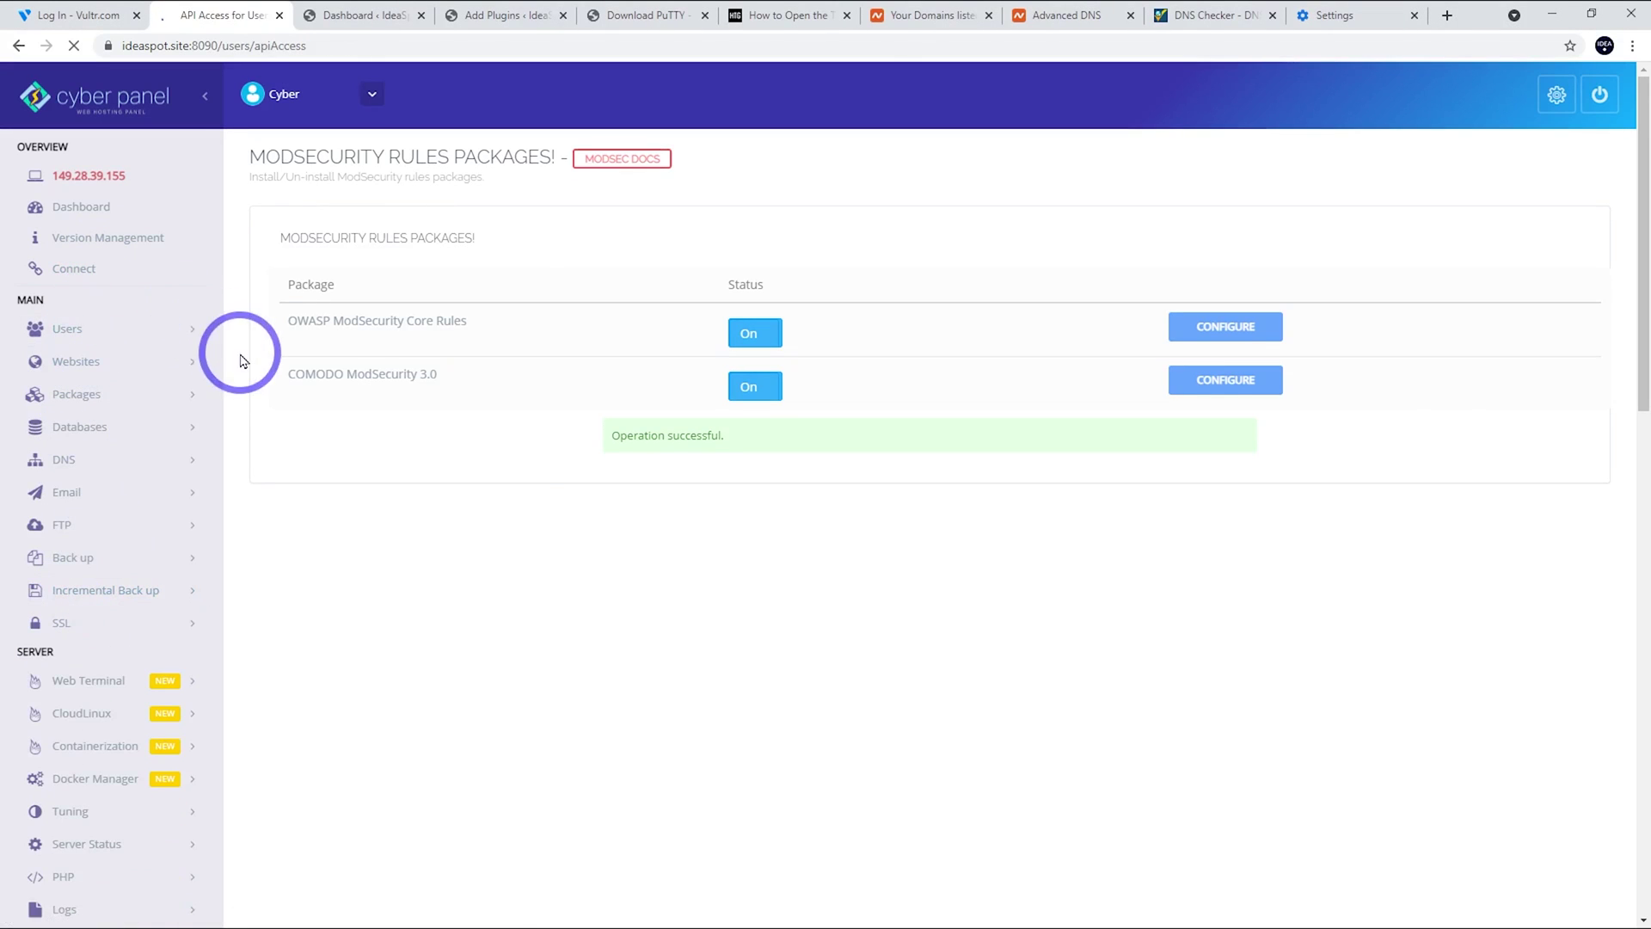
{"action": "left_click", "coordinate": [681, 311]}
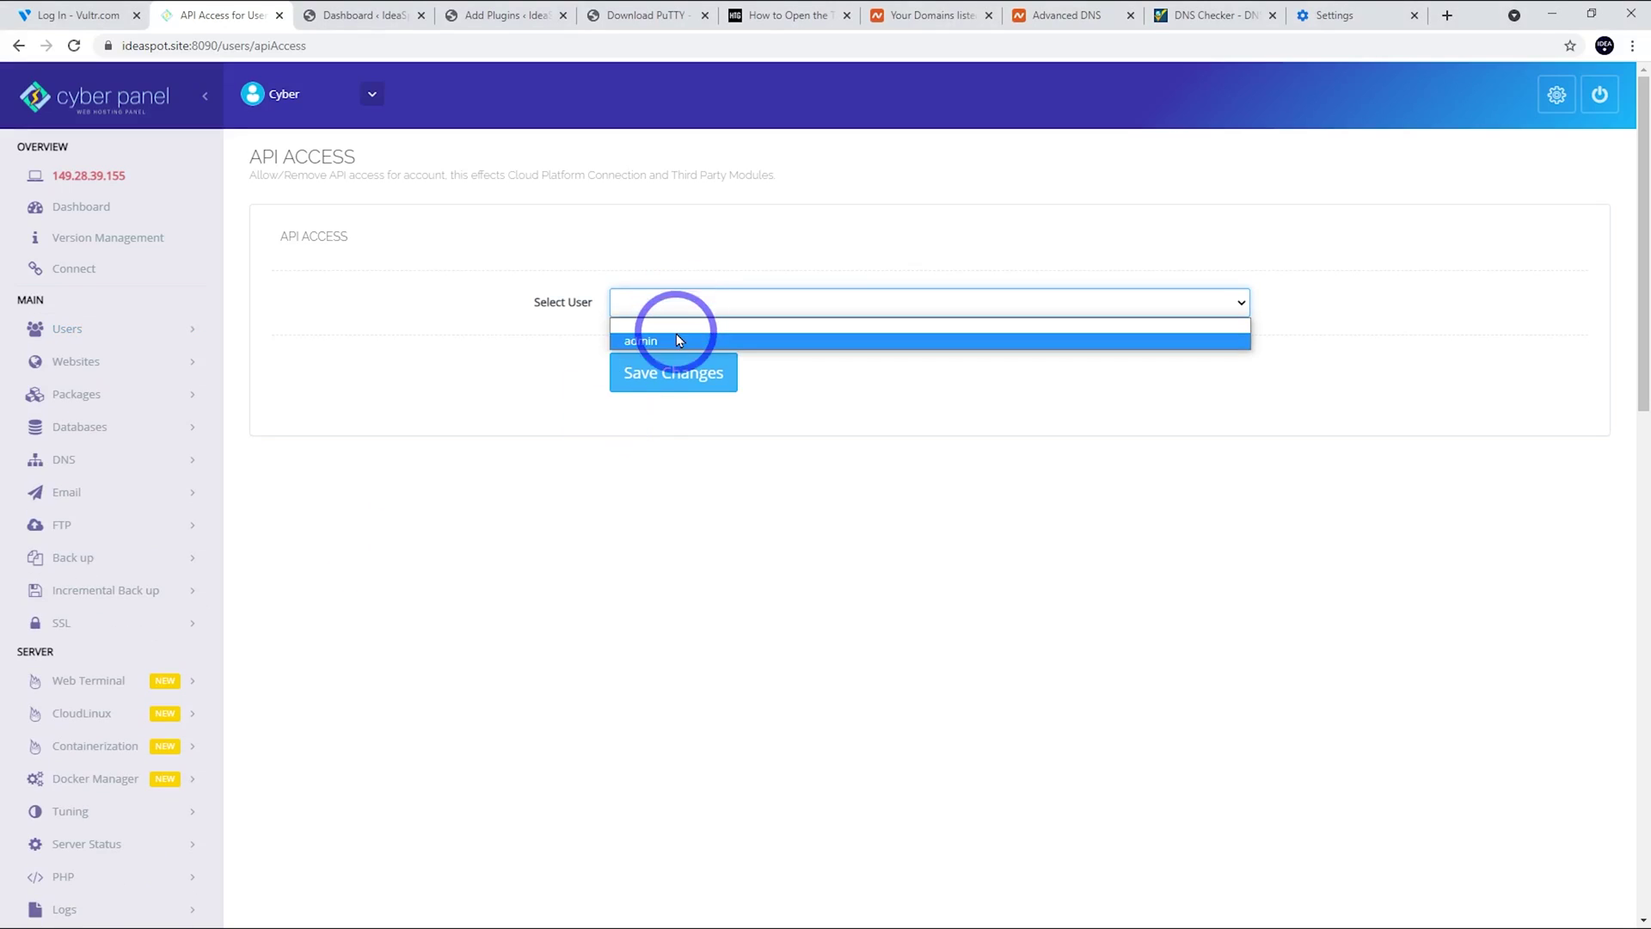
{"action": "left_click", "coordinate": [676, 334]}
{"action": "left_click", "coordinate": [657, 370]}
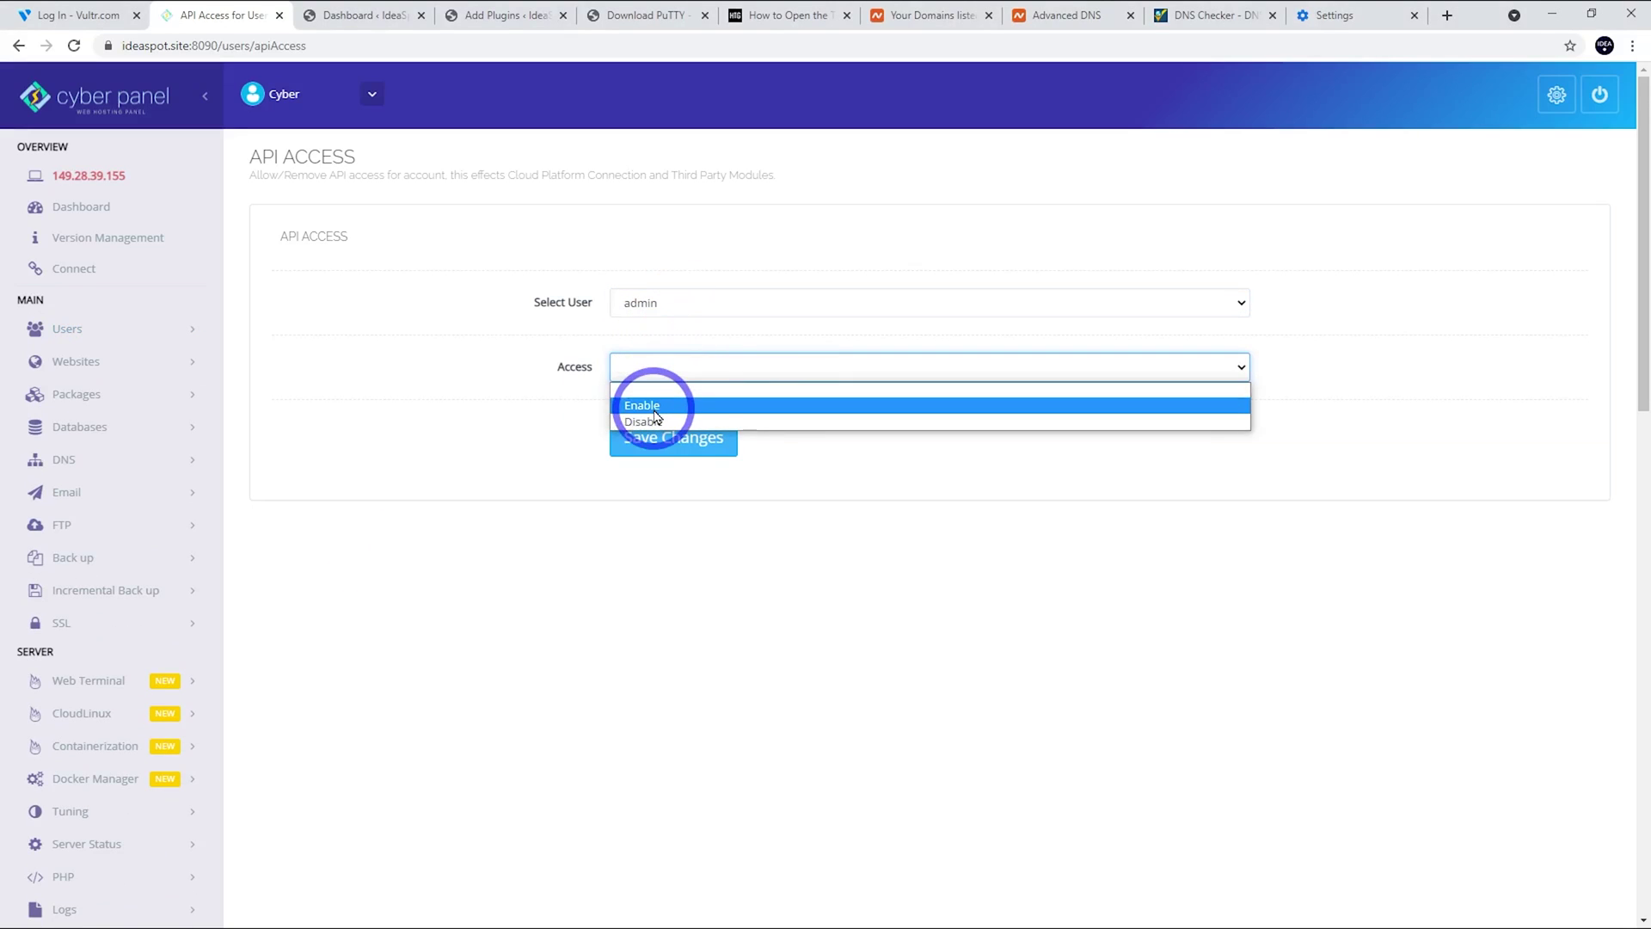
{"action": "left_click", "coordinate": [644, 405]}
{"action": "left_click", "coordinate": [658, 437]}
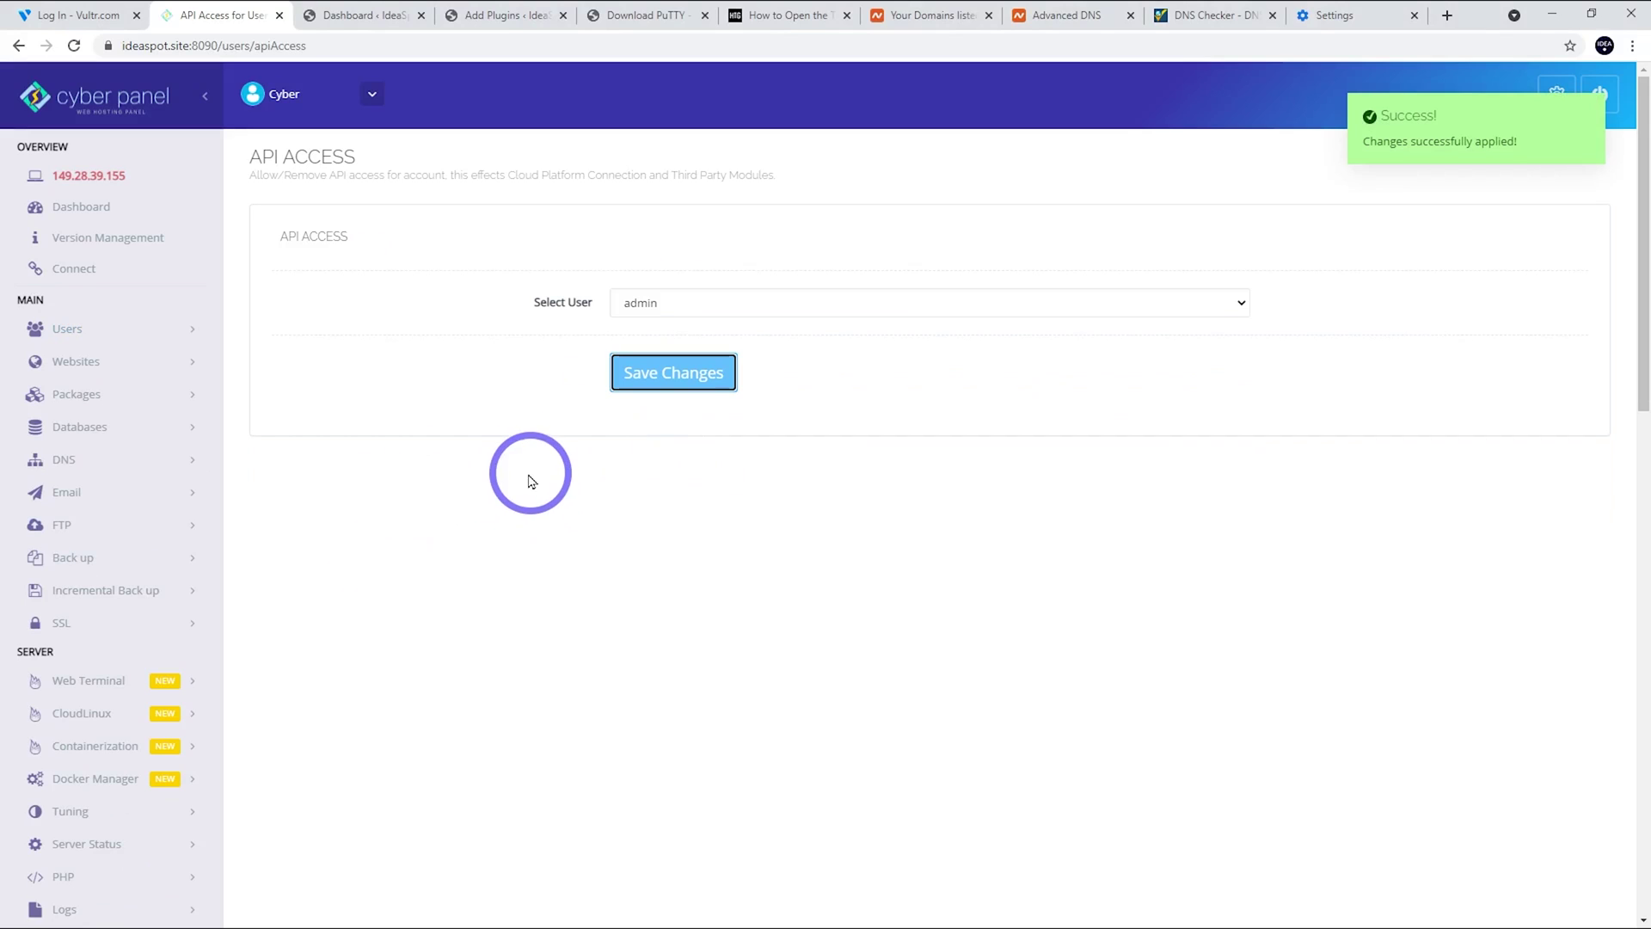
{"action": "left_click", "coordinate": [82, 284]}
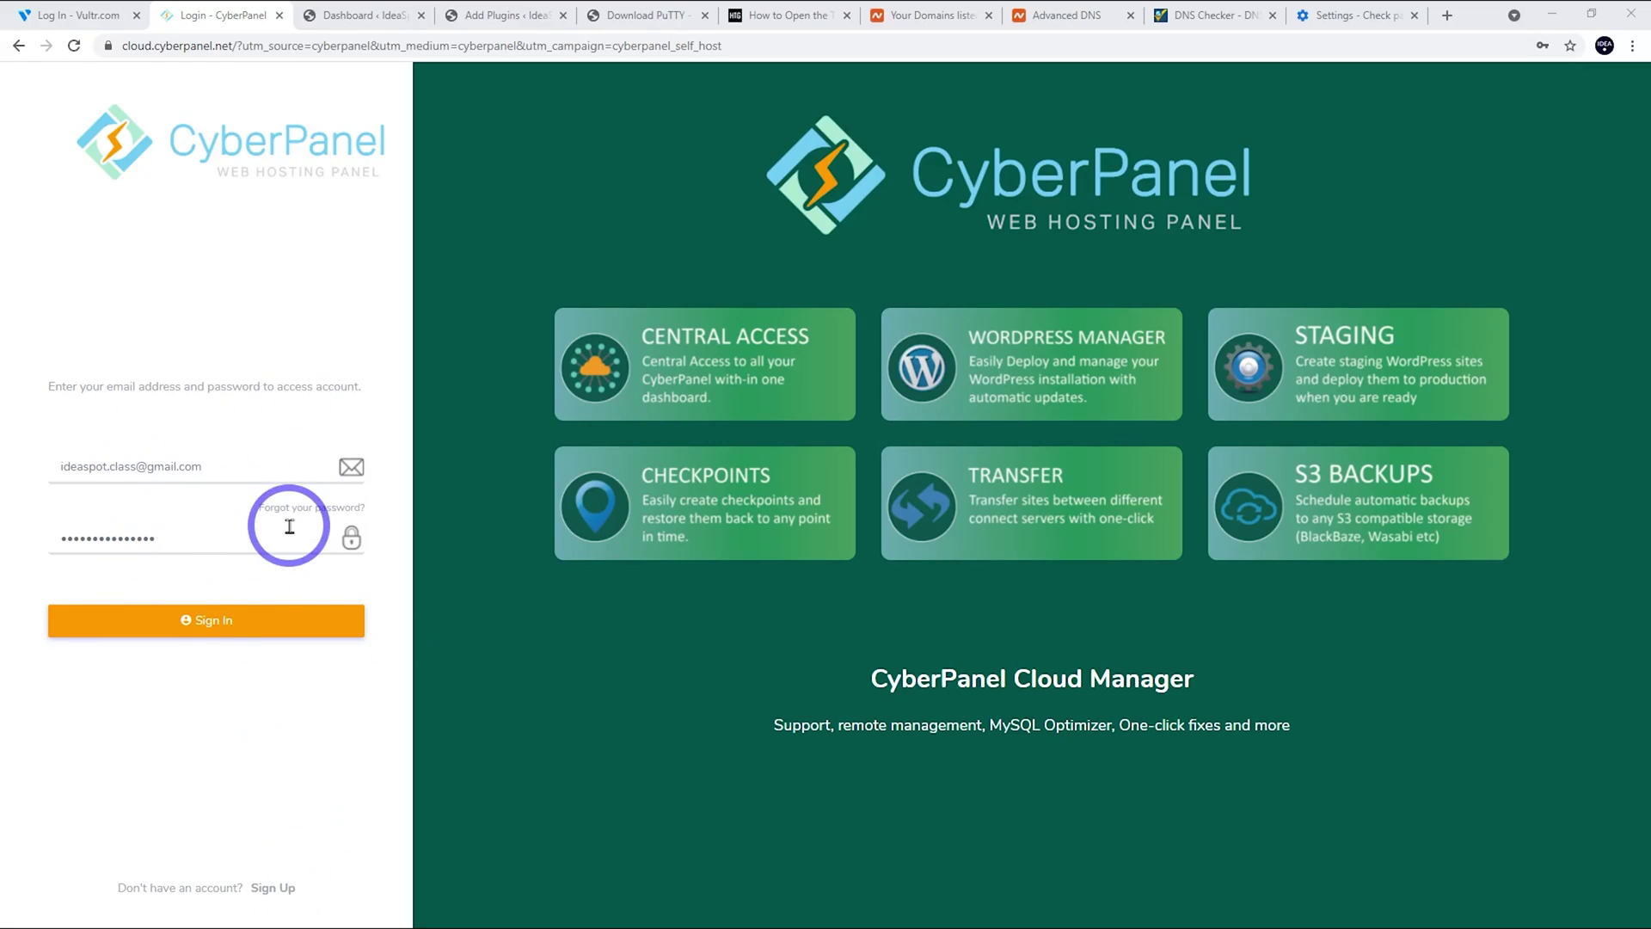
Sign in to CyberPanel Cloud and connect the cyberdemo server at 149.28.39.155.
{"action": "left_click", "coordinate": [206, 620]}
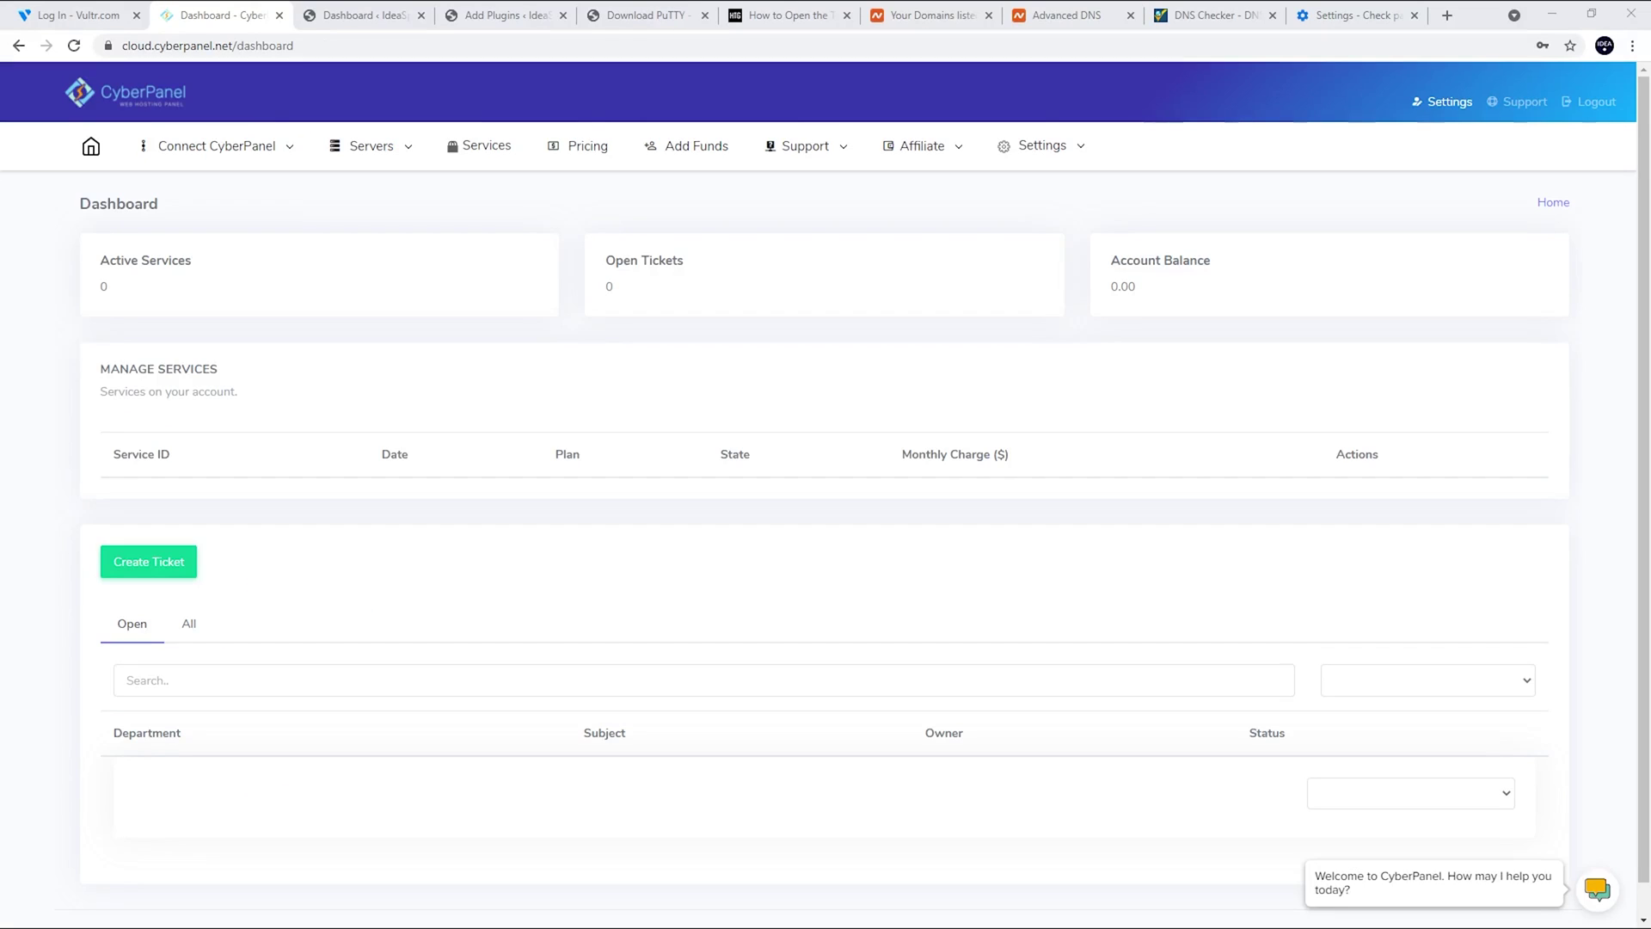
{"action": "left_click", "coordinate": [226, 148]}
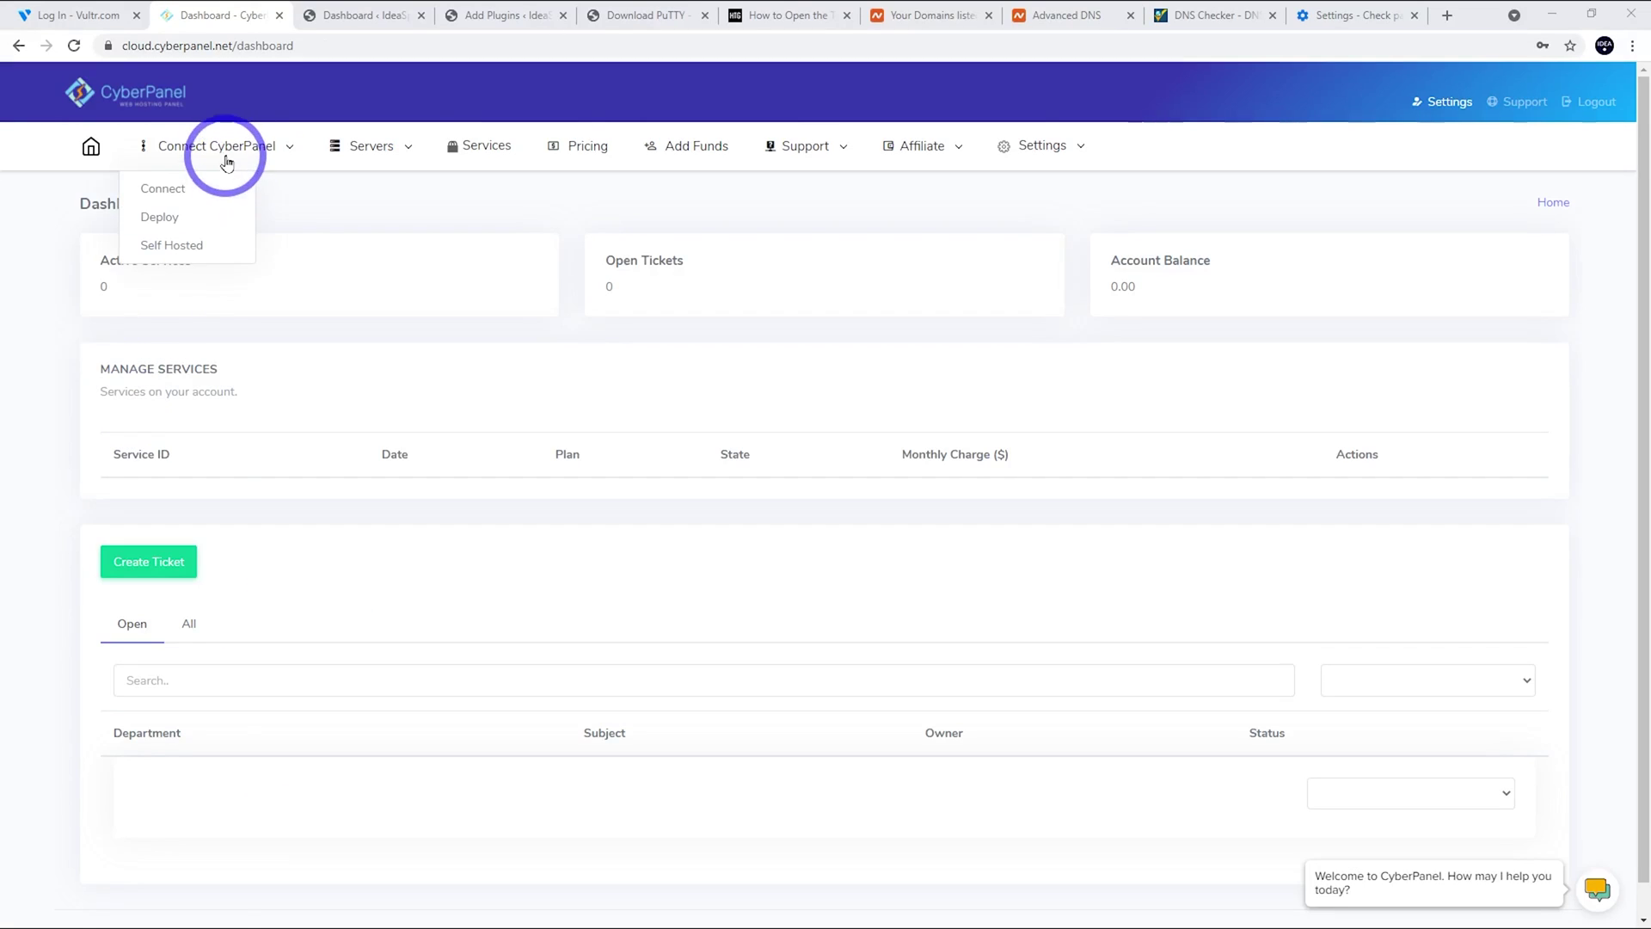
{"action": "left_click", "coordinate": [160, 191]}
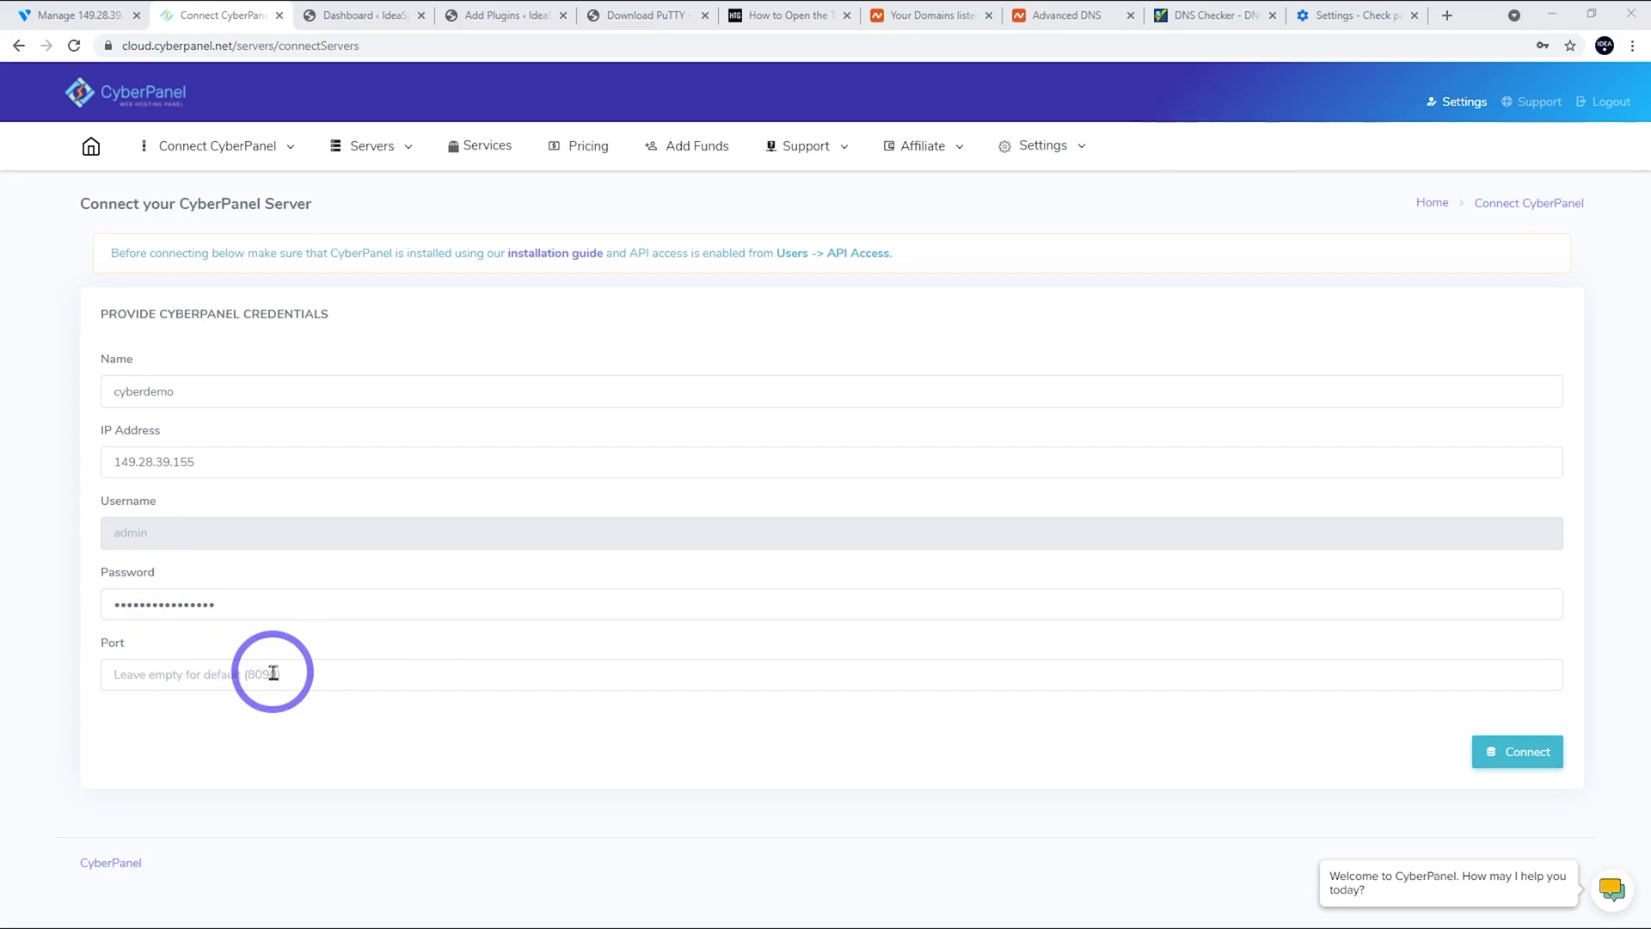
{"action": "left_click", "coordinate": [1532, 760]}
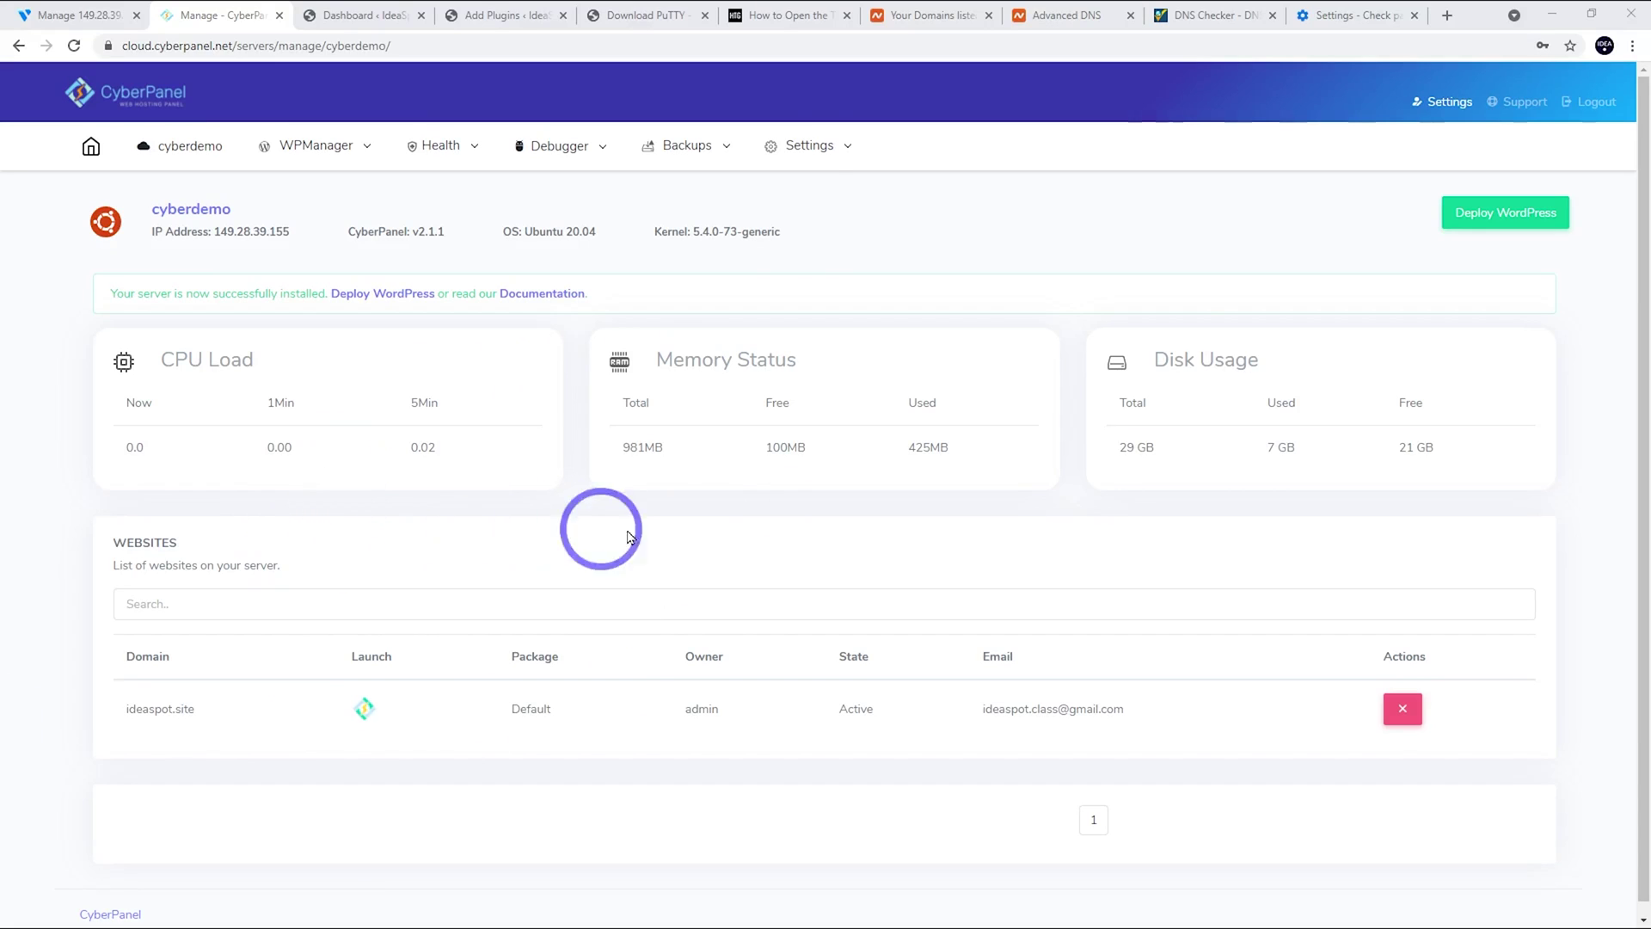
{"action": "left_click", "coordinate": [799, 148]}
Check the available CyberPanel upgrade versions and close the list without choosing one.
{"action": "left_click", "coordinate": [793, 250]}
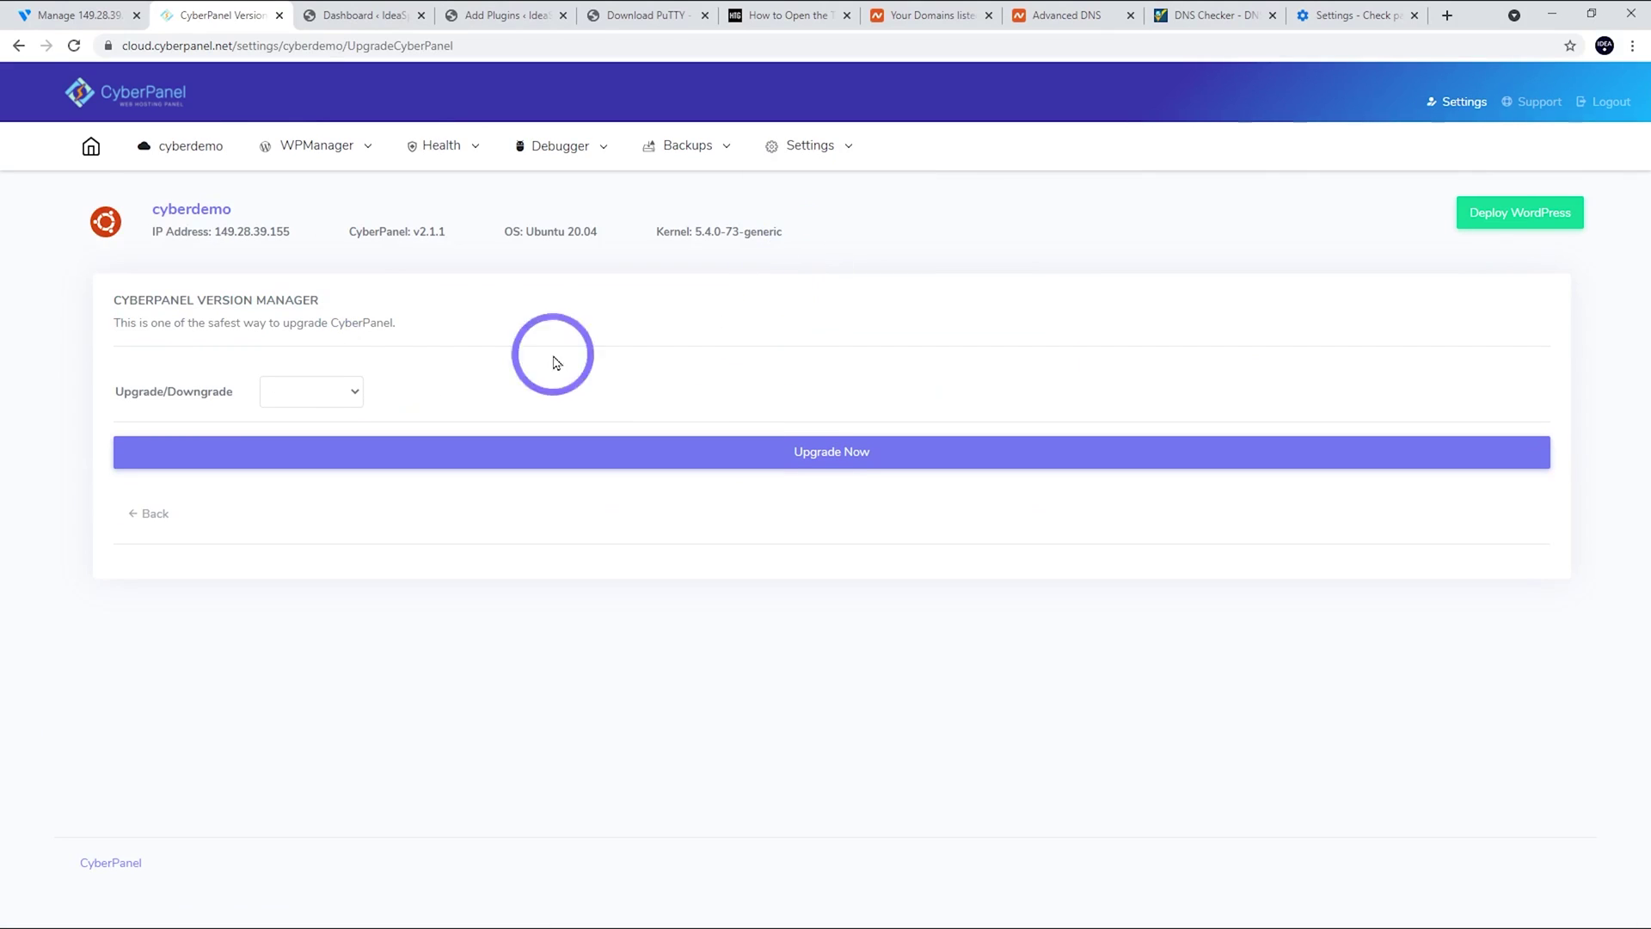
{"action": "left_click", "coordinate": [293, 392]}
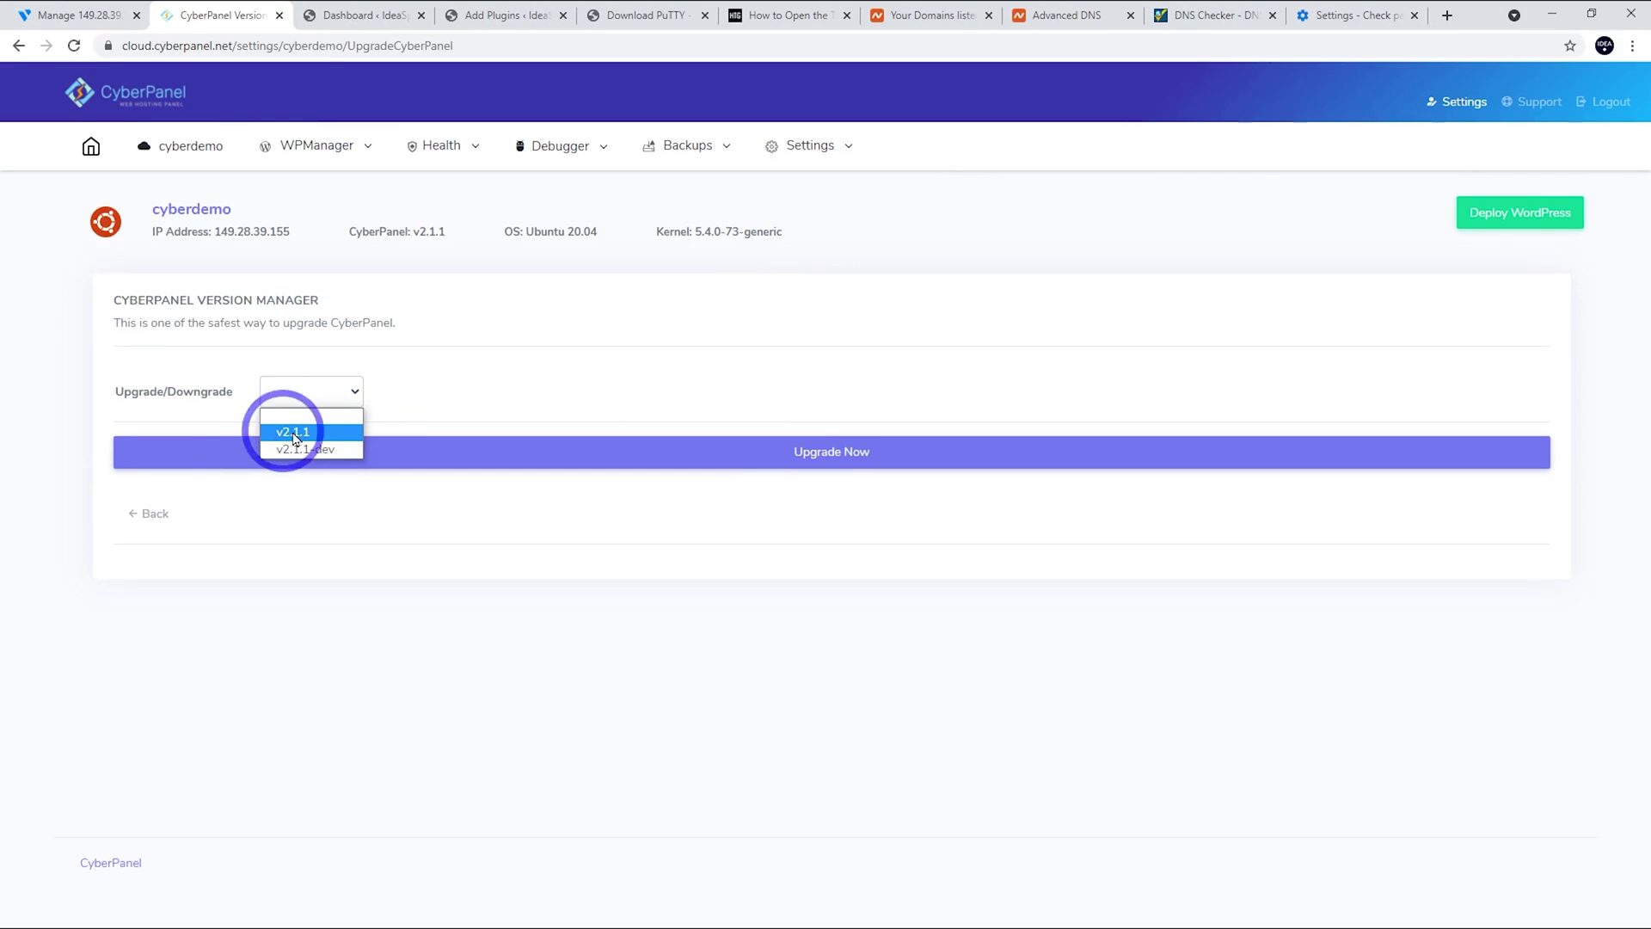
{"action": "left_click", "coordinate": [184, 325]}
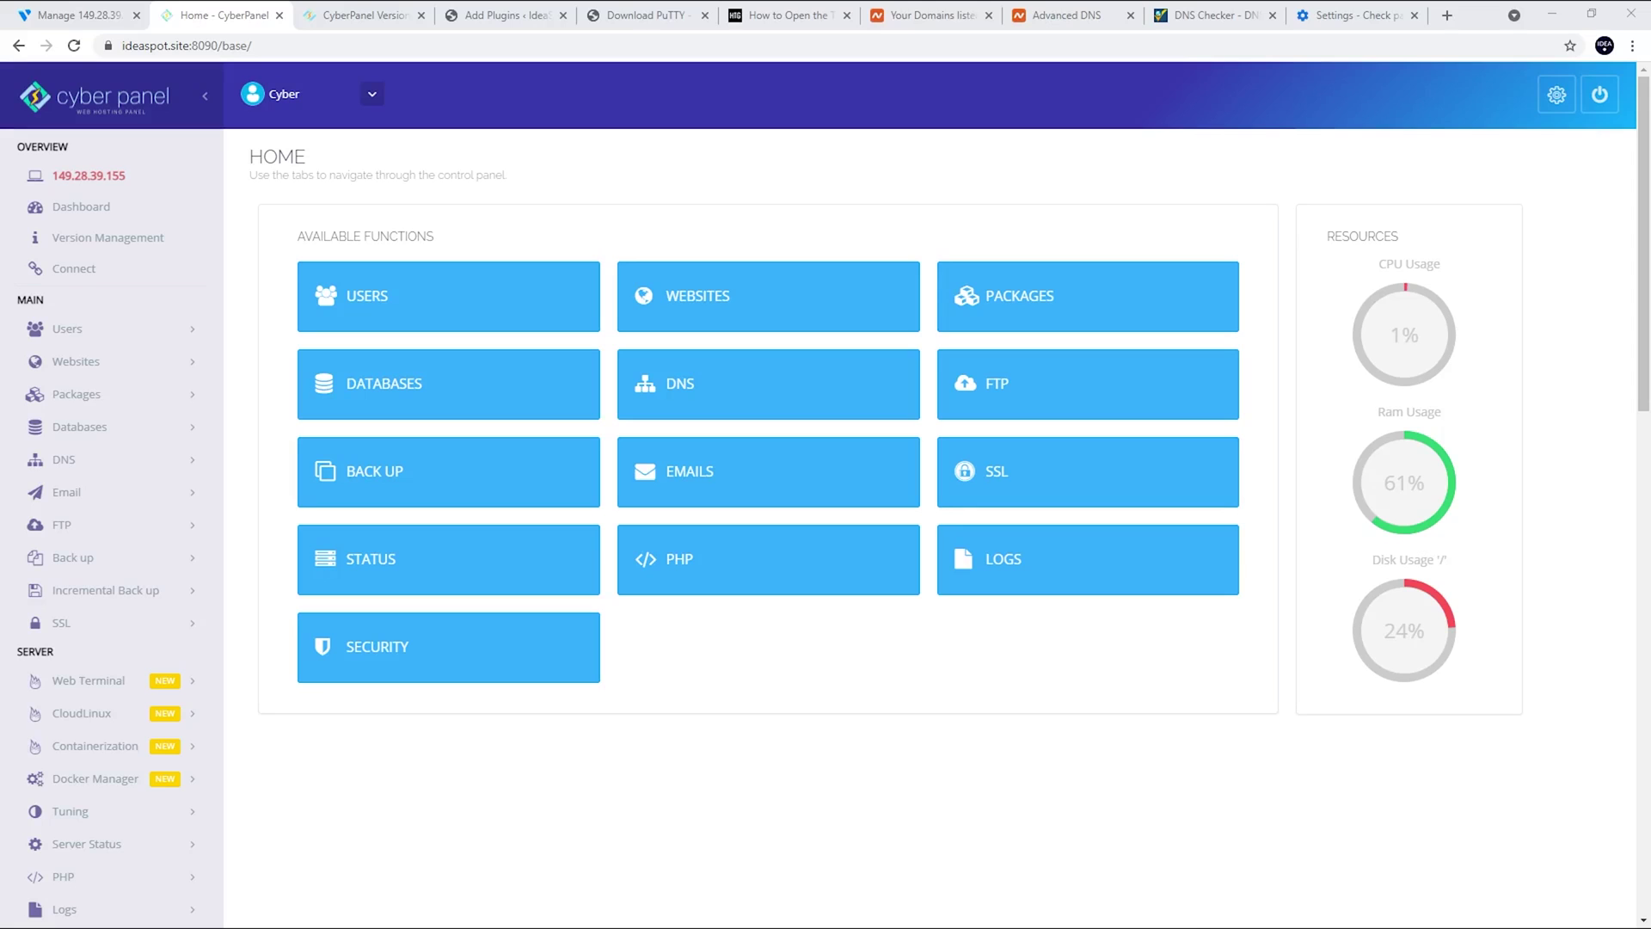
Expand the Databases, Backup and Security menus, view ImunifyAV, then open the WEBSITES functions.
{"action": "left_click", "coordinate": [147, 426]}
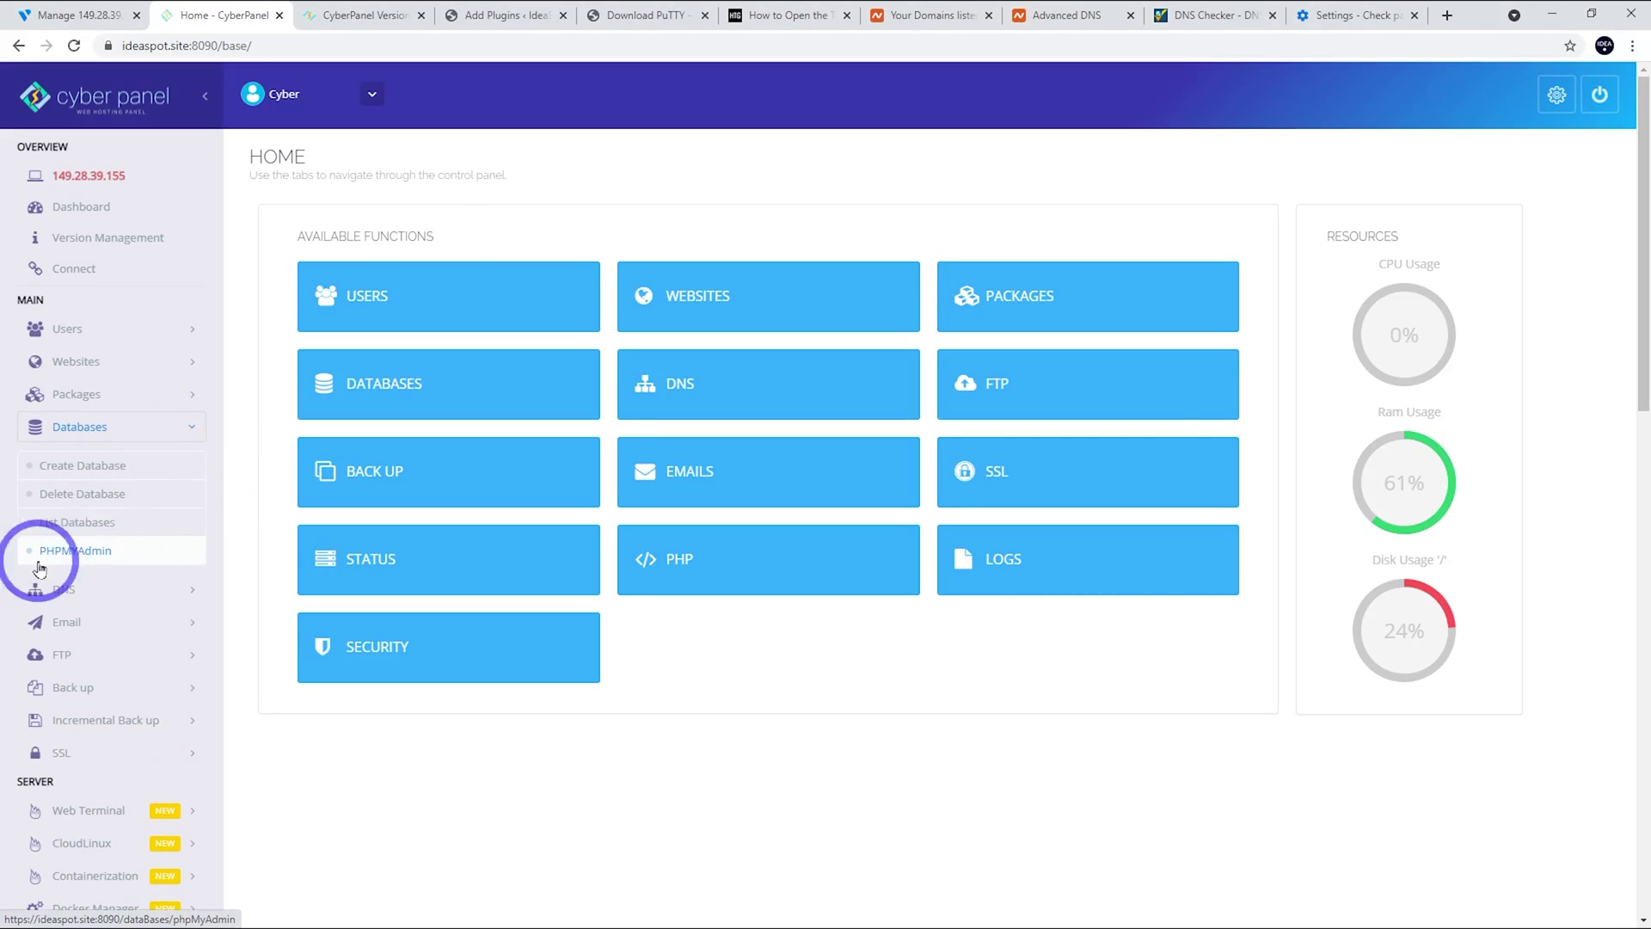
{"action": "scroll", "coordinate": [145, 556], "scroll_direction": "down", "scroll_amount": 1}
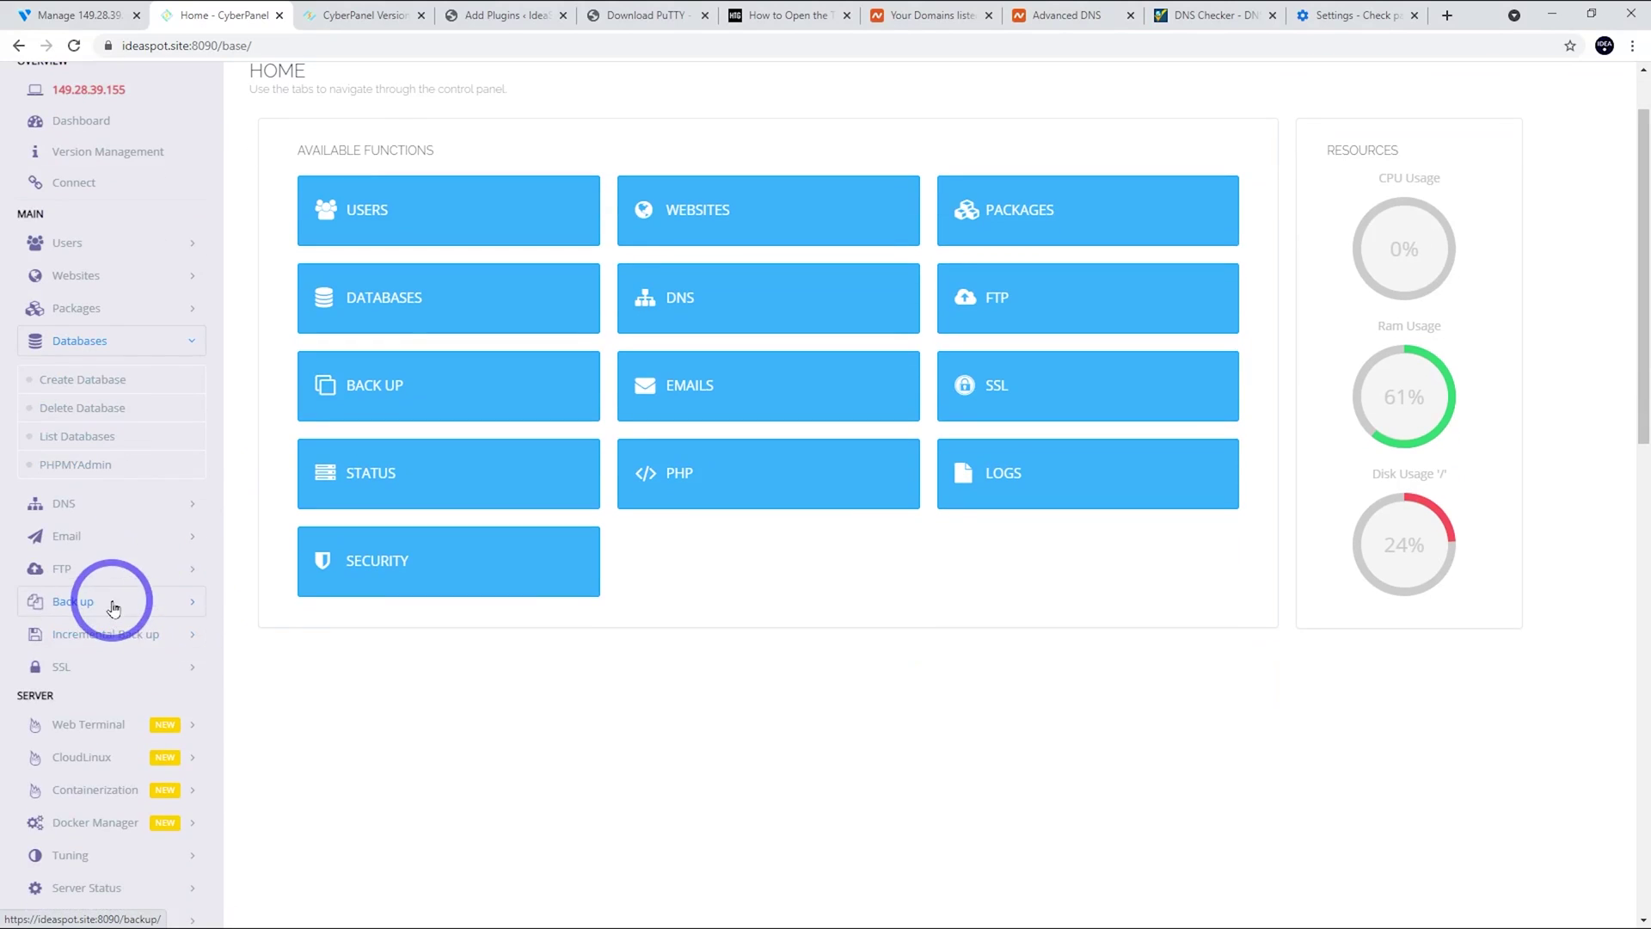
{"action": "left_click", "coordinate": [95, 601]}
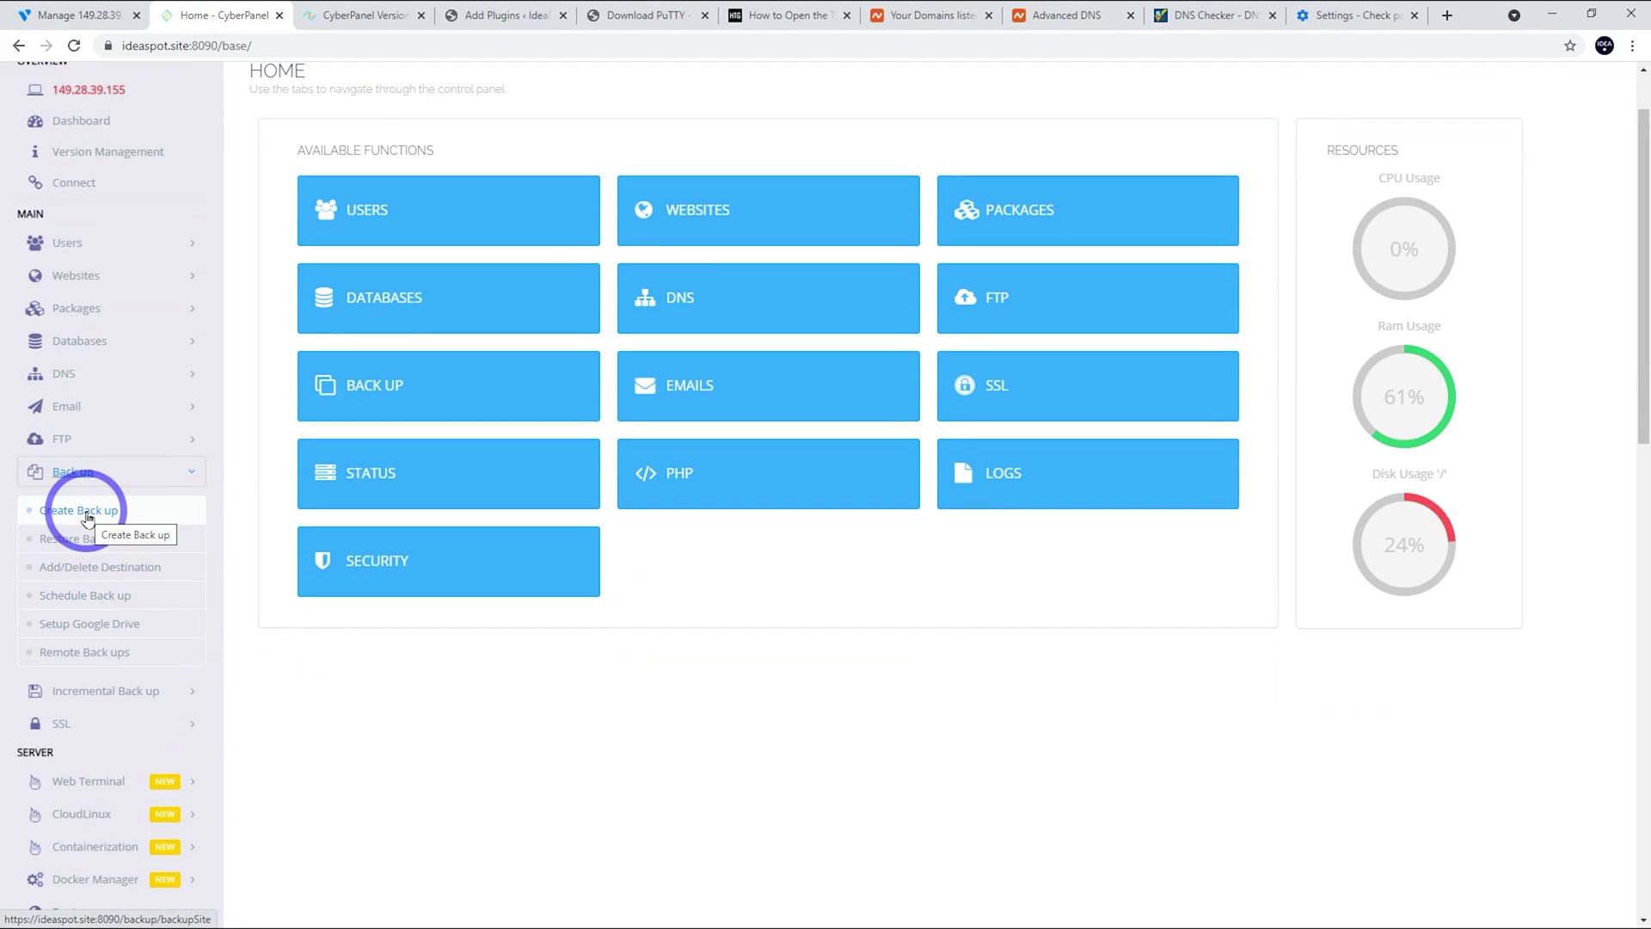
{"action": "scroll", "coordinate": [87, 516], "scroll_direction": "down", "scroll_amount": 4}
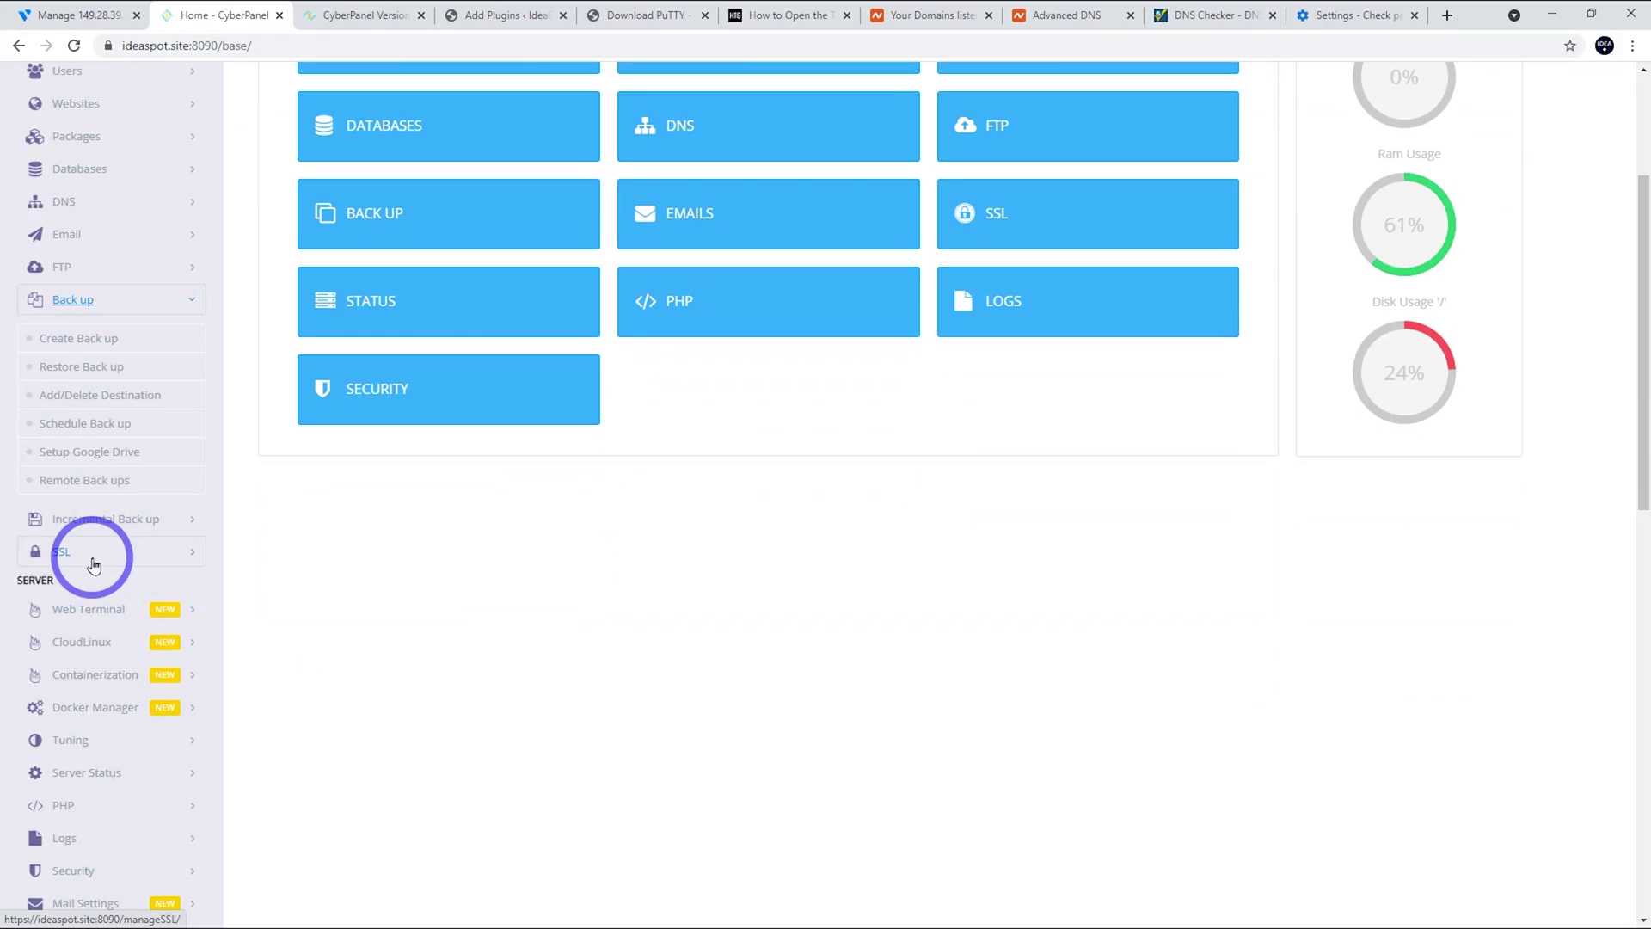
{"action": "left_click", "coordinate": [112, 696]}
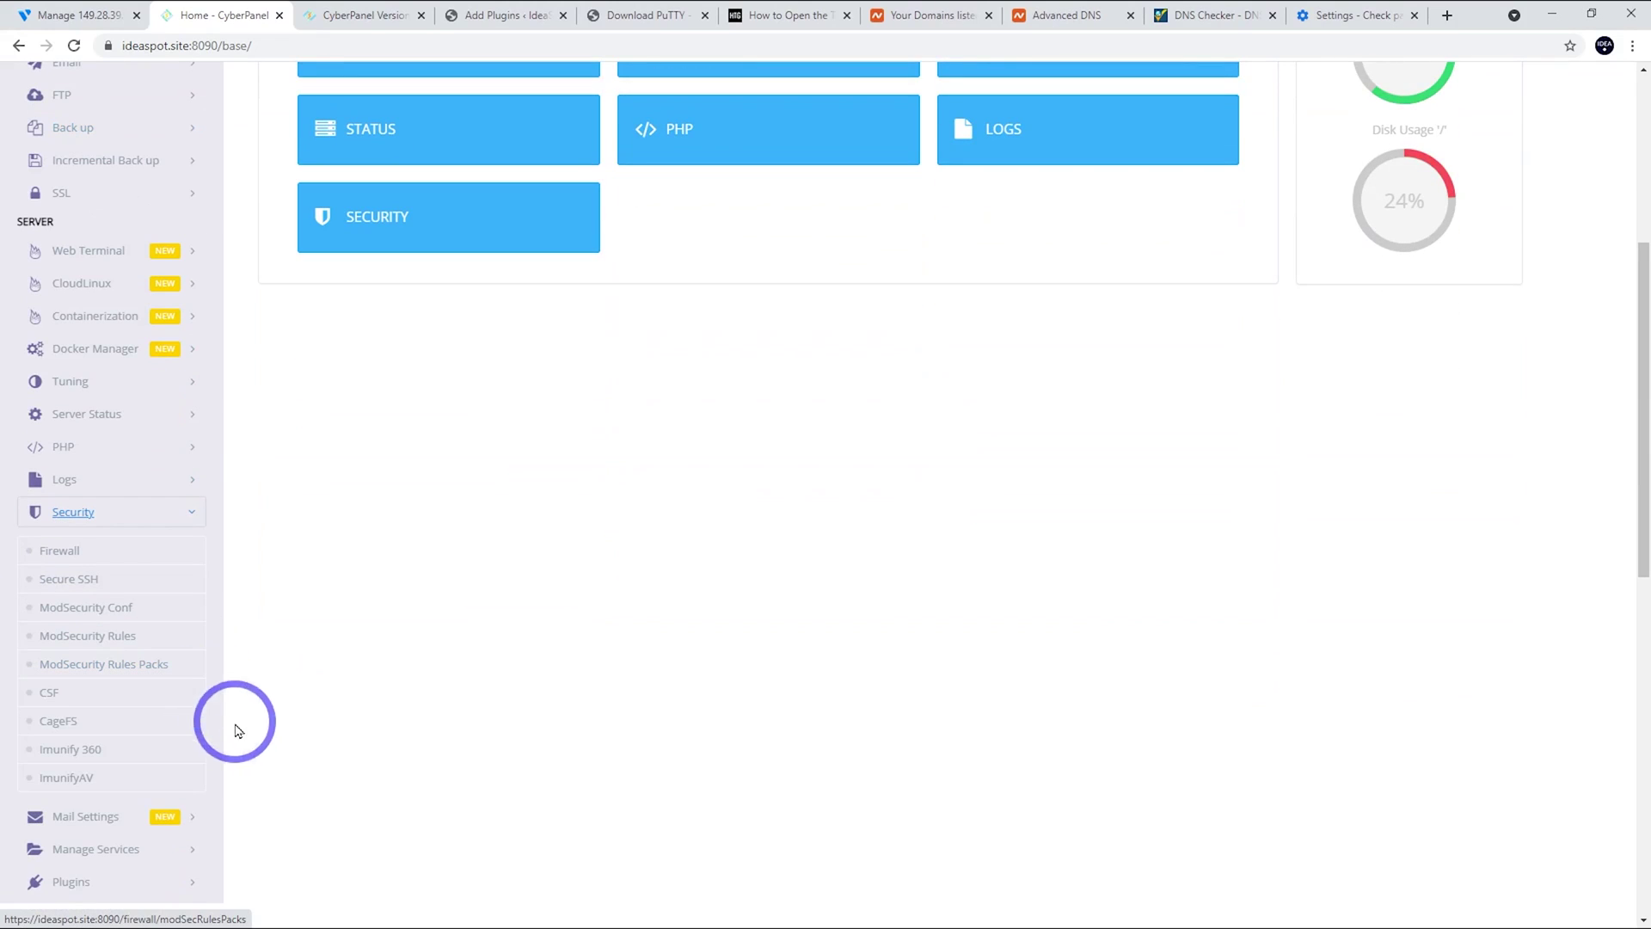
{"action": "left_click", "coordinate": [85, 780]}
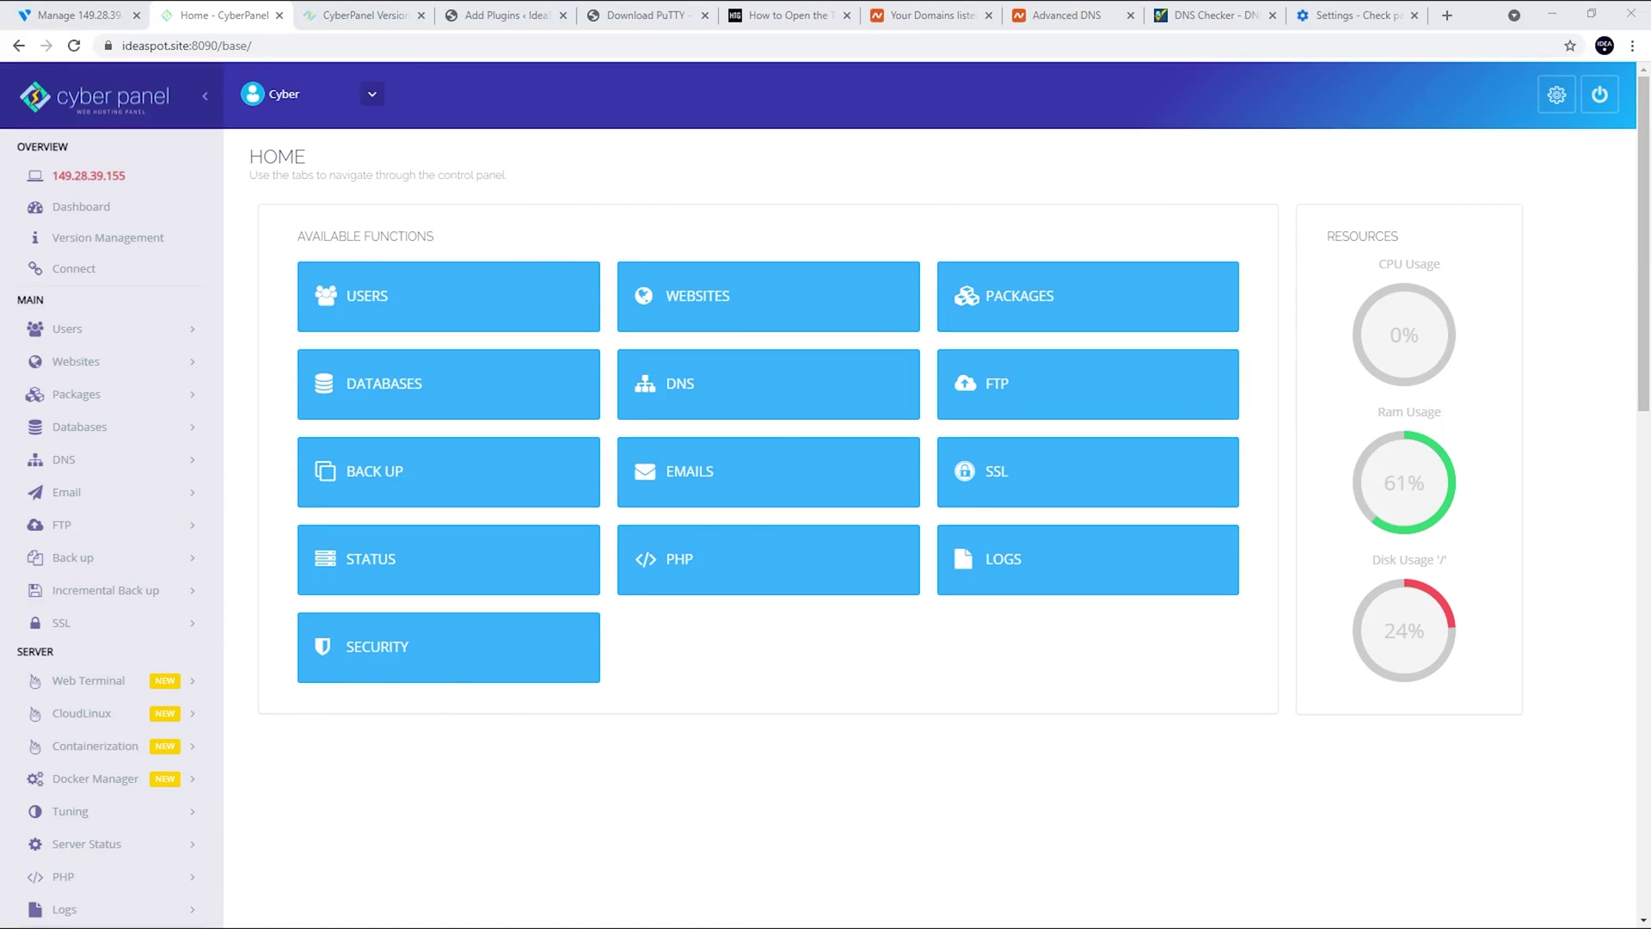
{"action": "left_click", "coordinate": [712, 326]}
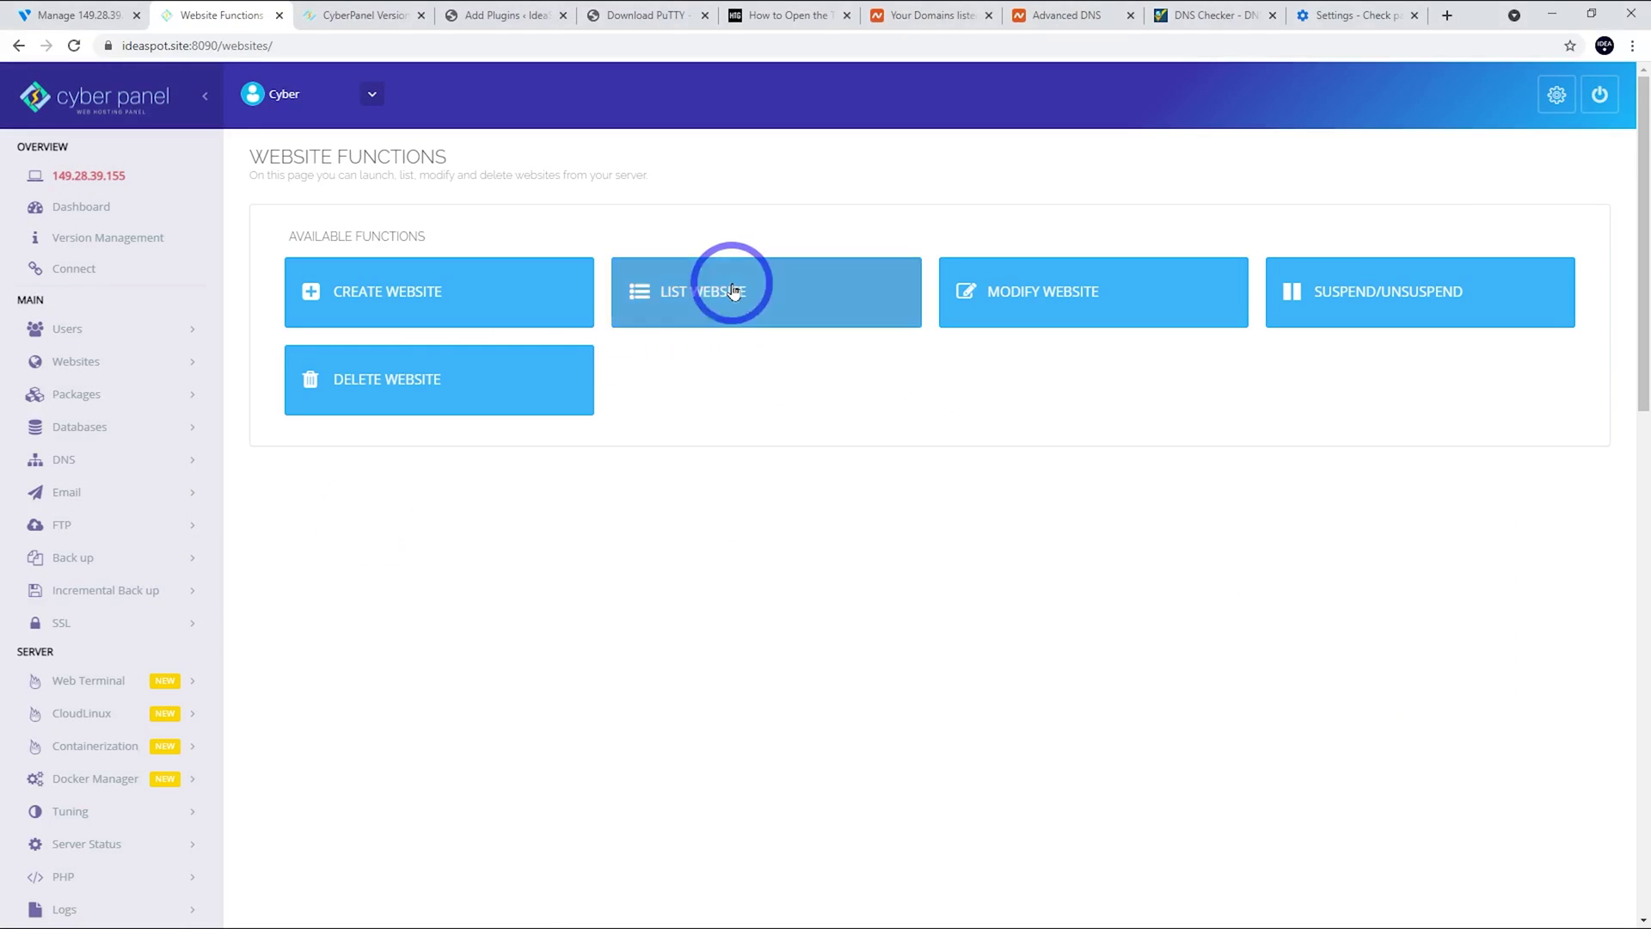
Open ideaspot.site's File Manager and go into the public_html folder.
{"action": "left_click", "coordinate": [726, 288]}
{"action": "left_click", "coordinate": [1356, 304]}
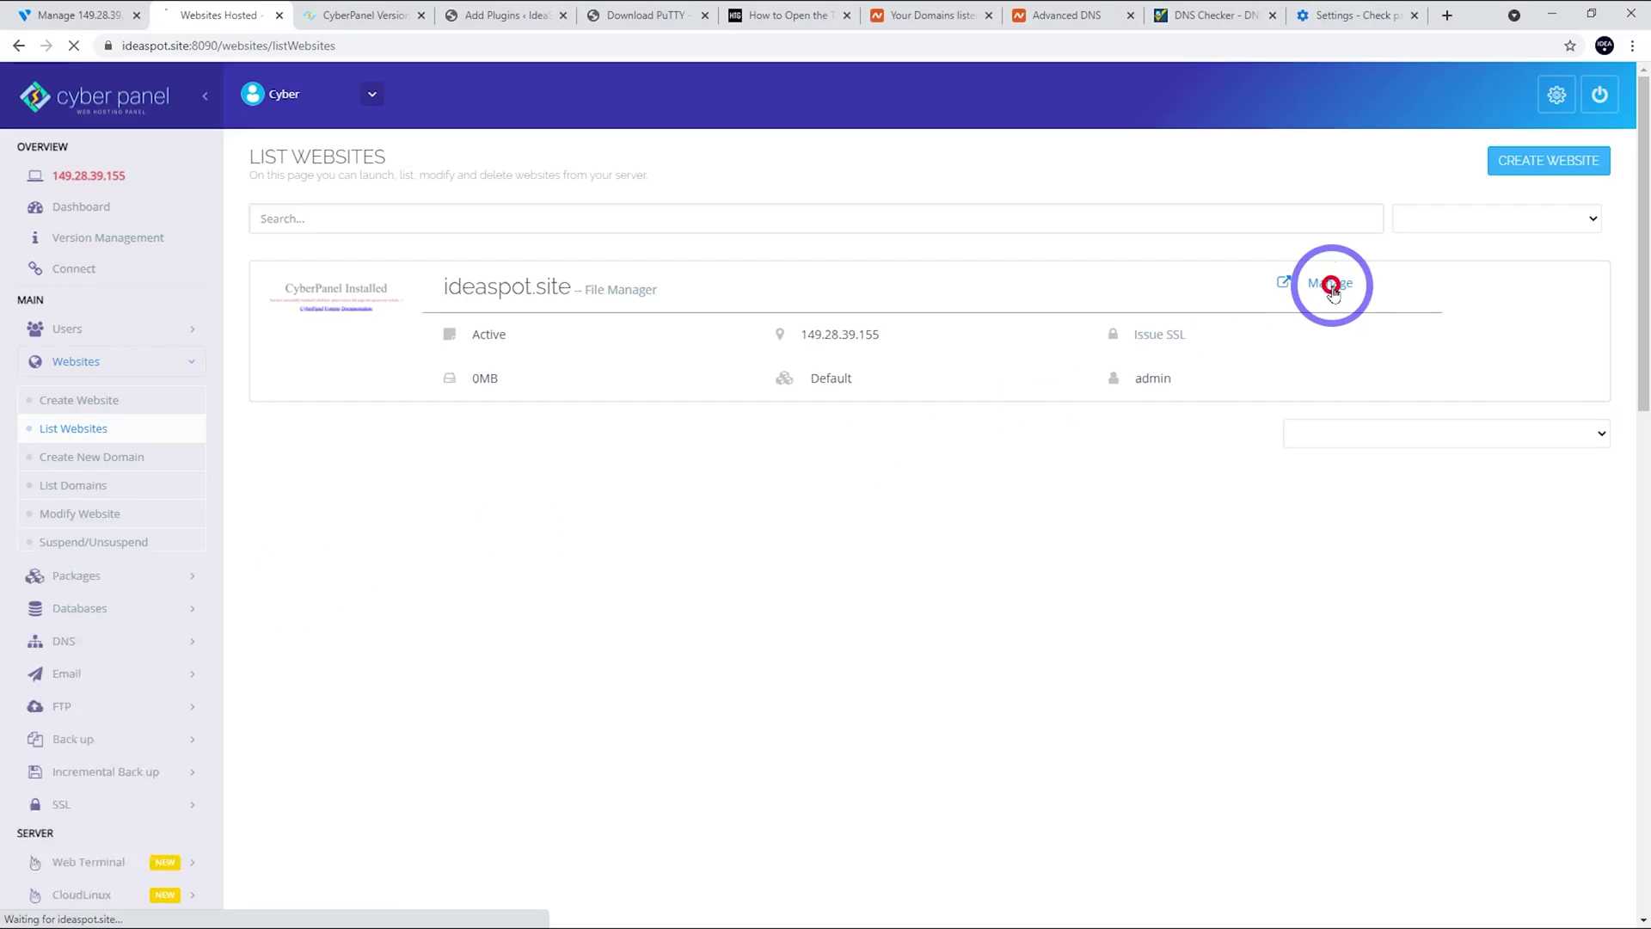
{"action": "scroll", "coordinate": [773, 476], "scroll_direction": "down", "scroll_amount": 5}
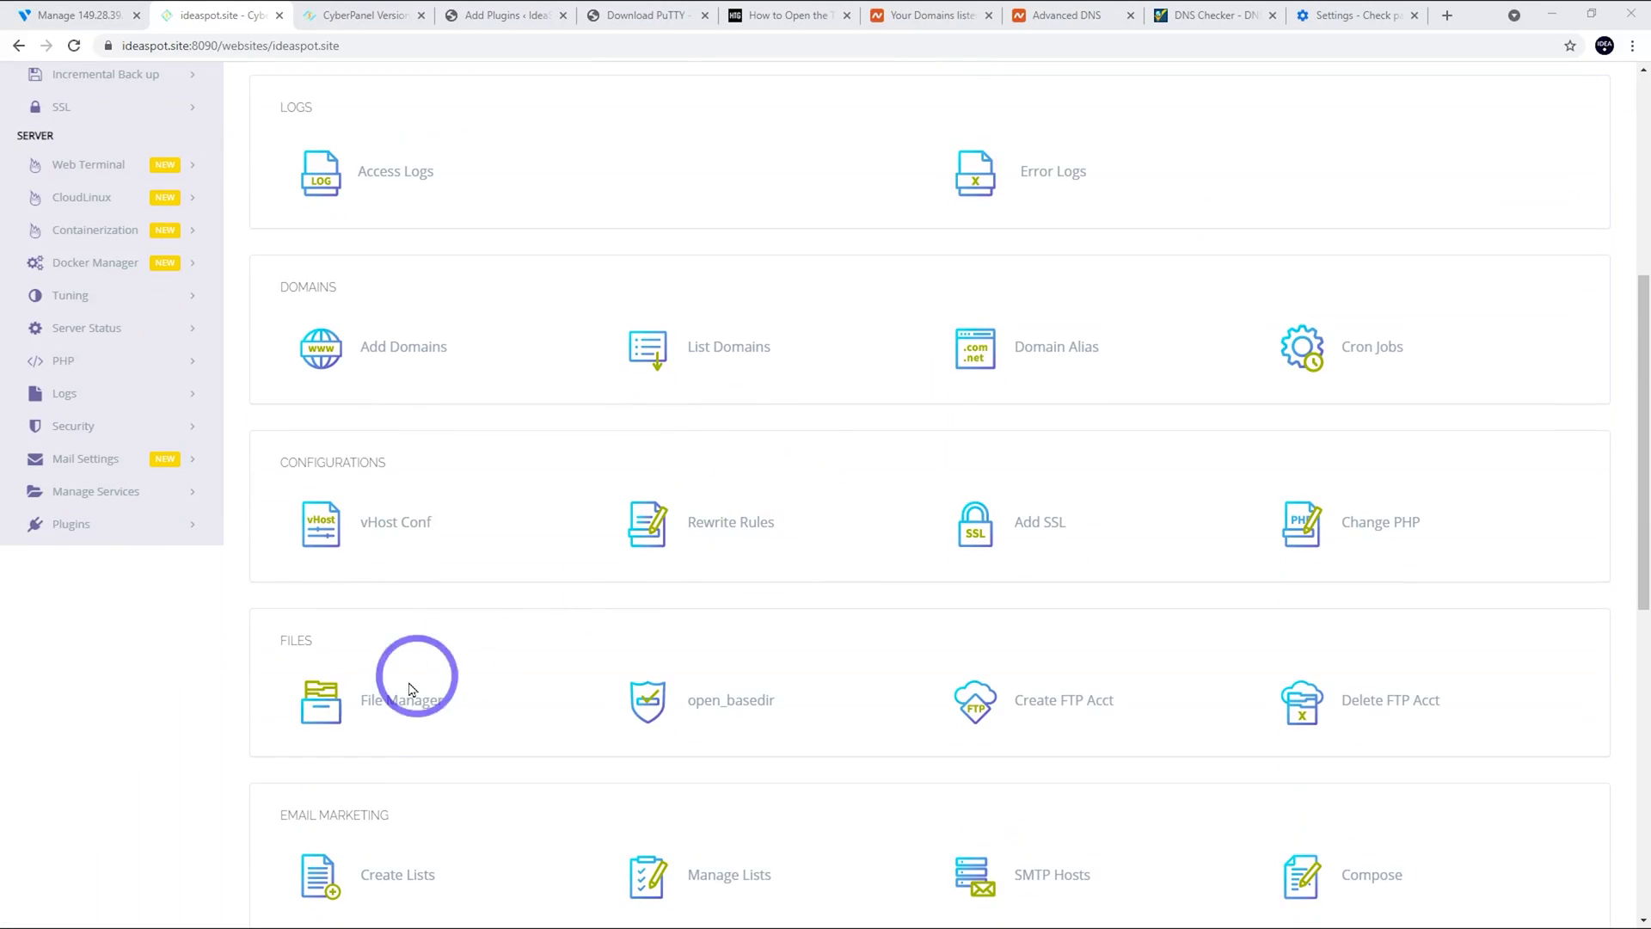
{"action": "left_click", "coordinate": [374, 707]}
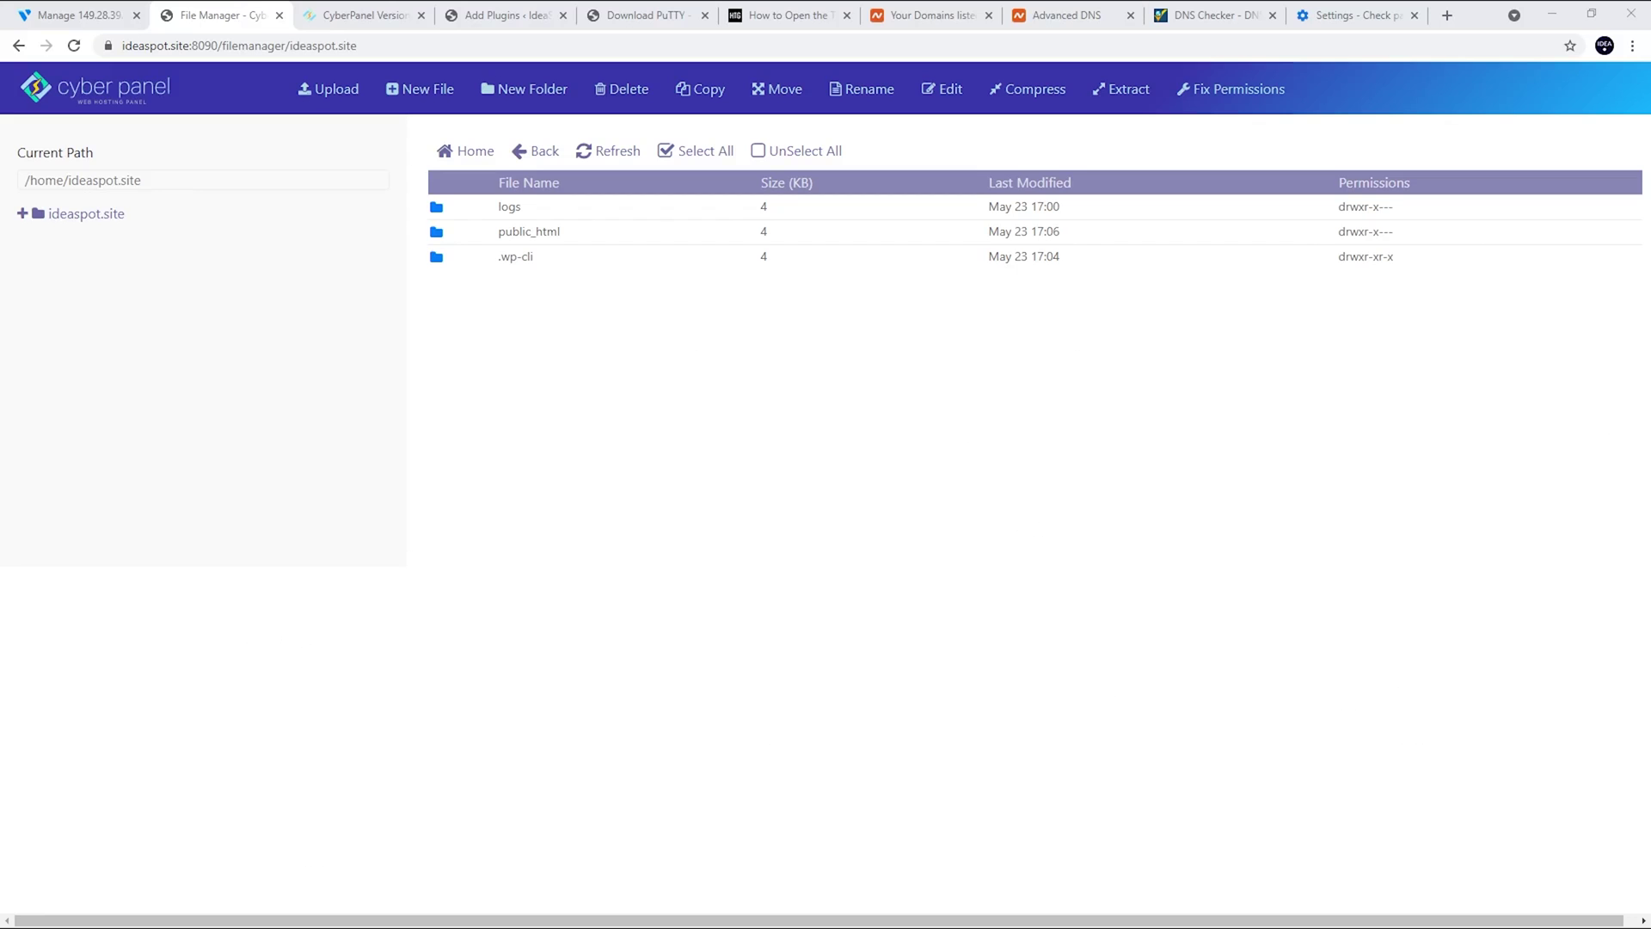
{"action": "left_click", "coordinate": [433, 238]}
{"action": "double_click", "coordinate": [432, 238]}
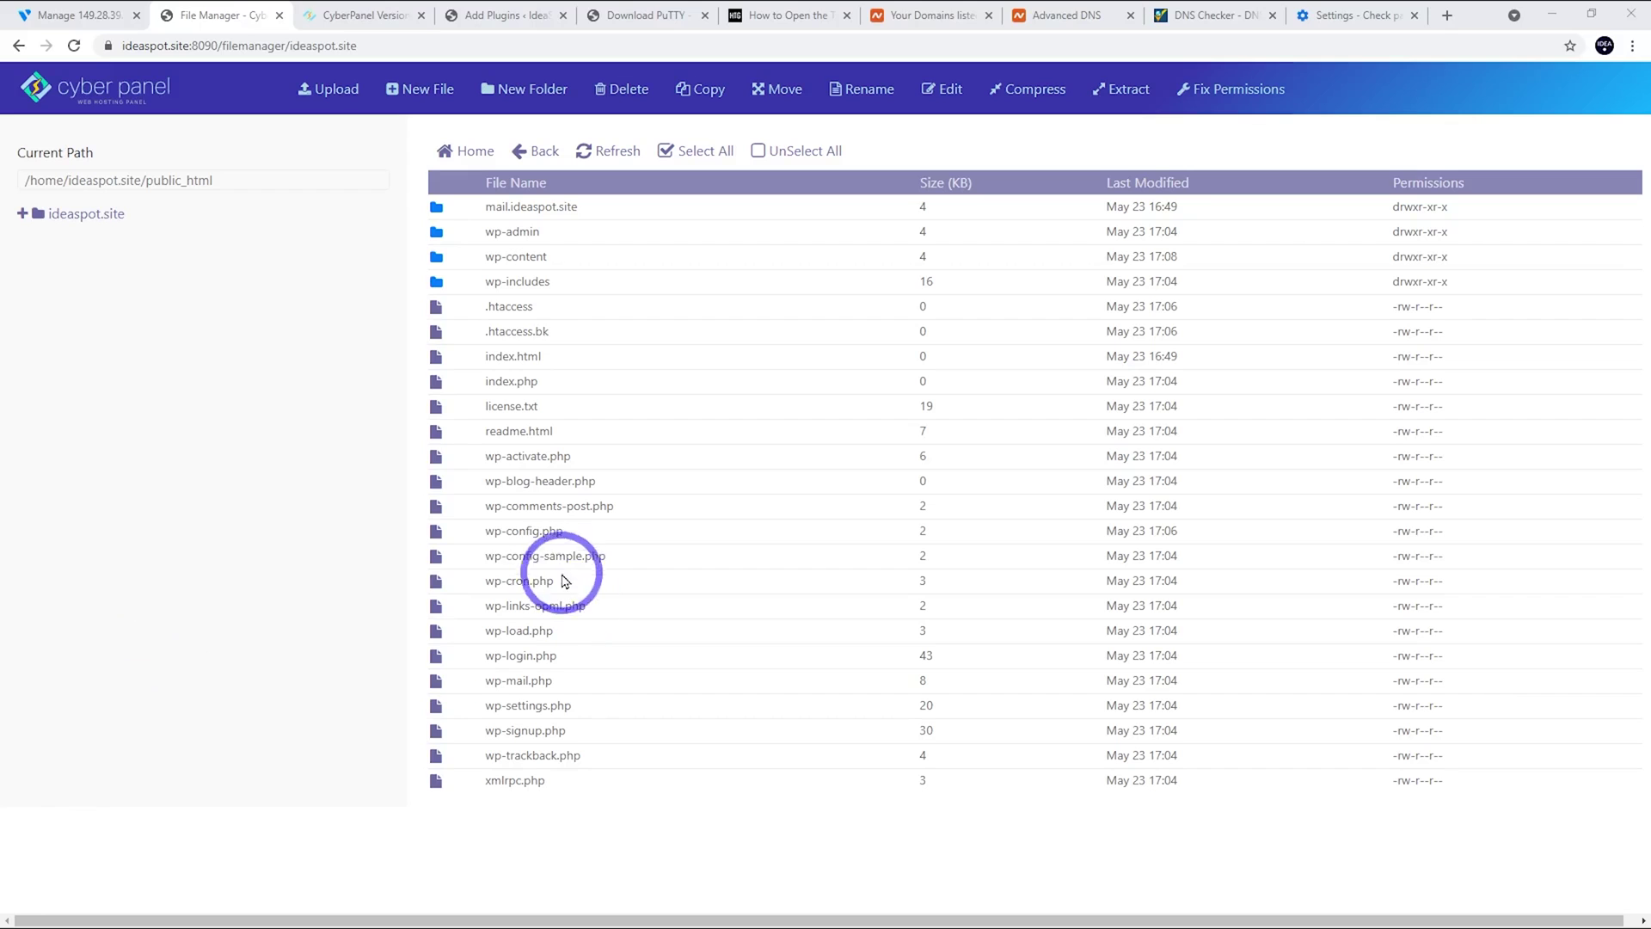
Inspect the available file actions for wp-config.php and the wp-content folder.
{"action": "left_click", "coordinate": [497, 531]}
{"action": "right_click", "coordinate": [497, 532]}
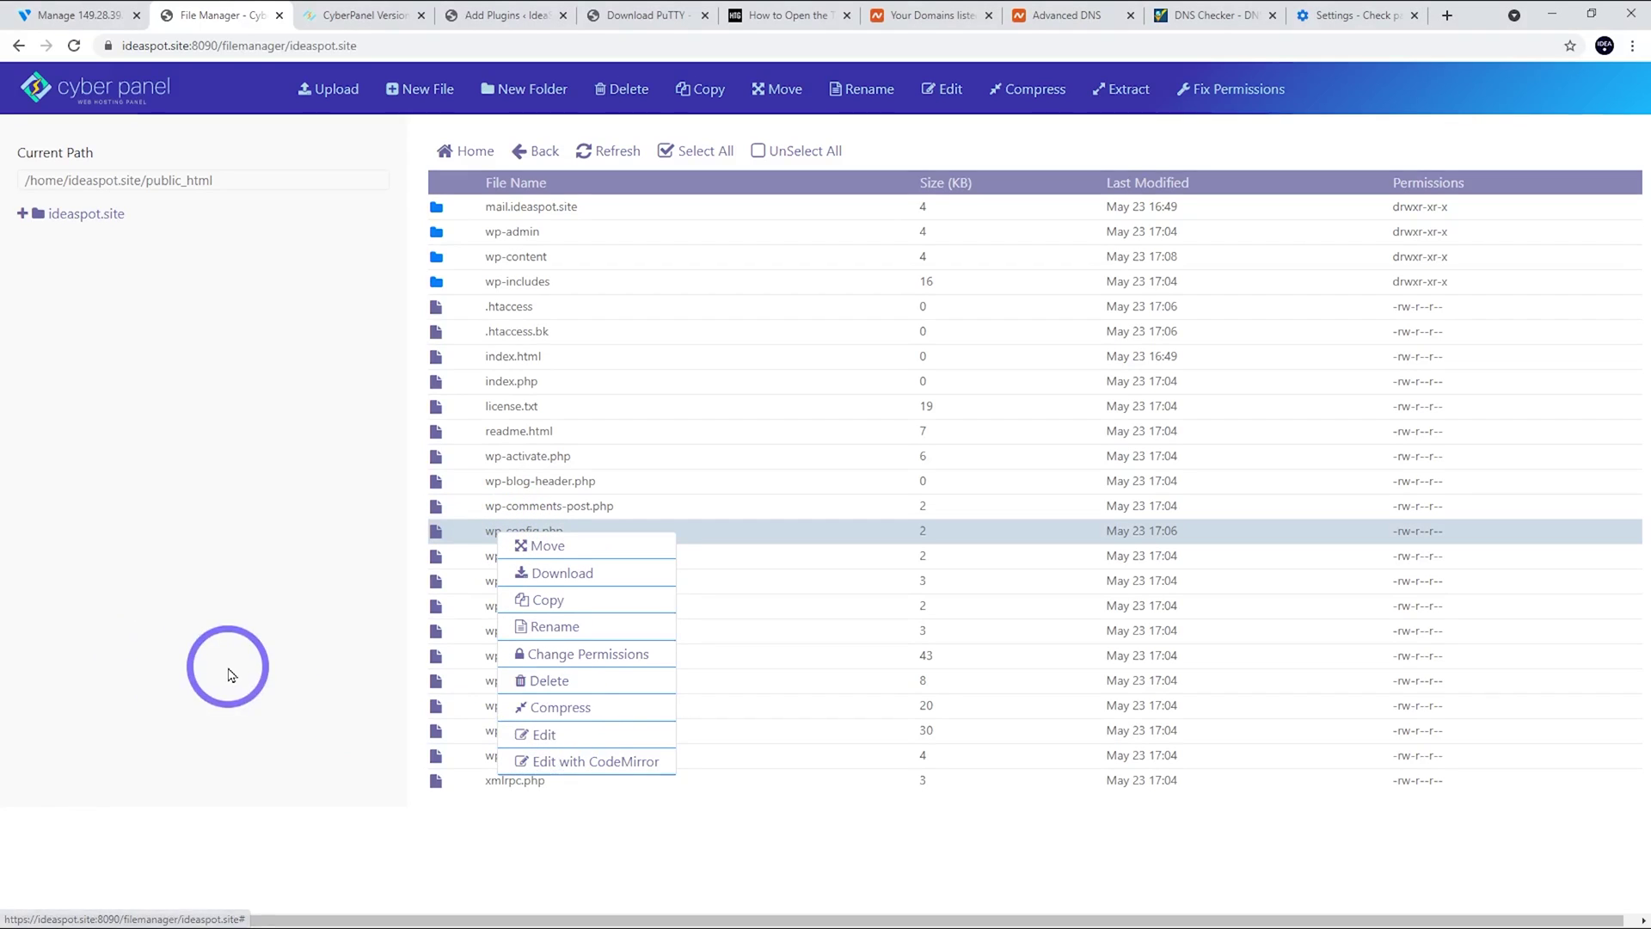
{"action": "left_click", "coordinate": [230, 675]}
{"action": "left_click", "coordinate": [605, 256]}
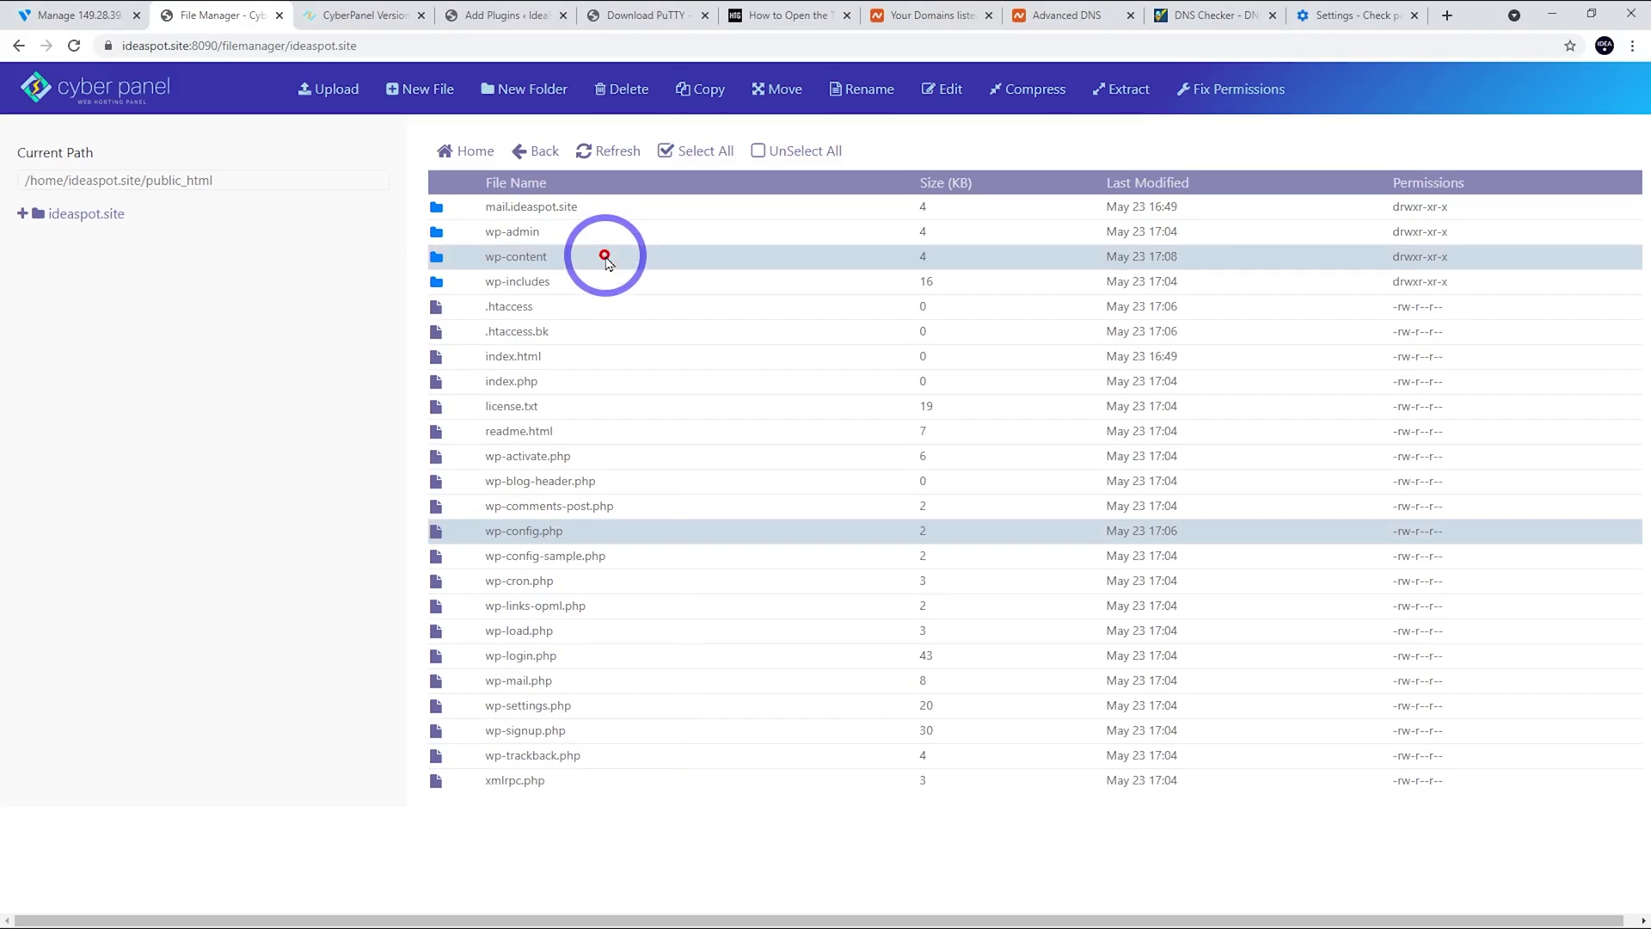
{"action": "right_click", "coordinate": [525, 261]}
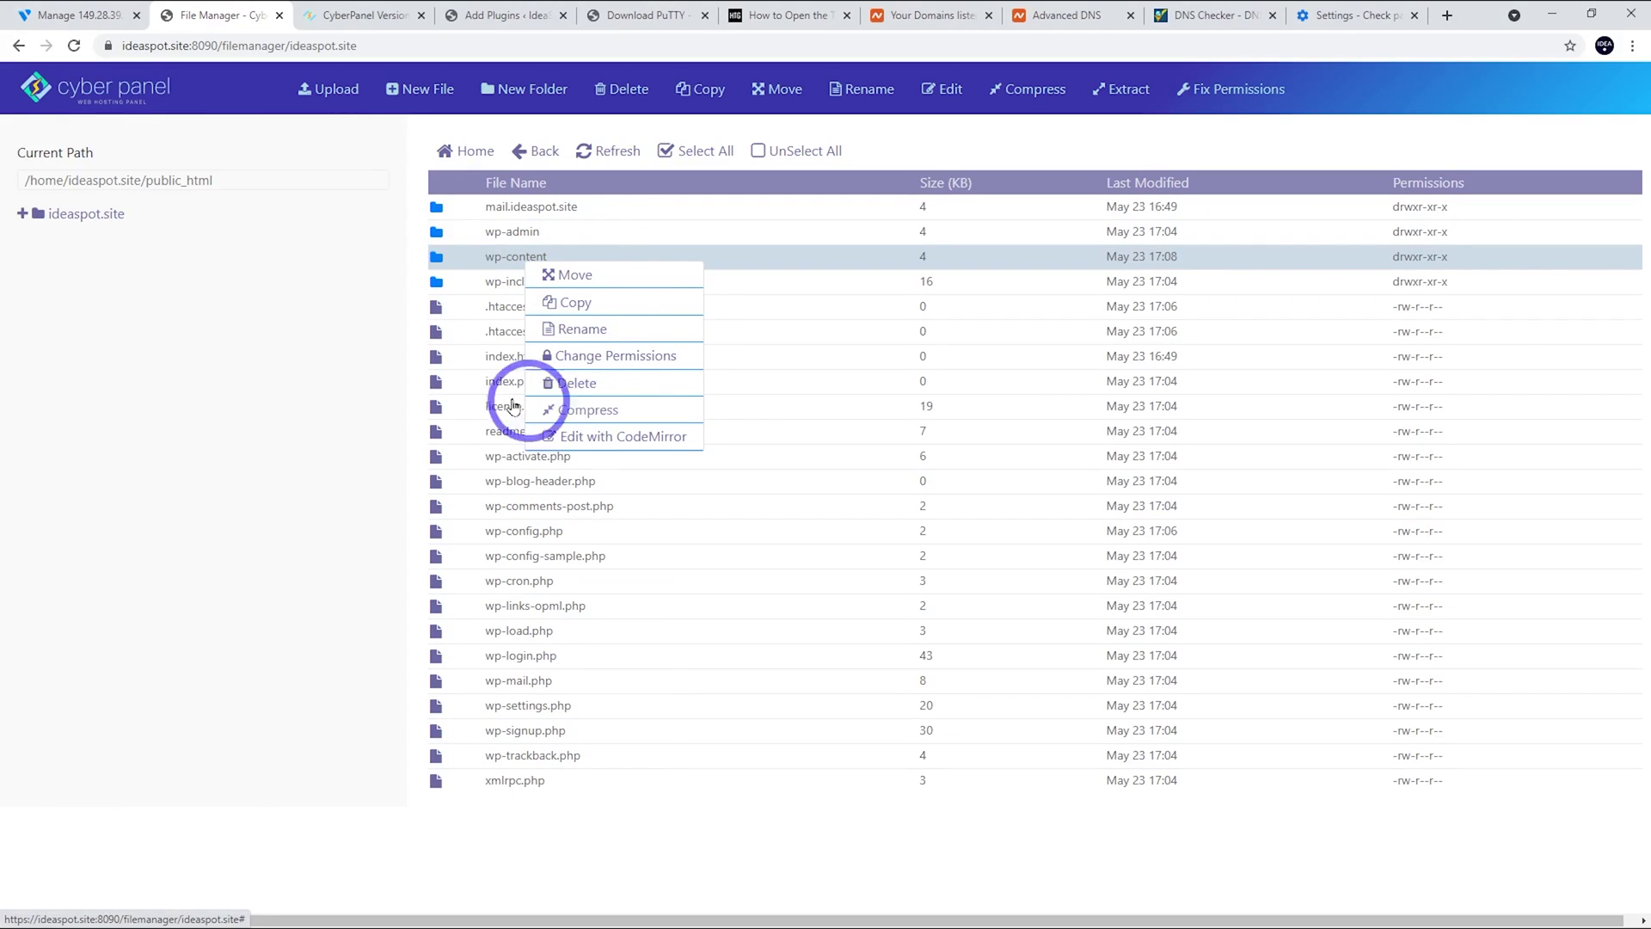
{"action": "left_click", "coordinate": [342, 403]}
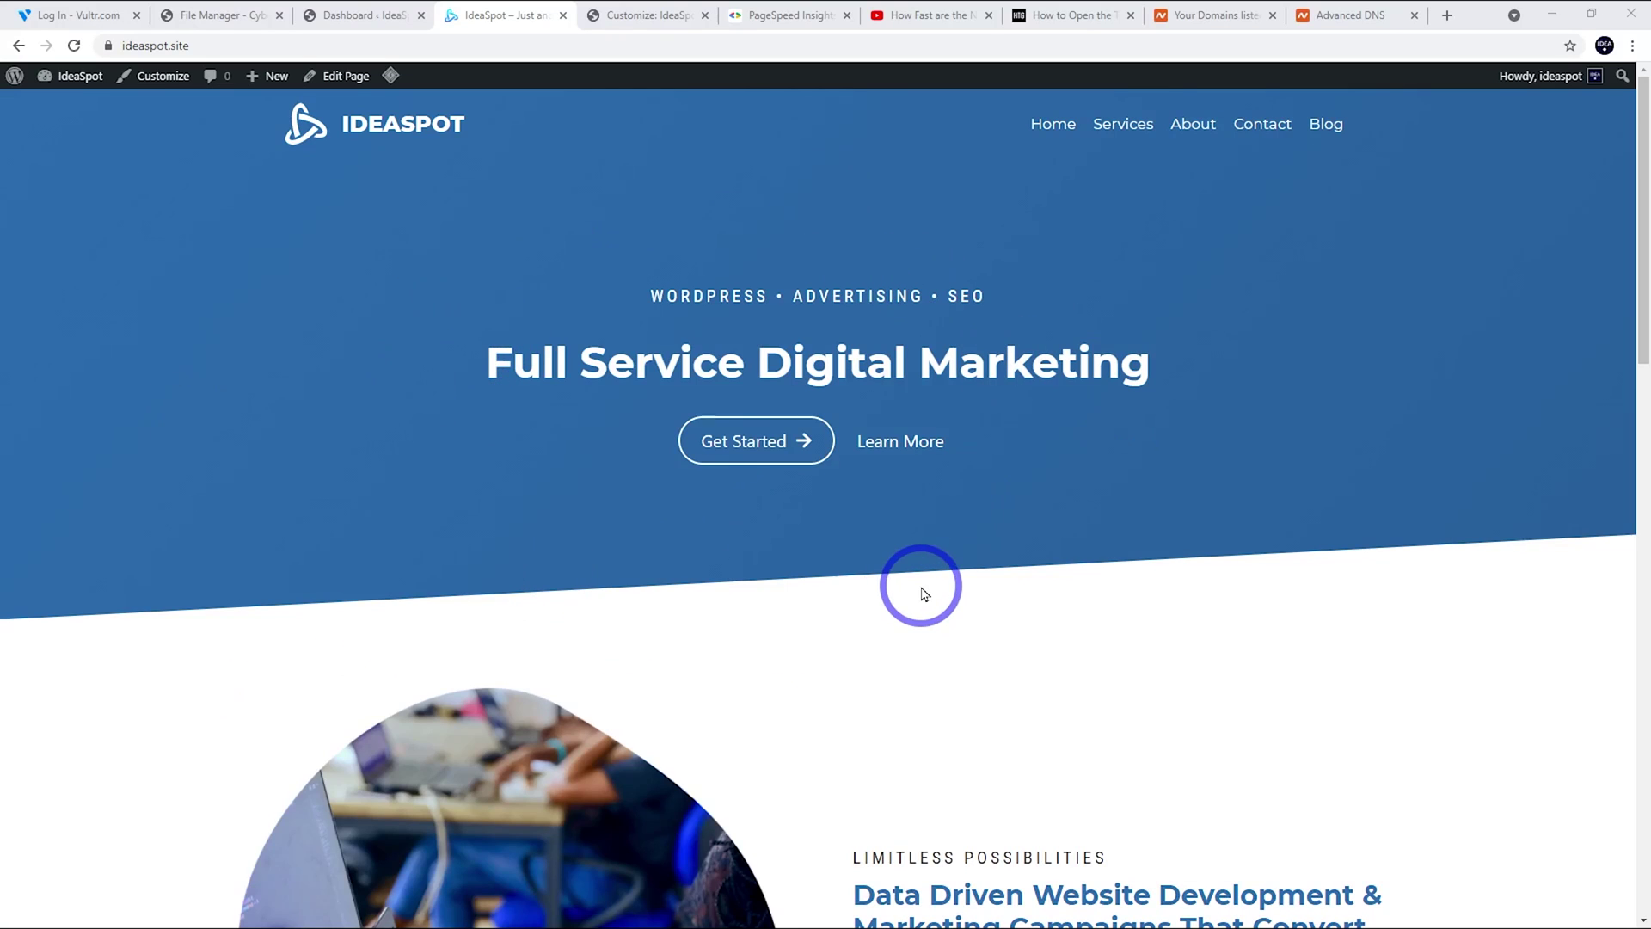
Review the WordPress dashboard and theme Performance panel, then the 100 mobile PageSpeed score.
{"action": "scroll", "coordinate": [576, 447], "scroll_direction": "down", "scroll_amount": 5}
{"action": "scroll", "coordinate": [577, 447], "scroll_direction": "up", "scroll_amount": 5}
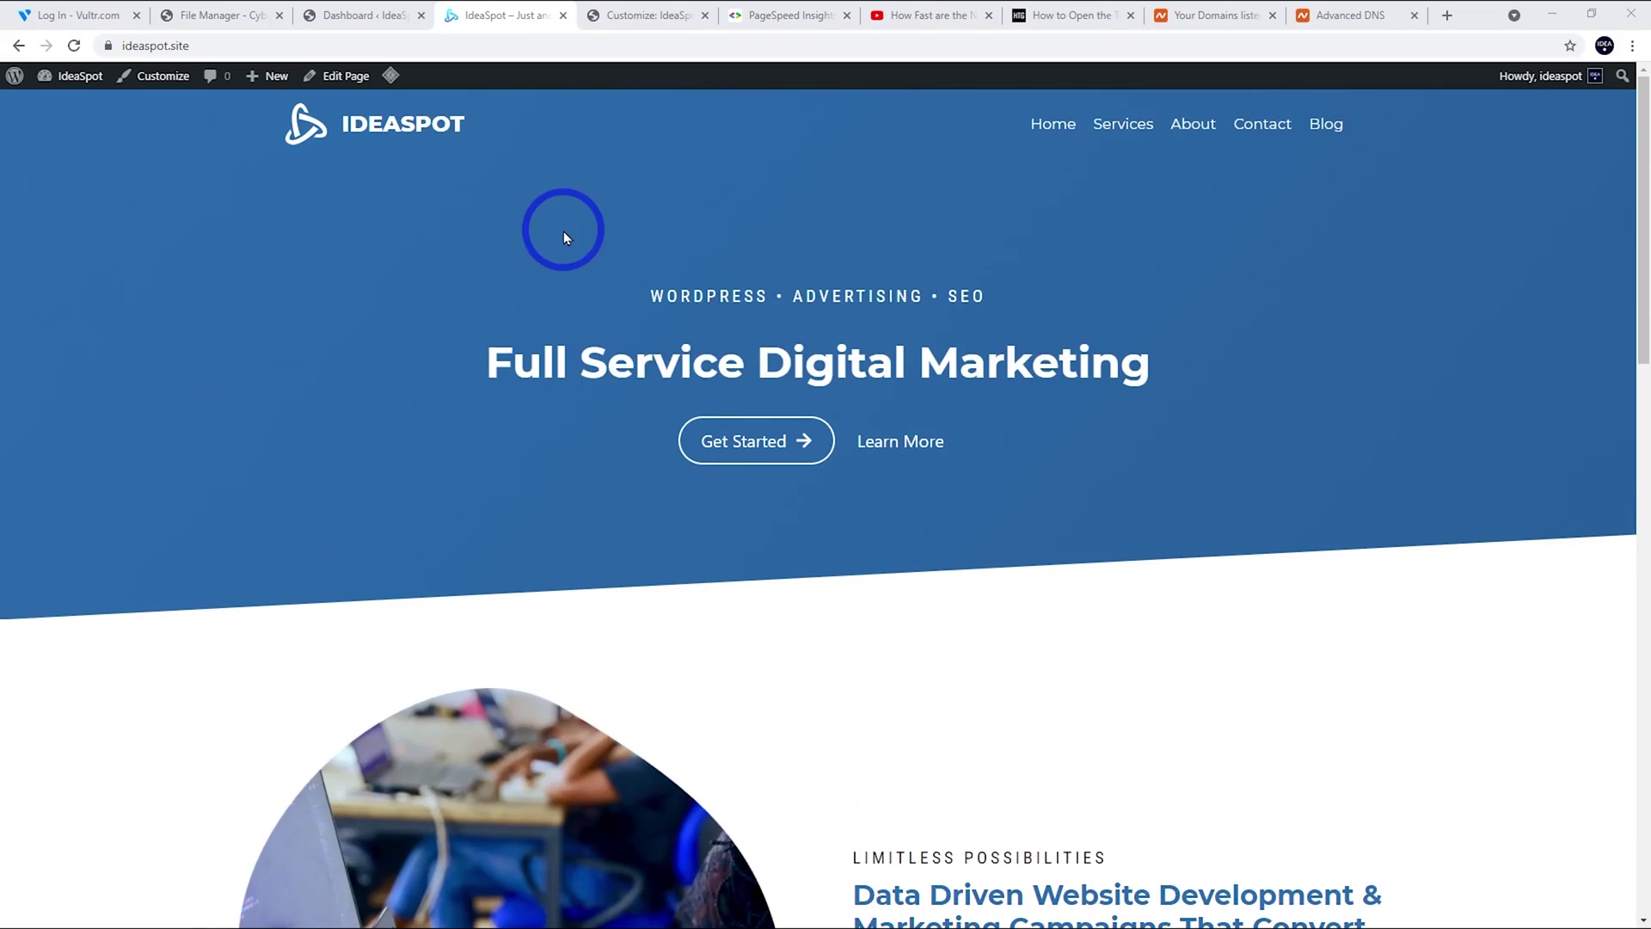
{"action": "left_click", "coordinate": [379, 24]}
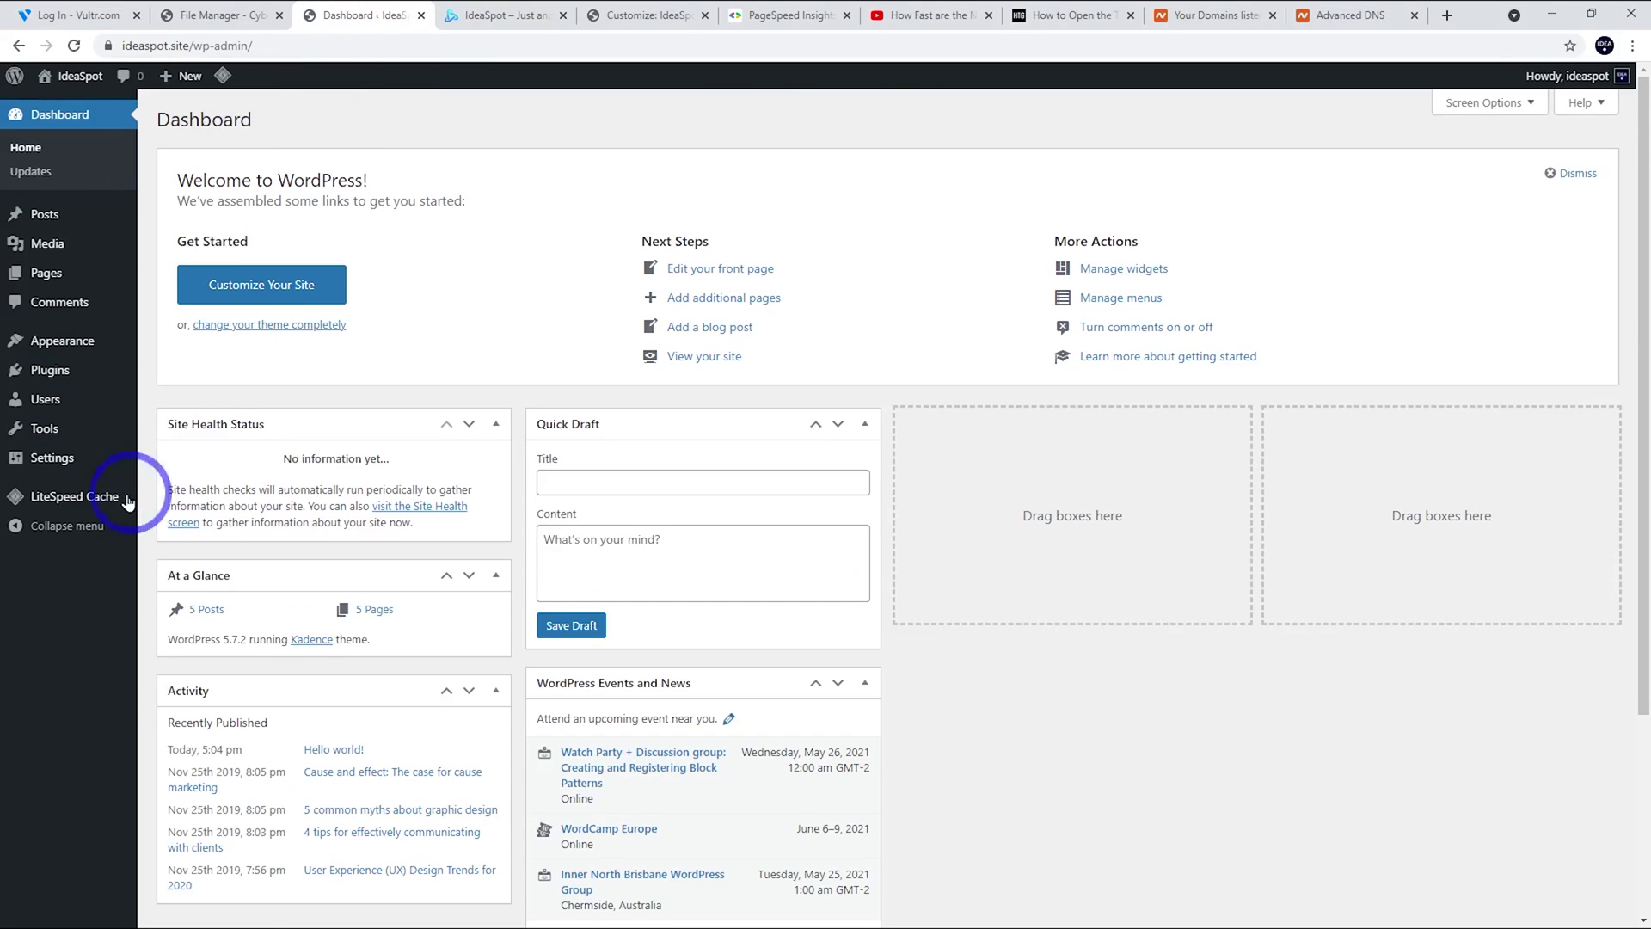
{"action": "mouse_move", "coordinate": [63, 511]}
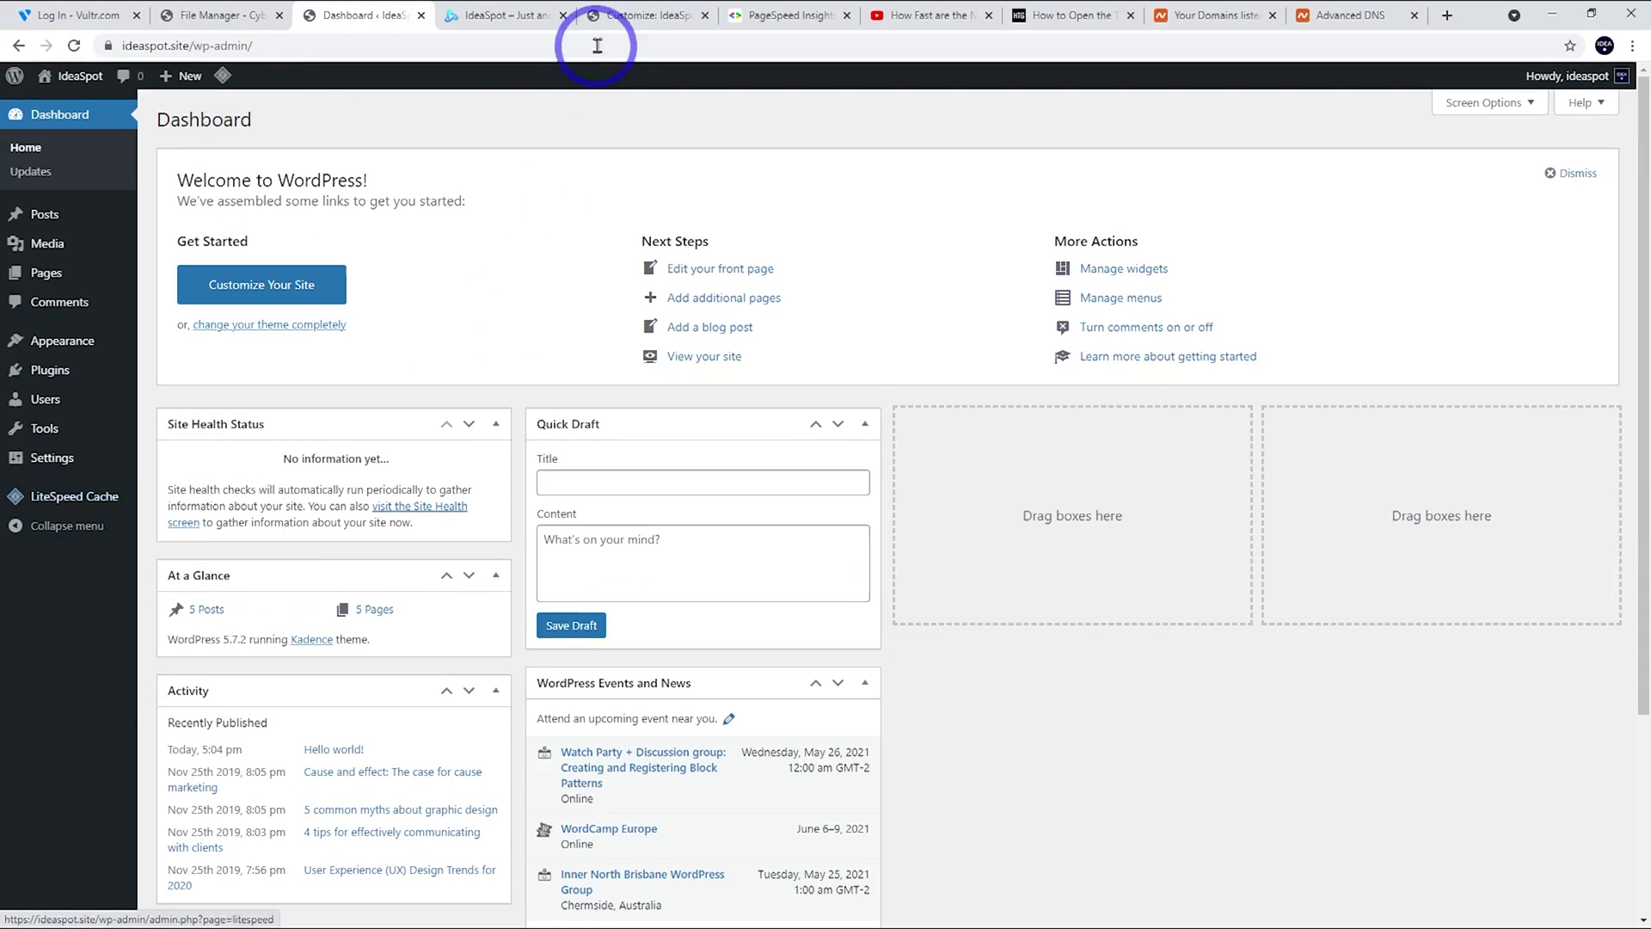
{"action": "left_click", "coordinate": [627, 17]}
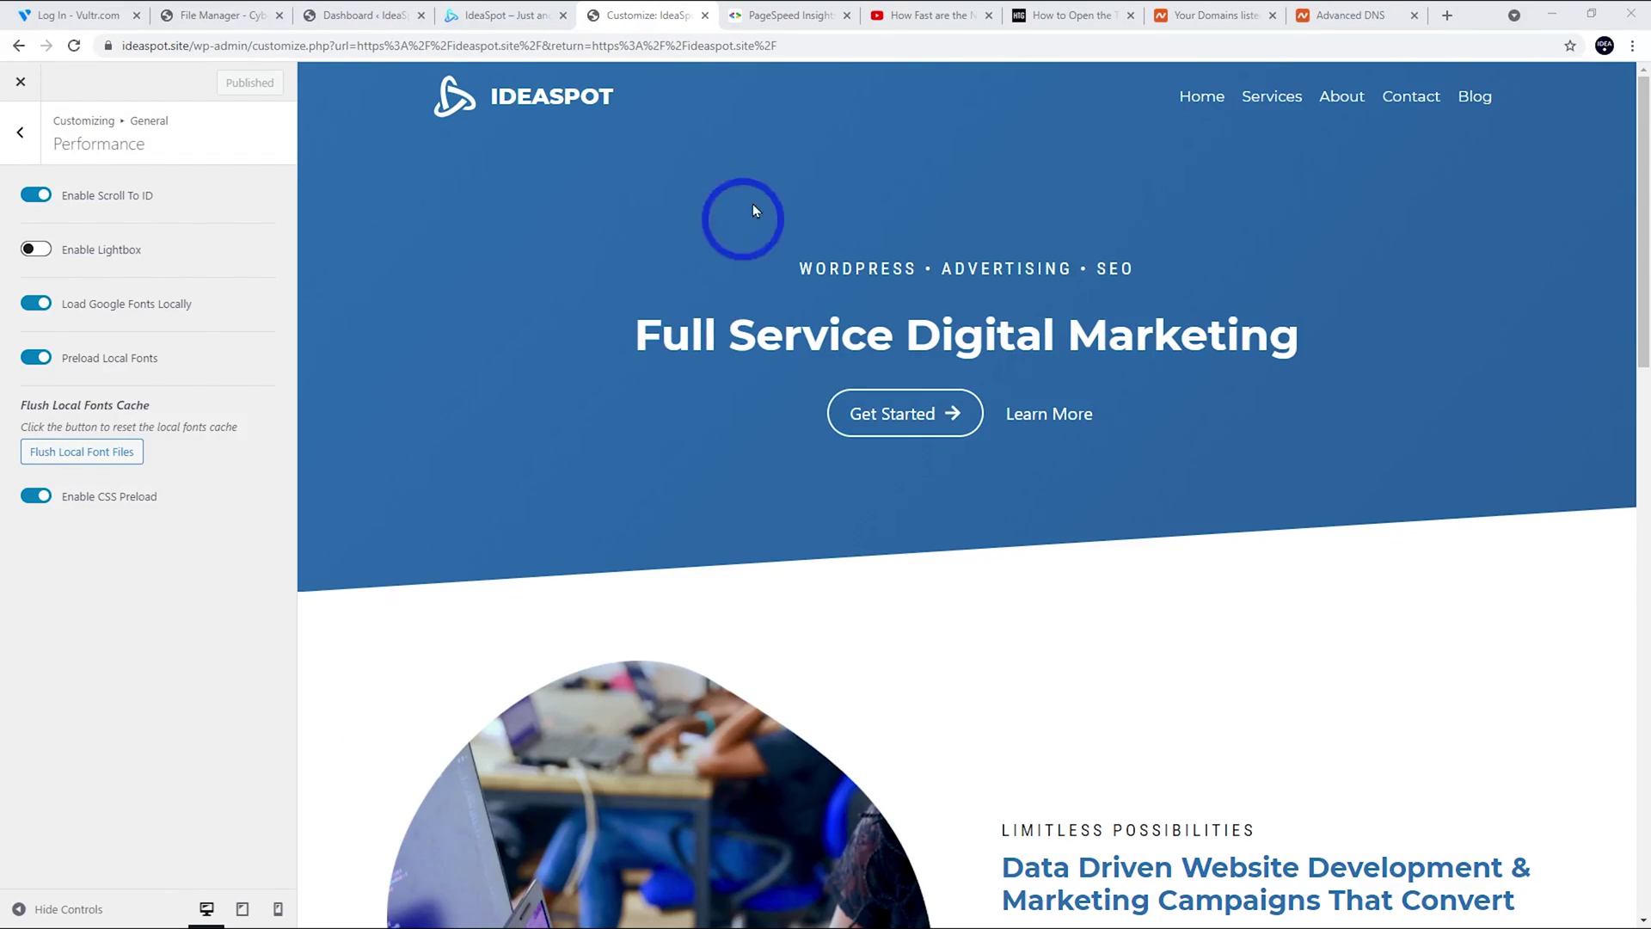
{"action": "left_click", "coordinate": [785, 16]}
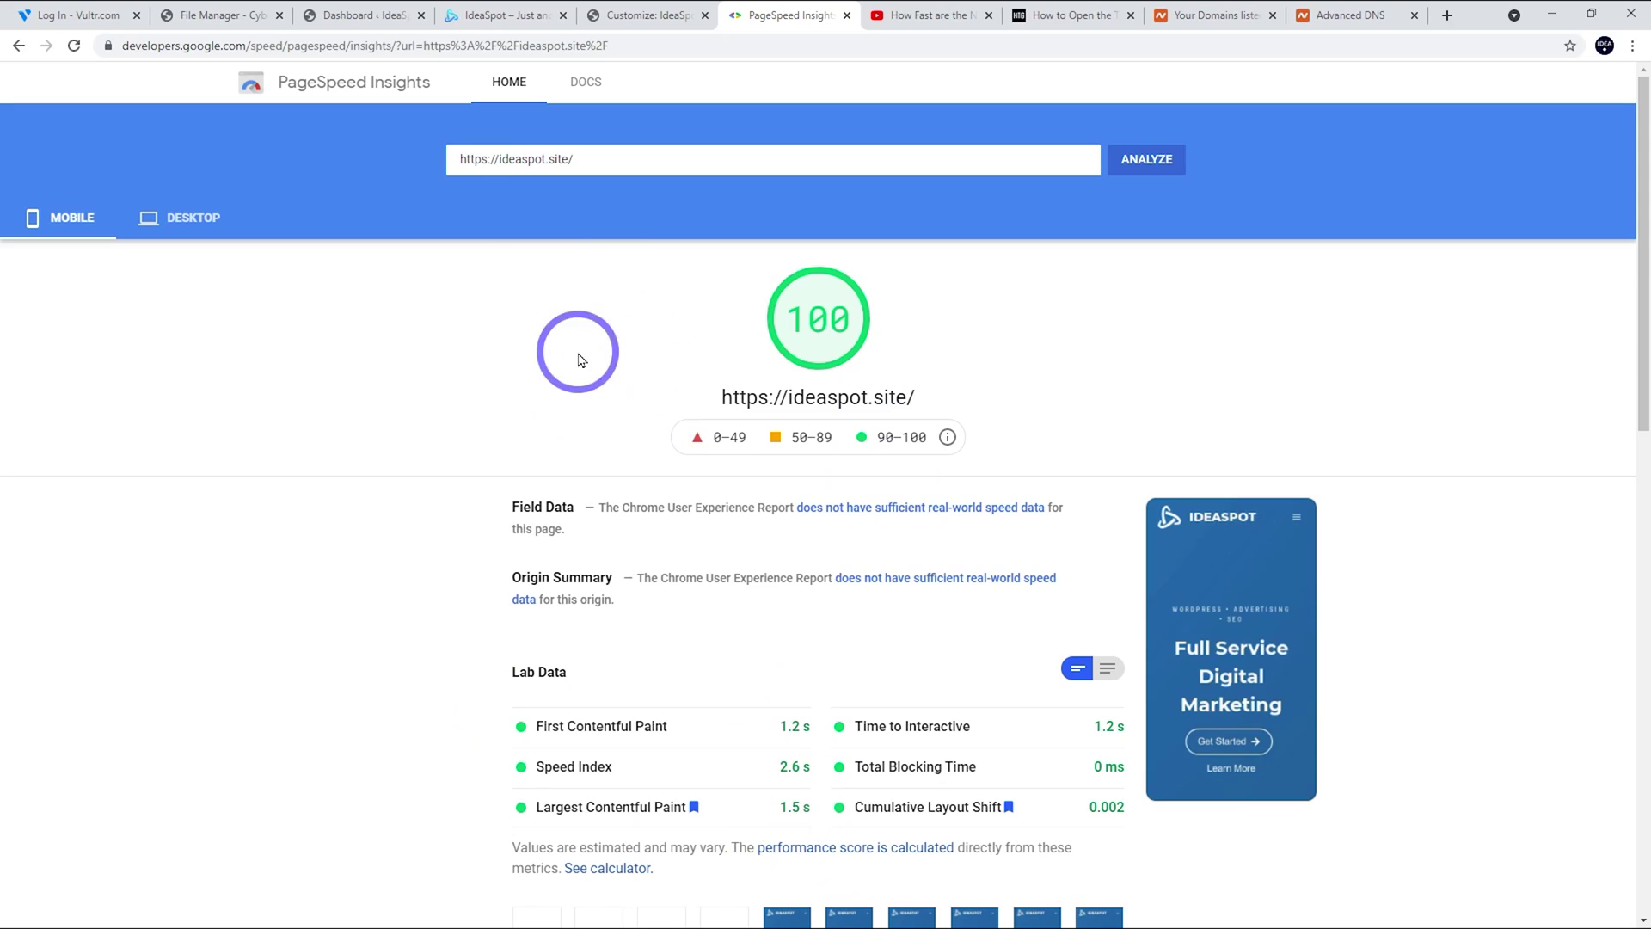
{"action": "left_click", "coordinate": [917, 14]}
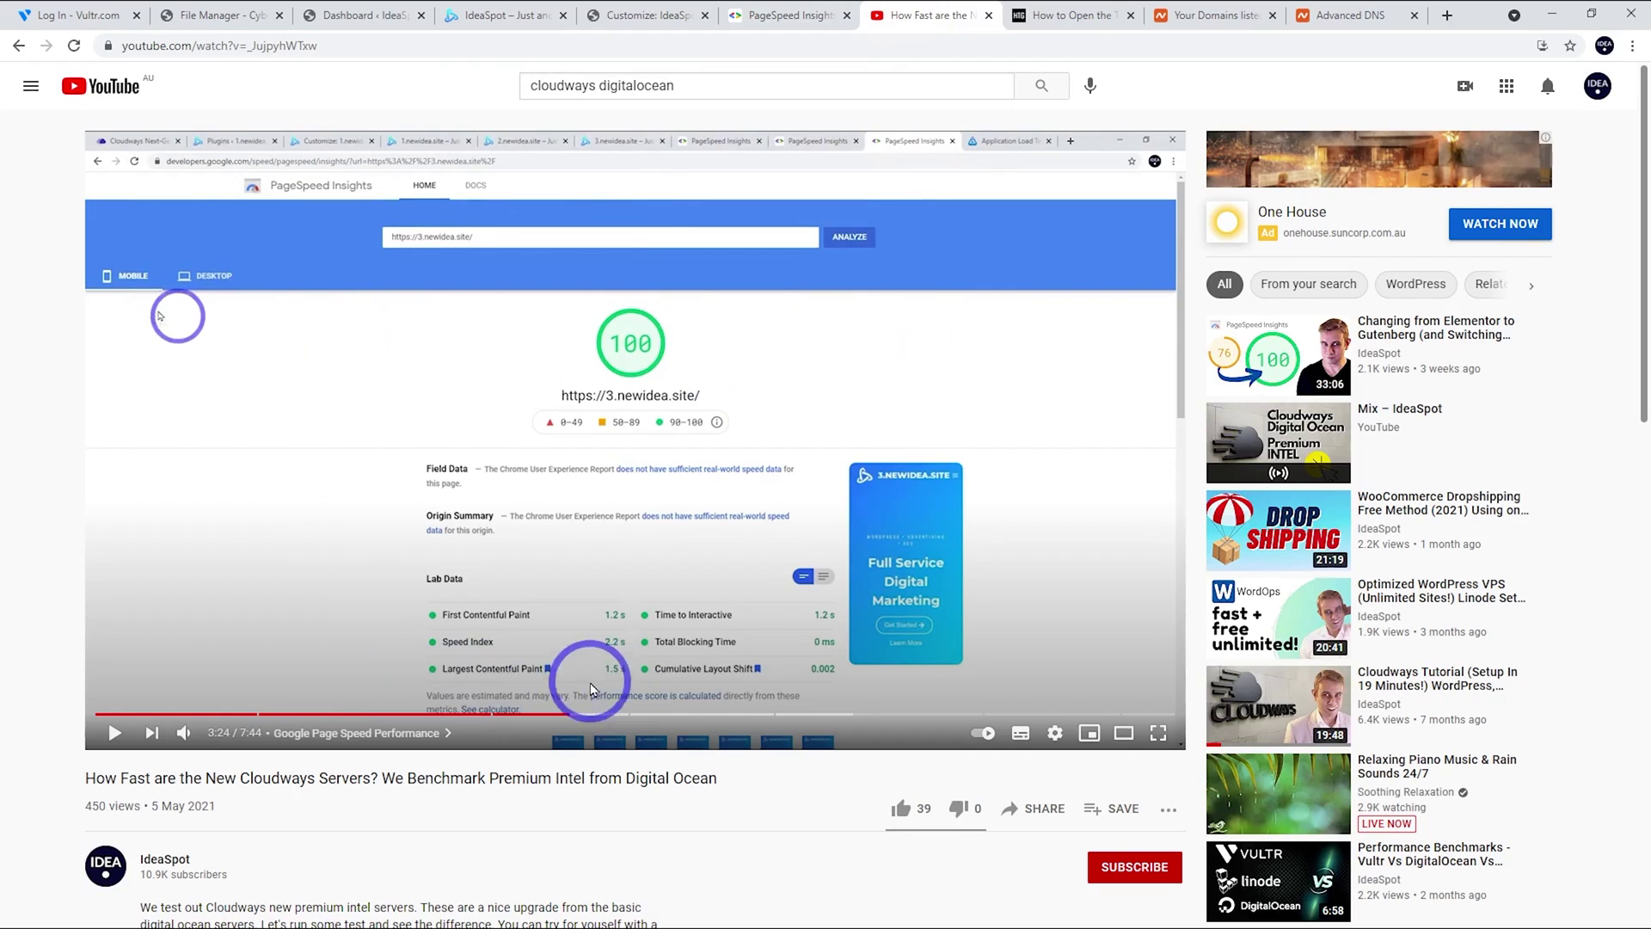
{"action": "left_click", "coordinate": [749, 16]}
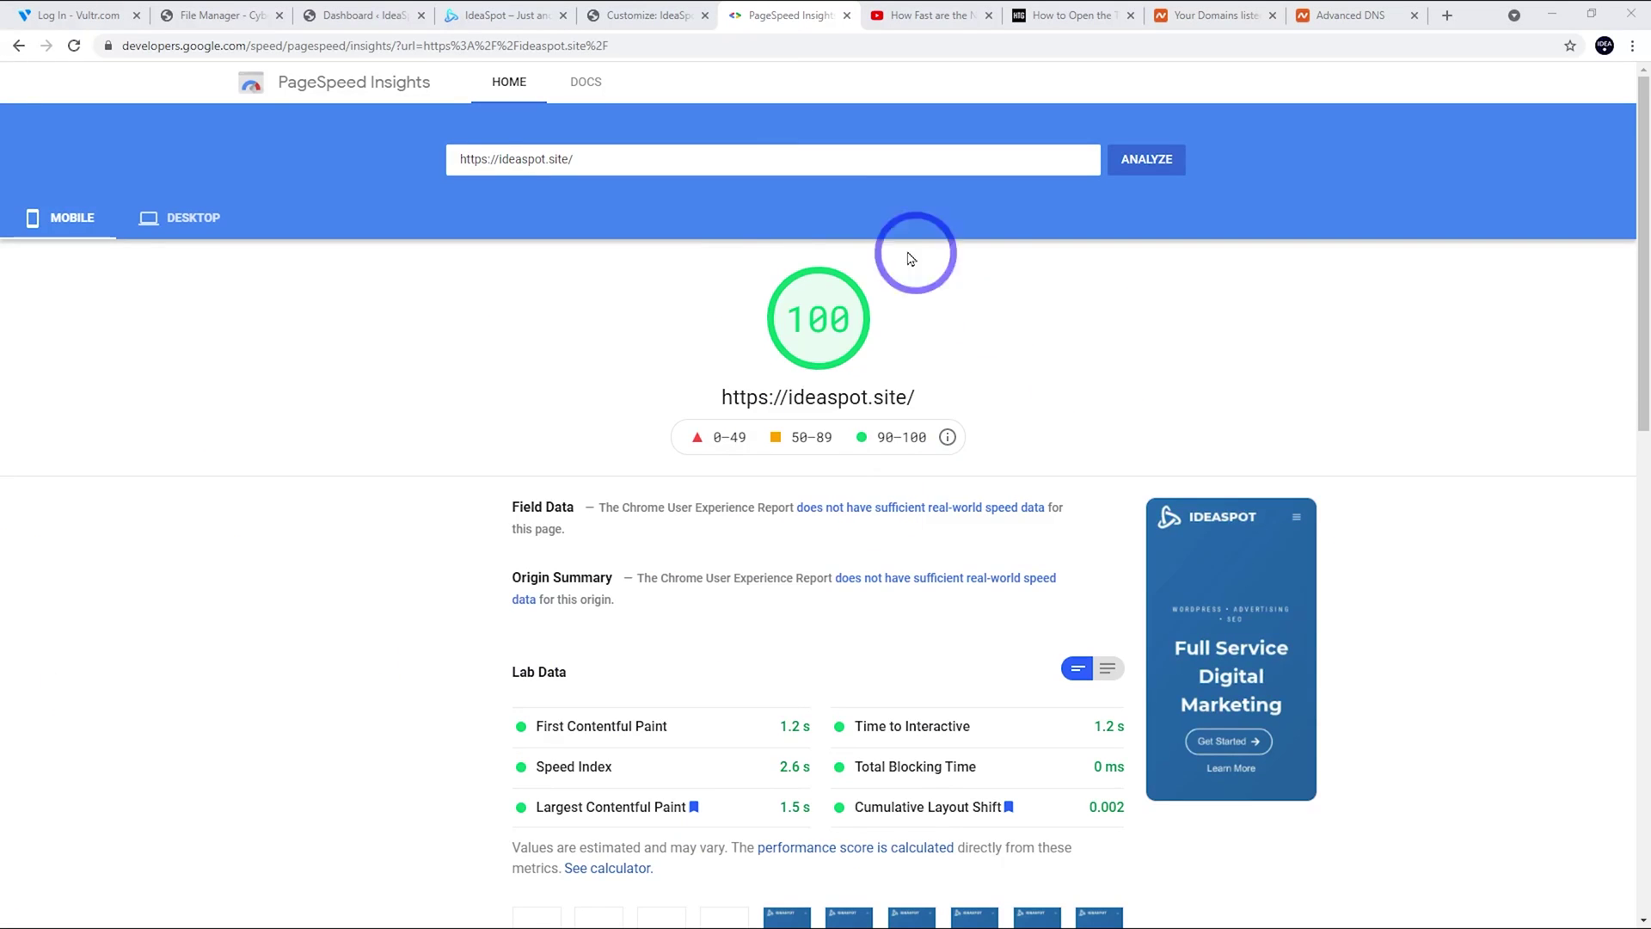
{"action": "left_click", "coordinate": [906, 28]}
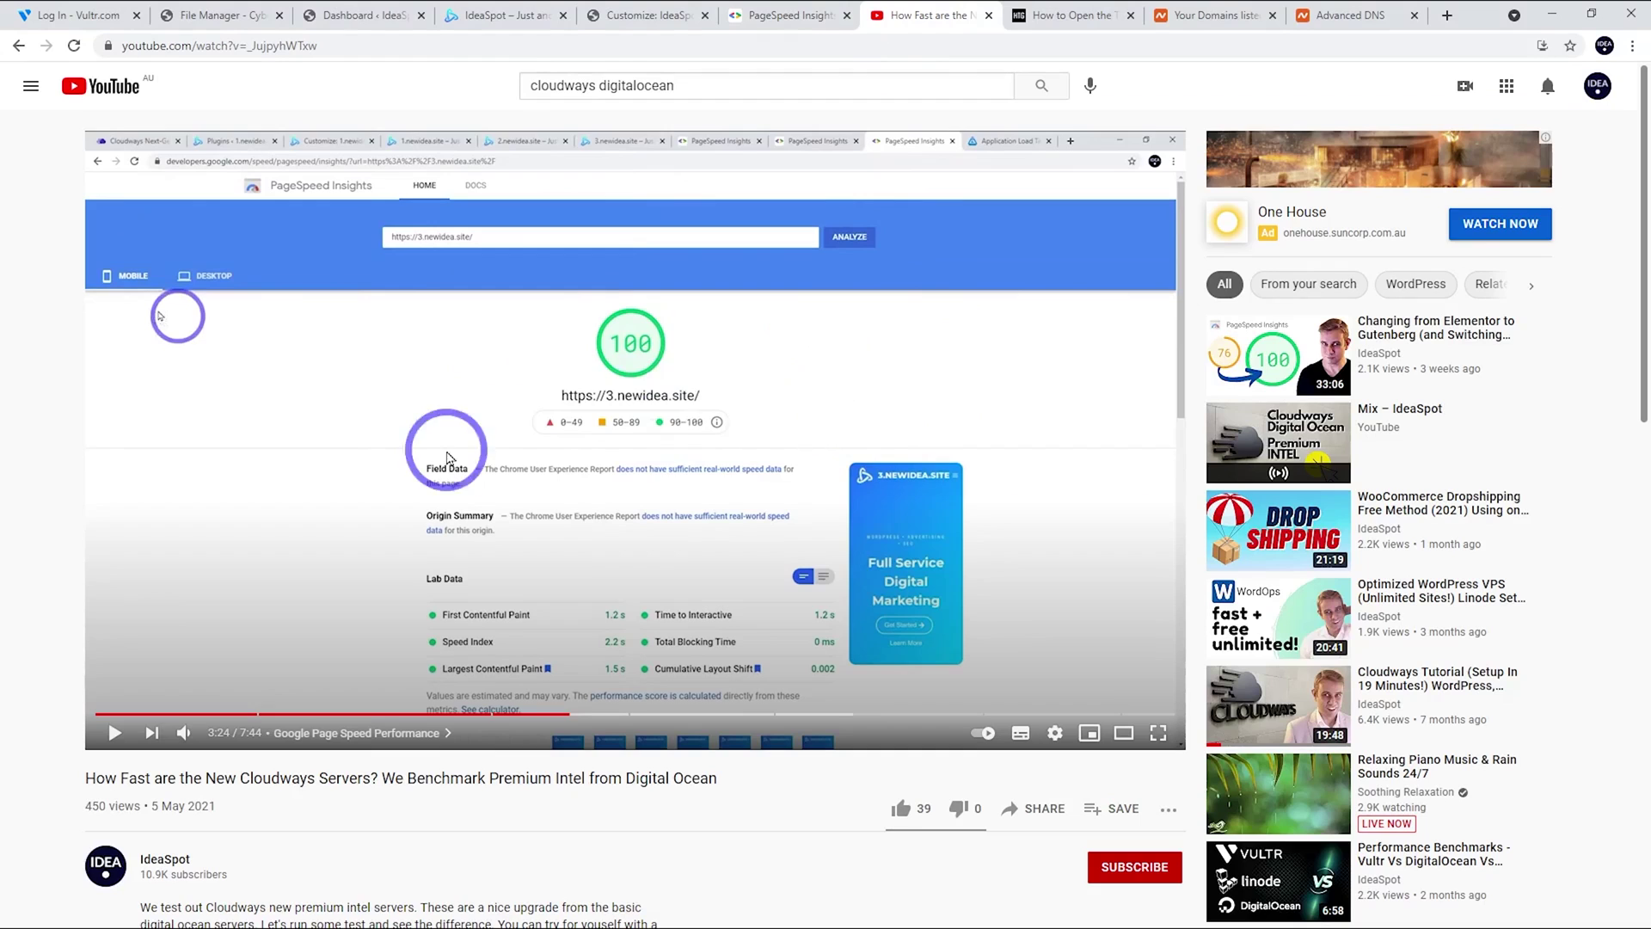
{"action": "left_click", "coordinate": [770, 14]}
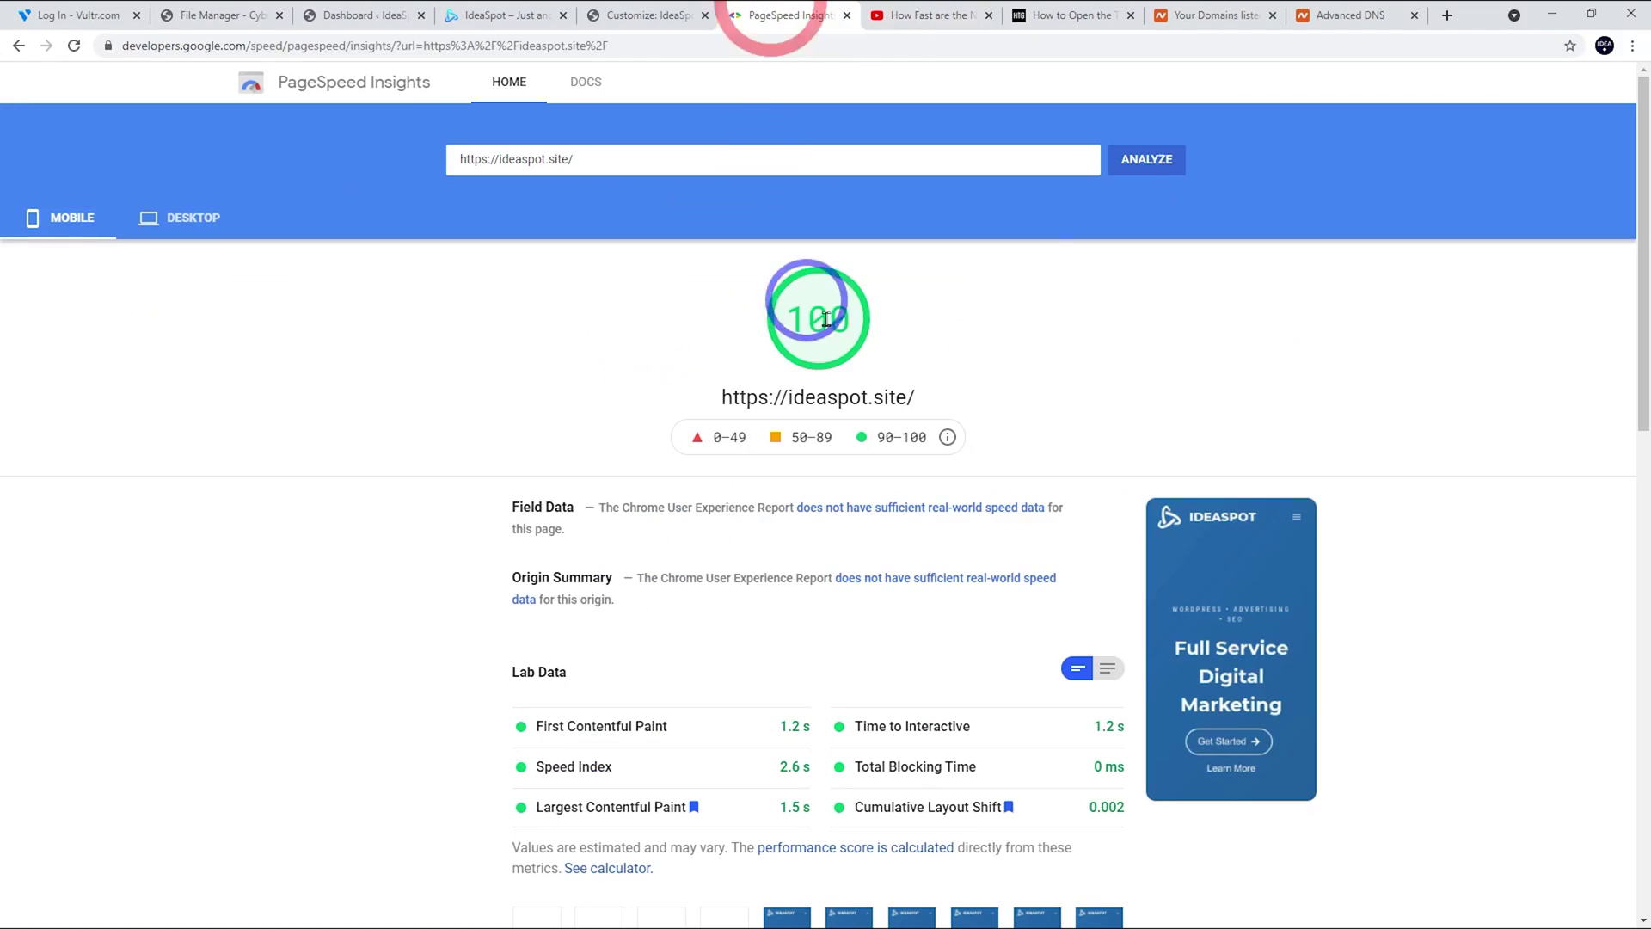